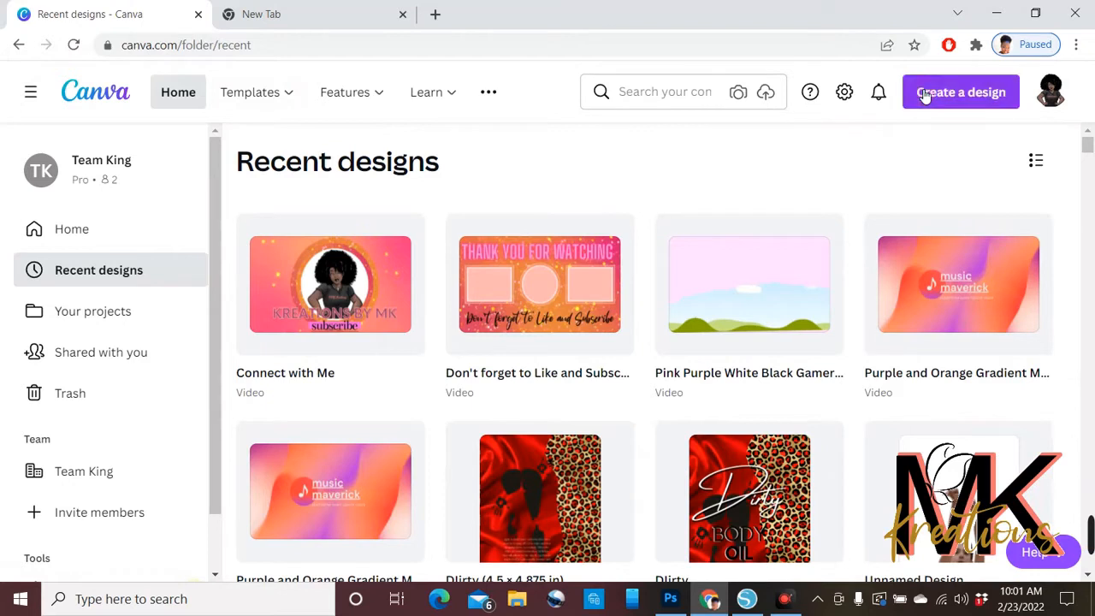
- Start a new custom-size design with inches as the unit
left_click(922, 94)
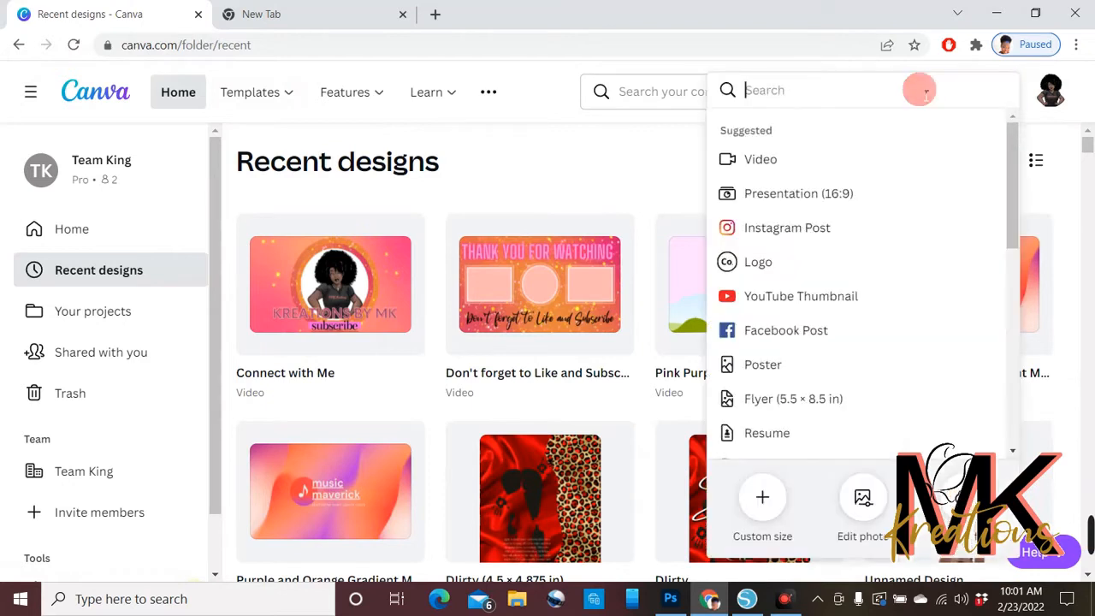
left_click(773, 522)
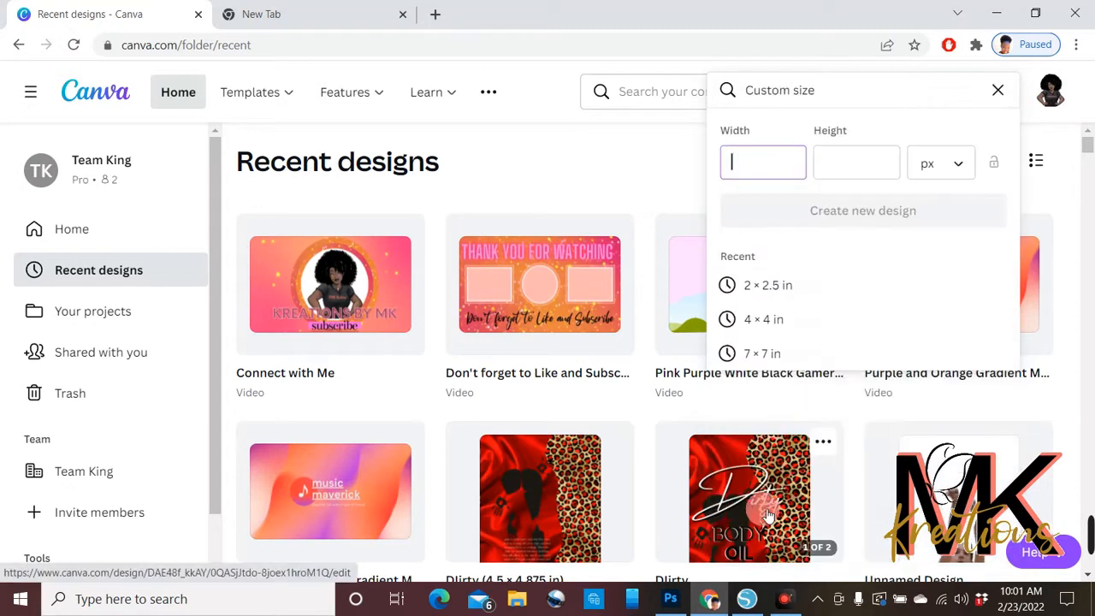
left_click(946, 167)
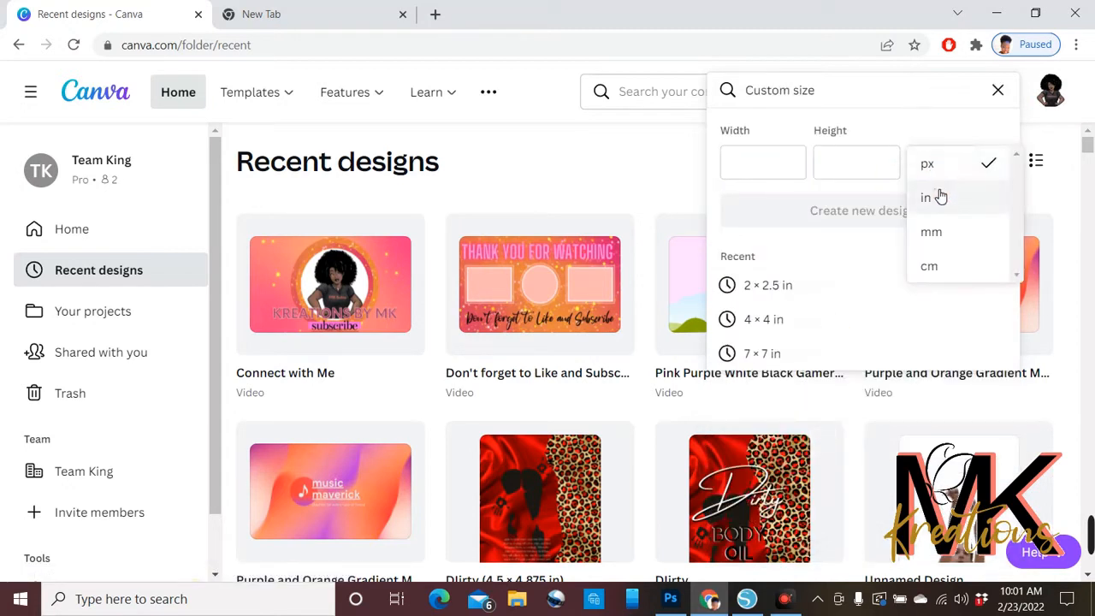
left_click(928, 198)
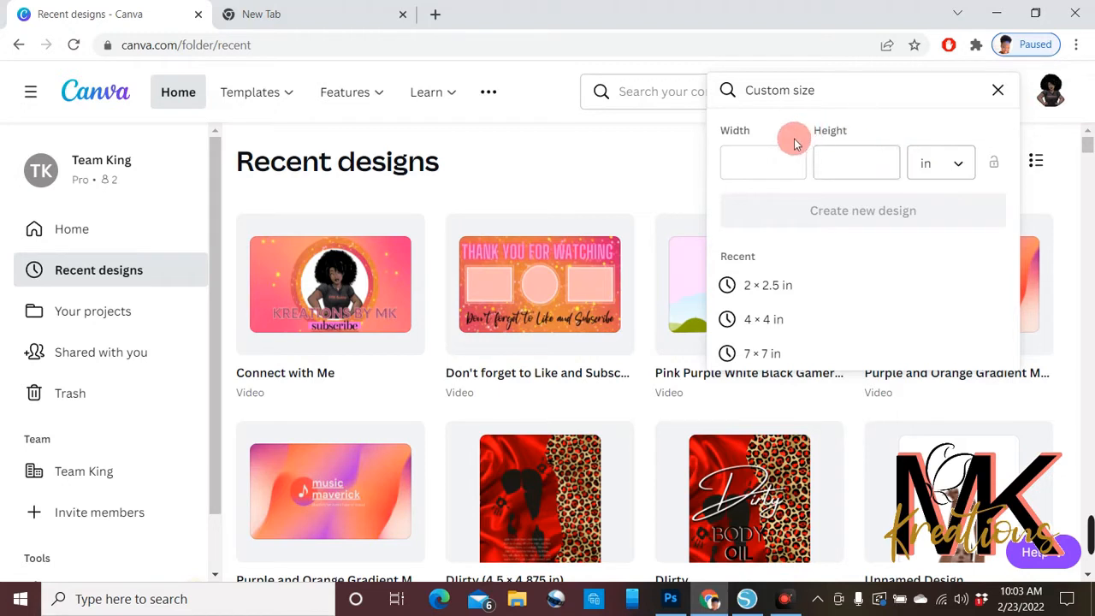
- Set the custom size to 13 in wide by 19 in high and create the new design
left_click(757, 163)
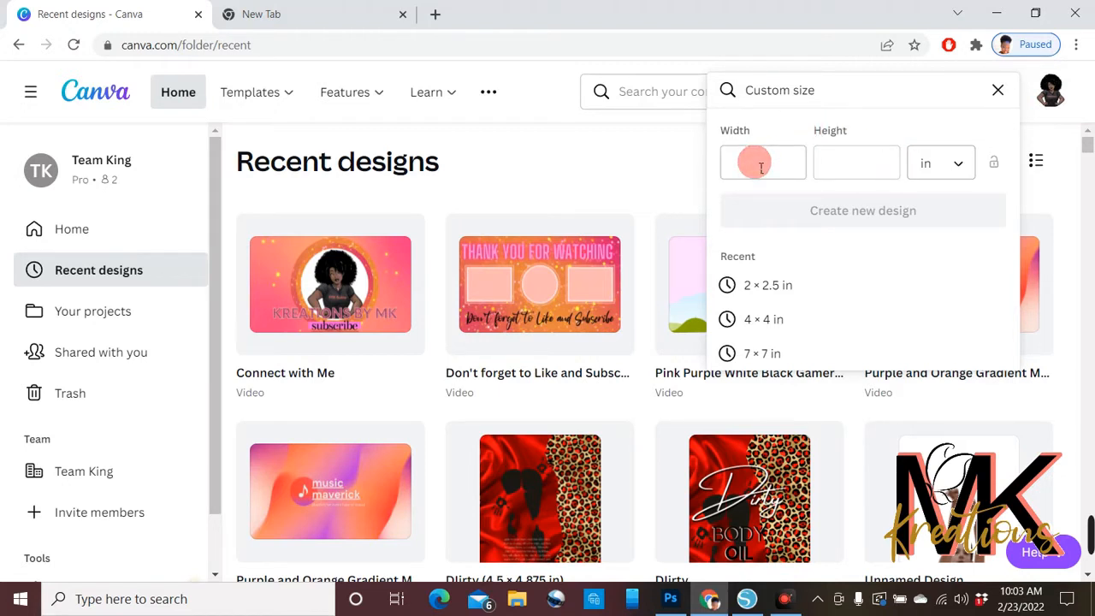
left_click(761, 167)
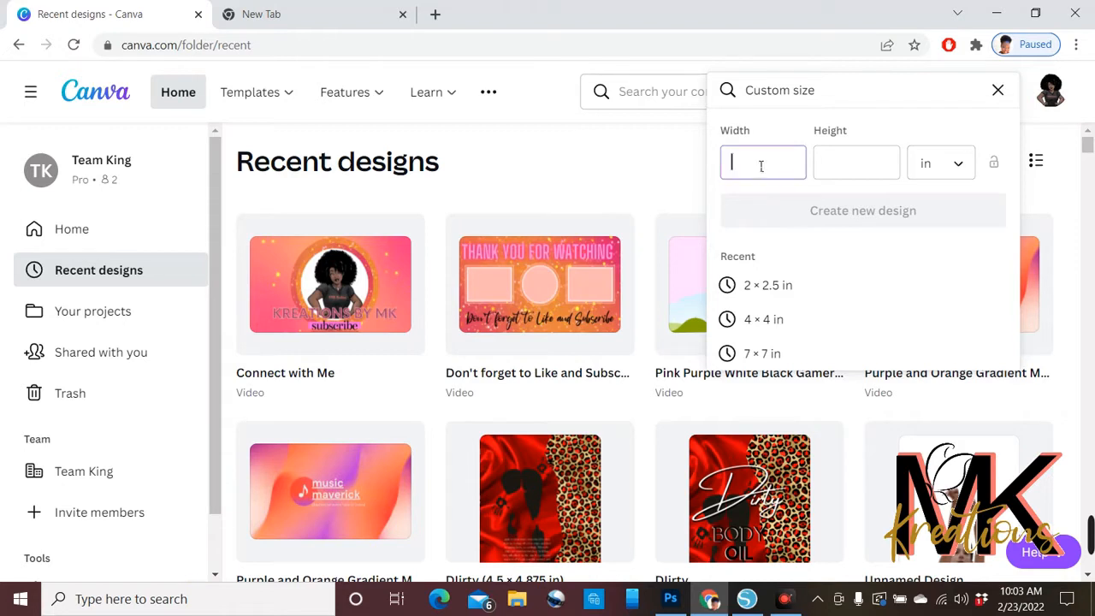
type("19")
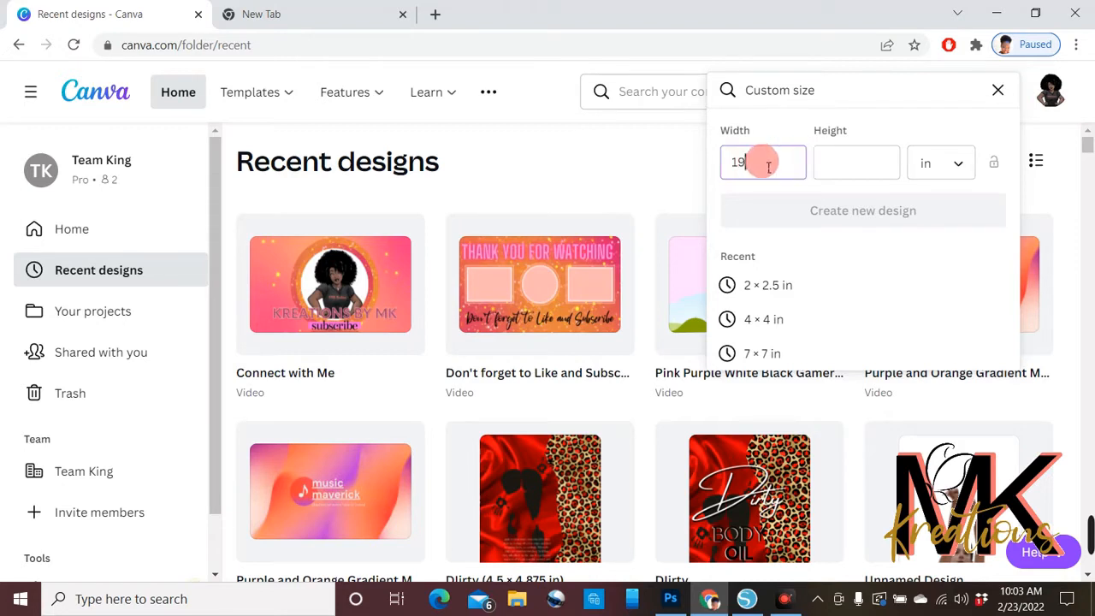
left_click_drag(770, 169, 707, 162)
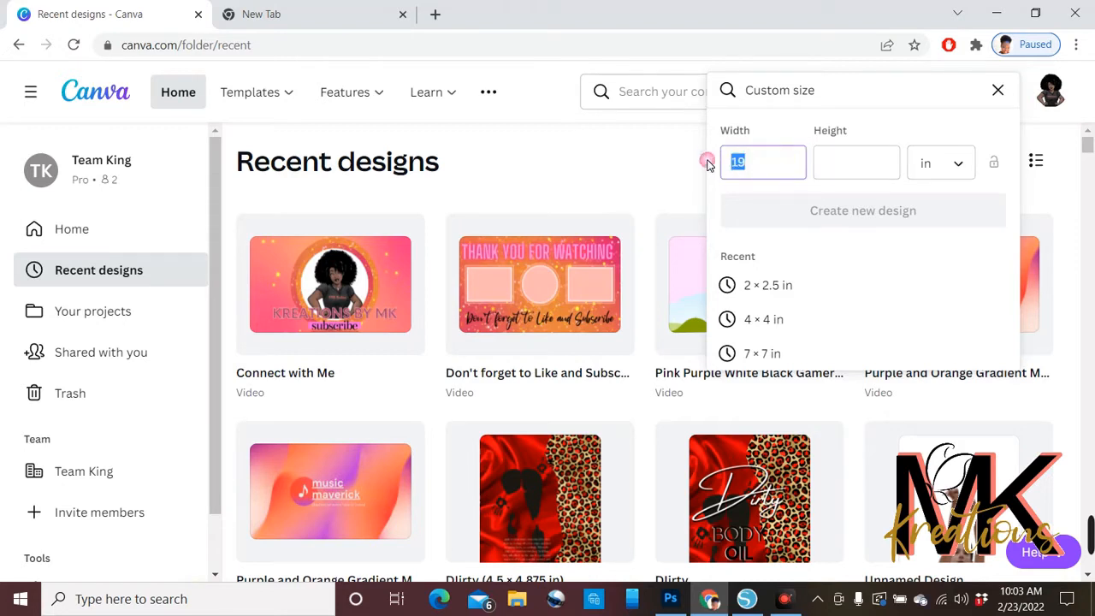
type("13")
left_click(853, 165)
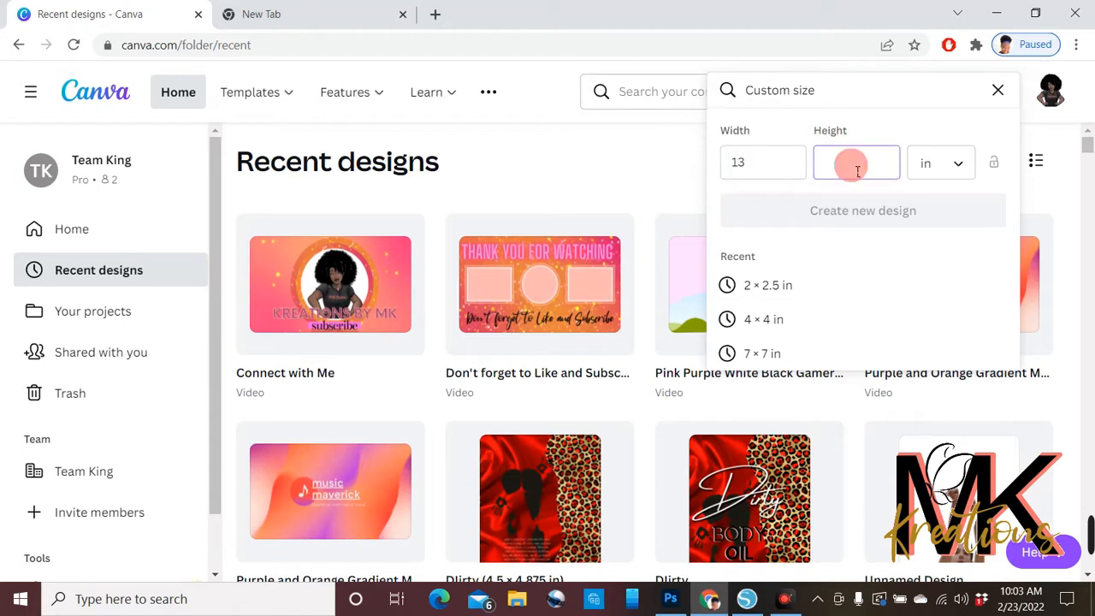
type("19")
left_click(847, 212)
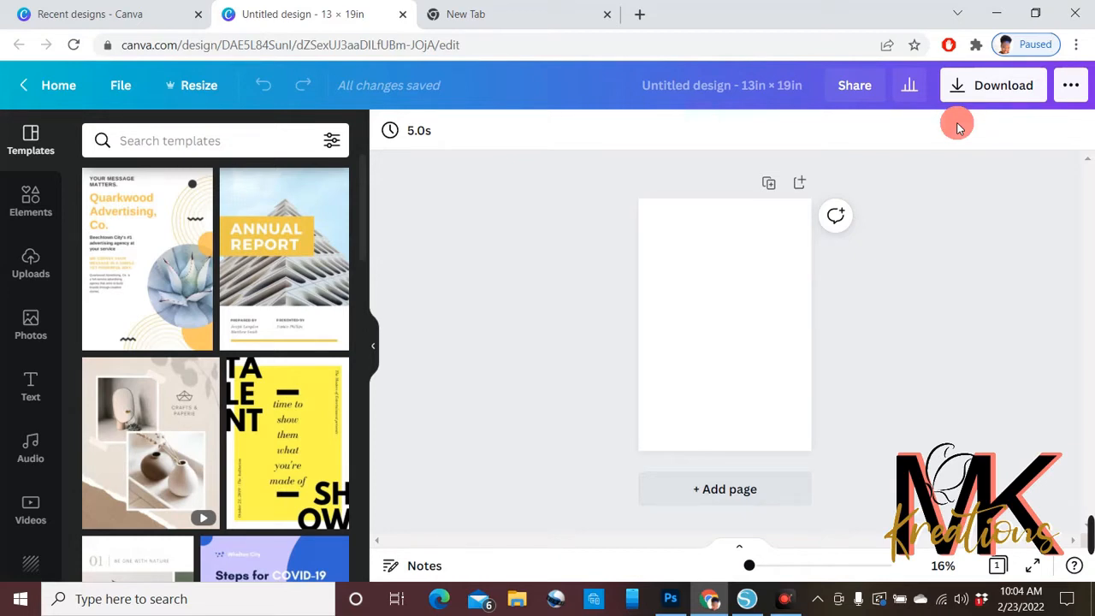
- Search the elements library for "gradient" to find artwork for the blank page
left_click(368, 344)
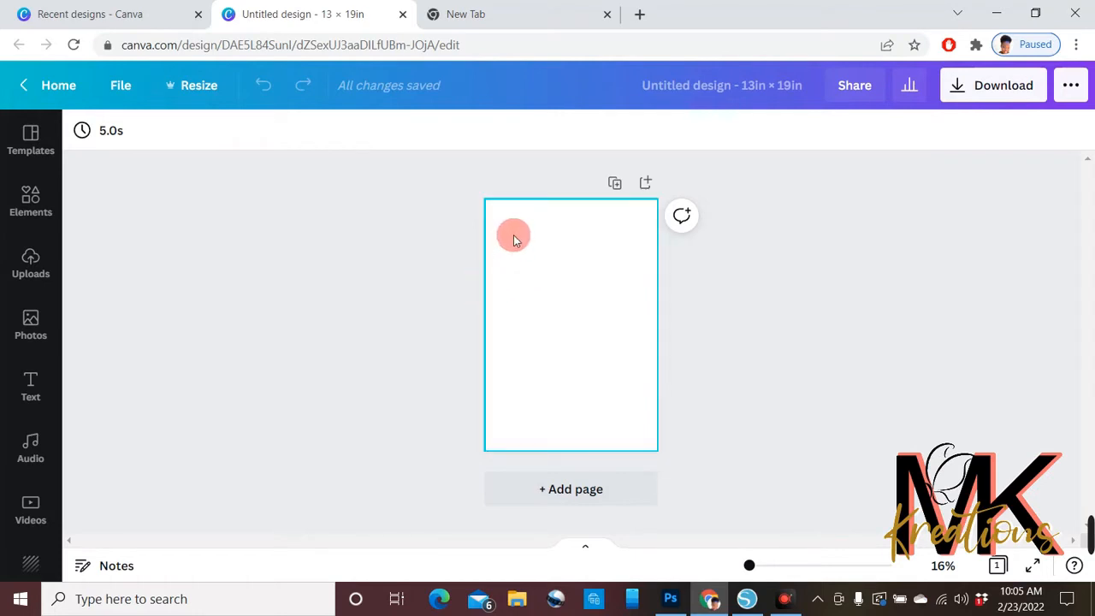
left_click(571, 257)
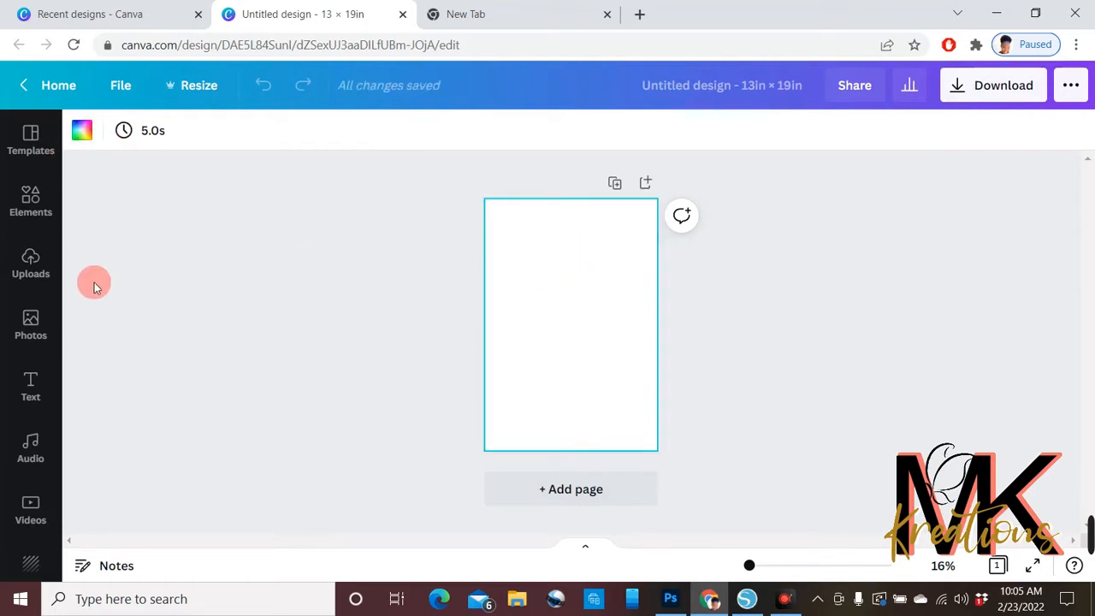
left_click(36, 206)
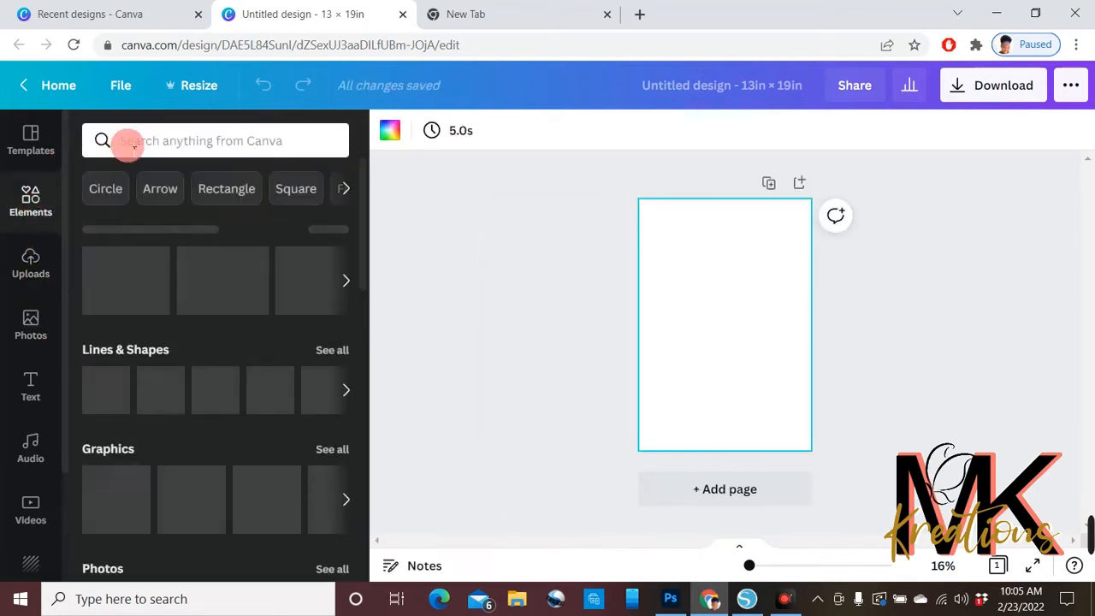
left_click(148, 140)
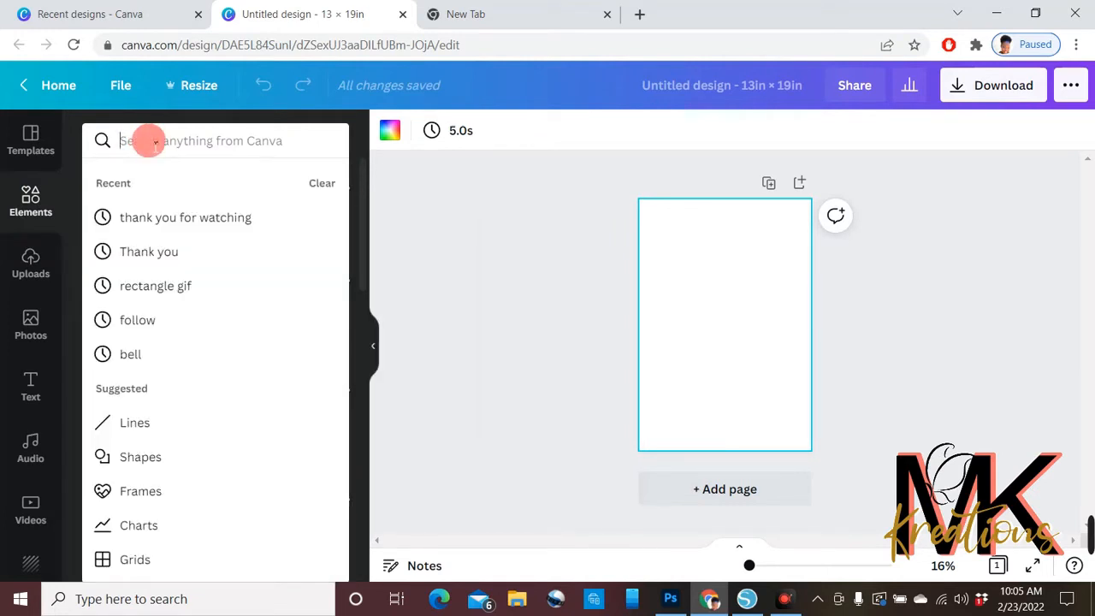
type("g")
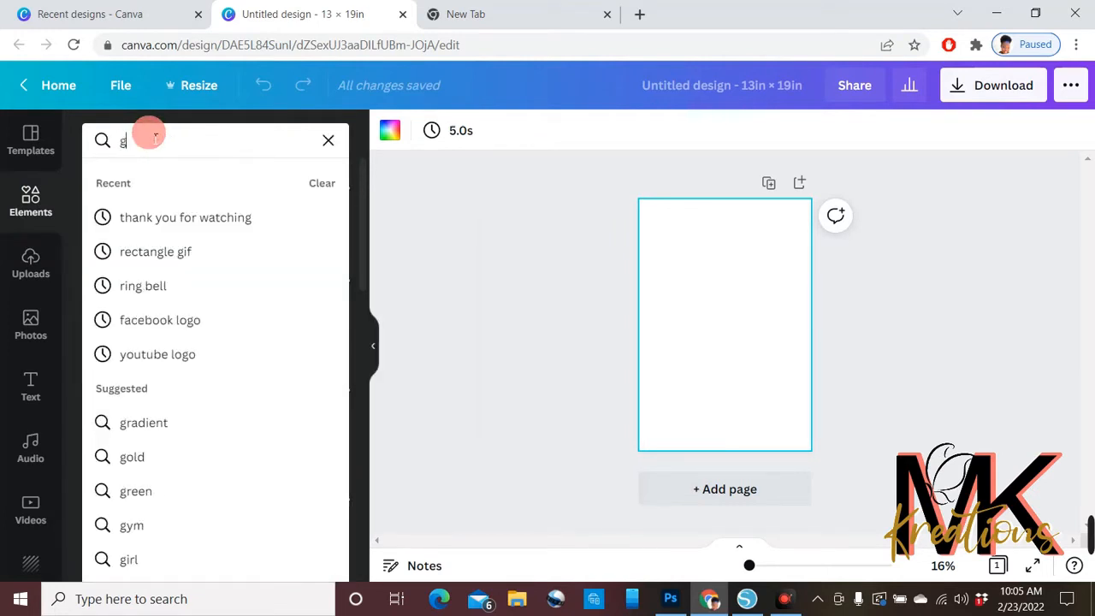
type("radient")
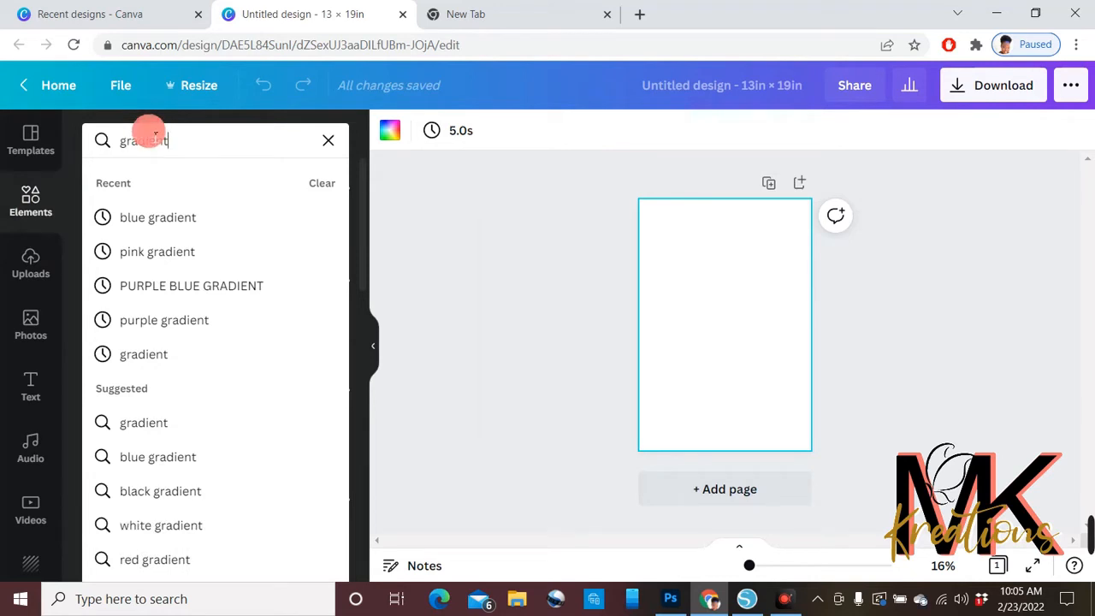
key("Return")
- From the gradient graphics, insert the square peach-to-red gradient and set it as the page background
scroll(220, 313, "down", 1)
scroll(221, 312, "down", 4)
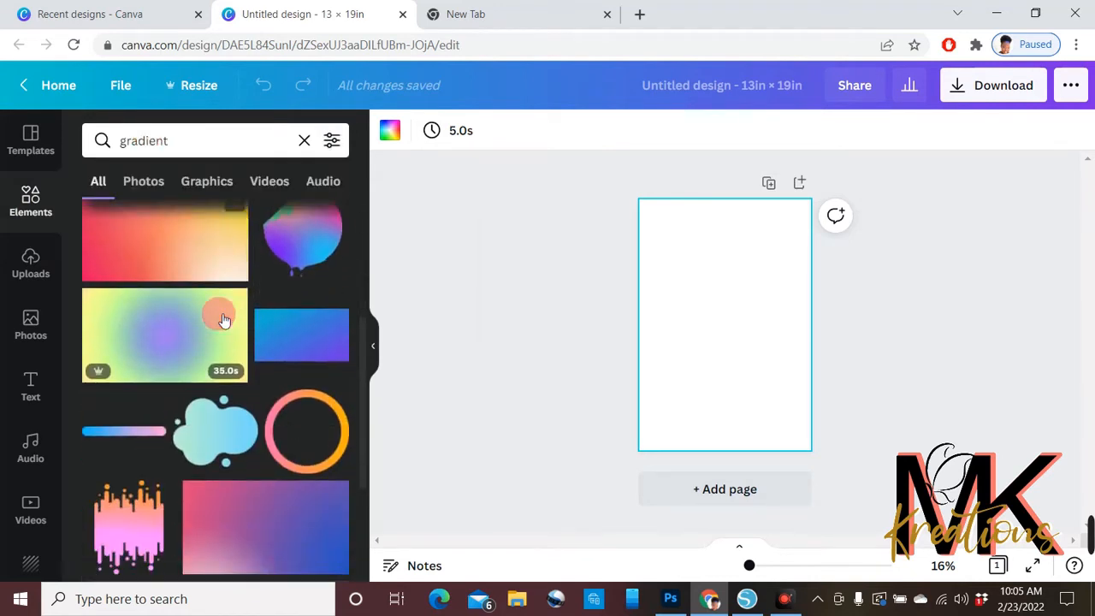
scroll(130, 315, "up", 1)
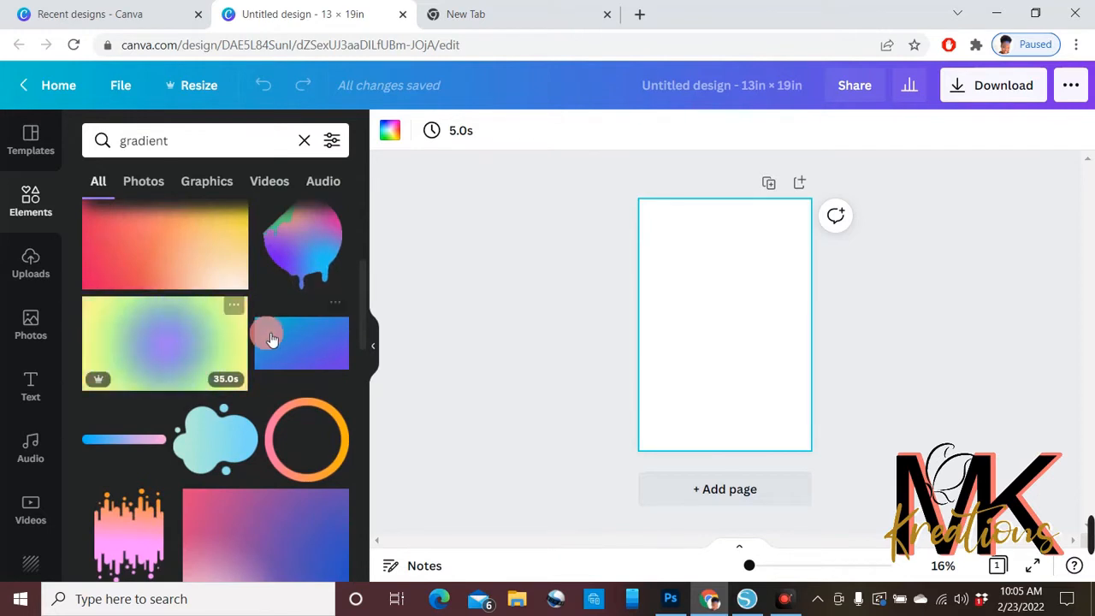
left_click(216, 185)
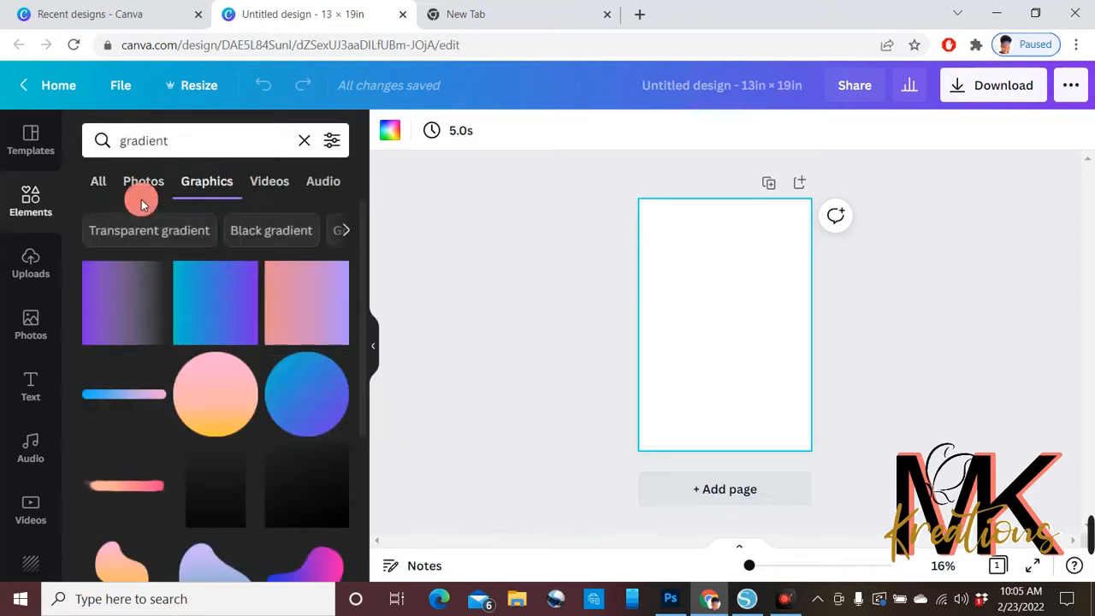
scroll(262, 308, "down", 2)
scroll(262, 308, "down", 3)
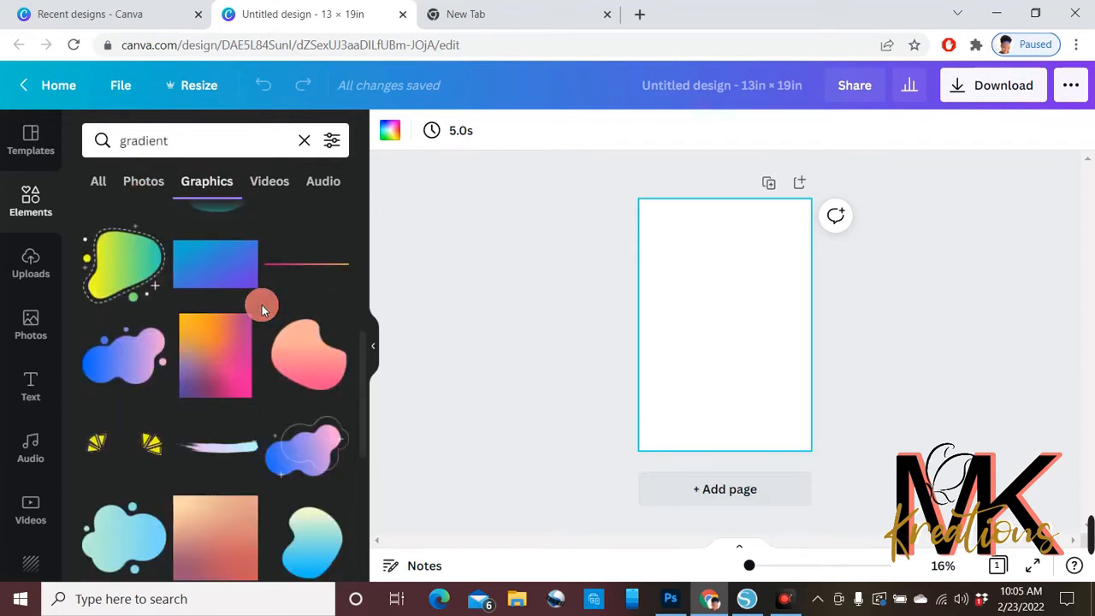
scroll(262, 308, "down", 1)
left_click(212, 299)
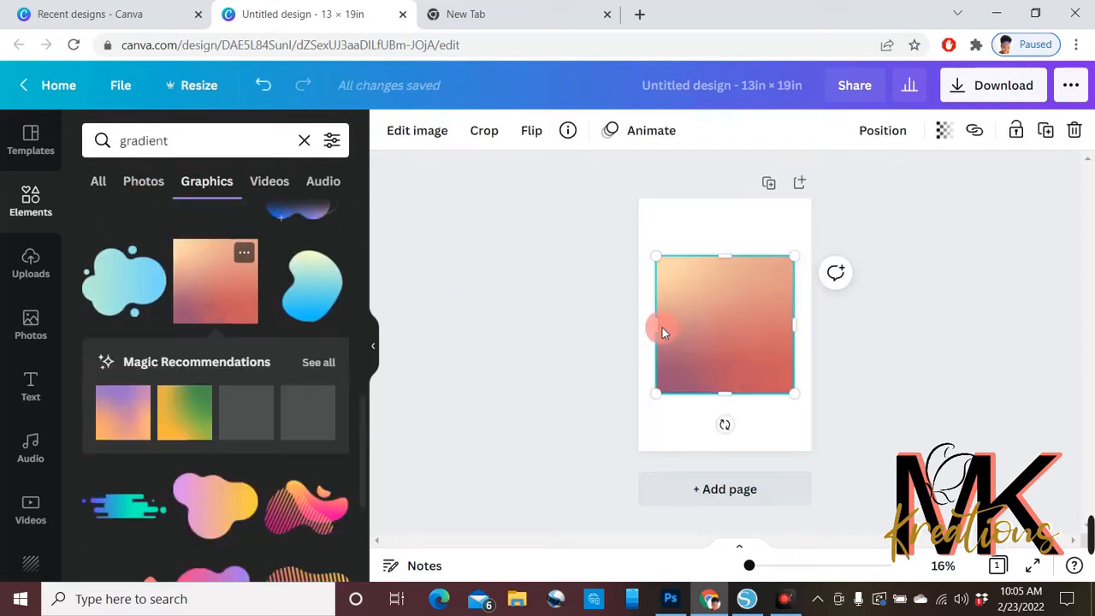
right_click(741, 323)
left_click(879, 498)
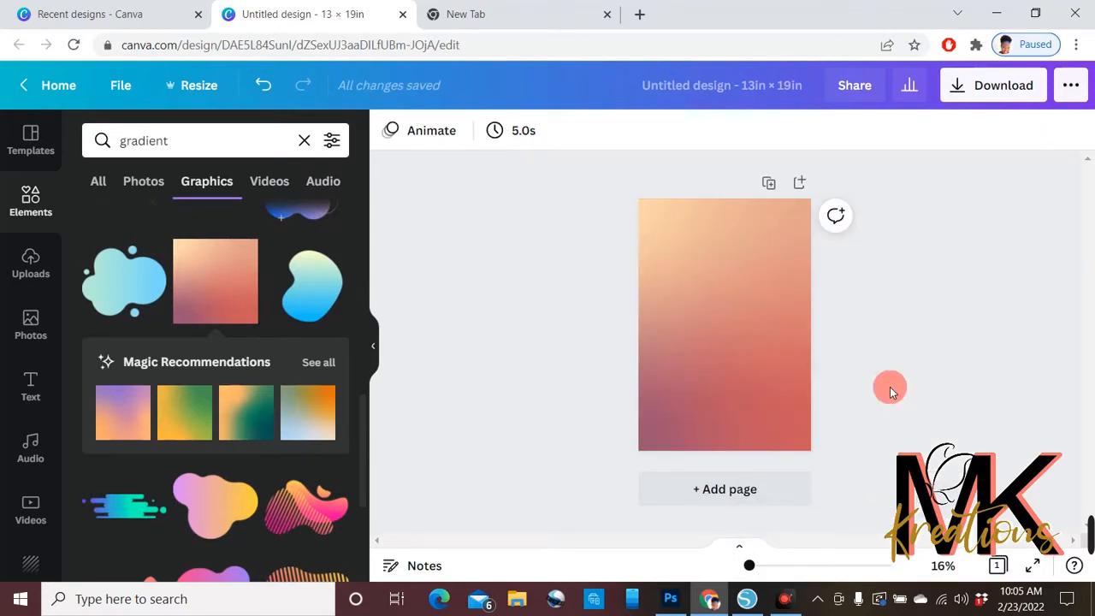
- Add the pink-and-purple gradient blob graphic and place it centred in the lower part of the page
scroll(237, 476, "down", 3)
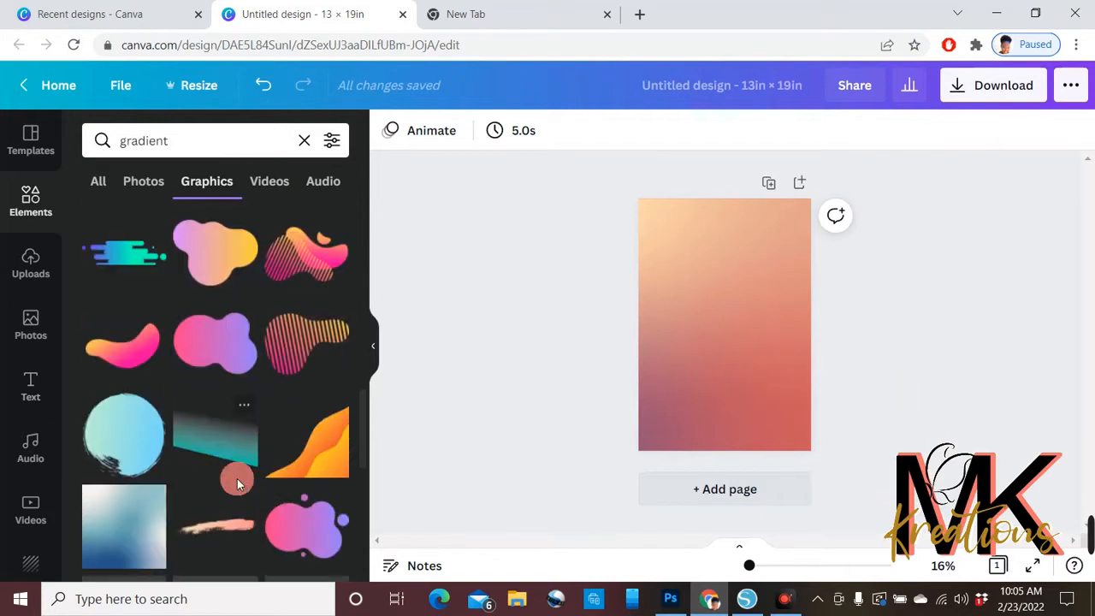
scroll(213, 436, "down", 2)
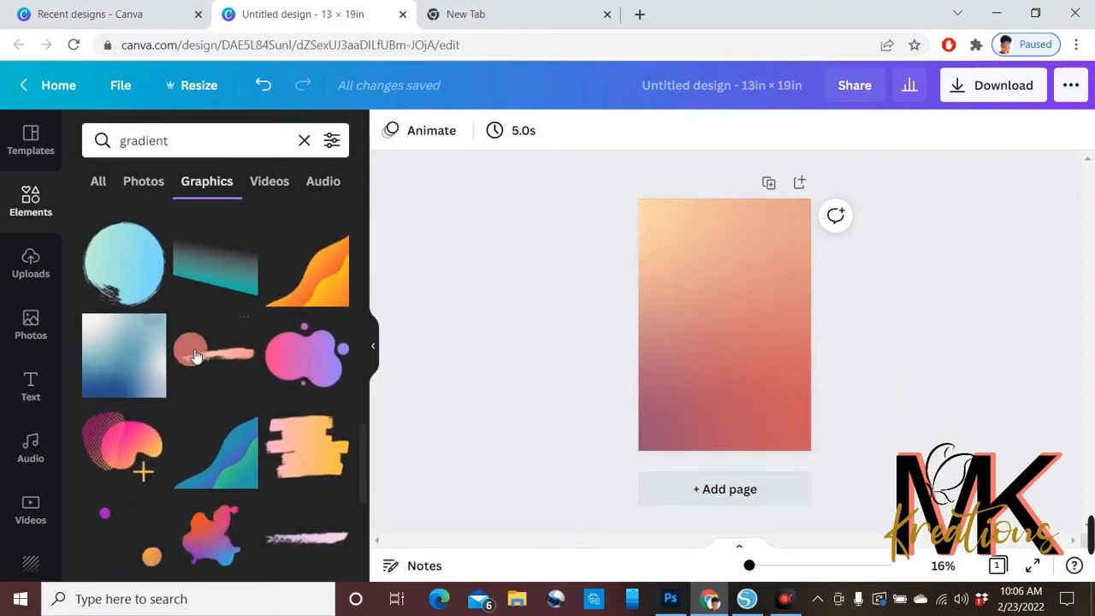
left_click(289, 361)
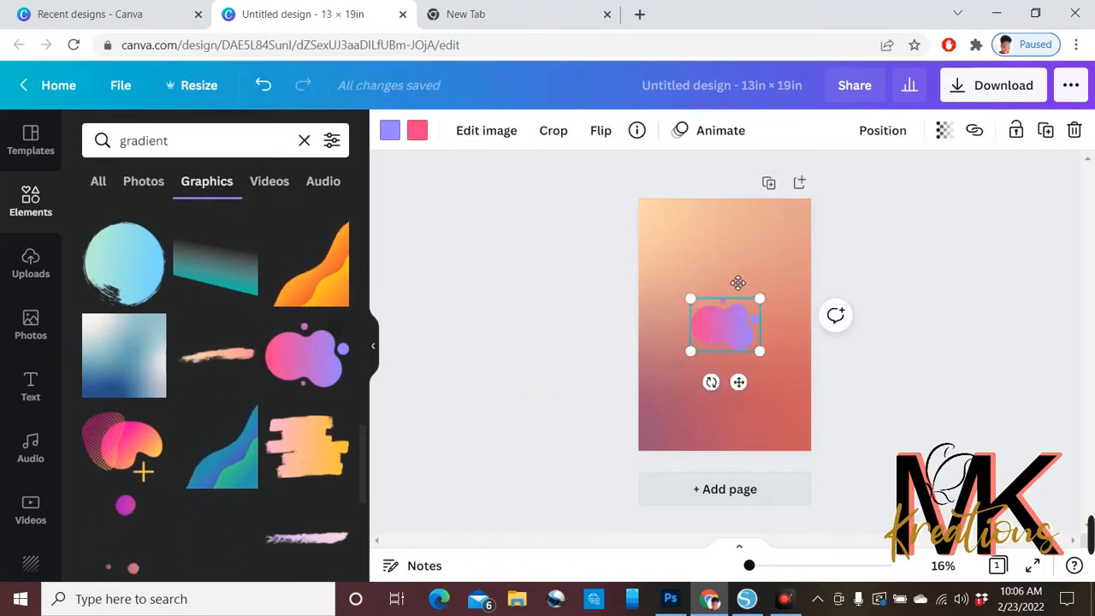
left_click_drag(741, 326, 734, 397)
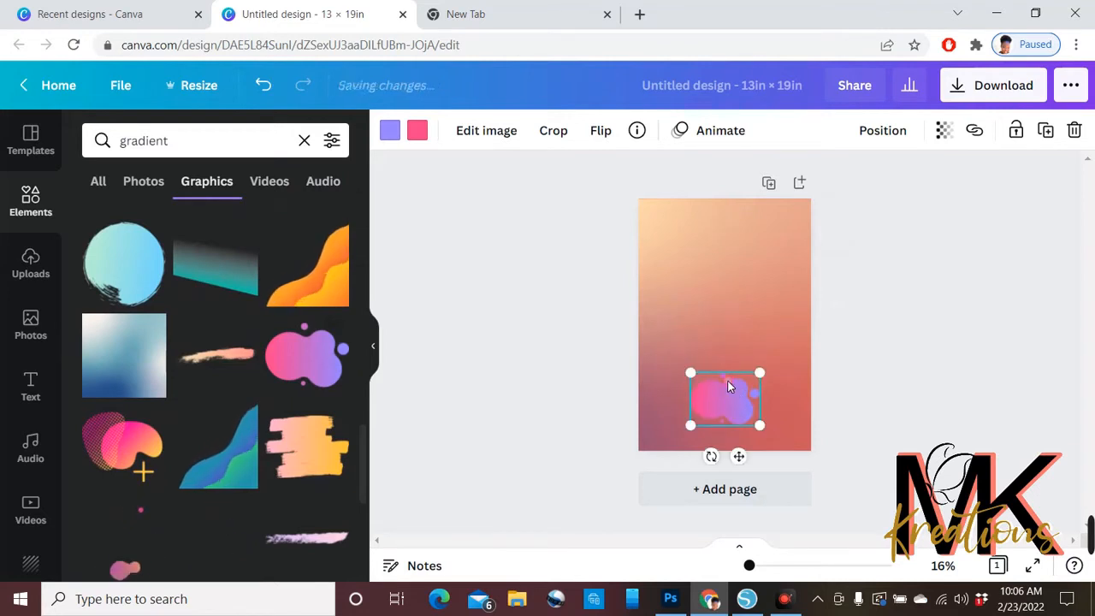
- Add a square shape and place it centred in the upper part of the page, above the blob
left_click(42, 207)
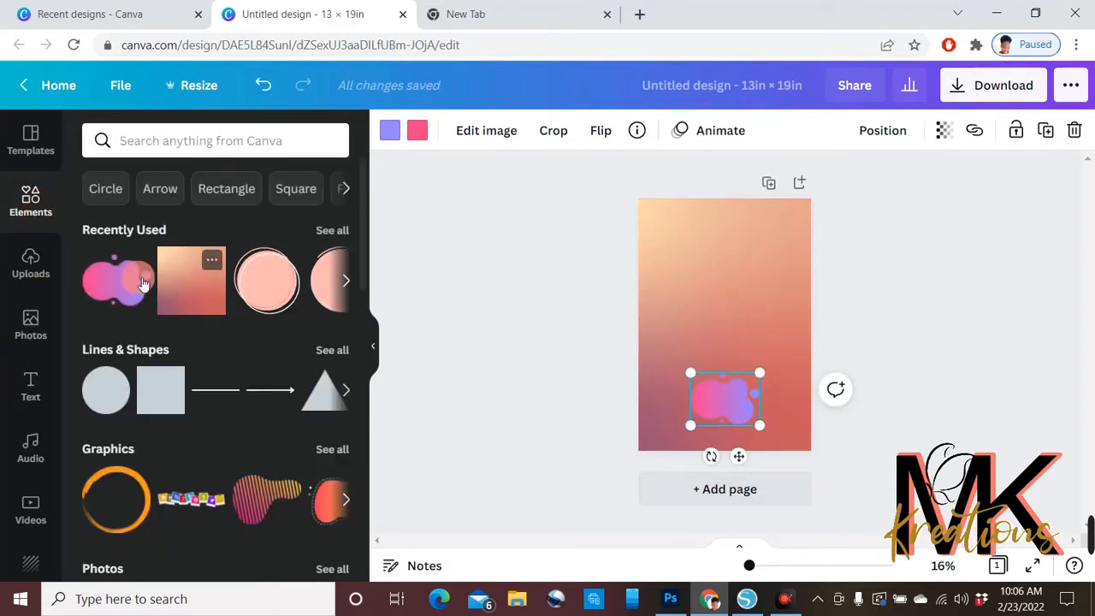
left_click(156, 399)
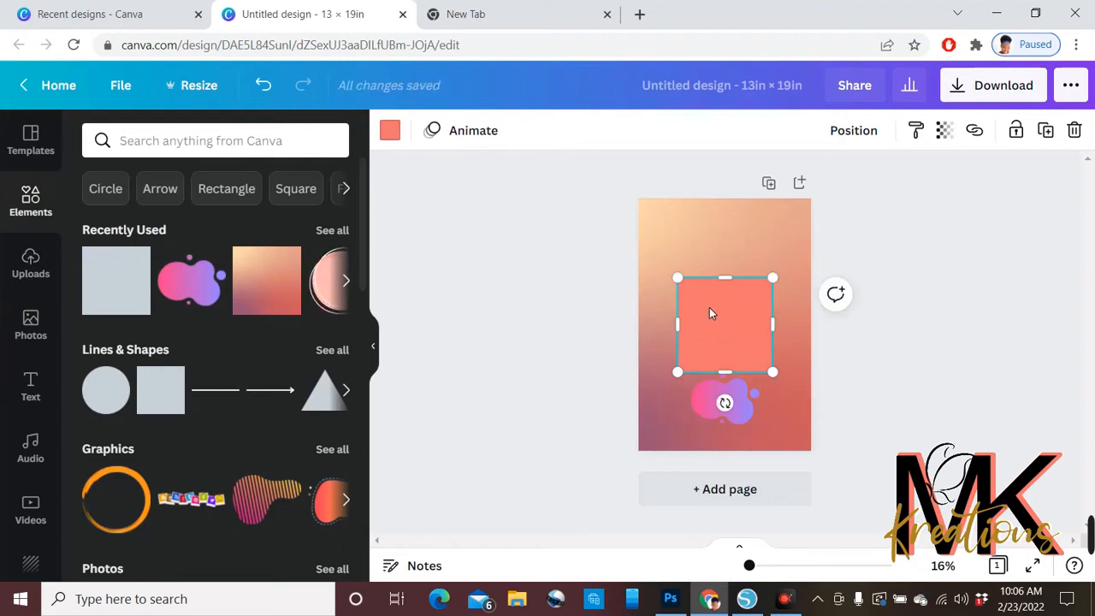
left_click_drag(710, 307, 710, 253)
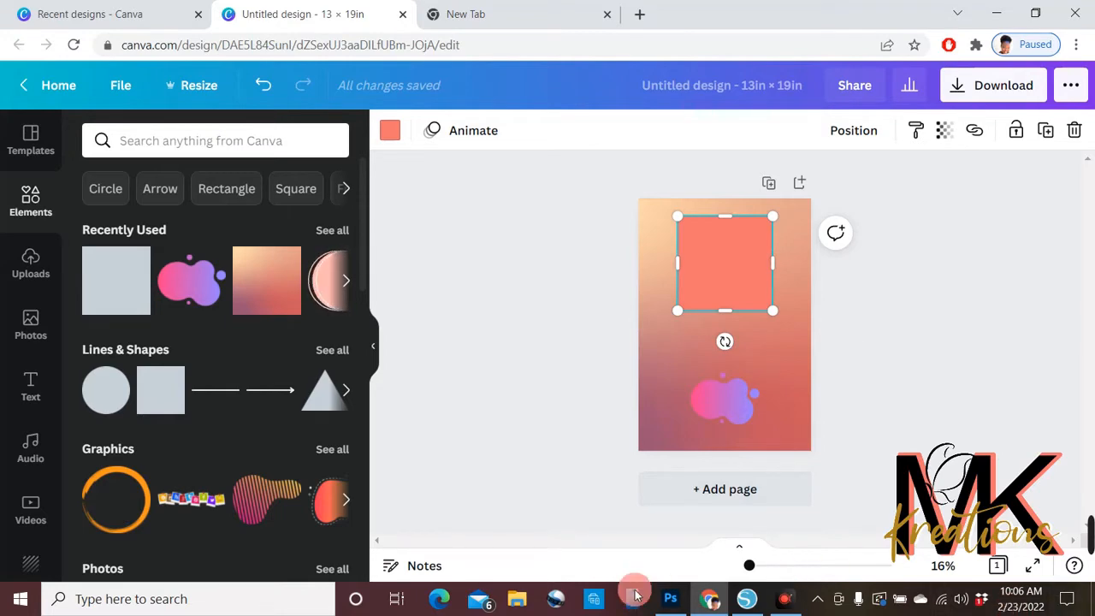
- Open Calculator and place its window beside the page so the design stays in view
left_click(17, 603)
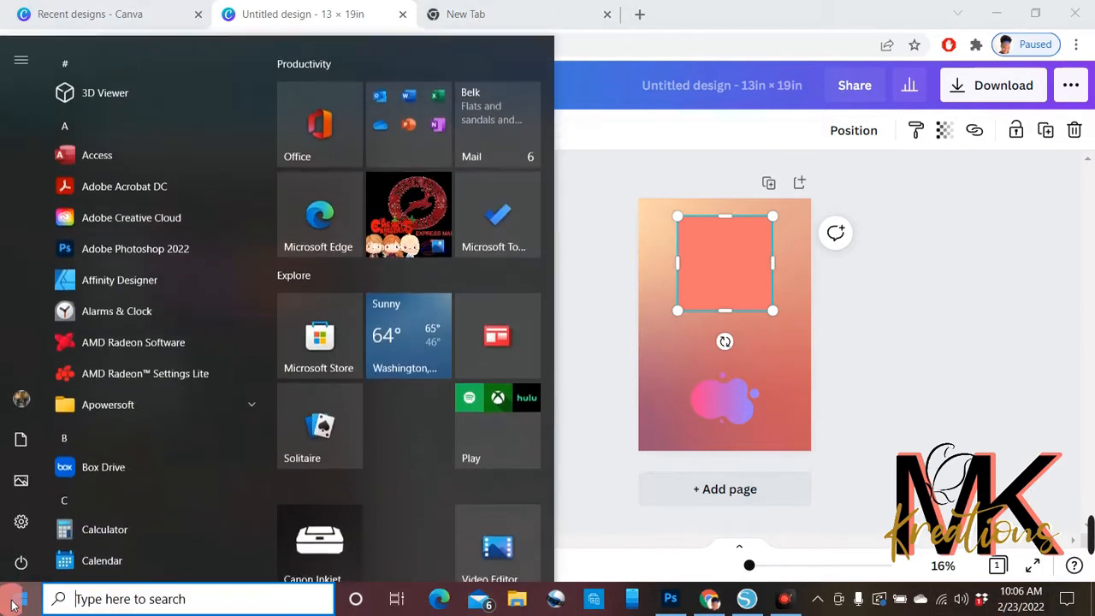
left_click(80, 518)
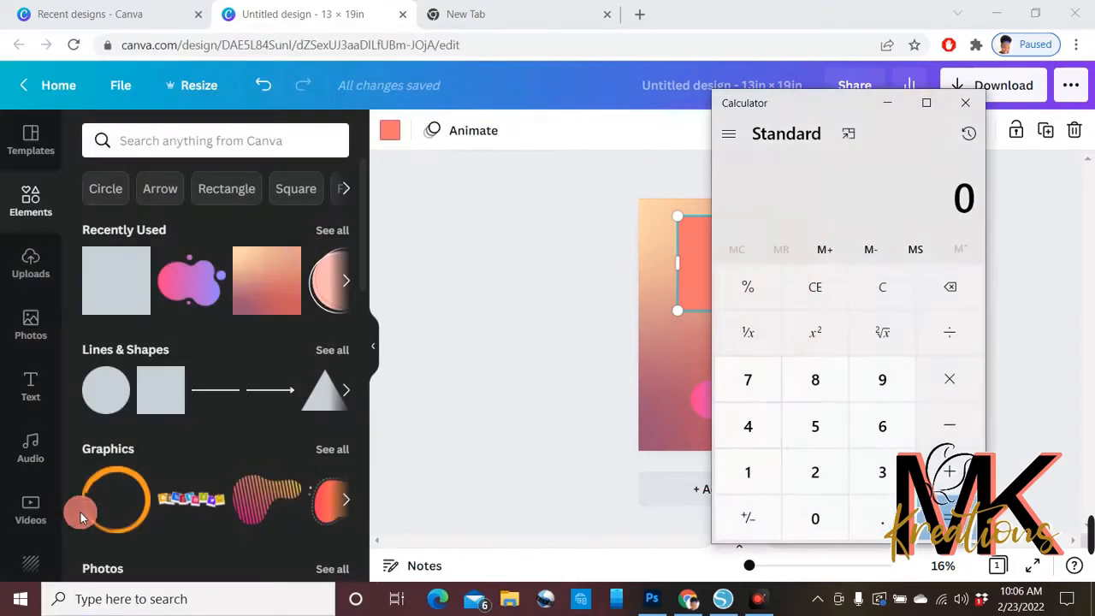
left_click_drag(835, 102, 949, 98)
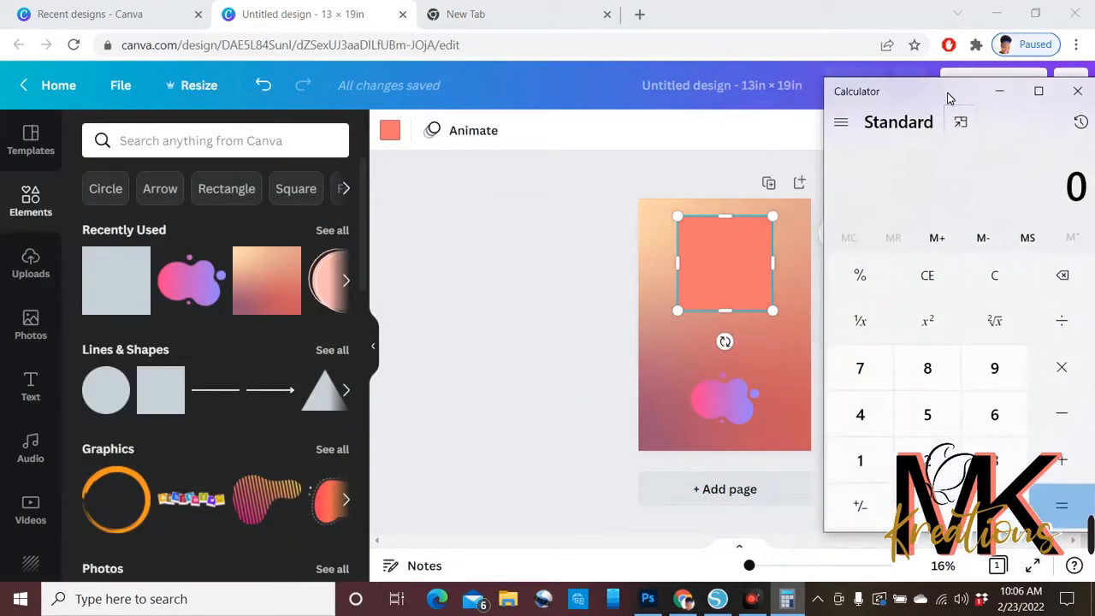
double_click(949, 97)
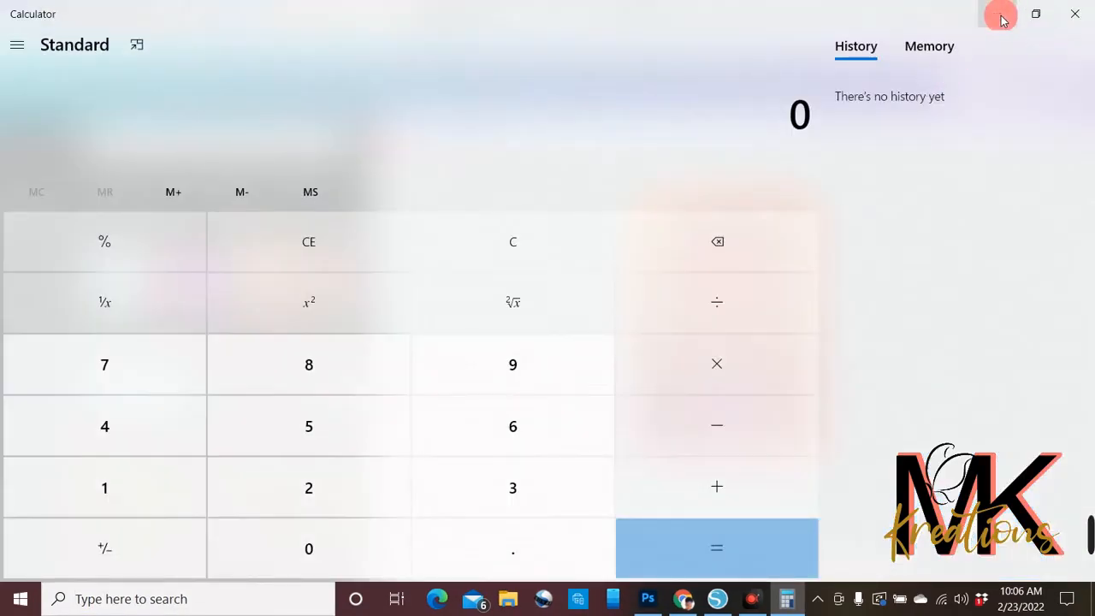
left_click(1034, 14)
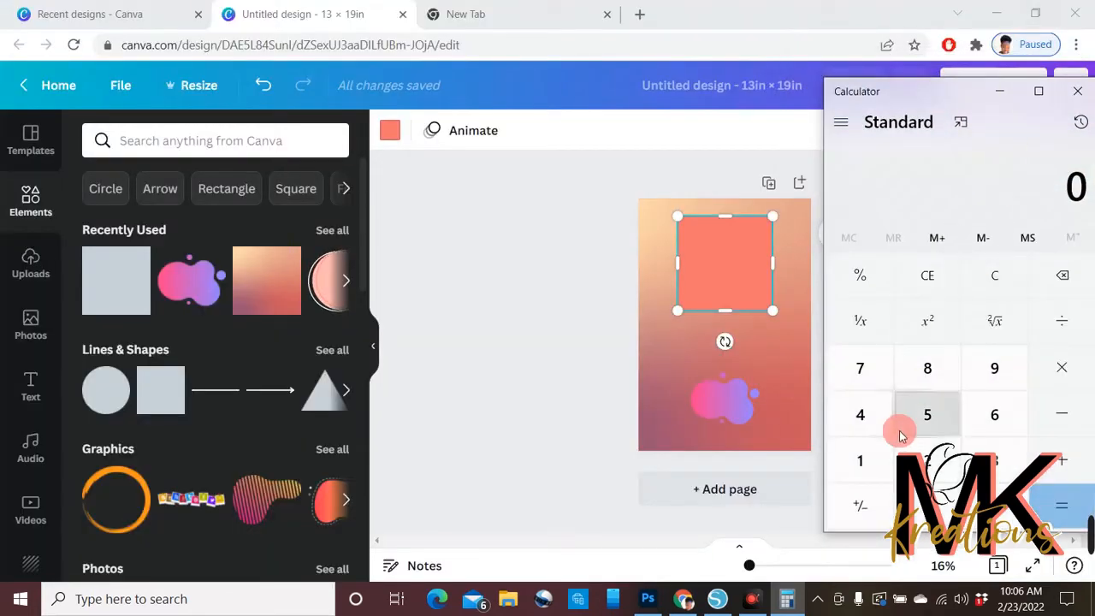
left_click(890, 454)
left_click(993, 366)
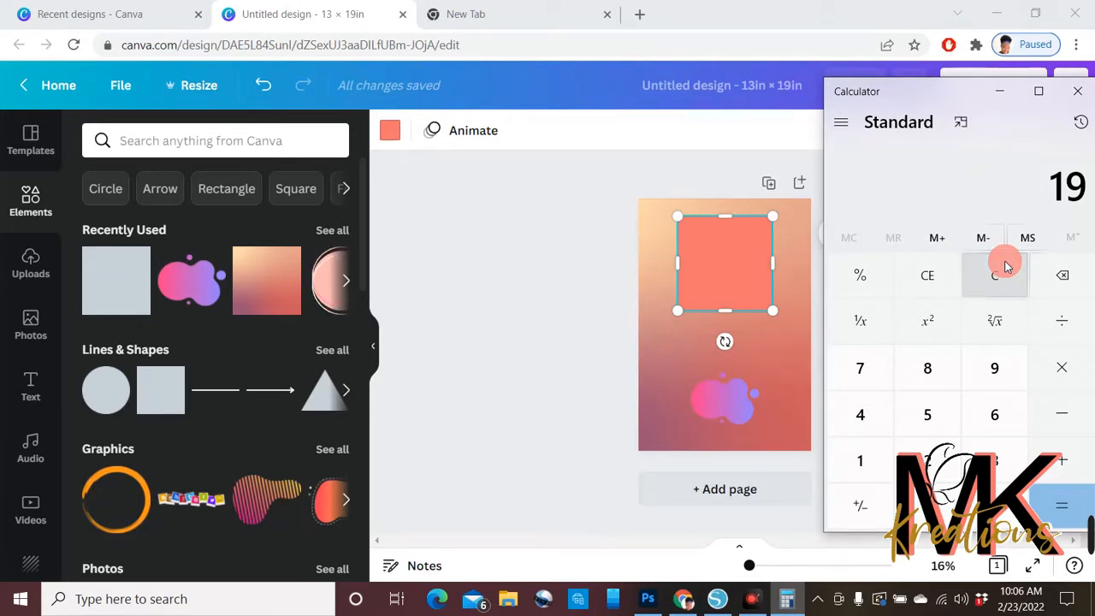
left_click(993, 415)
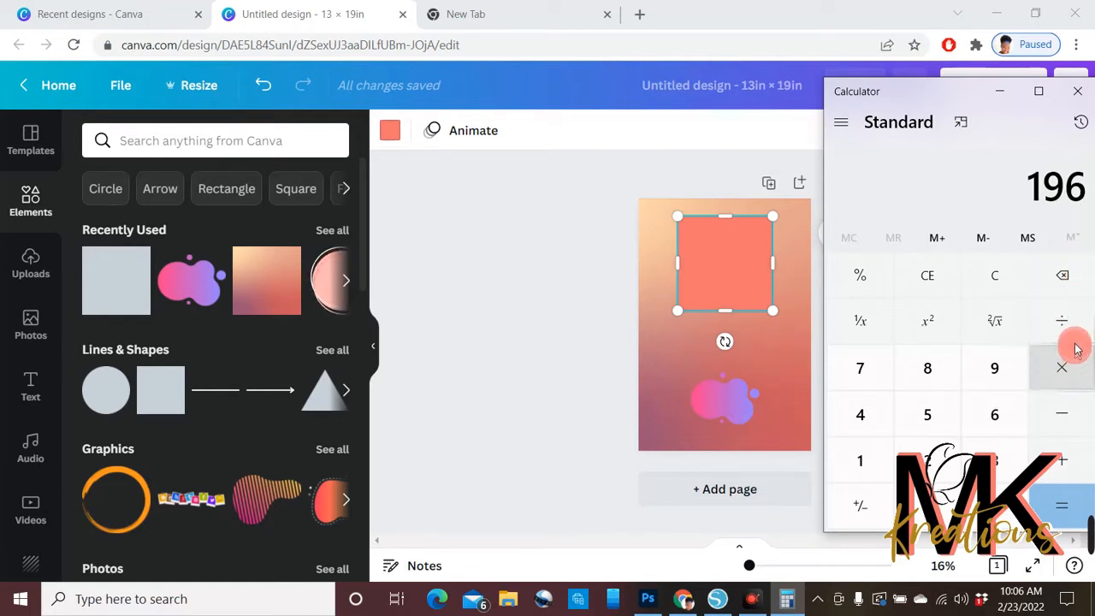
left_click(1064, 284)
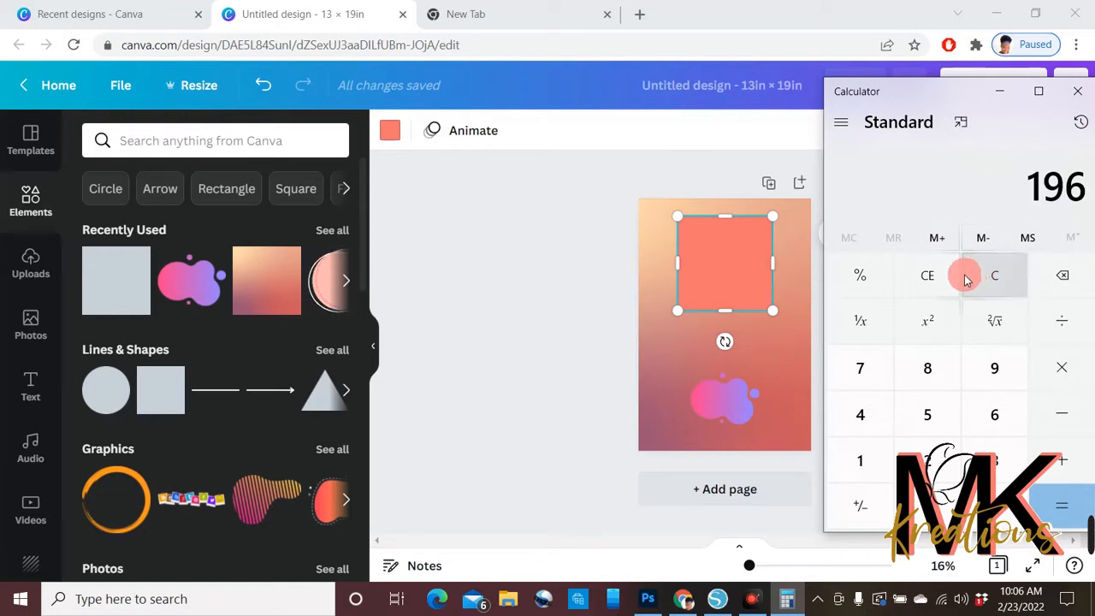
left_click(931, 276)
- Calculate 16 minus 6 in Calculator and divide the result by 2
left_click(873, 453)
left_click(995, 415)
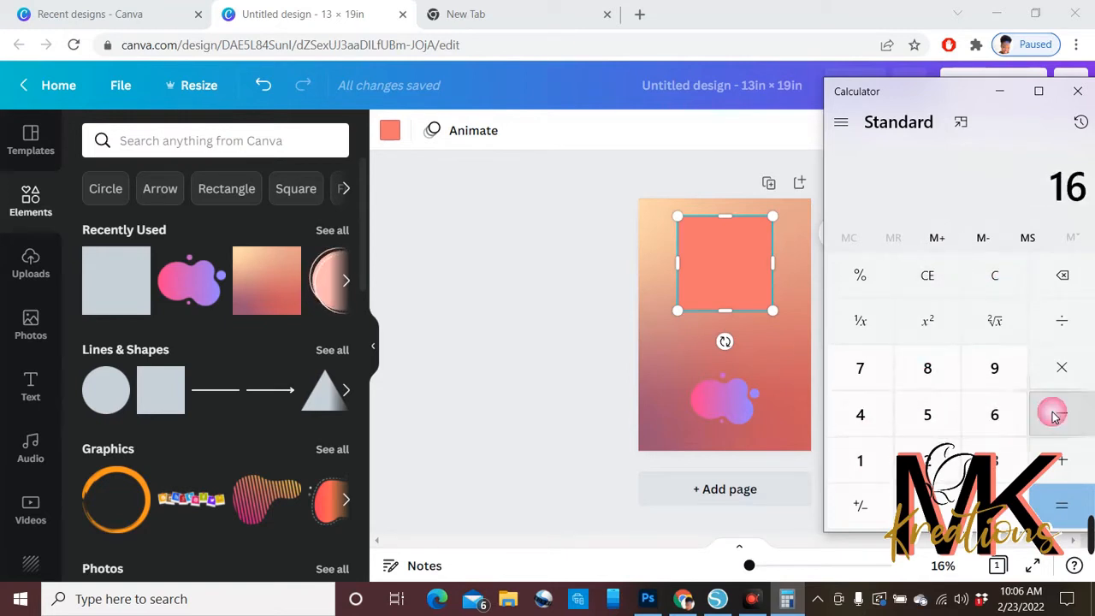
left_click(1058, 414)
left_click(1009, 417)
left_click(1068, 509)
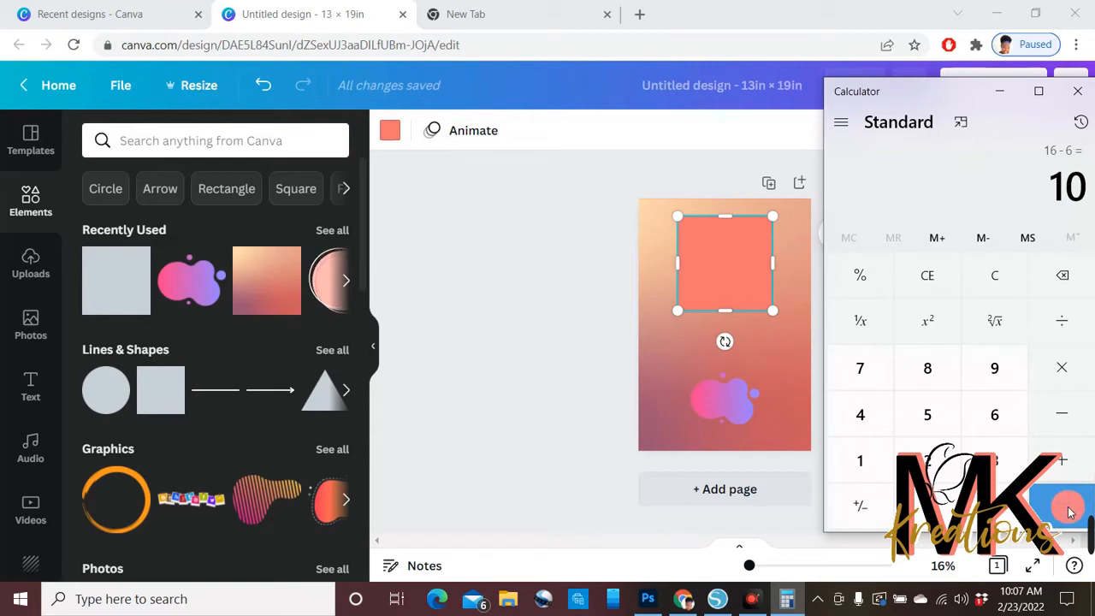
left_click(1066, 323)
left_click(929, 466)
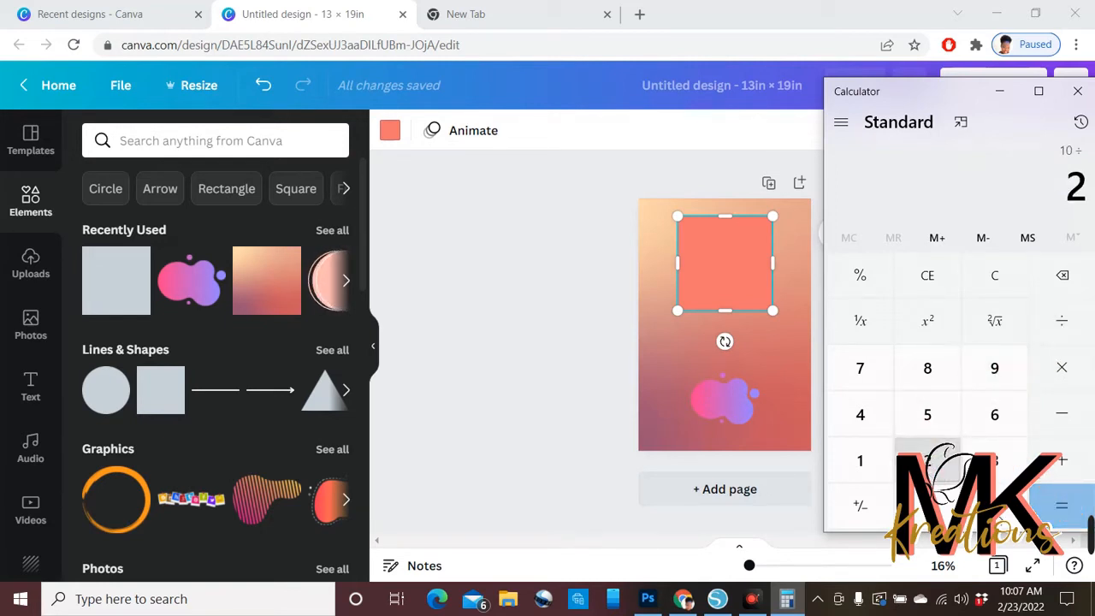
left_click(1047, 506)
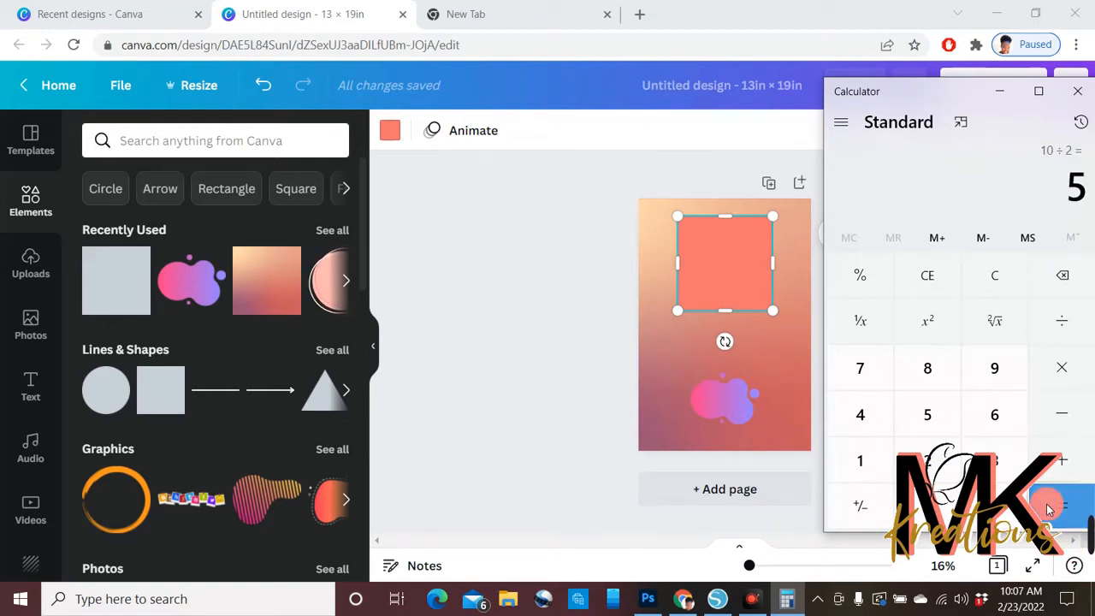
- Return to the Canva design and reshape the square into a shorter, wider rectangle near the page's upper edge
left_click_drag(967, 91, 135, 64)
left_click(719, 251)
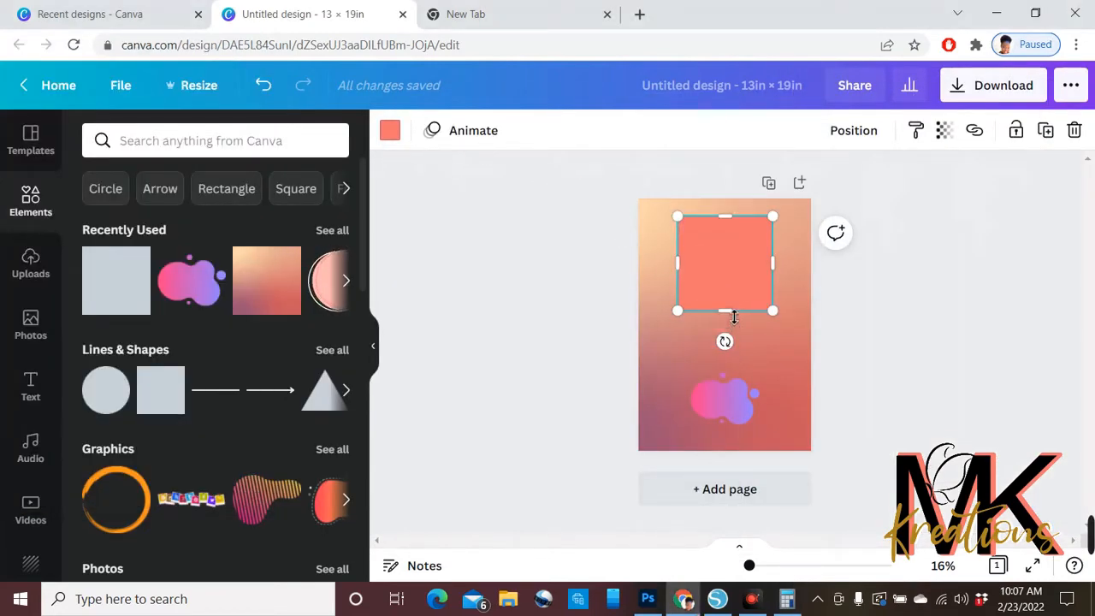
mouse_move(733, 316)
left_mouse_down()
mouse_move(731, 286)
mouse_move(732, 297)
left_mouse_up()
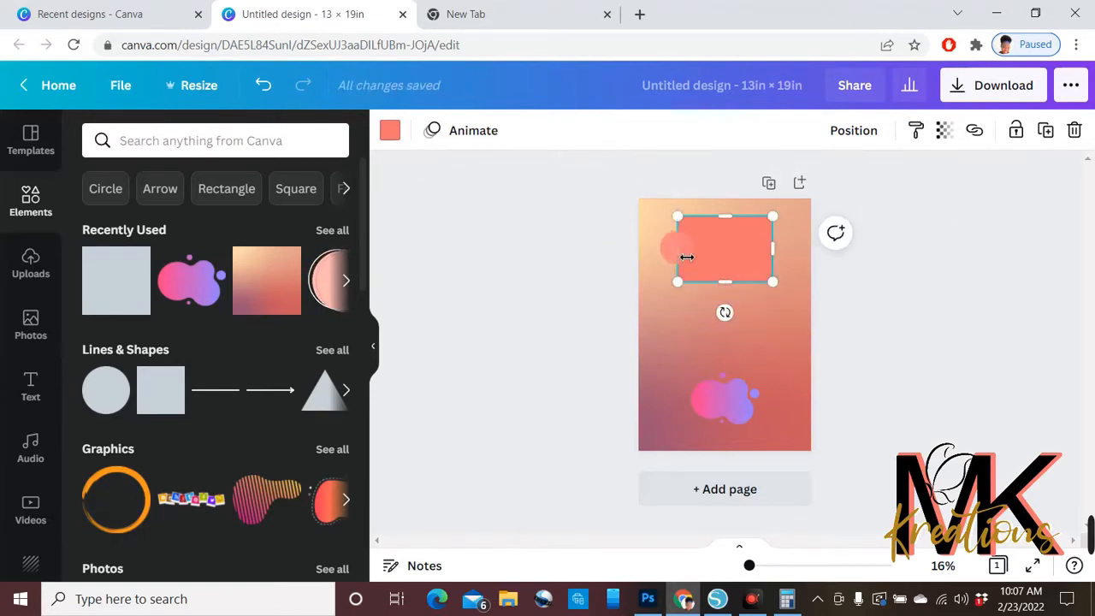
left_click_drag(686, 254, 724, 250)
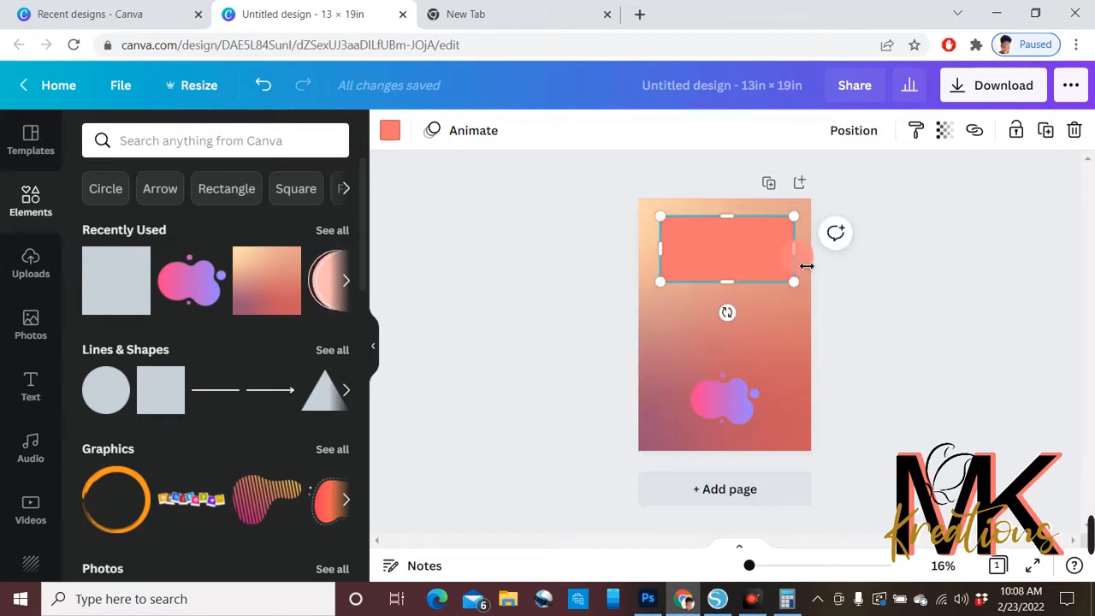
left_click_drag(807, 264, 803, 265)
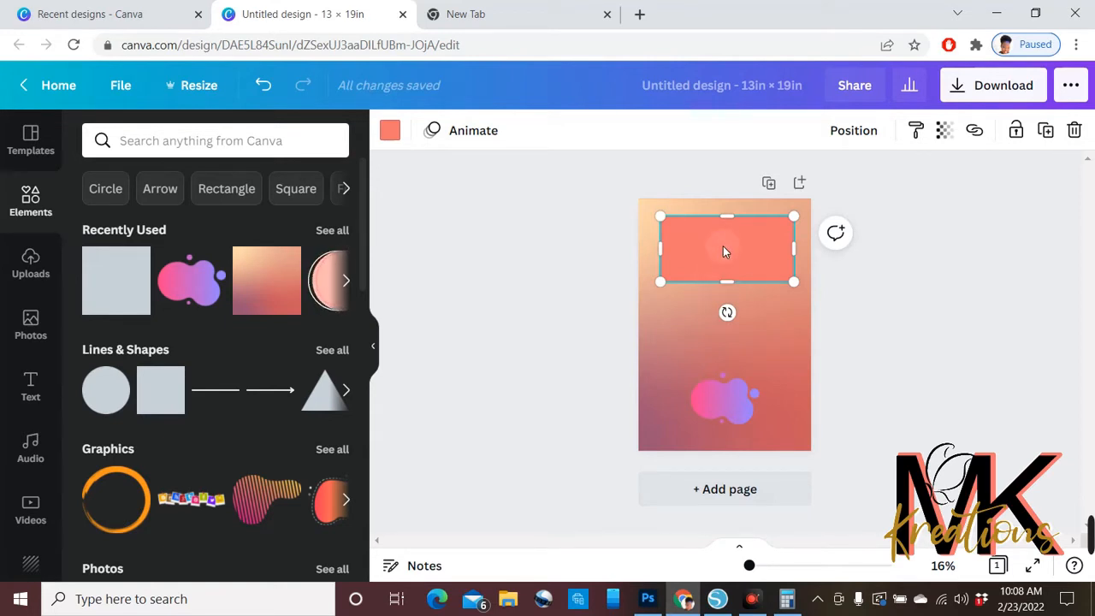
- Widen the rectangle to nearly the page's width, centred with narrow equal side margins, and fine-tune its height
left_click(951, 310)
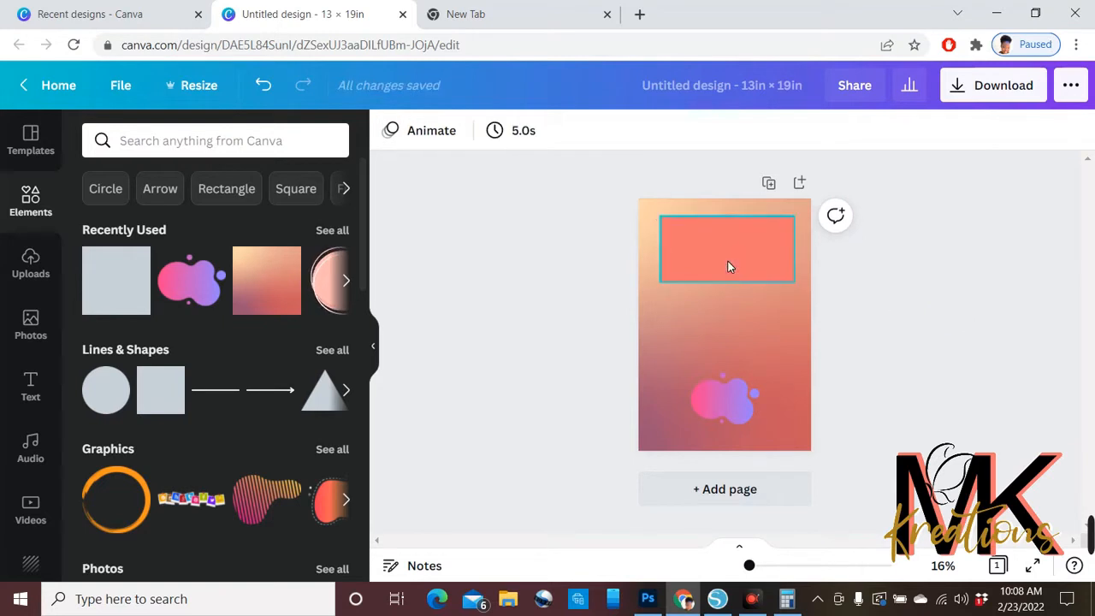
left_click_drag(729, 265, 738, 265)
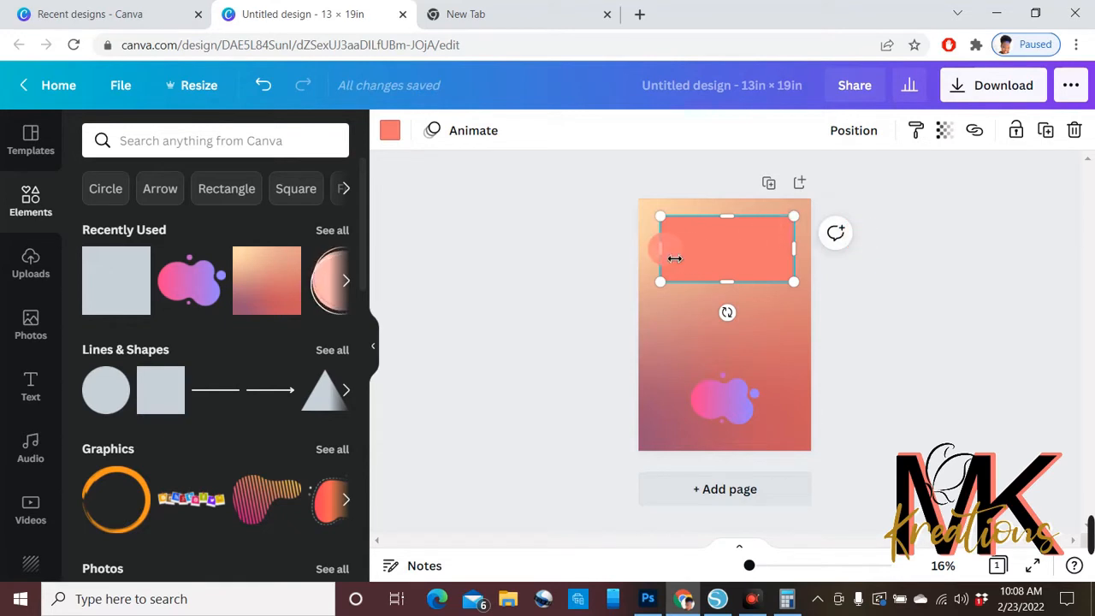
left_click_drag(675, 258, 661, 254)
left_click(747, 254)
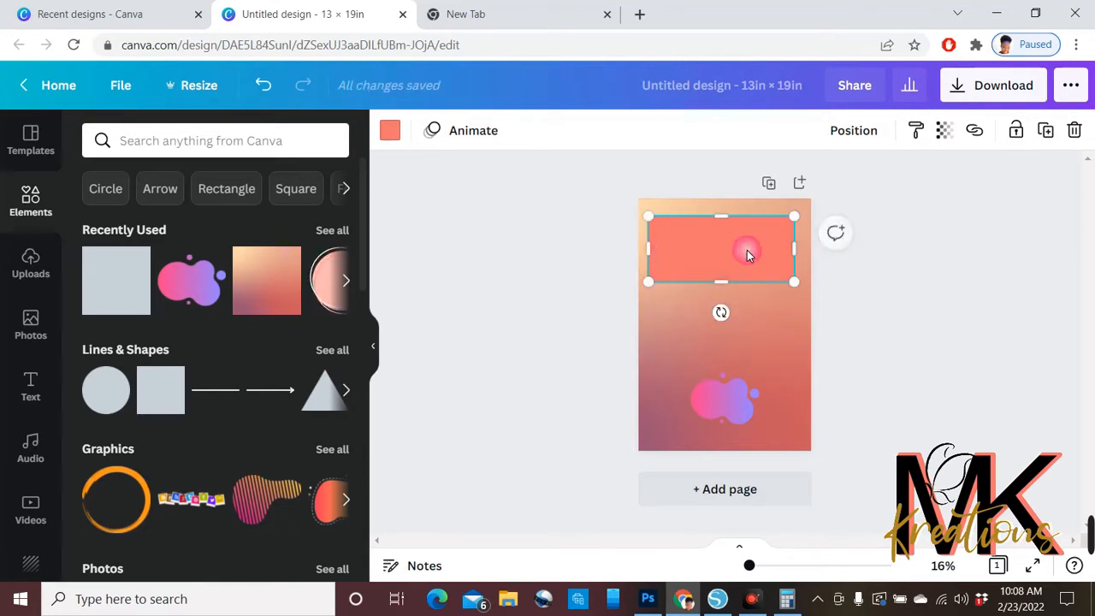
left_click_drag(736, 248, 723, 240)
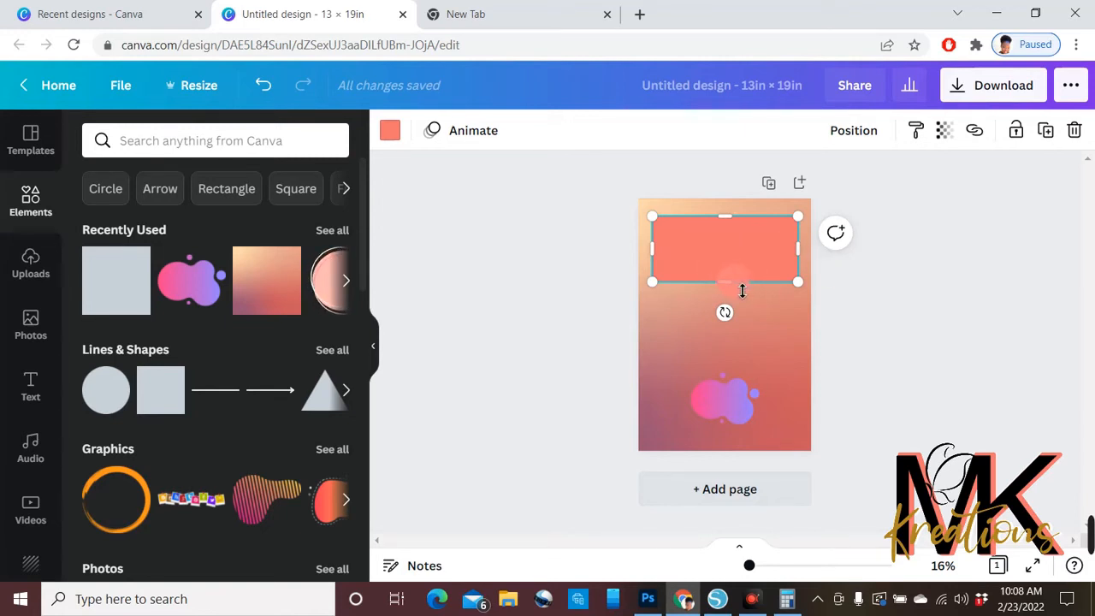
left_click_drag(737, 296, 731, 285)
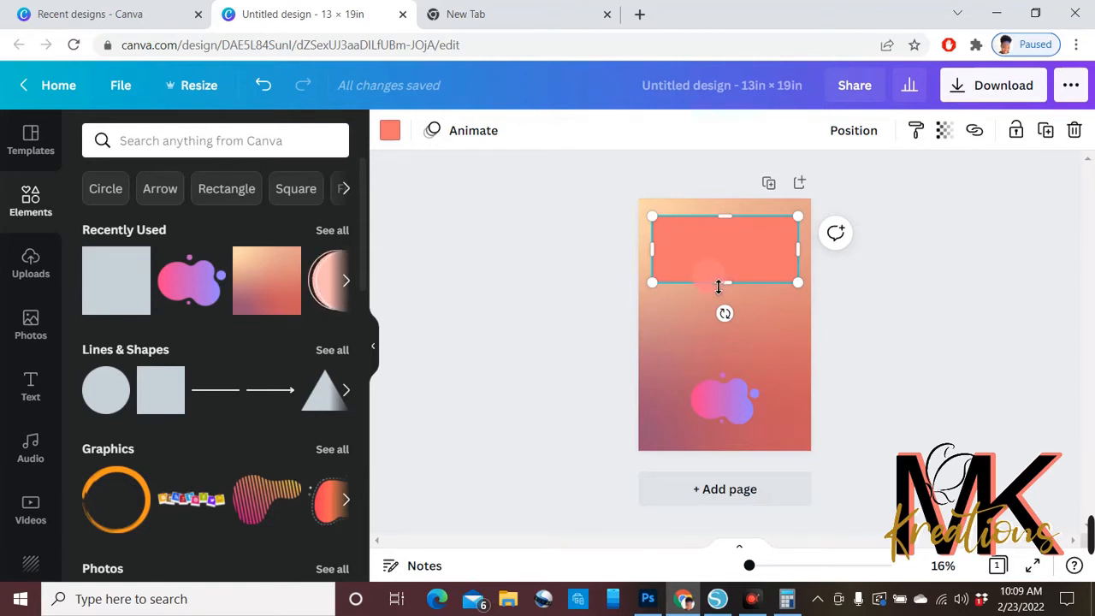
left_click(905, 281)
left_click(719, 248)
left_click_drag(719, 248, 719, 256)
- Move the blob graphic onto the middle of the rectangle and bring it forward in front of it
left_click_drag(733, 414, 738, 332)
right_click(738, 332)
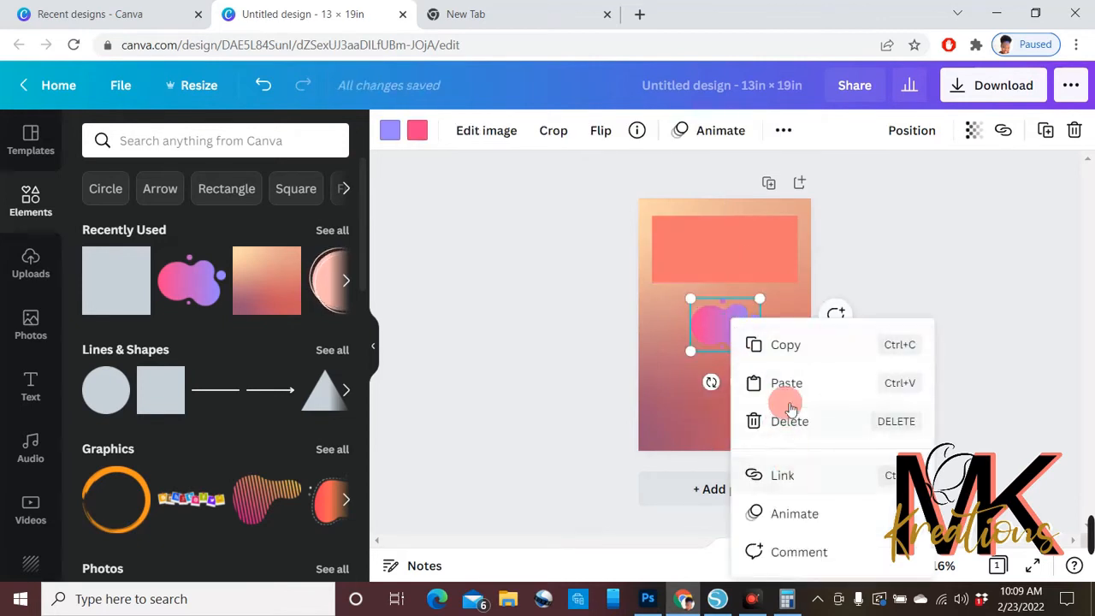
left_click(923, 140)
left_click(925, 139)
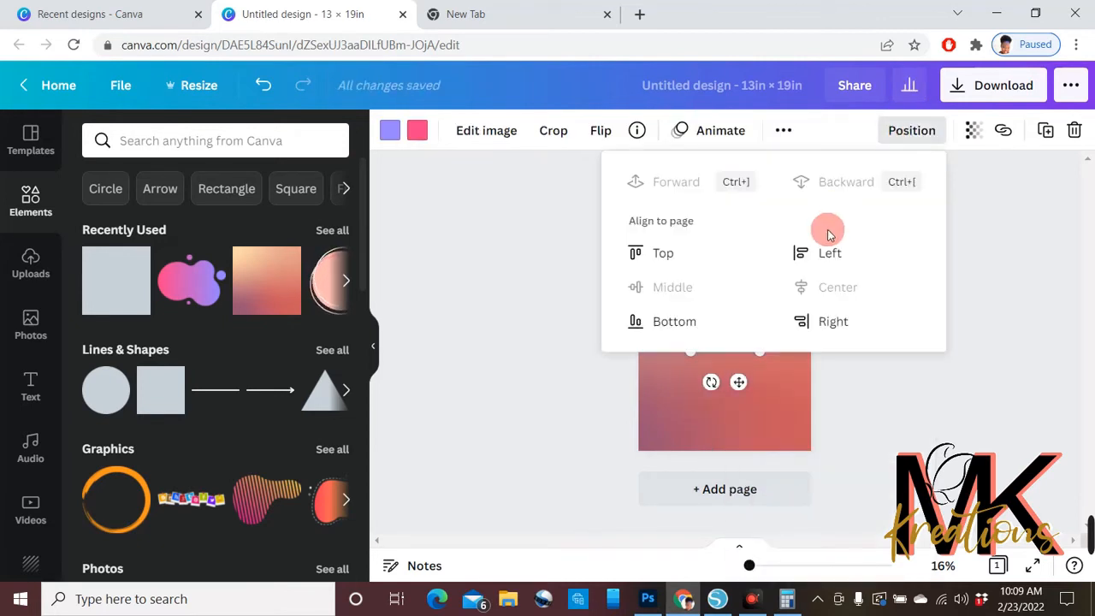
left_click(982, 303)
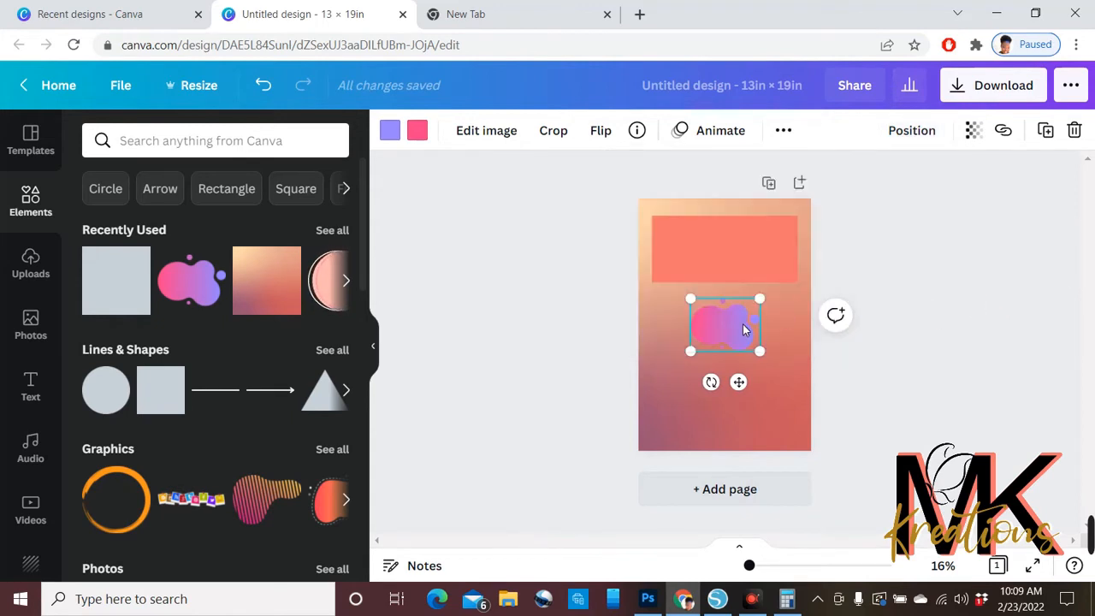
left_click_drag(752, 329, 751, 255)
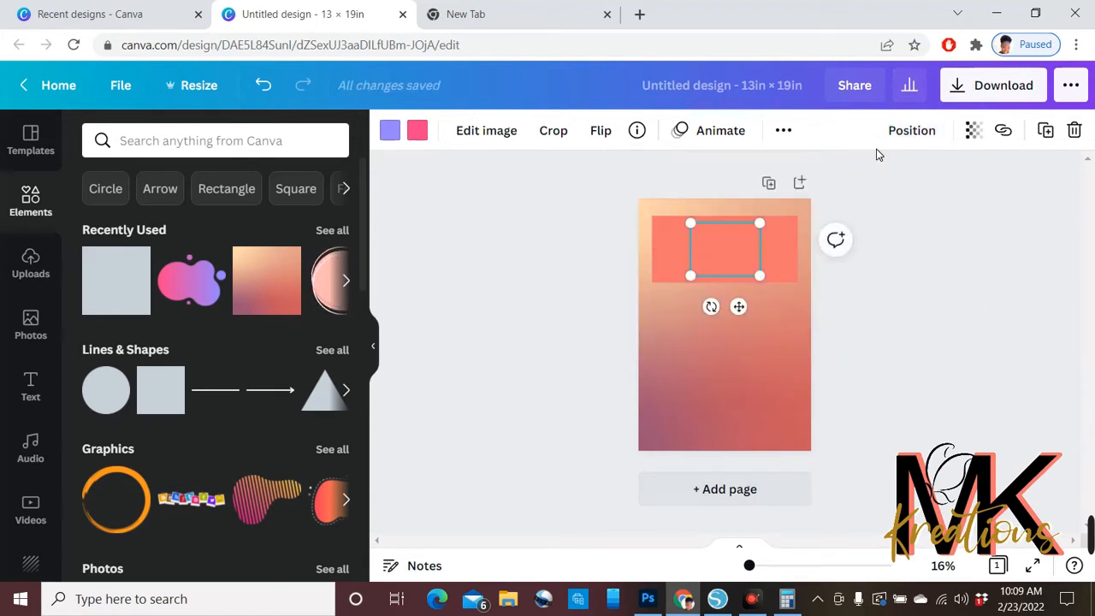
left_click(897, 142)
left_click(676, 182)
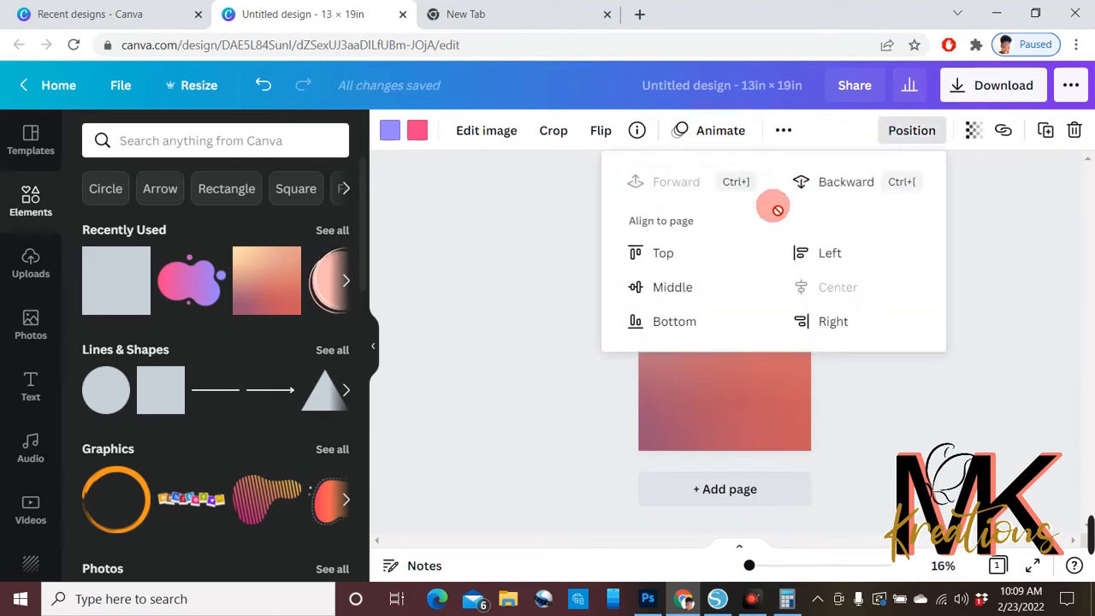
left_click(1040, 306)
left_click(732, 264)
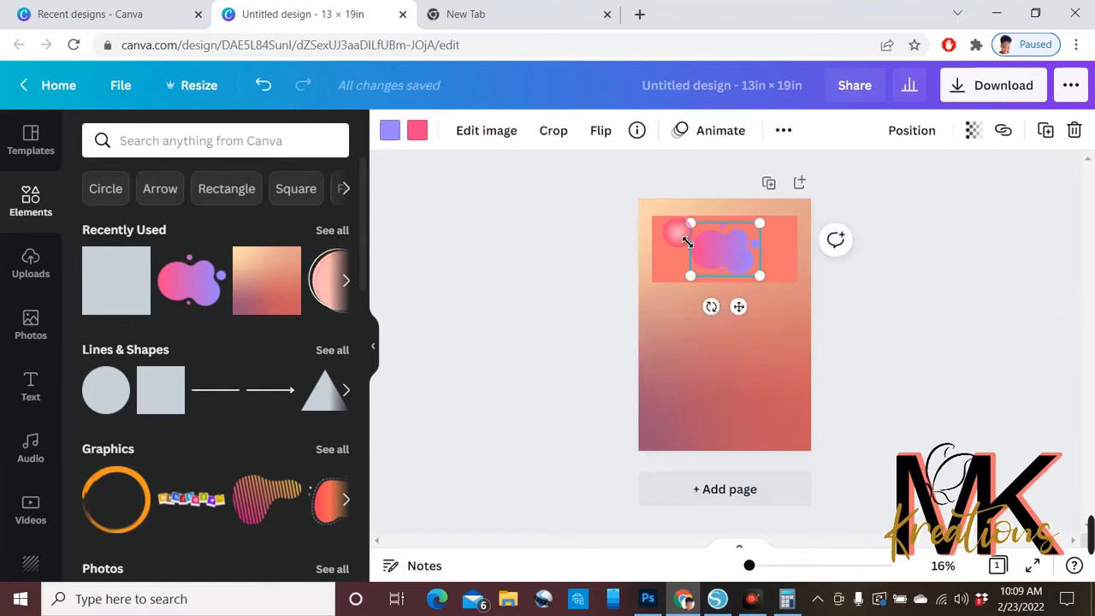
left_click(778, 255)
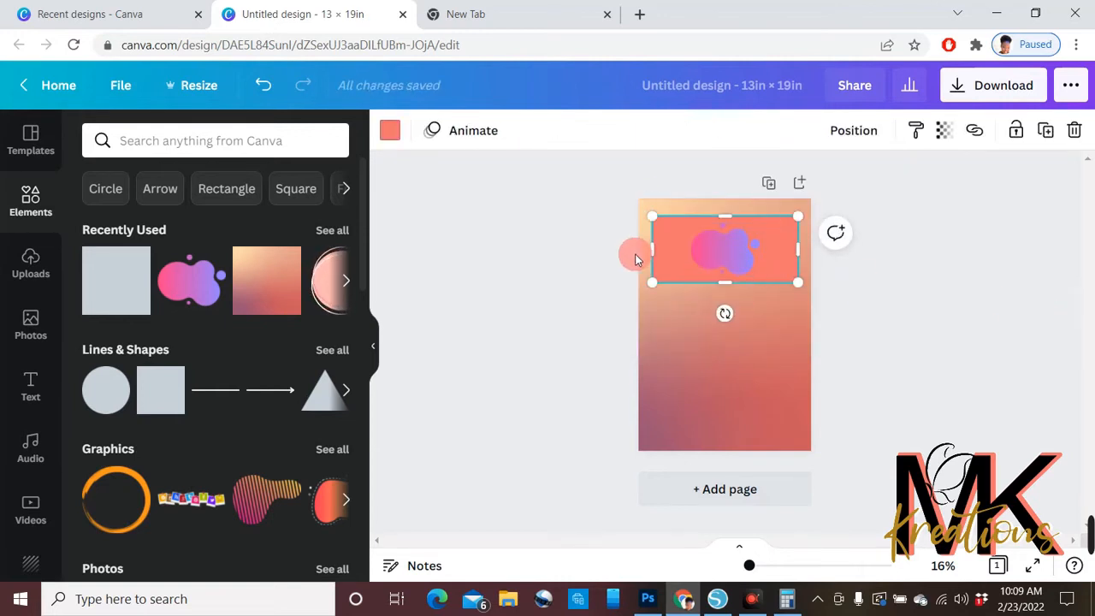
left_click(1003, 345)
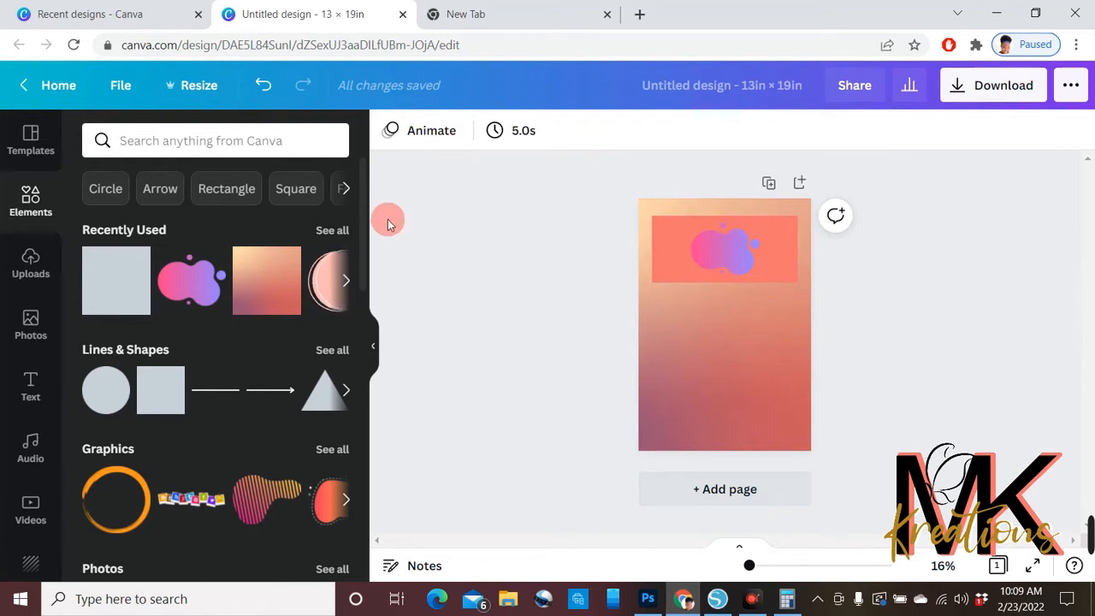
- Search the elements for "unicorn", insert the lying pastel rainbow unicorn and shrink it to fit over the blob inside the rectangle
left_click(288, 261)
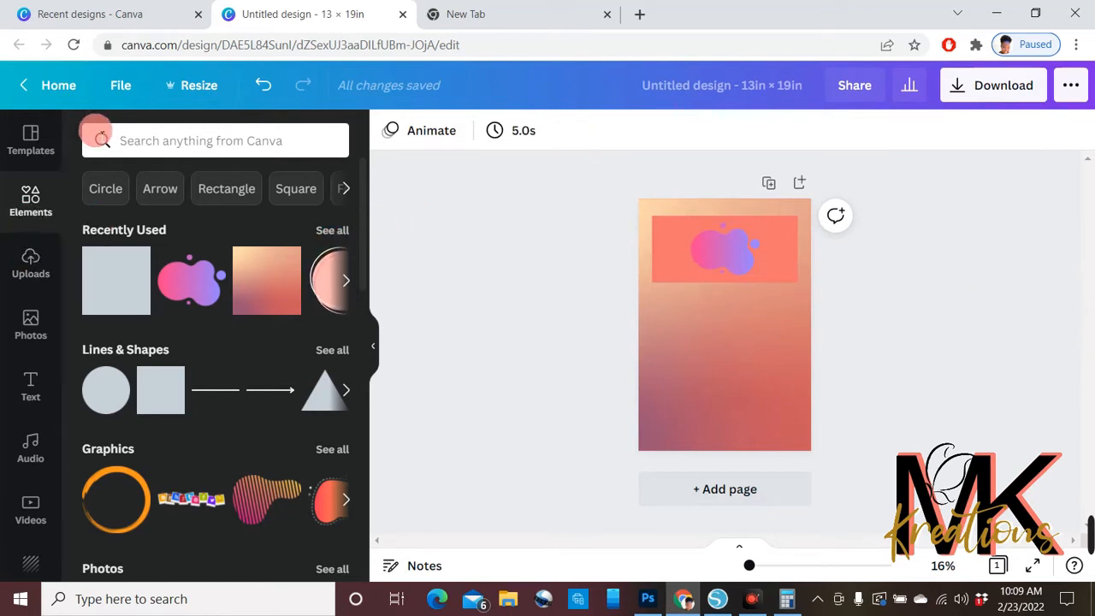
left_click(143, 154)
type("uni")
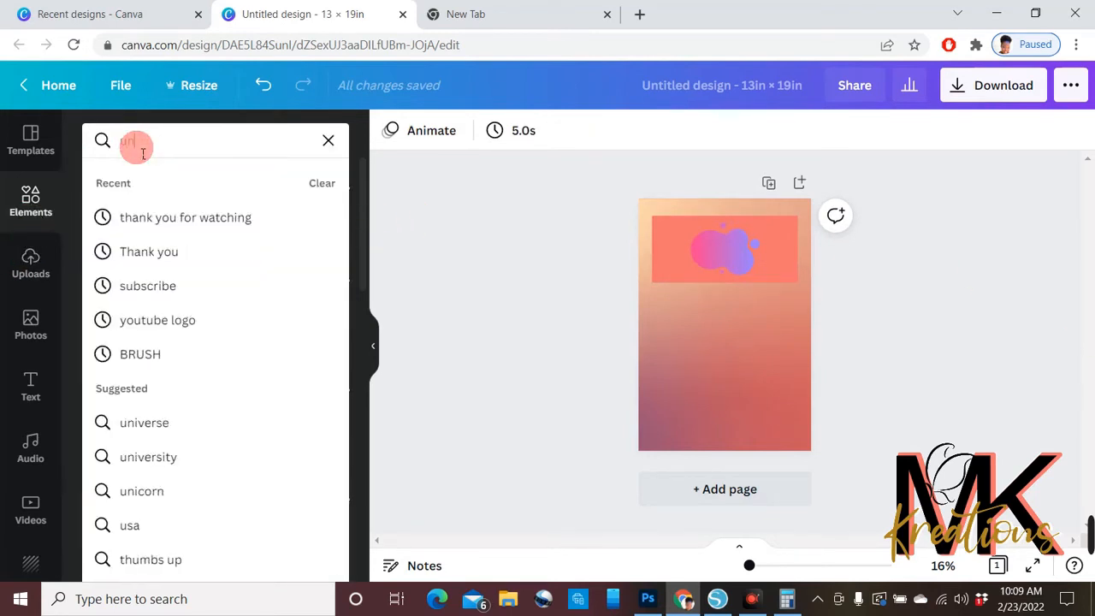
type("corn")
key("Return")
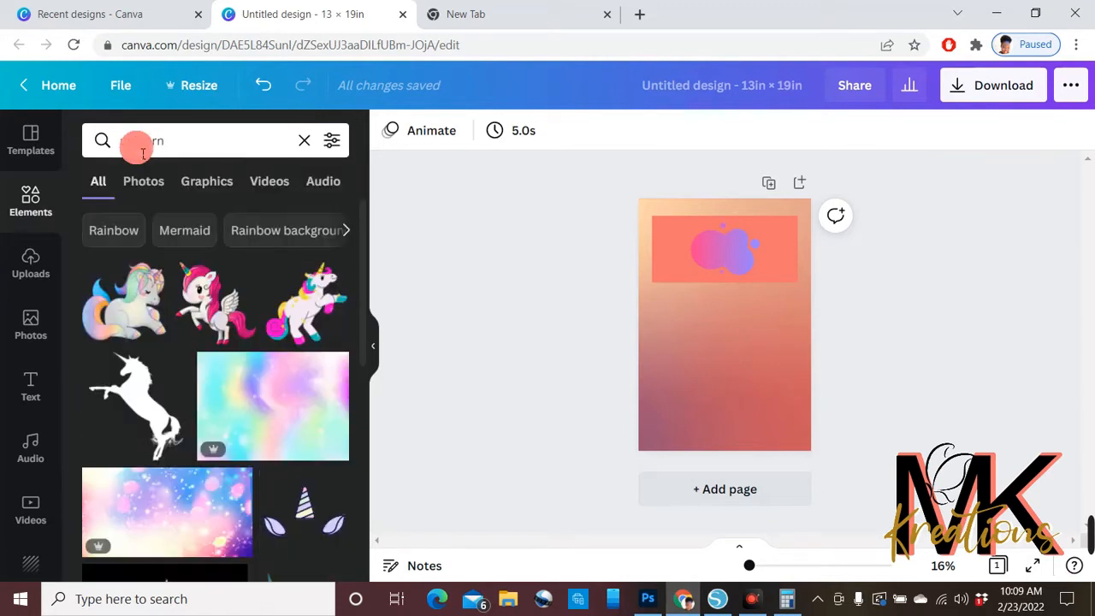
left_click(124, 304)
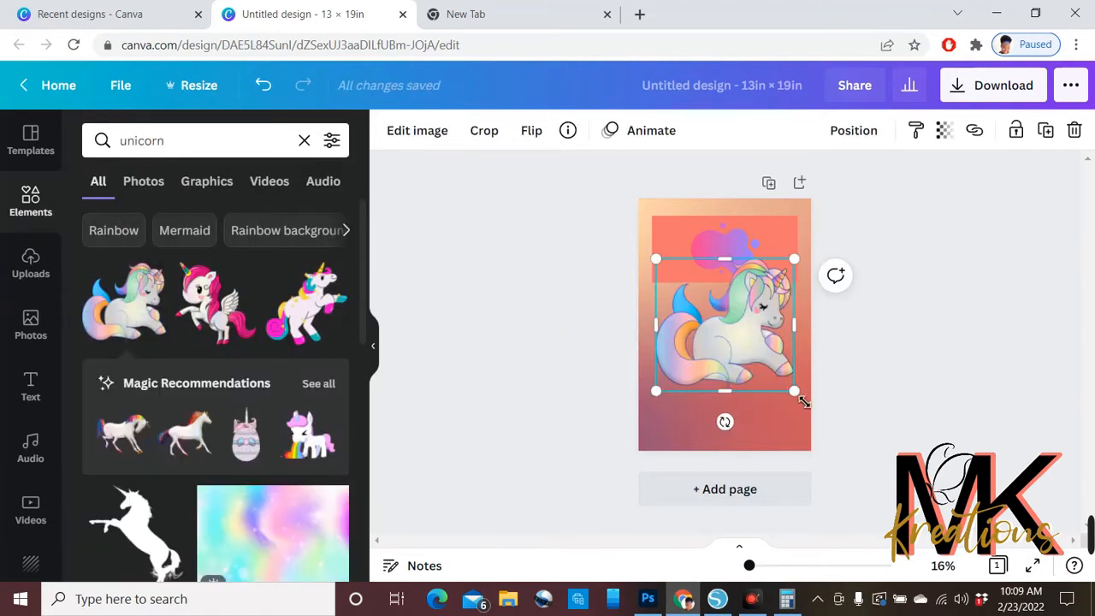
left_click_drag(794, 391, 723, 270)
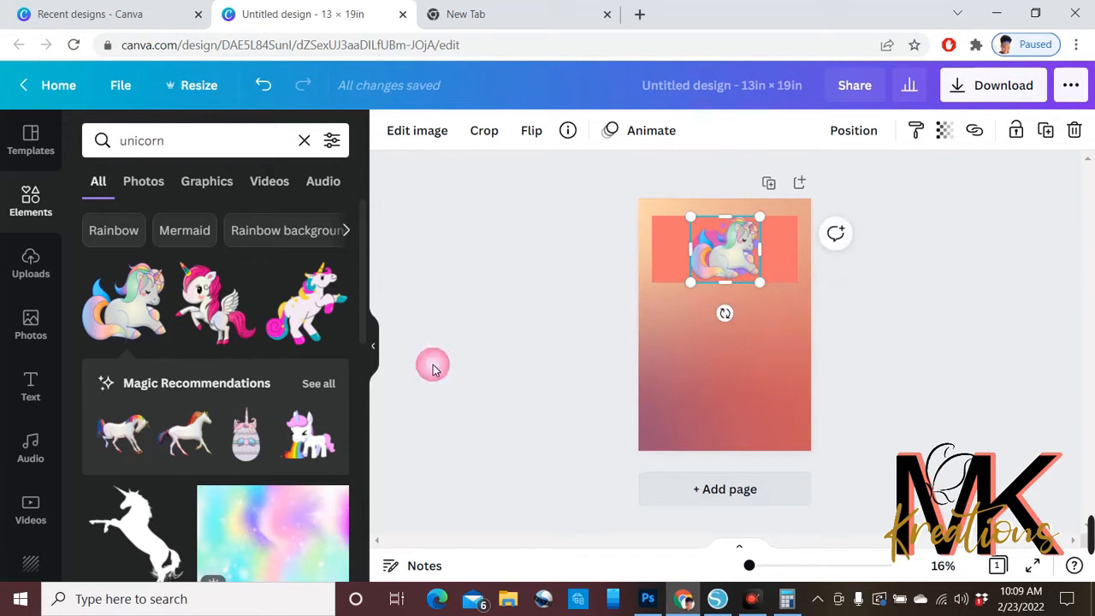
- Open the full set of recommendations related to the unicorn graphic and look through them for matching artwork
left_click(322, 384)
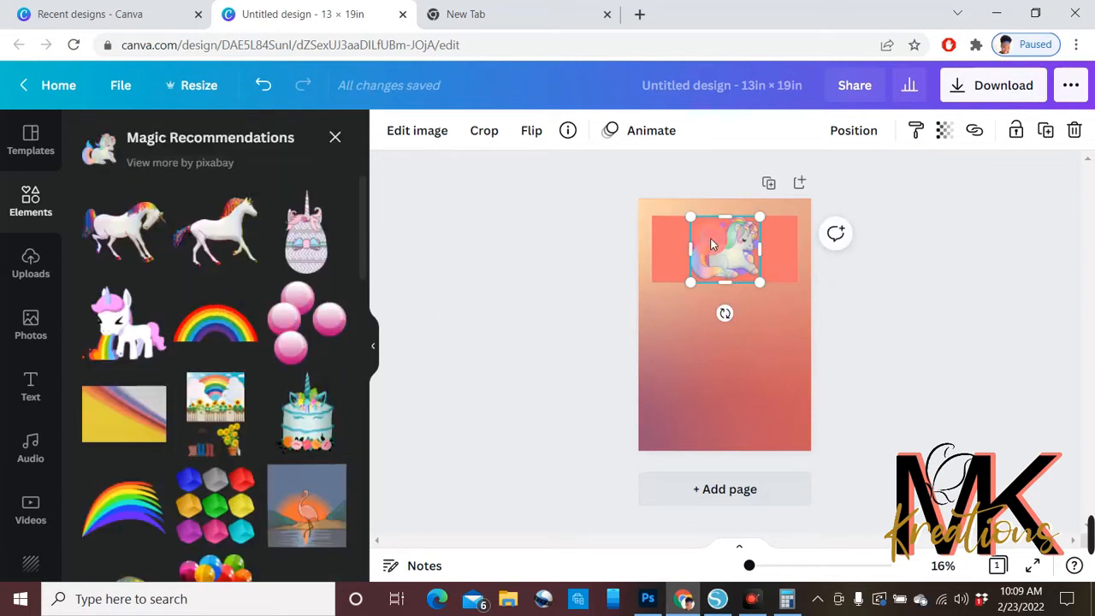
scroll(256, 415, "down", 3)
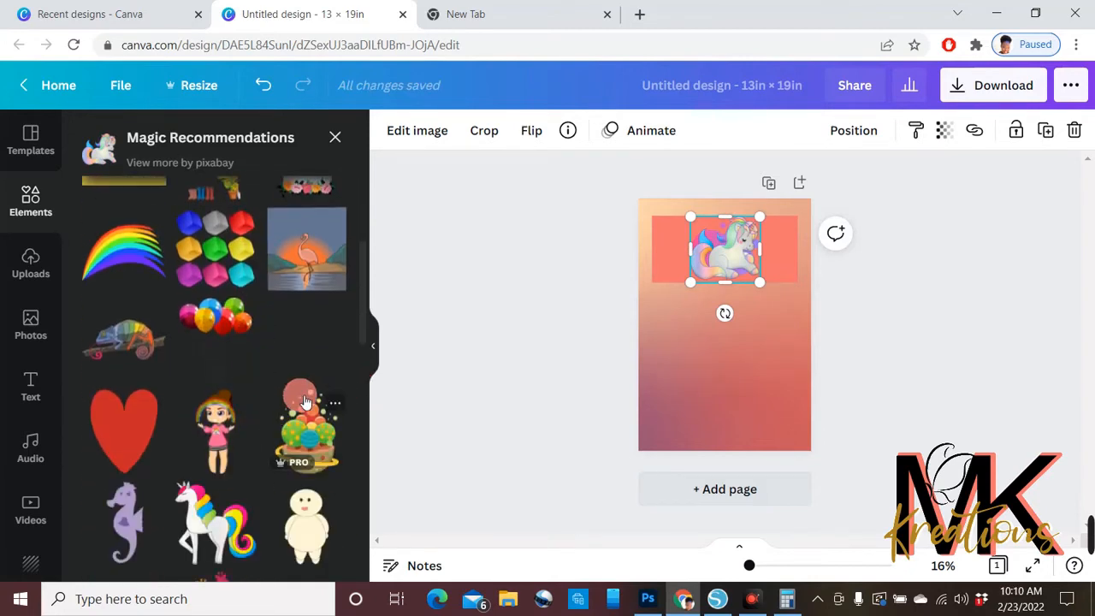
scroll(299, 394, "up", 1)
scroll(172, 377, "down", 4)
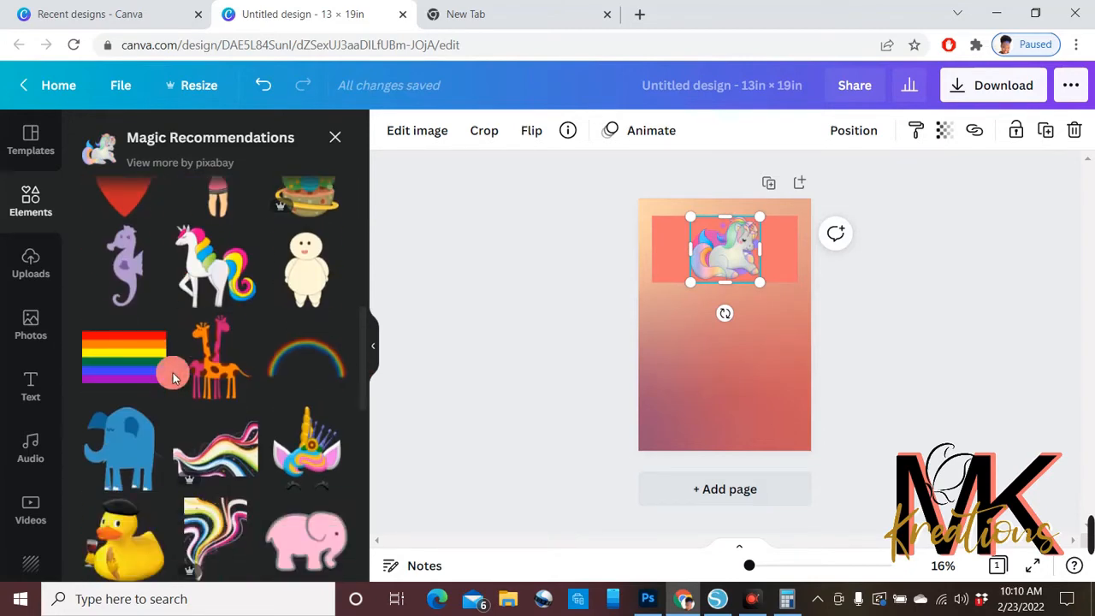
scroll(246, 388, "down", 1)
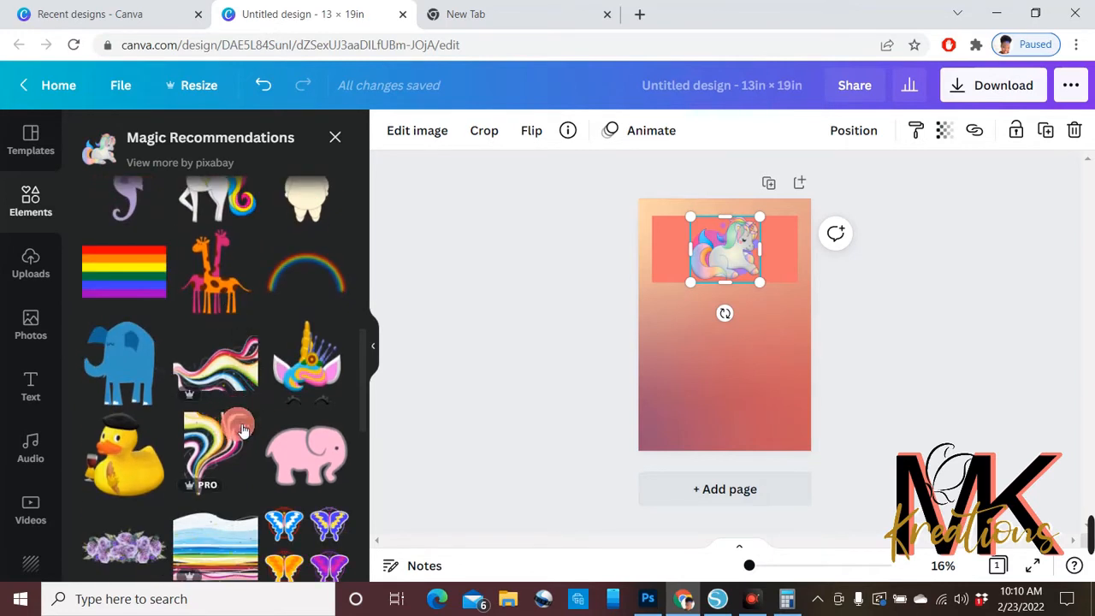
- Delete the blob behind the unicorn and put the unicorn back on the middle of the rectangle
left_click_drag(727, 255, 730, 329)
left_click(721, 267)
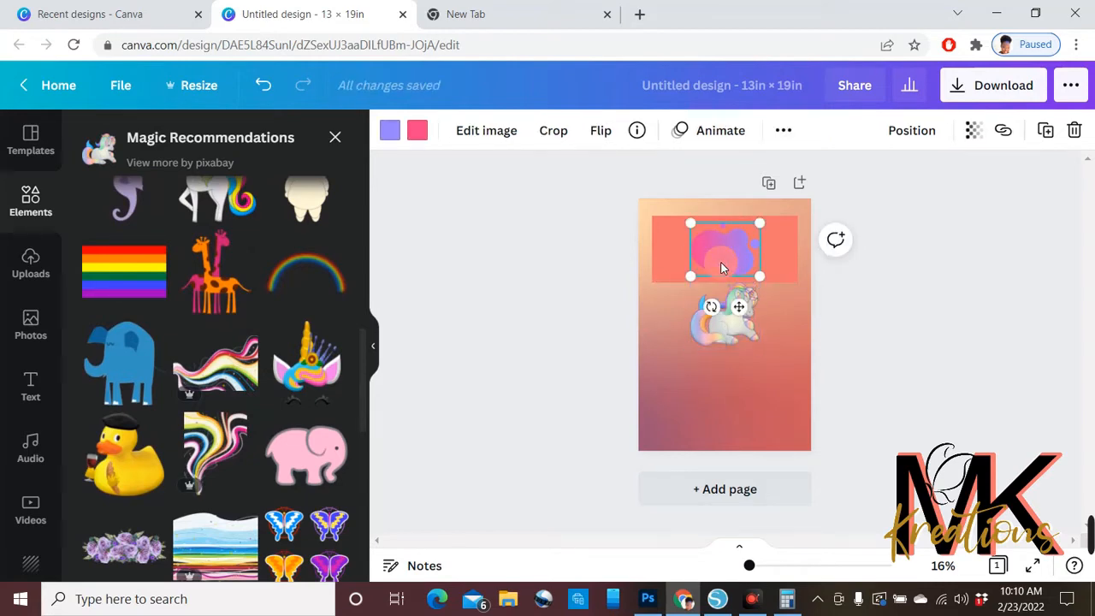
key("Delete")
scroll(225, 437, "down", 5)
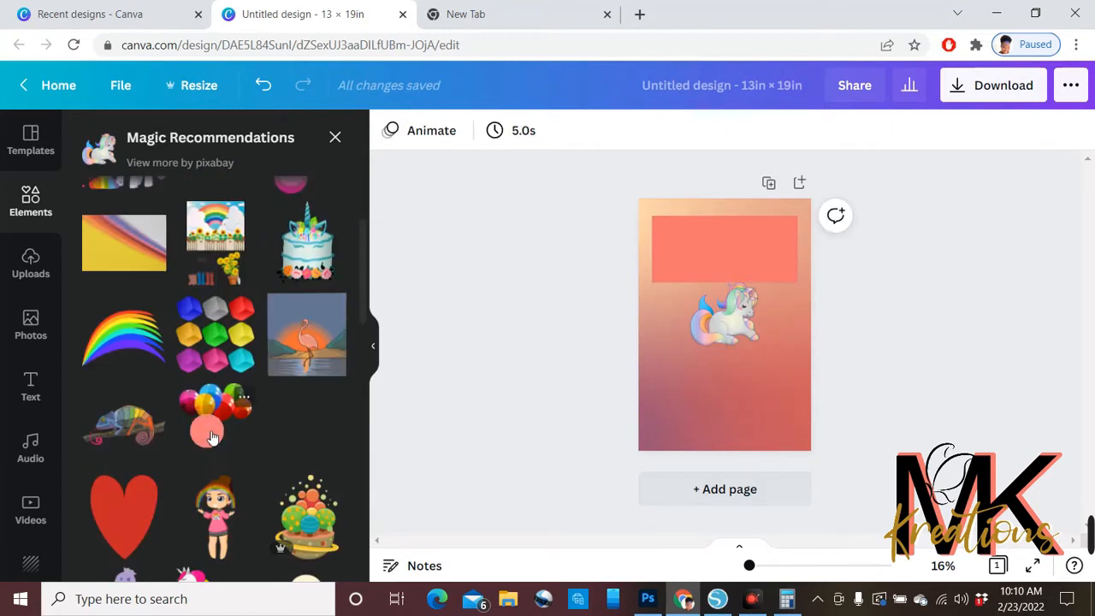
scroll(225, 437, "down", 2)
scroll(223, 424, "up", 5)
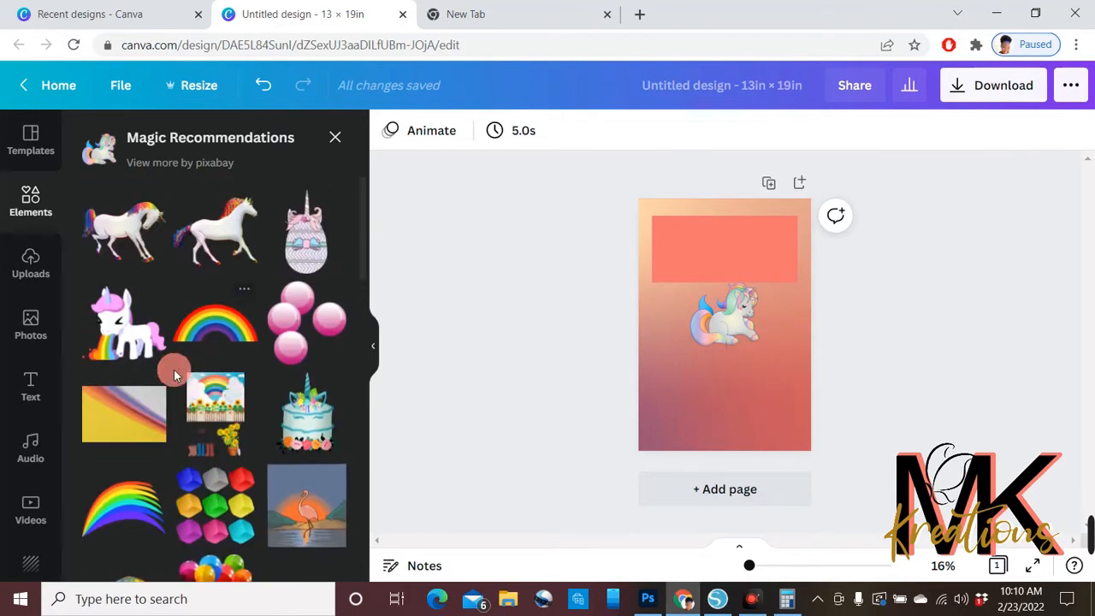
left_click_drag(739, 324, 741, 262)
- Try the striped rainbow arc from the recommendations over the unicorn, and delete it again
scroll(257, 385, "down", 3)
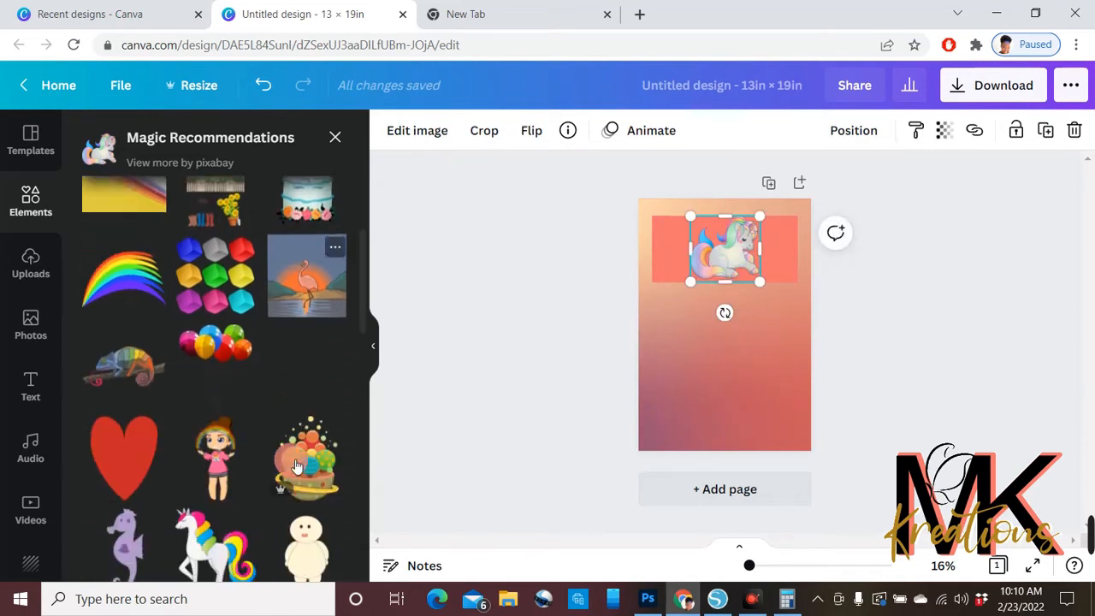
left_click(130, 286)
left_click_drag(729, 333, 741, 258)
key("Delete")
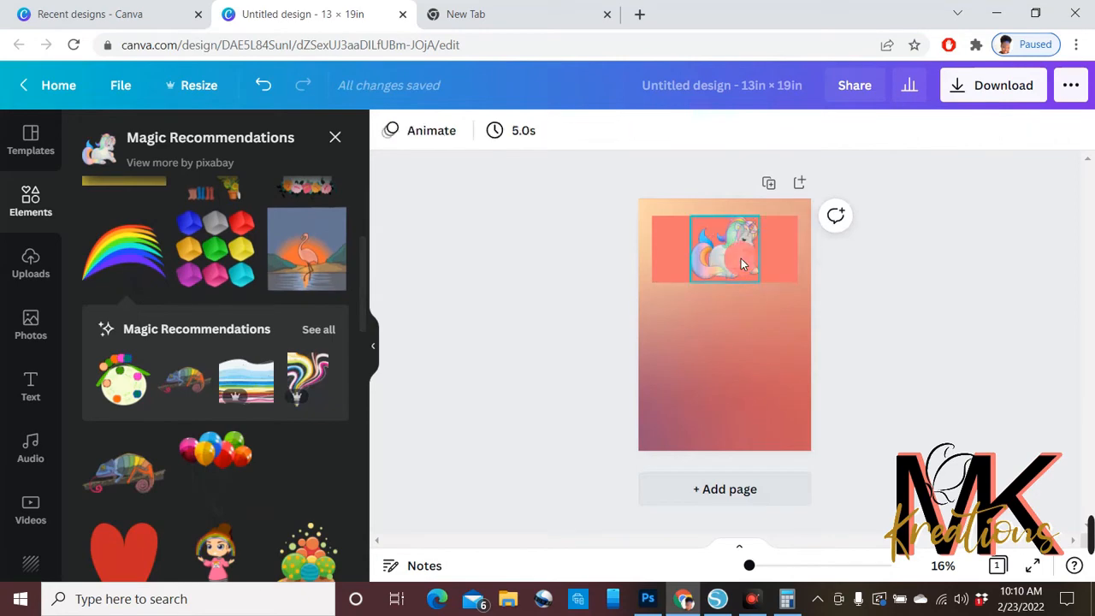
- Insert the rainbow wave graphic from the recommendations across the page's full width at its upper edge and send it to the back
scroll(183, 392, "down", 6)
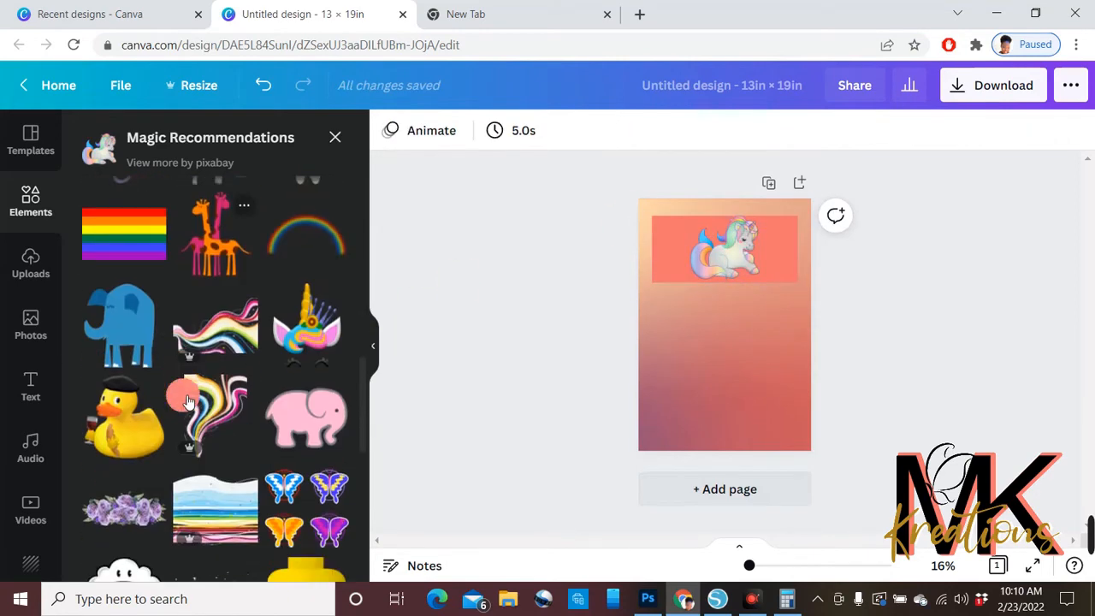
scroll(226, 396, "down", 6)
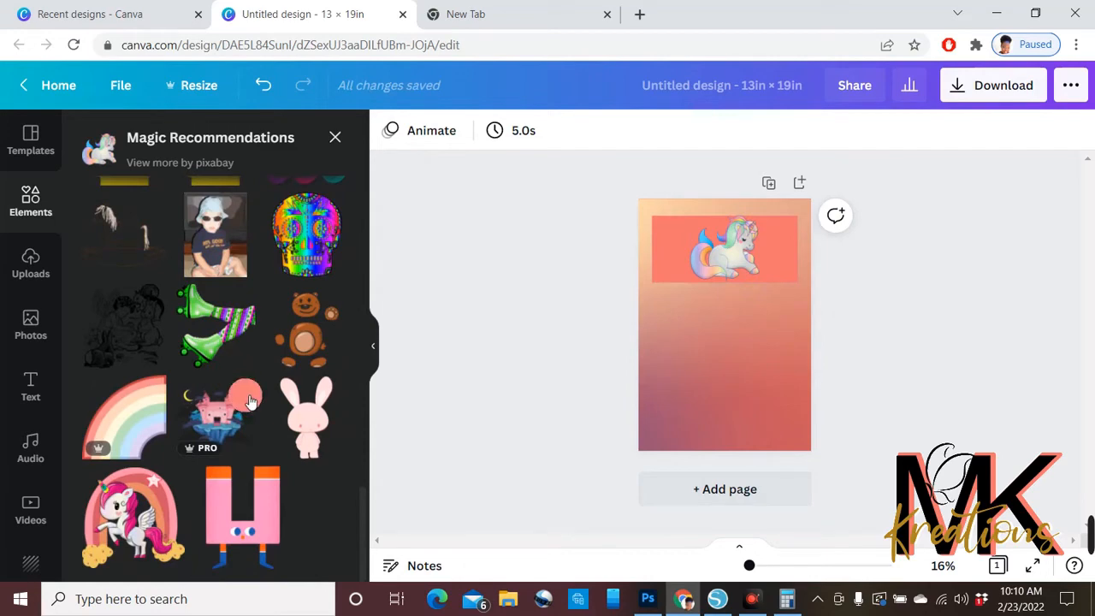
scroll(244, 394, "down", 5)
scroll(252, 402, "up", 2)
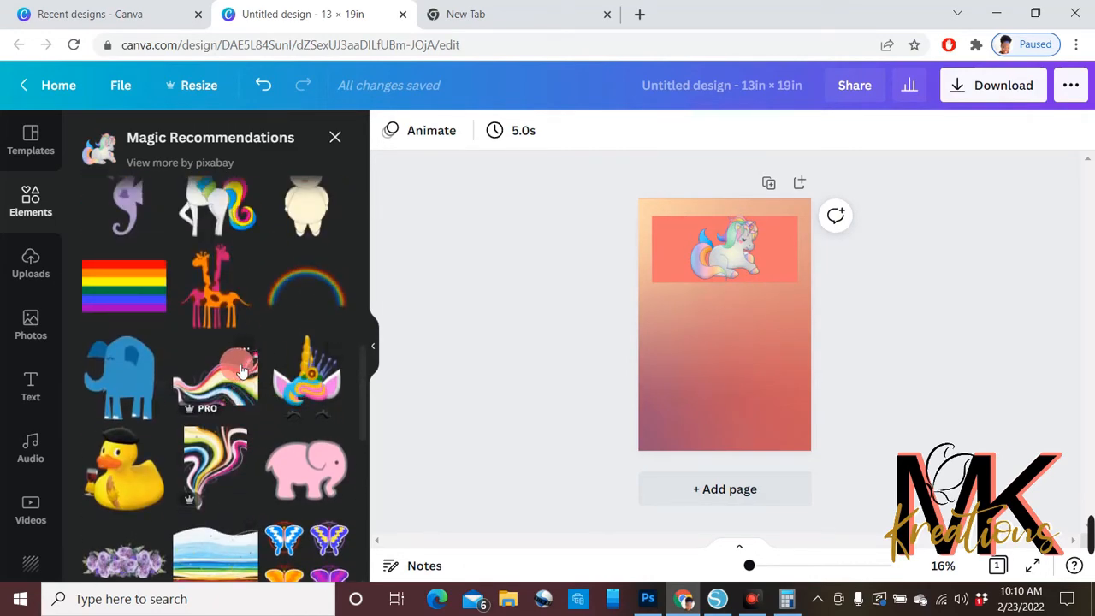
left_click(214, 390)
left_click_drag(740, 345, 845, 291)
left_click_drag(779, 294, 779, 272)
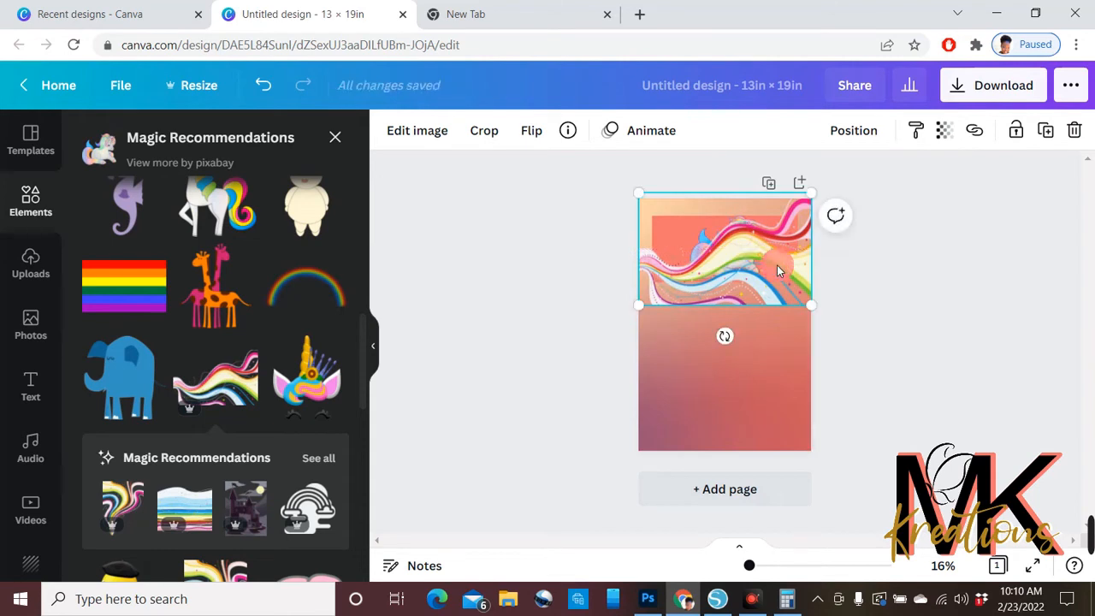
right_click(778, 272)
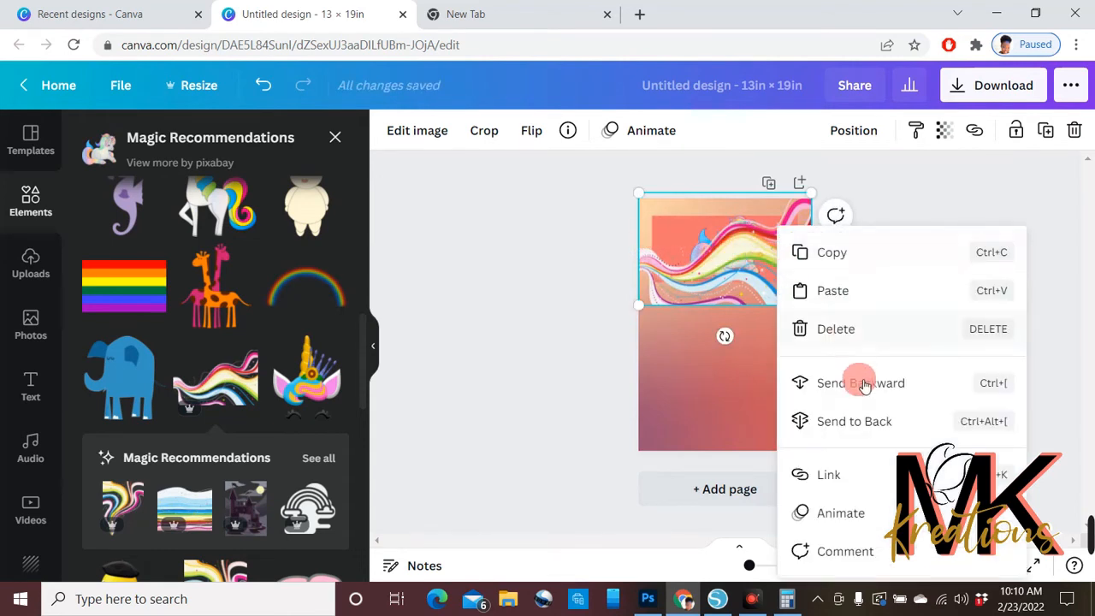
left_click(847, 421)
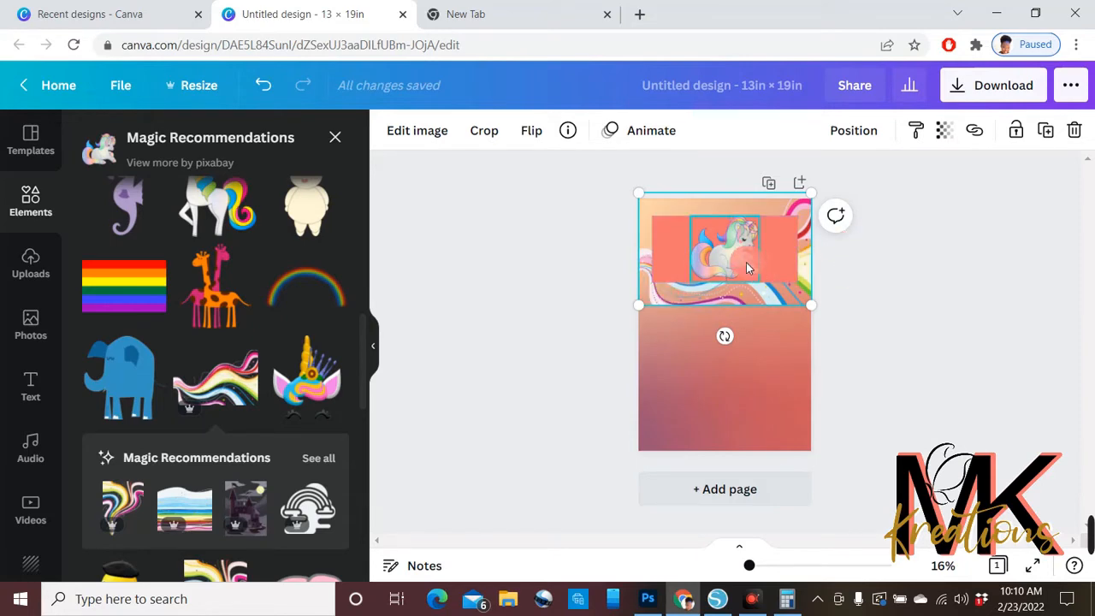
- Delete the coral rectangle behind the unicorn
scroll(261, 330, "up", 3)
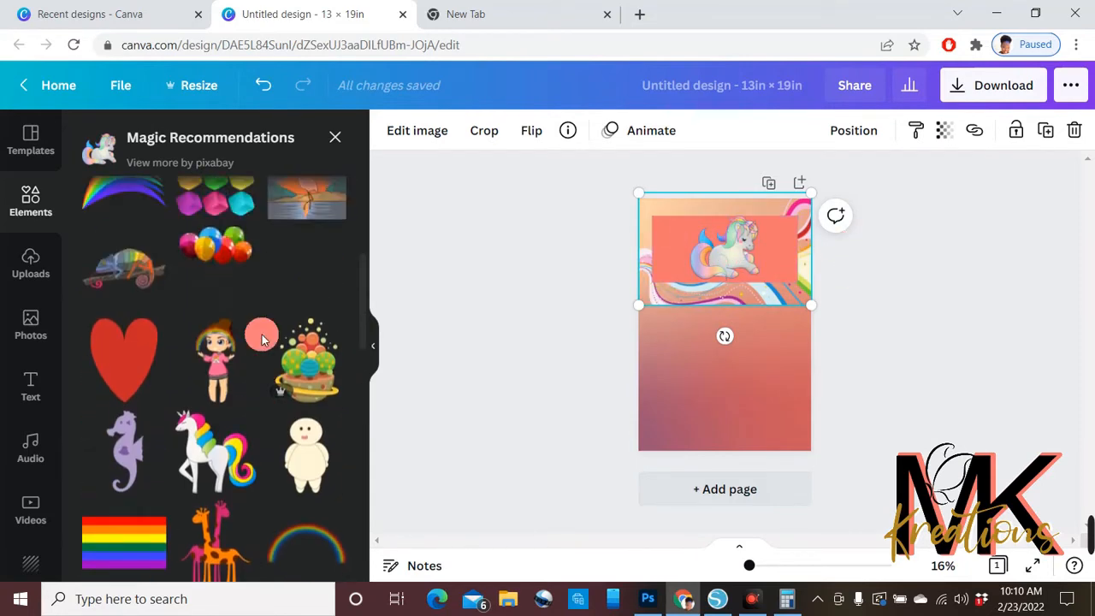
scroll(276, 364, "up", 2)
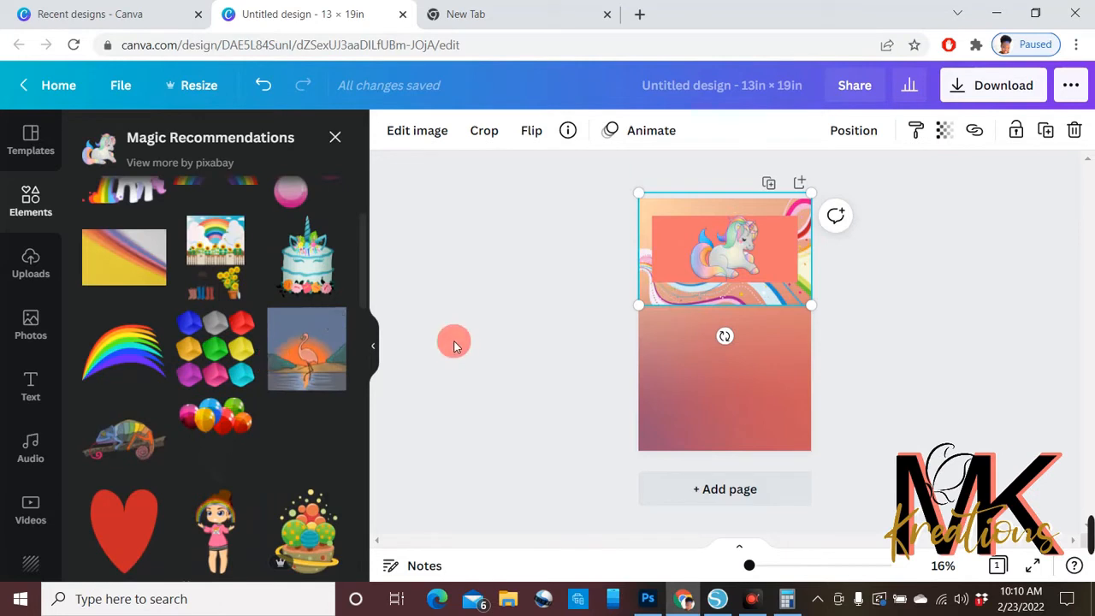
scroll(319, 342, "up", 2)
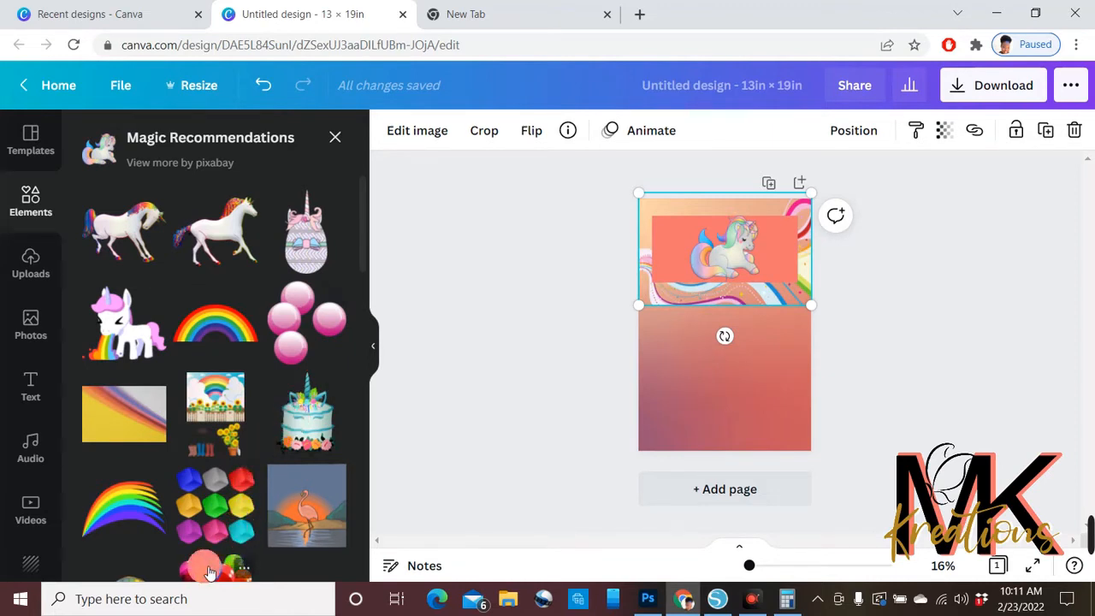
left_click(668, 237)
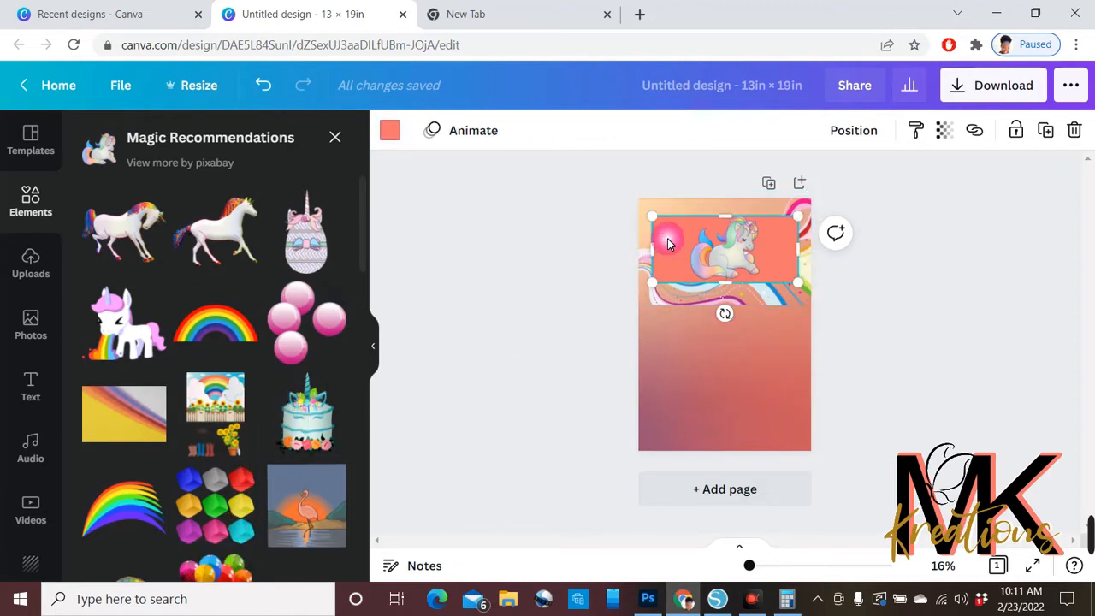
key("Delete")
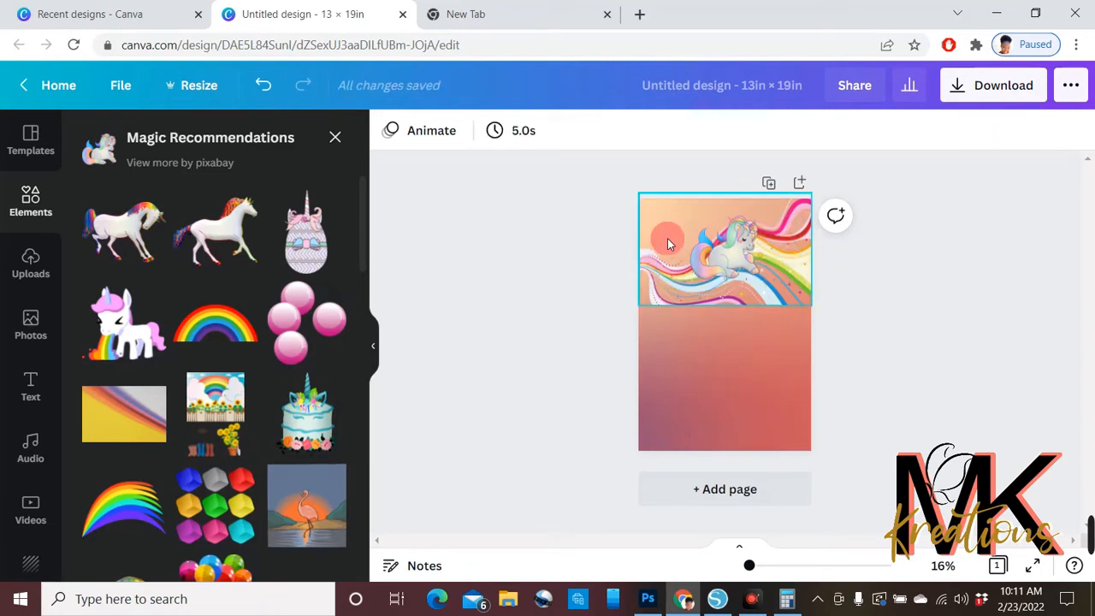
- Add the pink neon "GLOW" text, replace its wording with a first name in capitals, and shrink it to size 161 over the unicorn's lower part
left_click(33, 382)
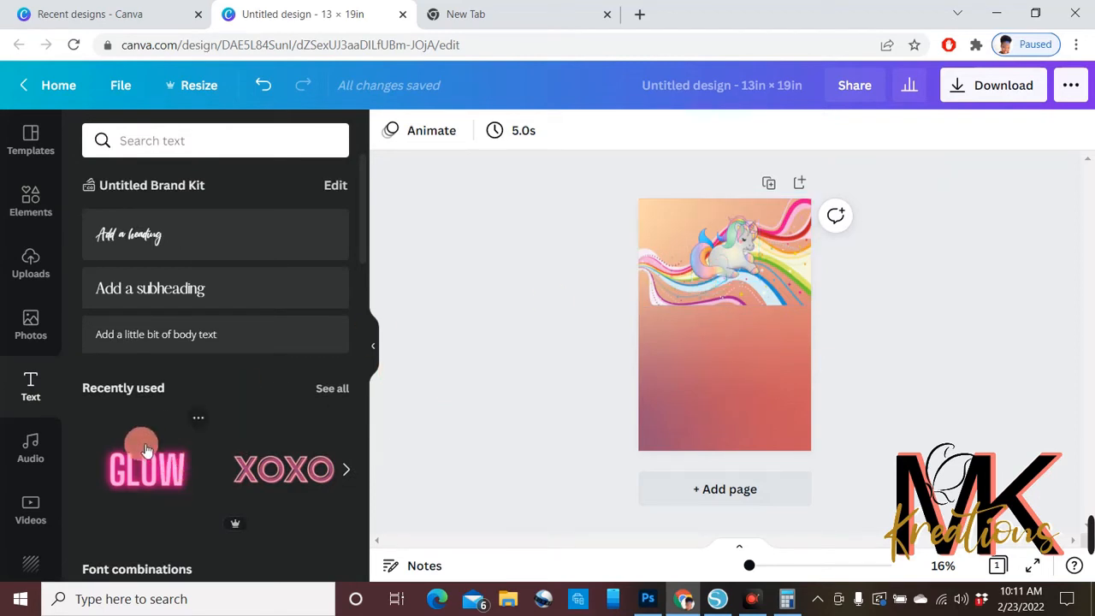
left_click(133, 466)
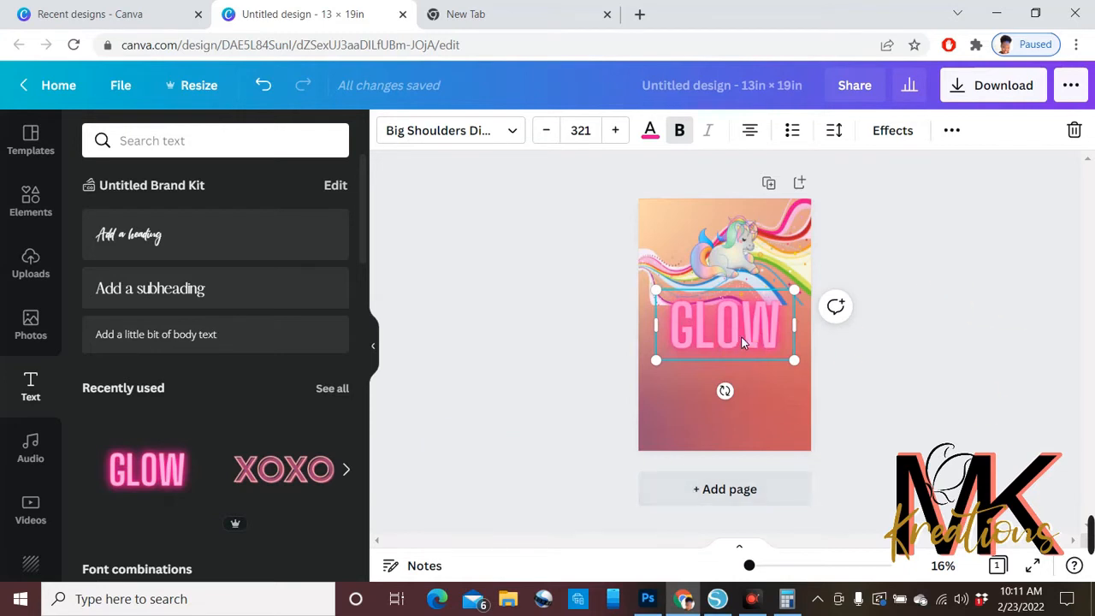
left_click_drag(778, 327, 669, 325)
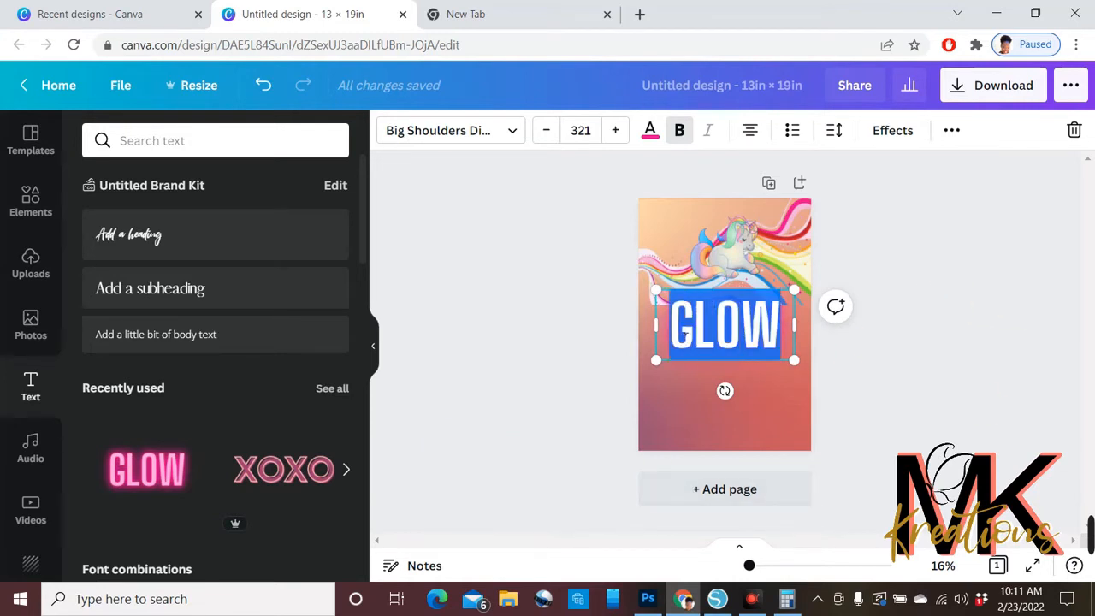
type("B")
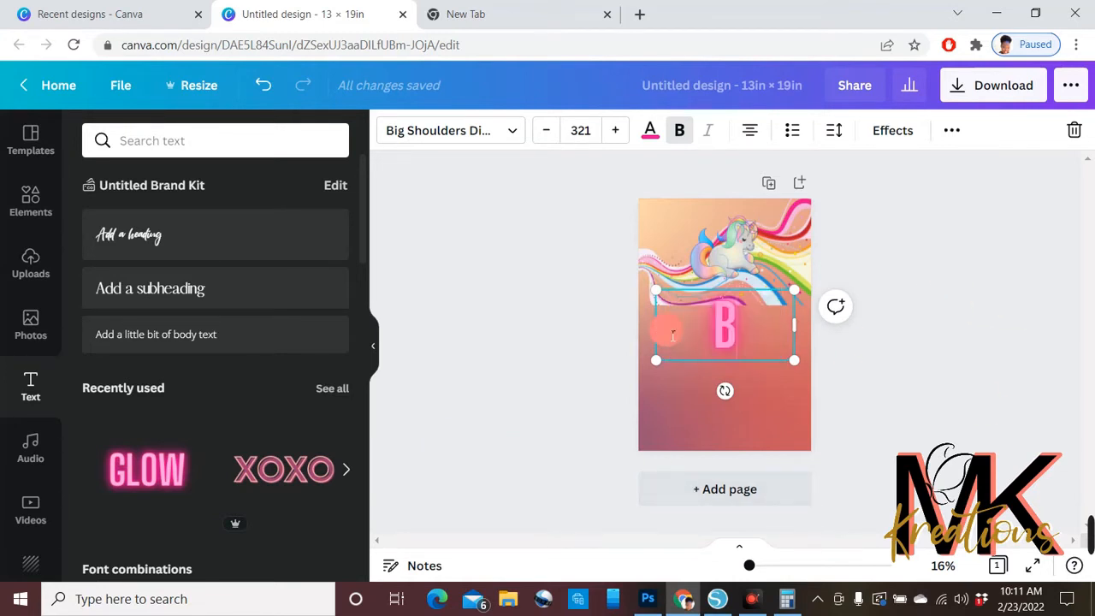
type("RYLEE")
left_click(726, 385)
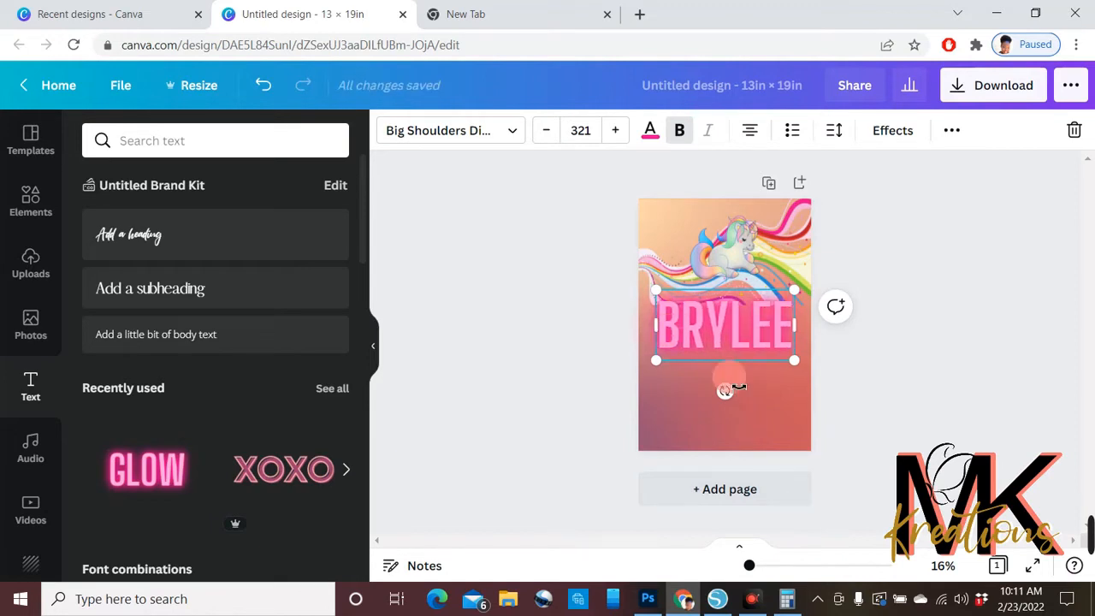
left_click_drag(804, 370, 730, 287)
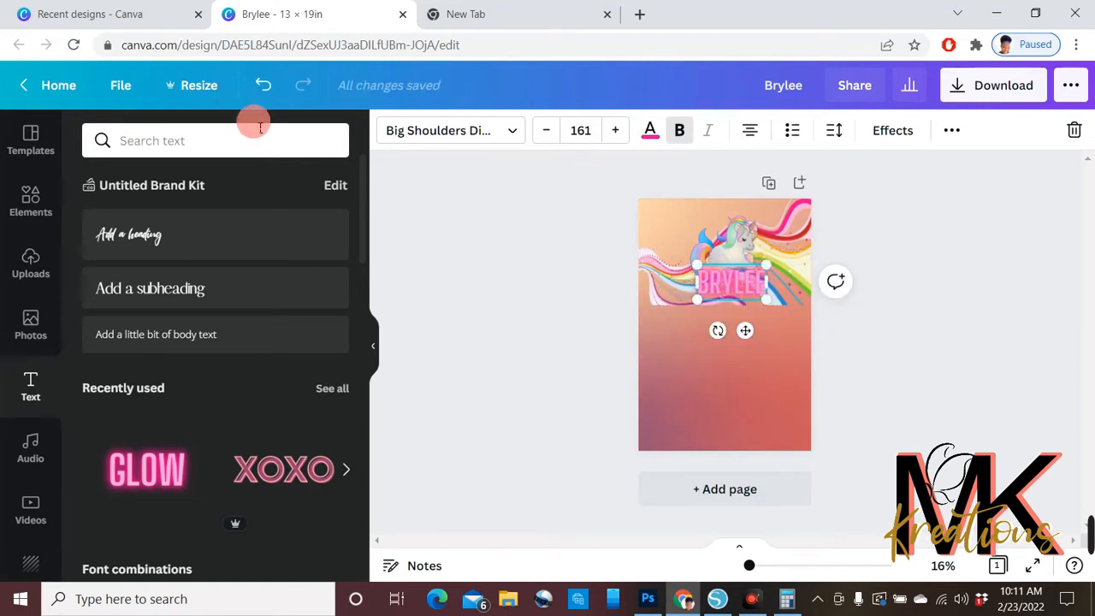
- Undo the name text and the rectangle's deletion
left_click(263, 86)
left_click(262, 86)
left_click(263, 86)
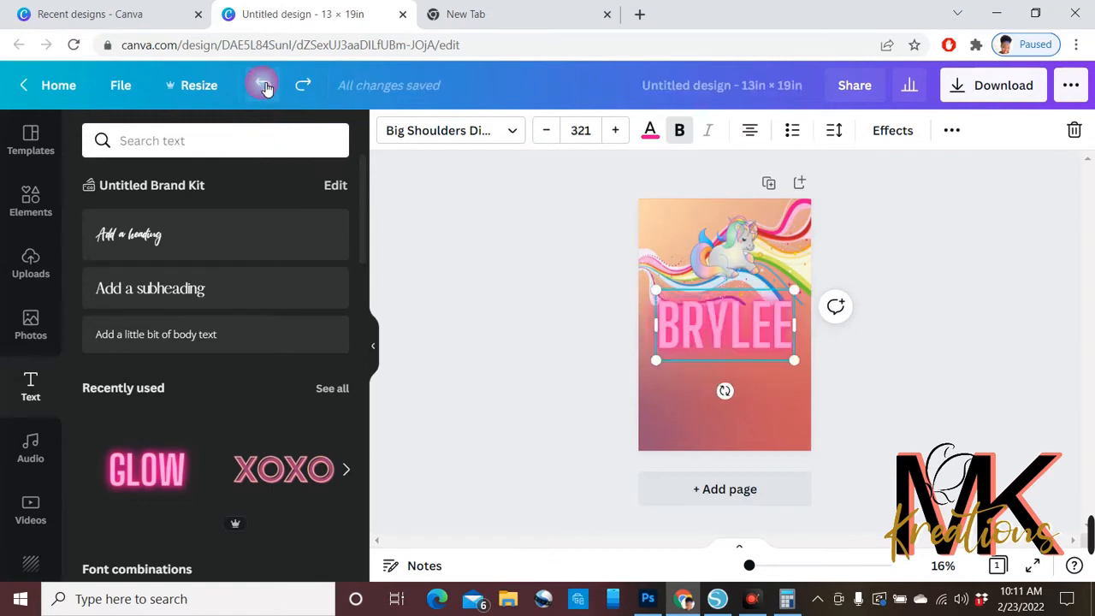
left_click(263, 86)
left_click(263, 86)
left_click(263, 86)
left_click(263, 86)
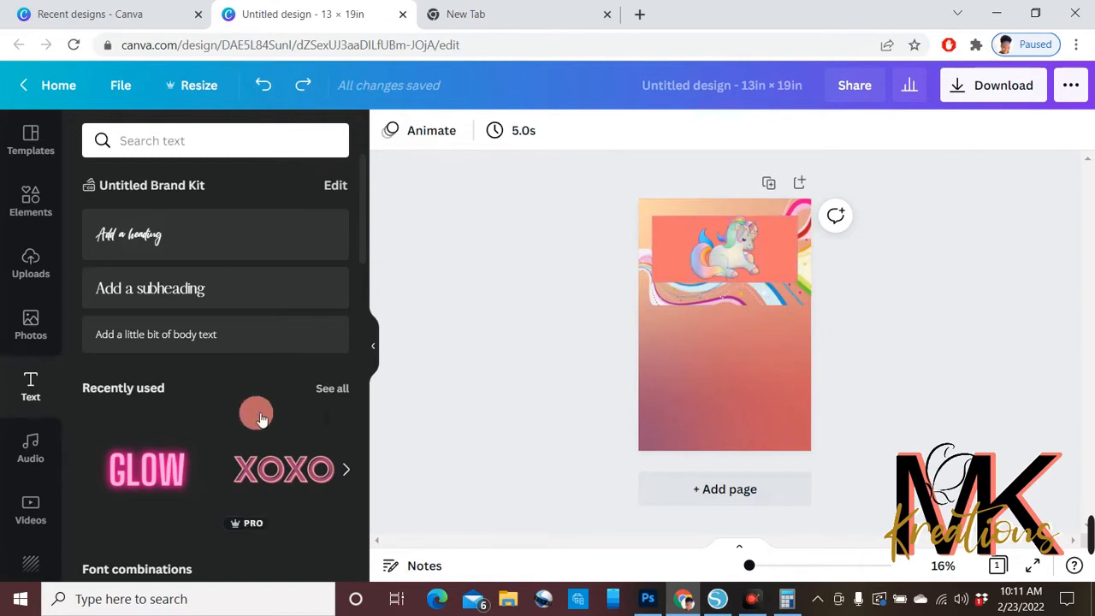
- Add the pink neon "GLOW" text, replace its wording with the first name in capitals, and shrink it to size 130
left_click(147, 467)
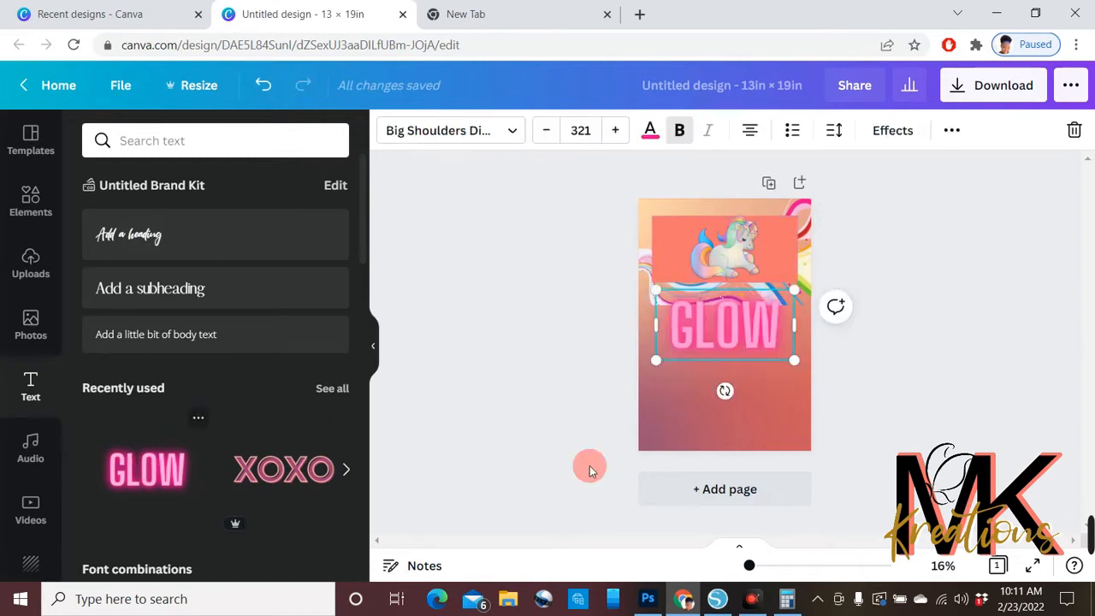
double_click(784, 335)
type("BRYLEE")
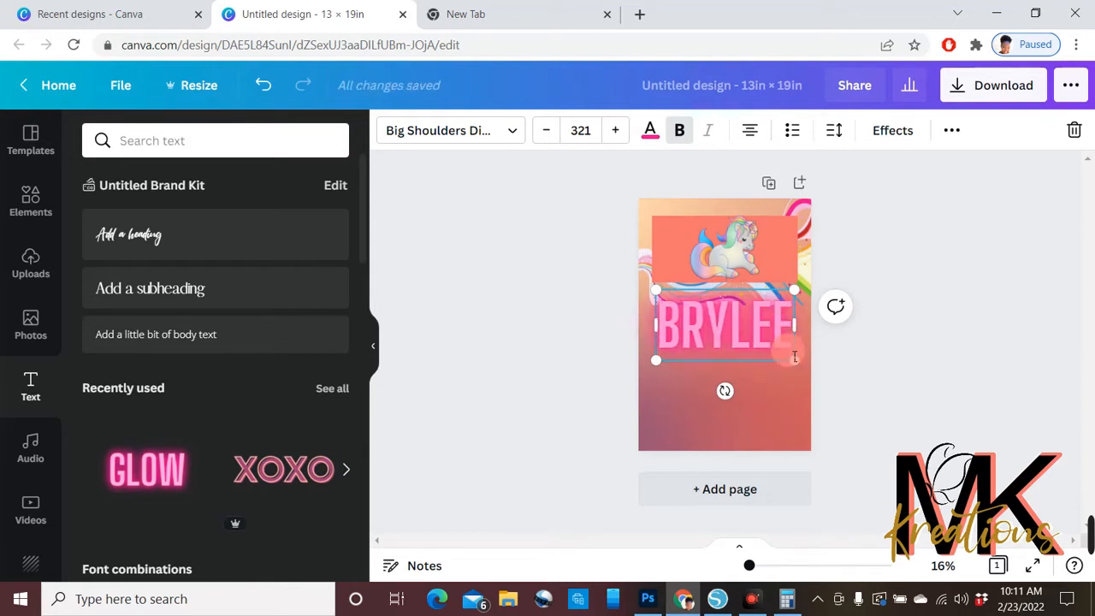
left_click_drag(802, 370, 724, 334)
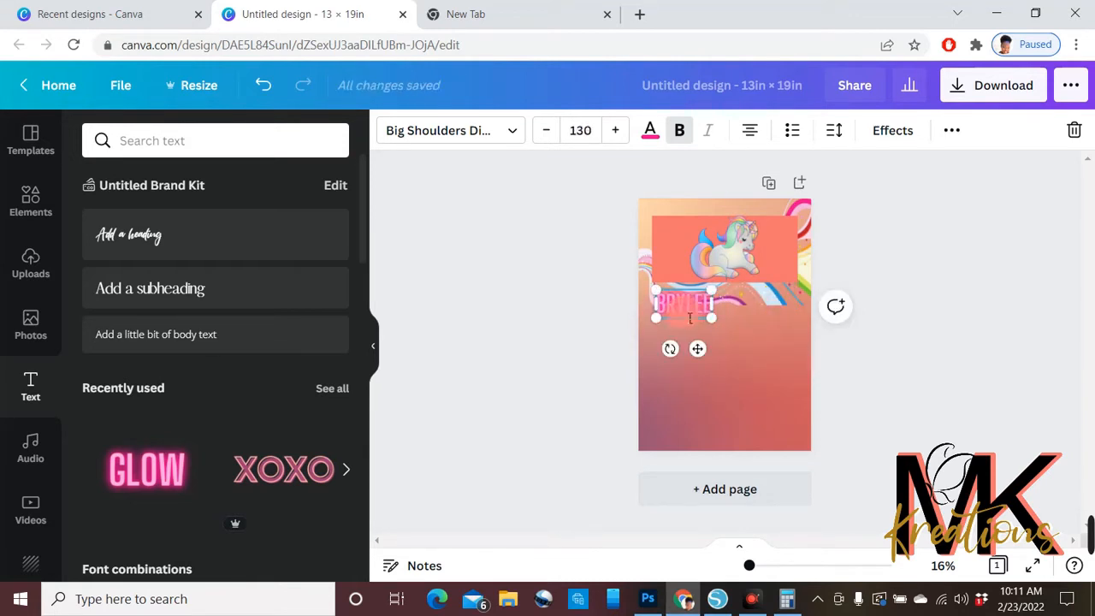
- Move the unicorn to the rectangle's left end and place the name text beside it, enlarged to fill the right half
left_click_drag(742, 259, 702, 259)
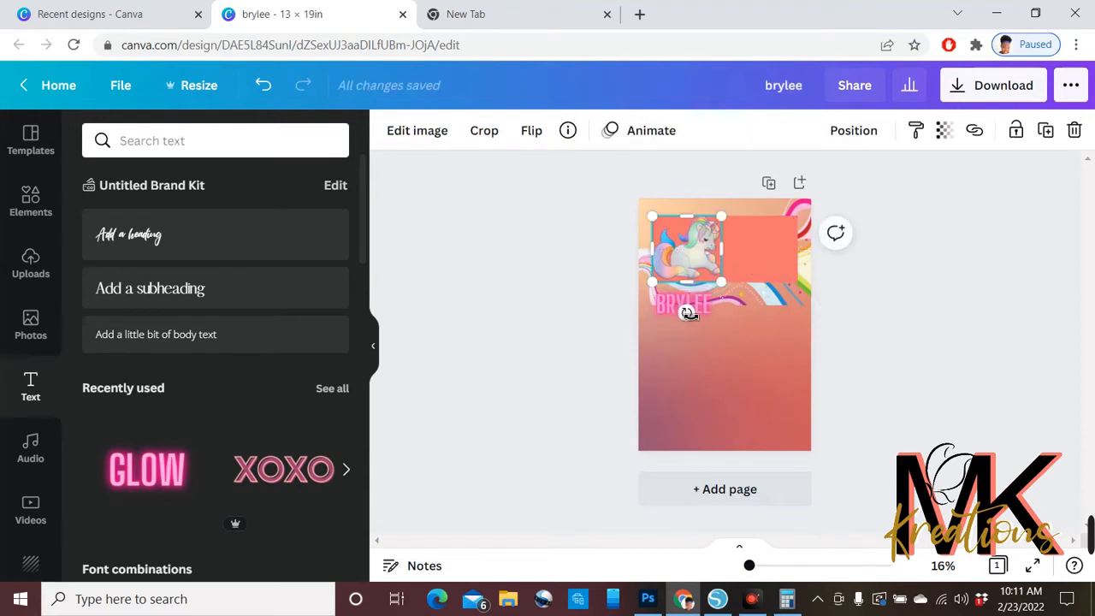
left_click_drag(665, 312, 735, 257)
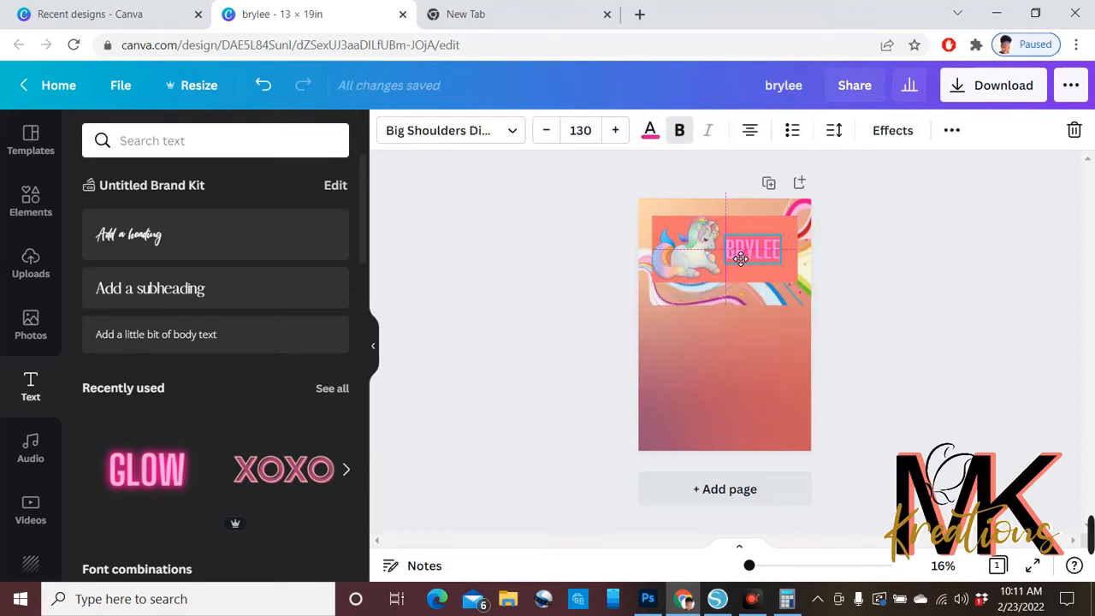
left_click_drag(795, 278, 779, 255)
left_click(993, 295)
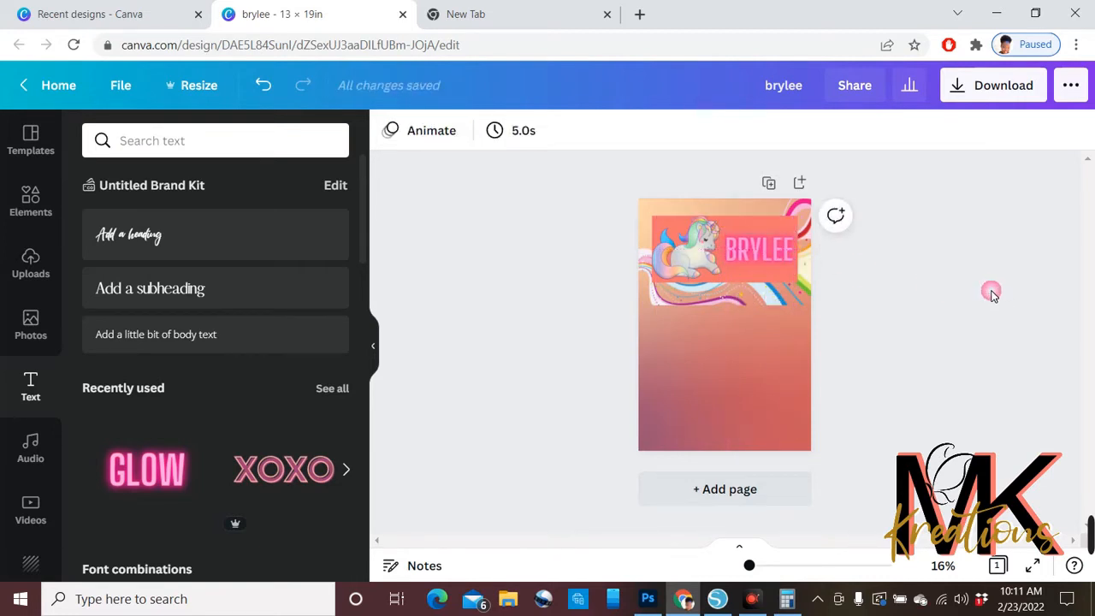
- Delete the calculator-sized rectangle behind the unicorn and the name text
left_click(750, 227)
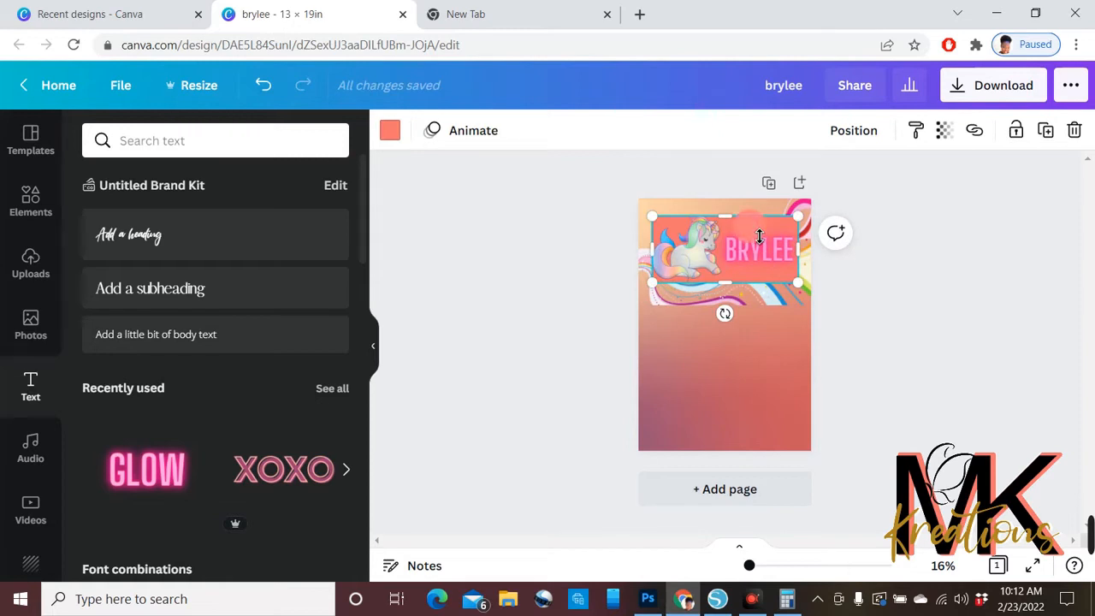
key("Delete")
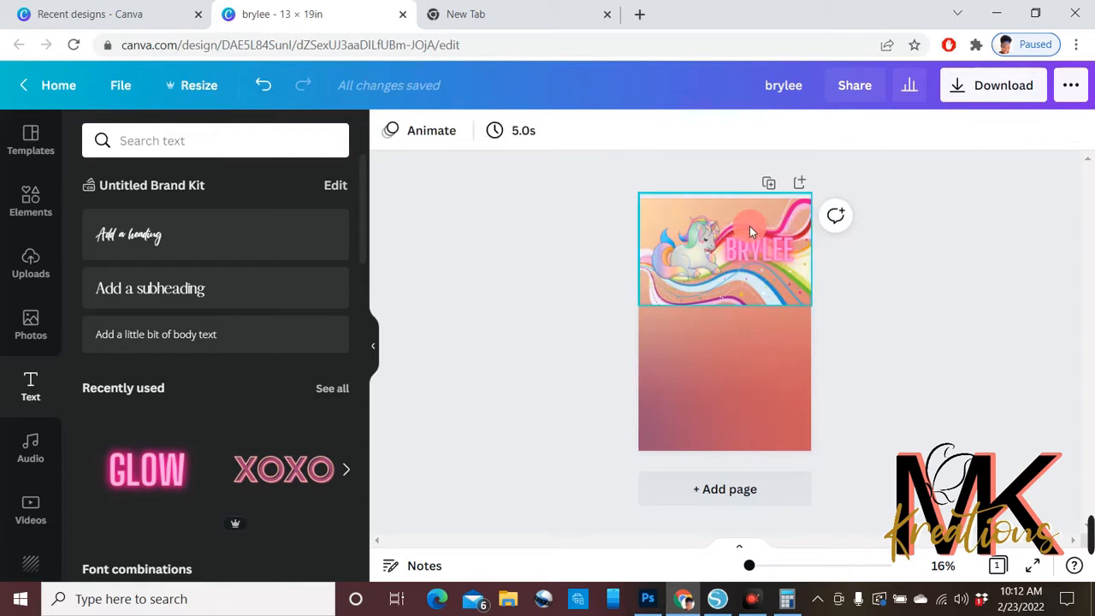
left_click(764, 342)
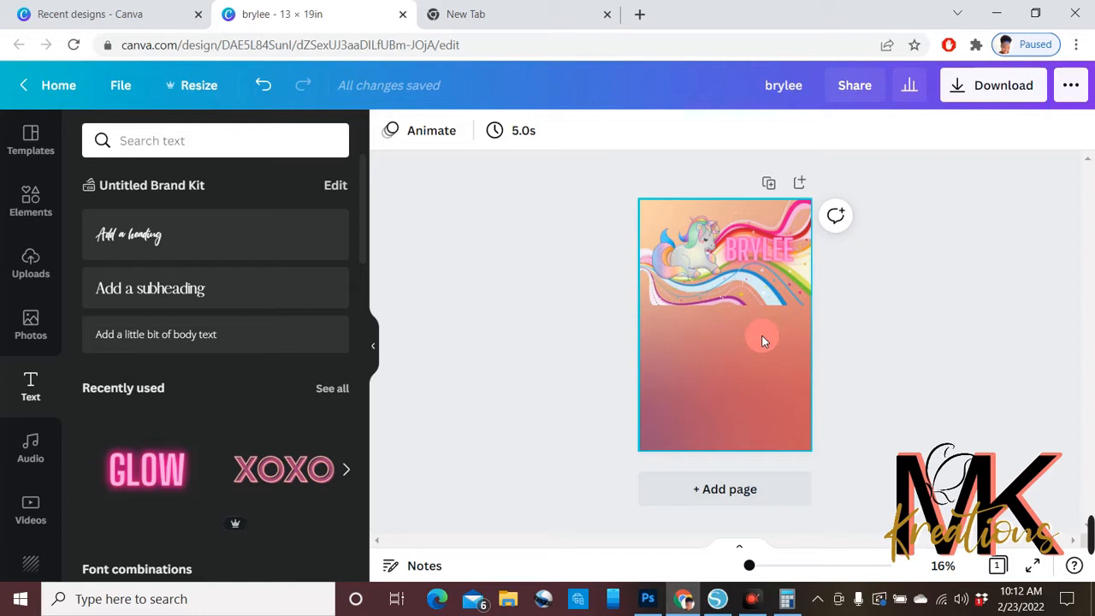
- Group the unicorn, the name text and the rainbow waves
left_click(689, 257)
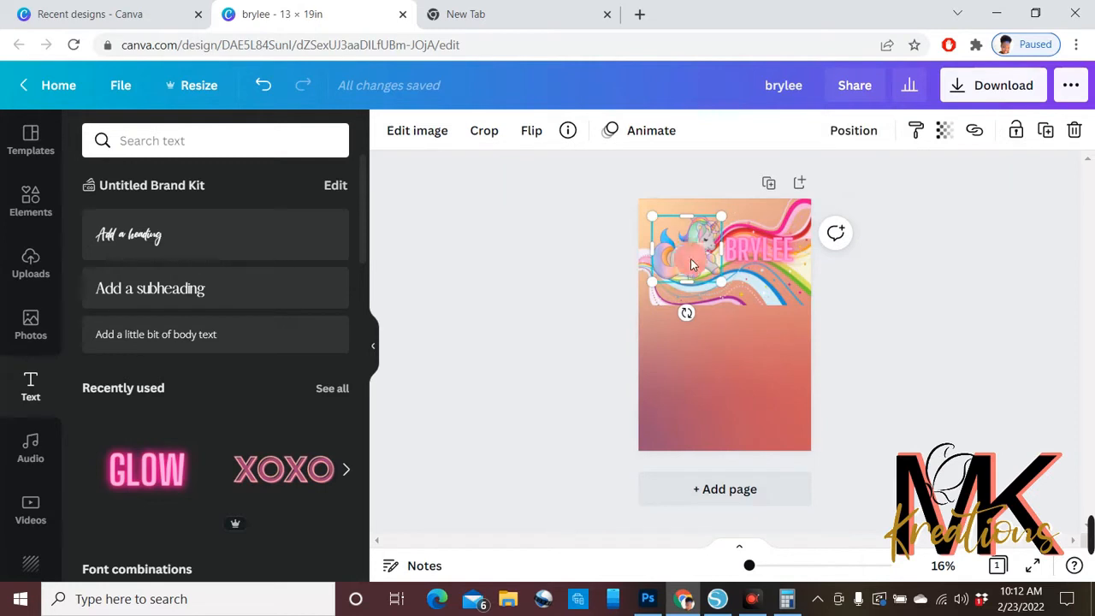
left_click(751, 251, "shift")
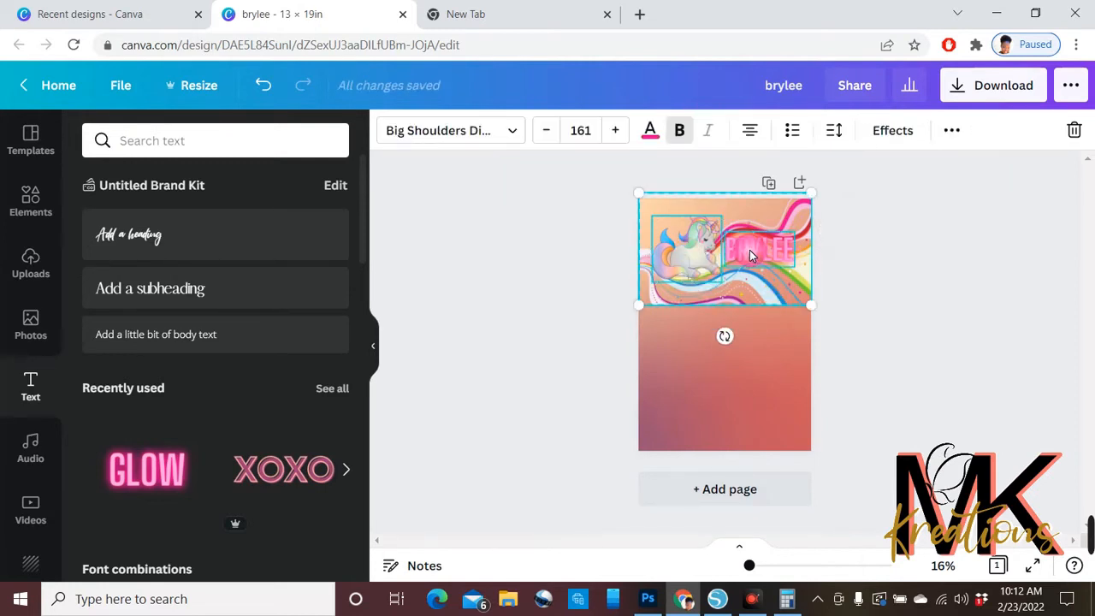
right_click(750, 250)
left_click(829, 405)
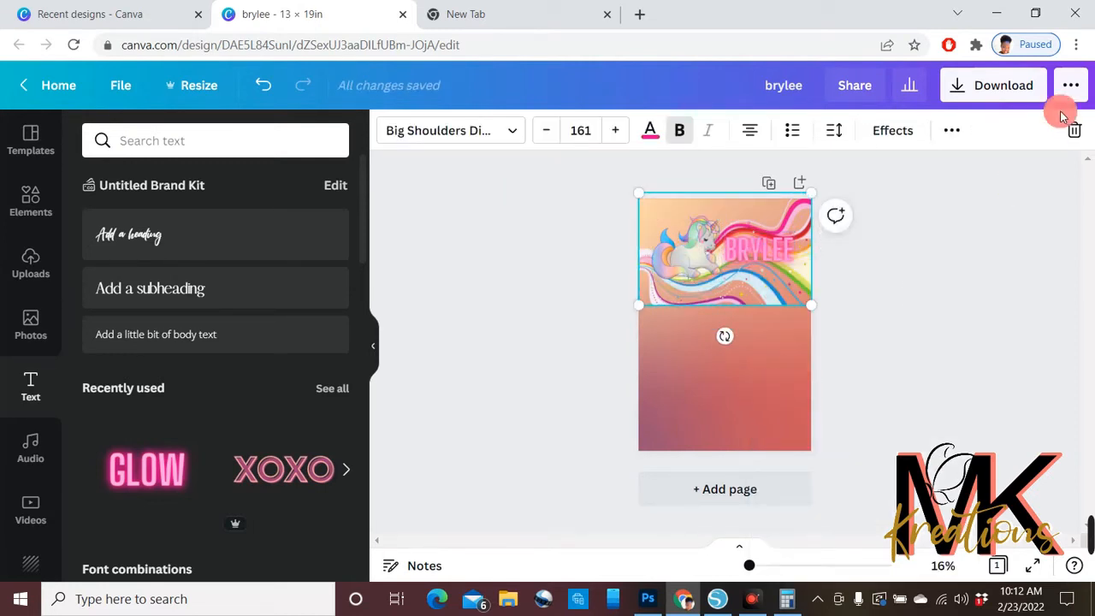
- Duplicate the grouped artwork onto the page's lower end and rotate the copy upside down
left_click(954, 130)
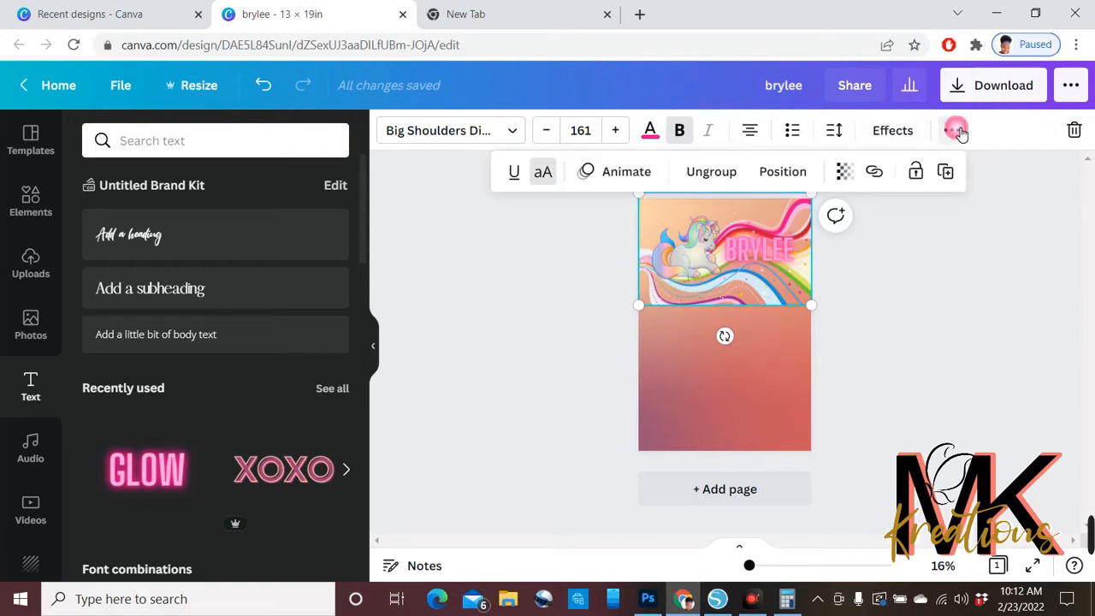
left_click(945, 171)
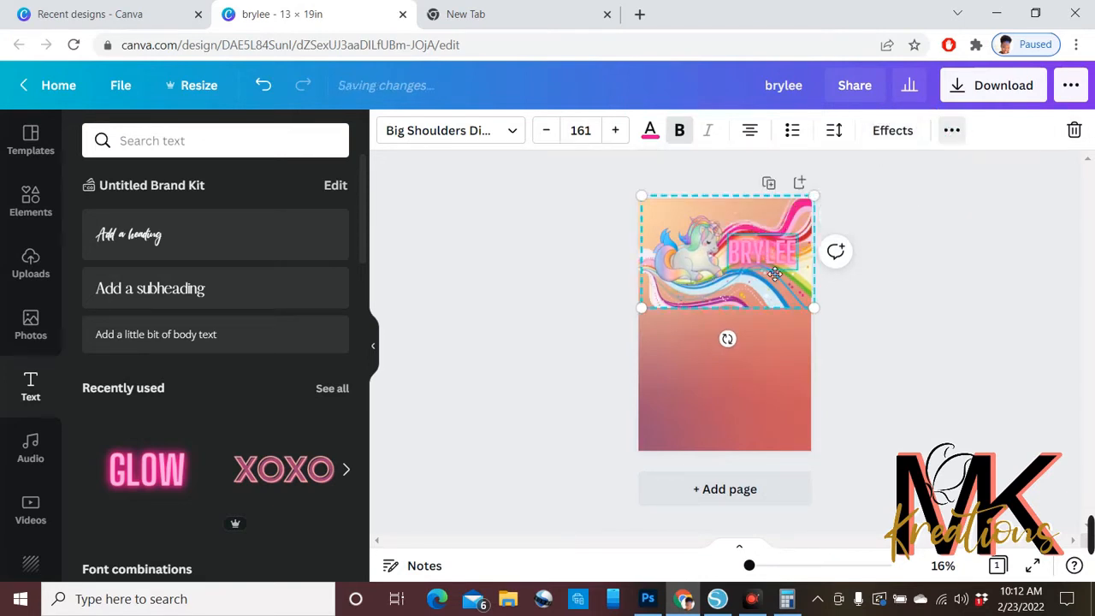
left_click_drag(775, 273, 774, 416)
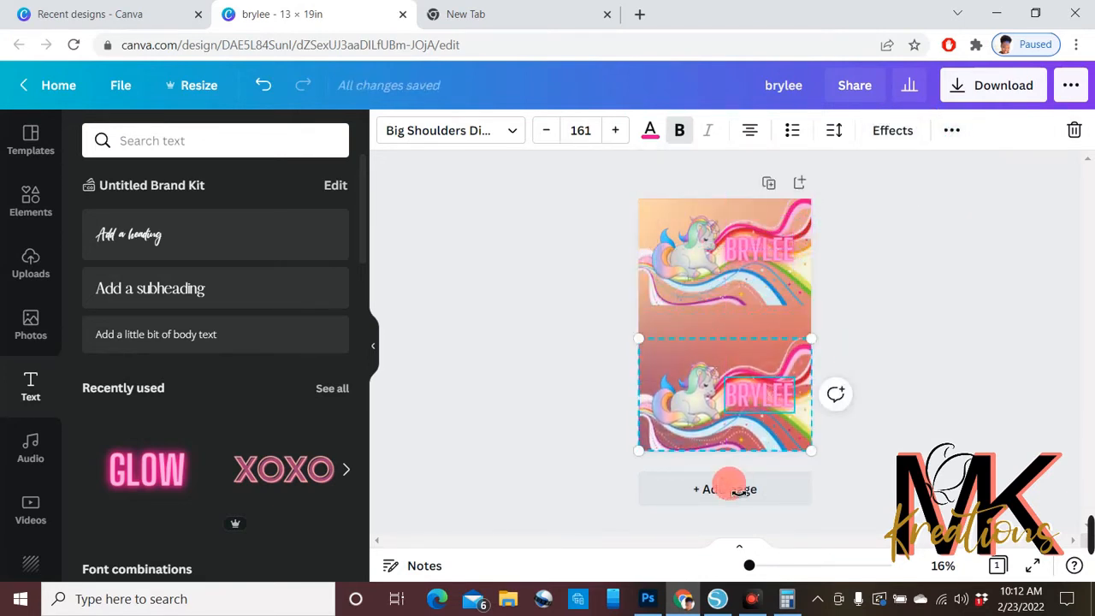
left_click_drag(738, 492, 733, 302)
left_click(881, 372)
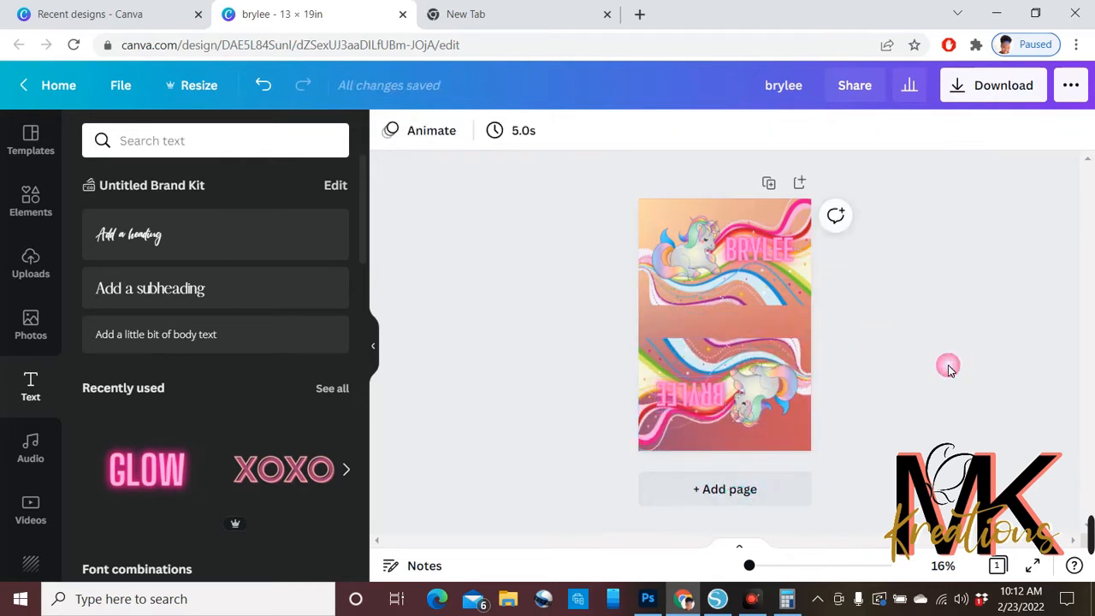
left_click(765, 392)
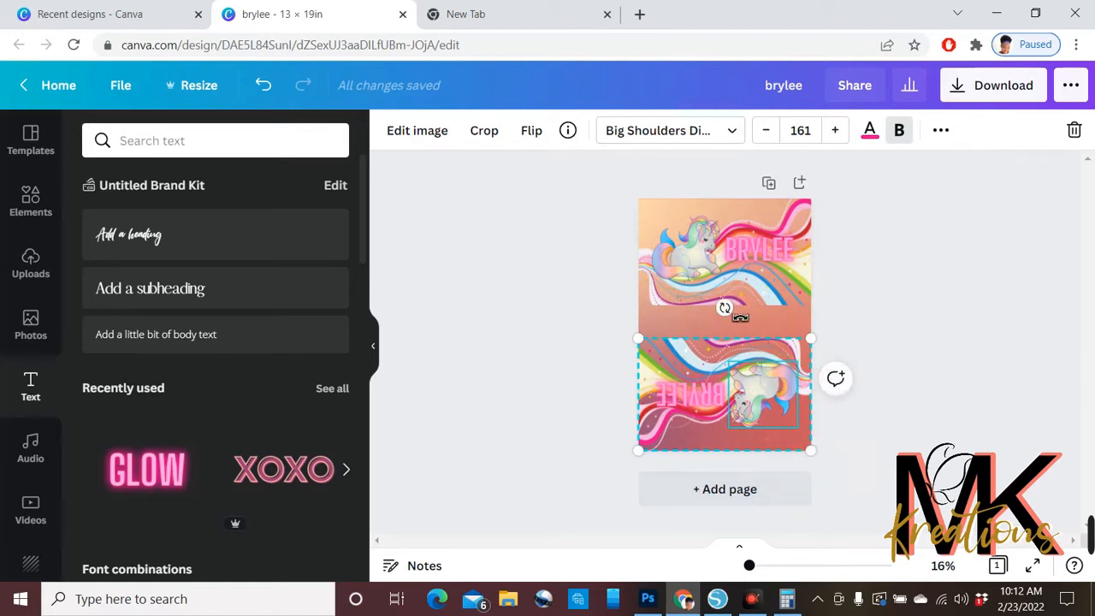
left_click(1012, 340)
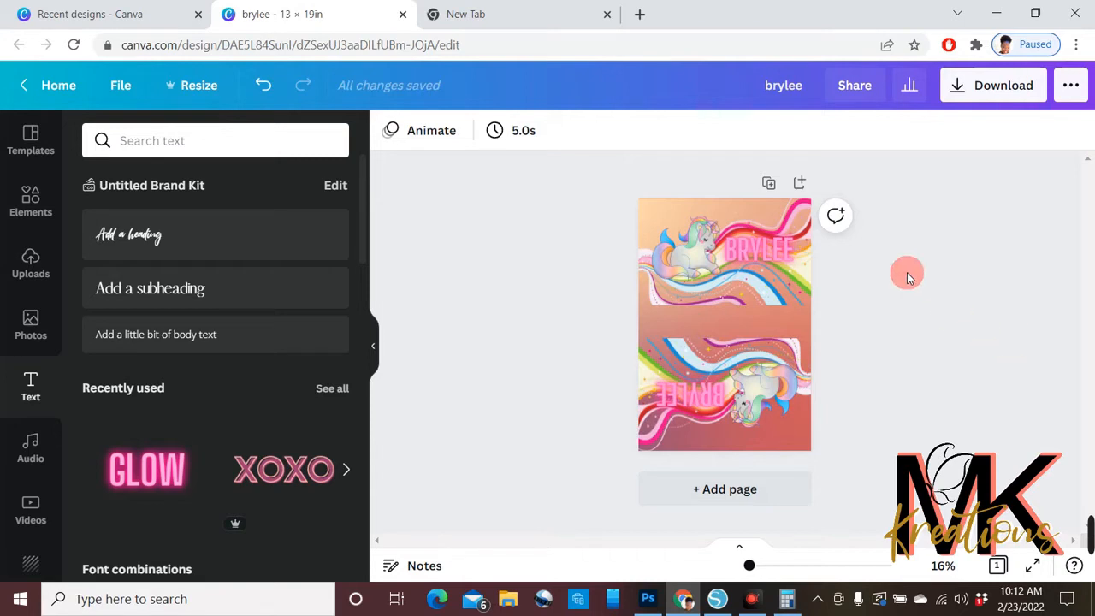
- Download the design as a PNG at size 1 and dismiss the sharing message
left_click(982, 88)
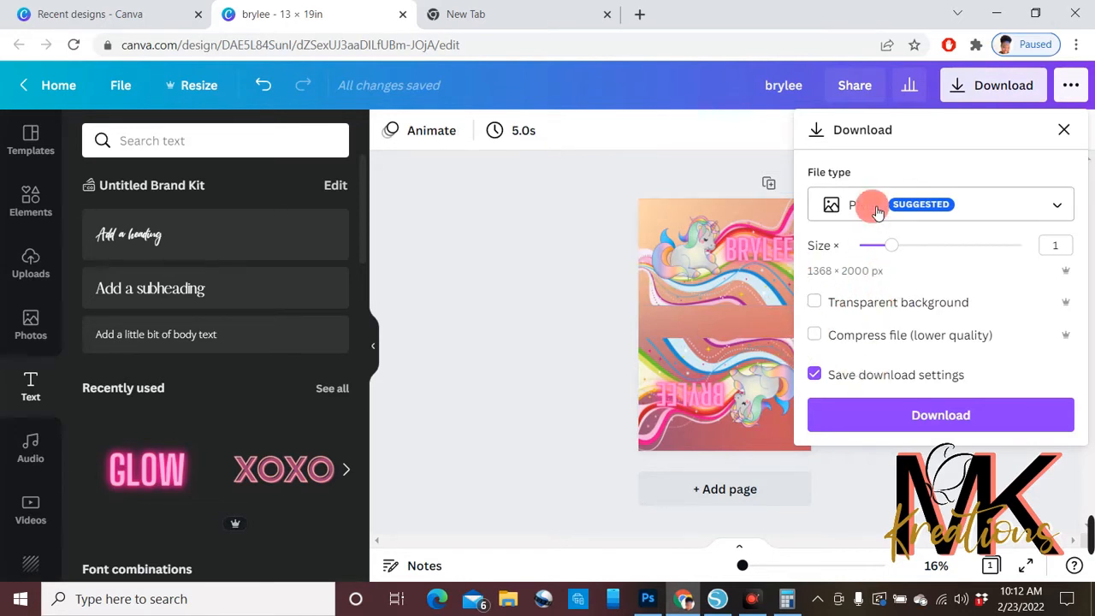
left_click(901, 421)
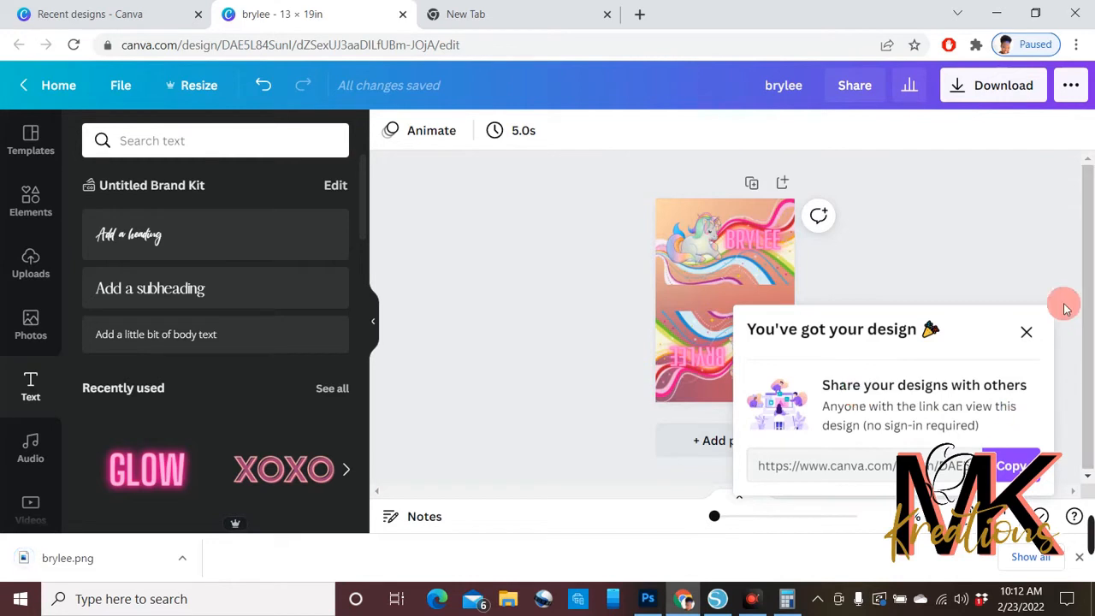
left_click(1027, 331)
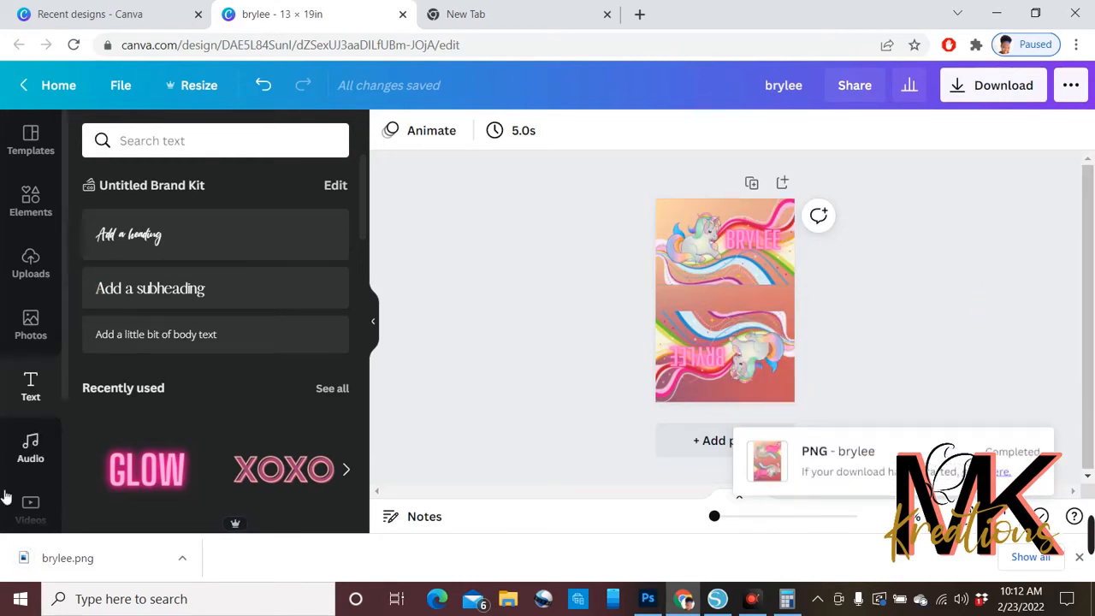
- Add a blank second page and search the elements for "Mermaid"
left_click(30, 198)
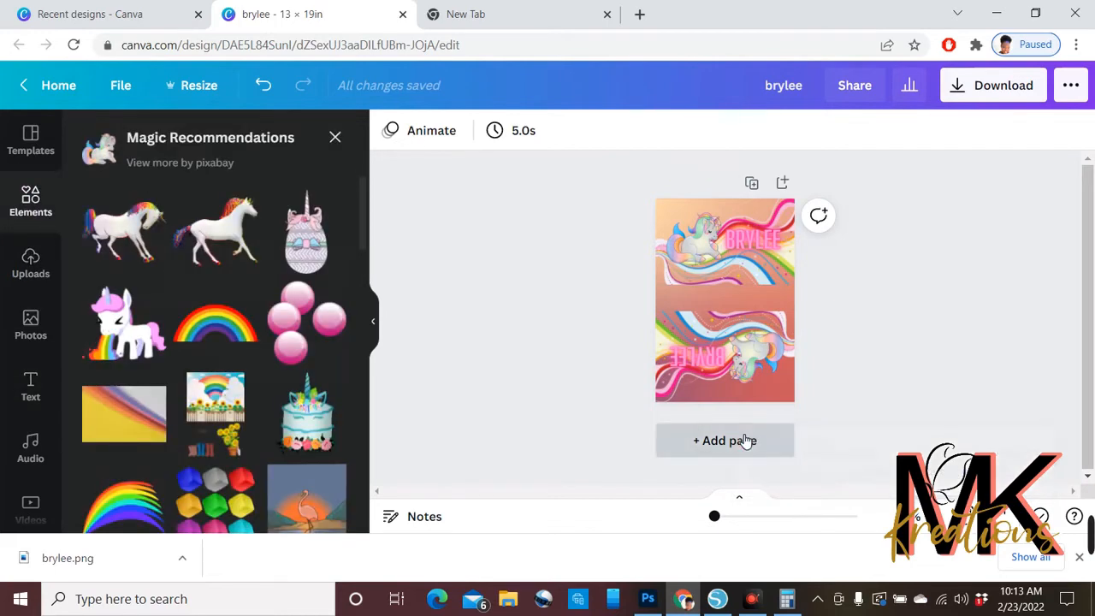
left_click(741, 440)
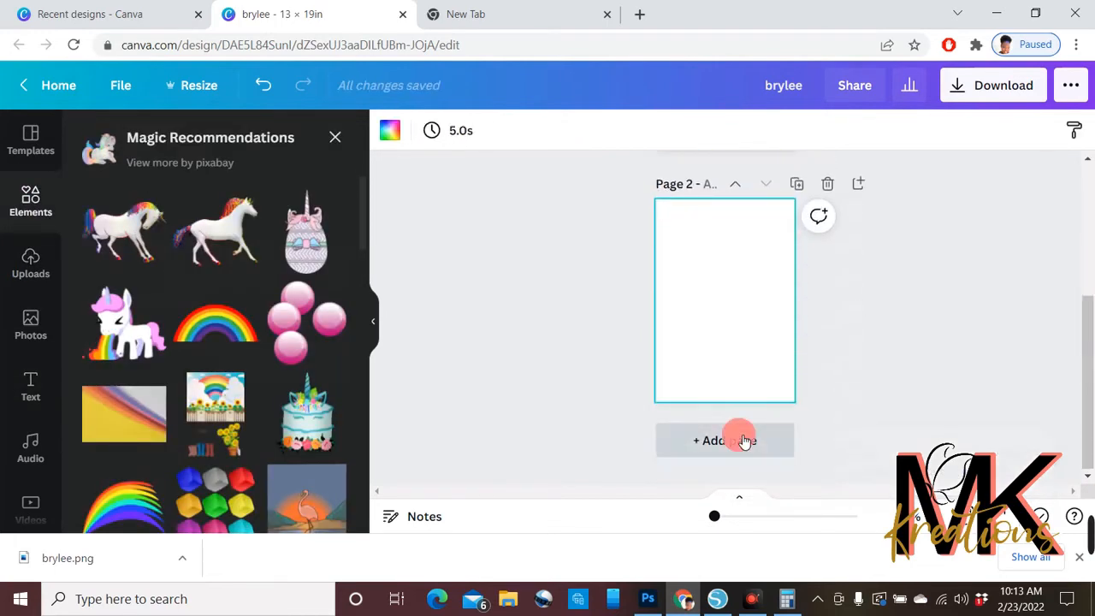
left_click(336, 140)
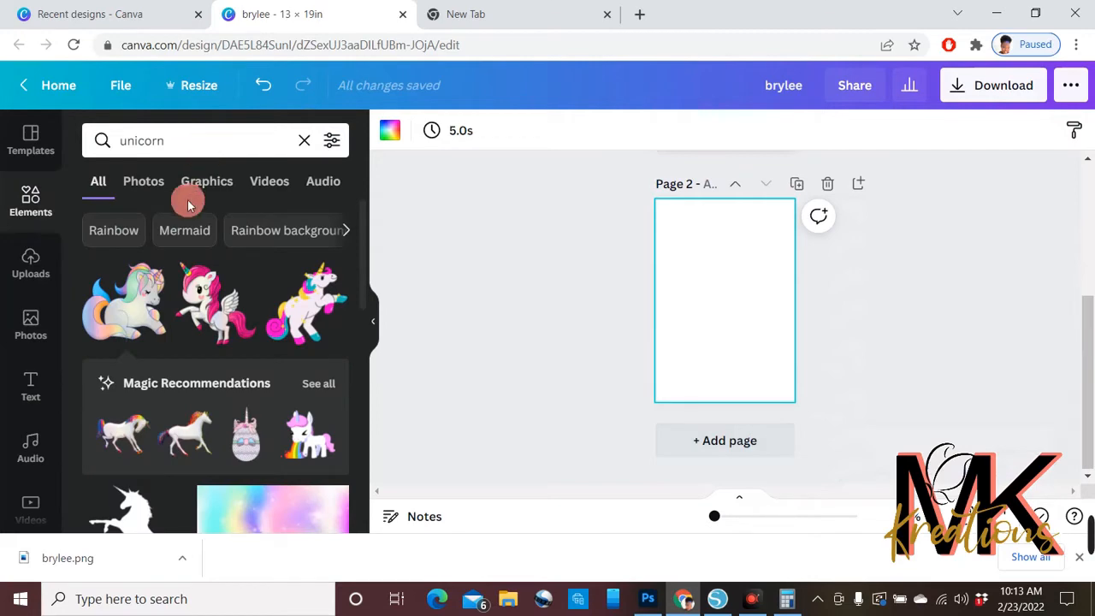
left_click(181, 231)
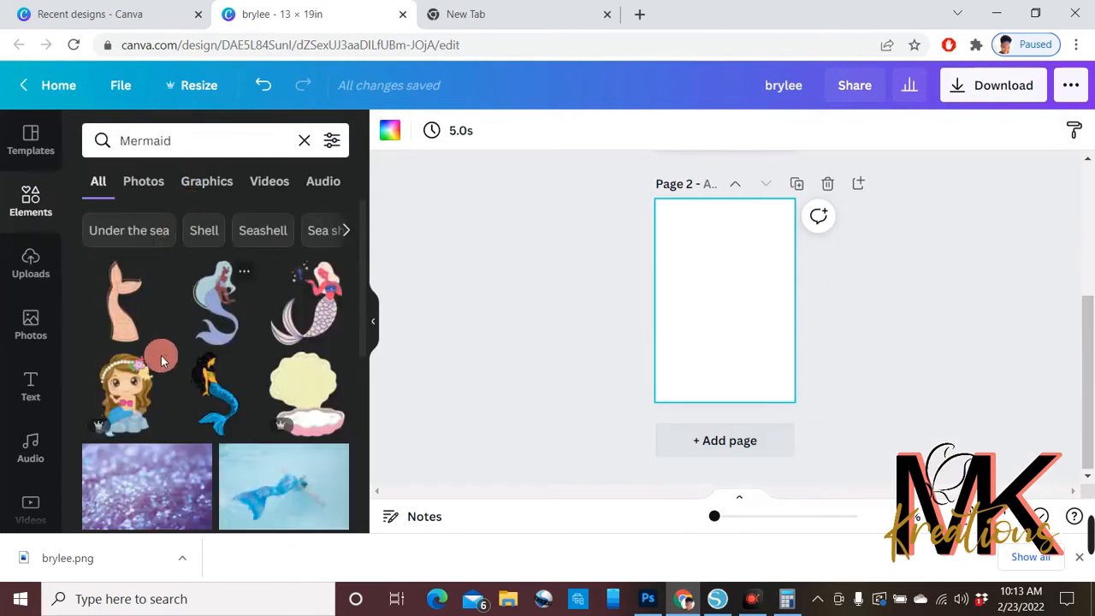
- Insert the pink and blue sparkle gradient image, rotate it to portrait, and set it as page 2's background
scroll(231, 389, "down", 10)
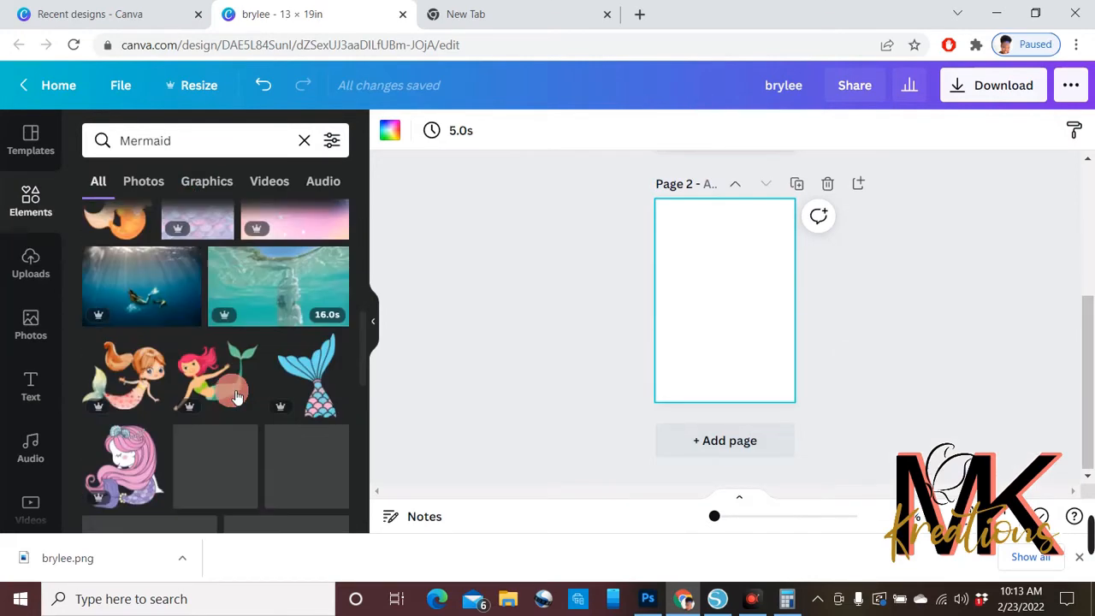
scroll(238, 398, "up", 2)
left_click(328, 354)
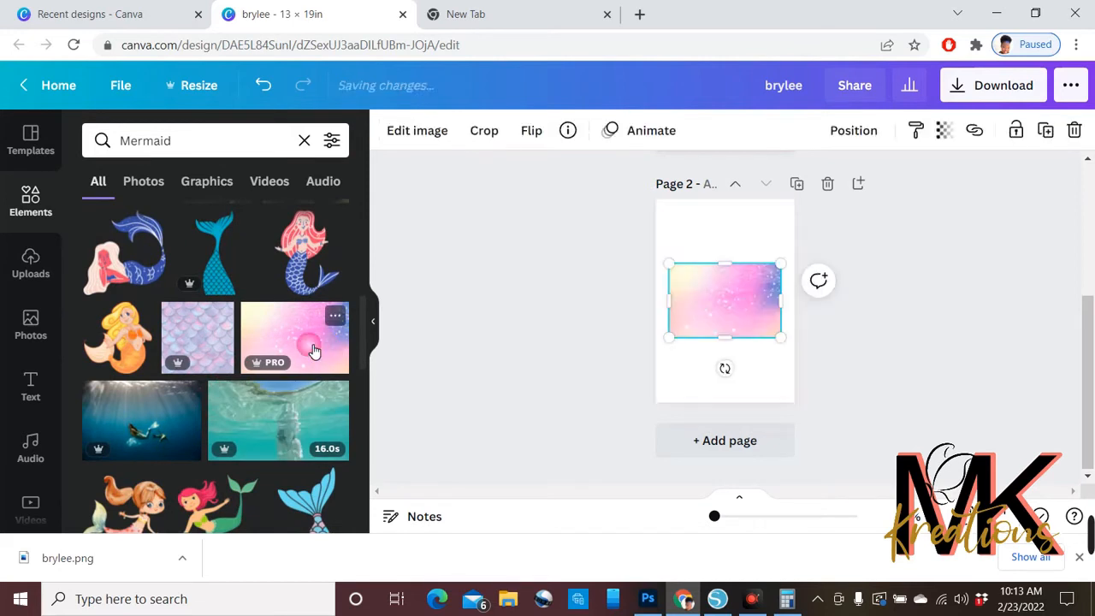
left_click_drag(734, 381, 673, 310)
right_click(697, 317)
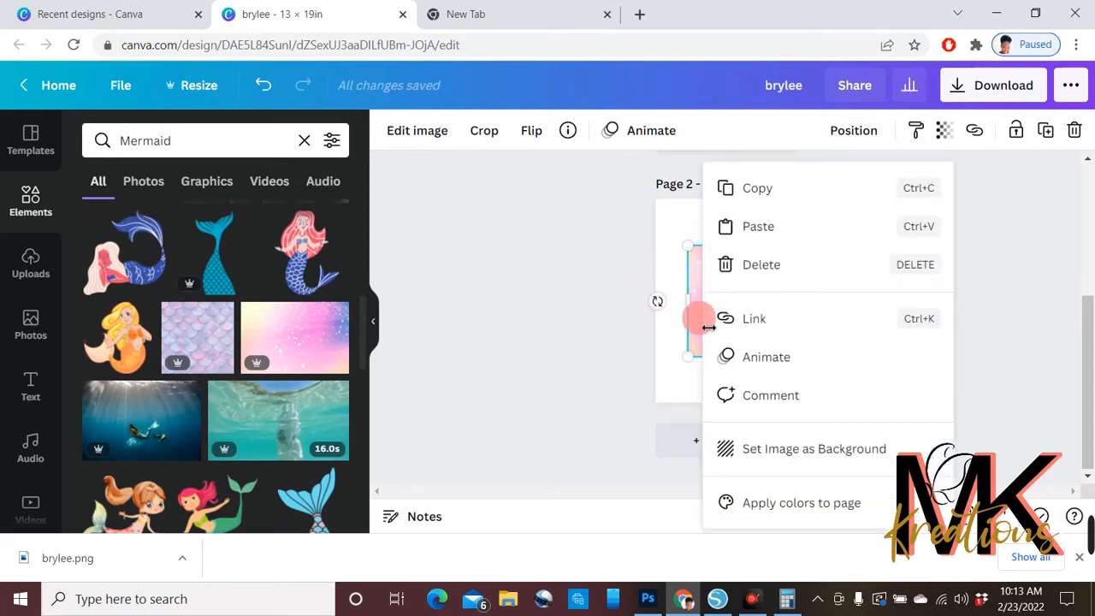
left_click(788, 454)
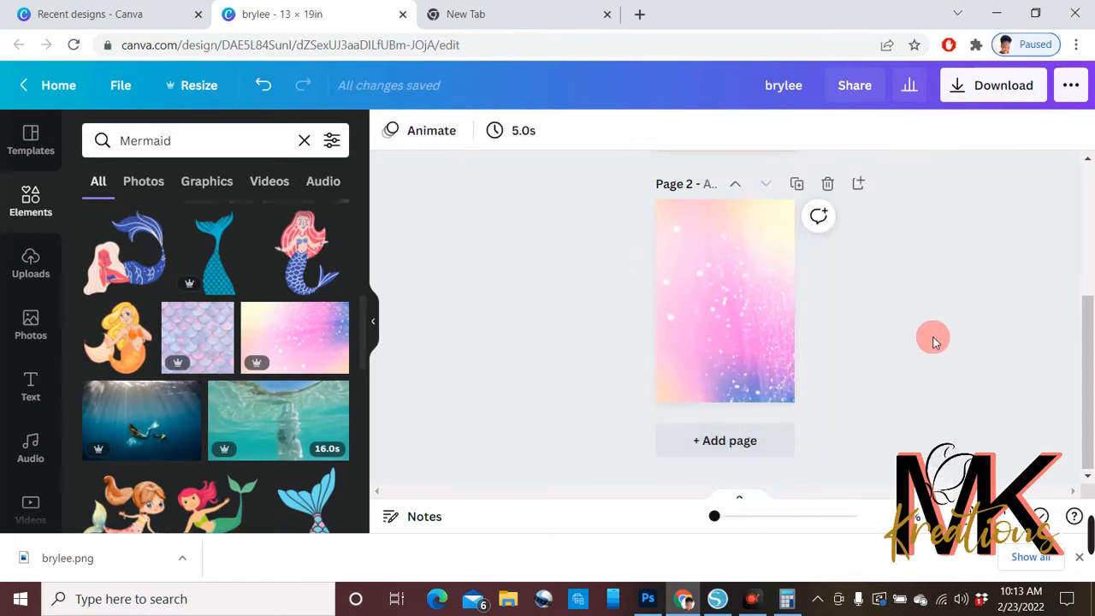
- Replace page 2's background with the pastel pink and lilac bokeh image, rotated to portrait
scroll(288, 421, "down", 2)
scroll(289, 420, "down", 3)
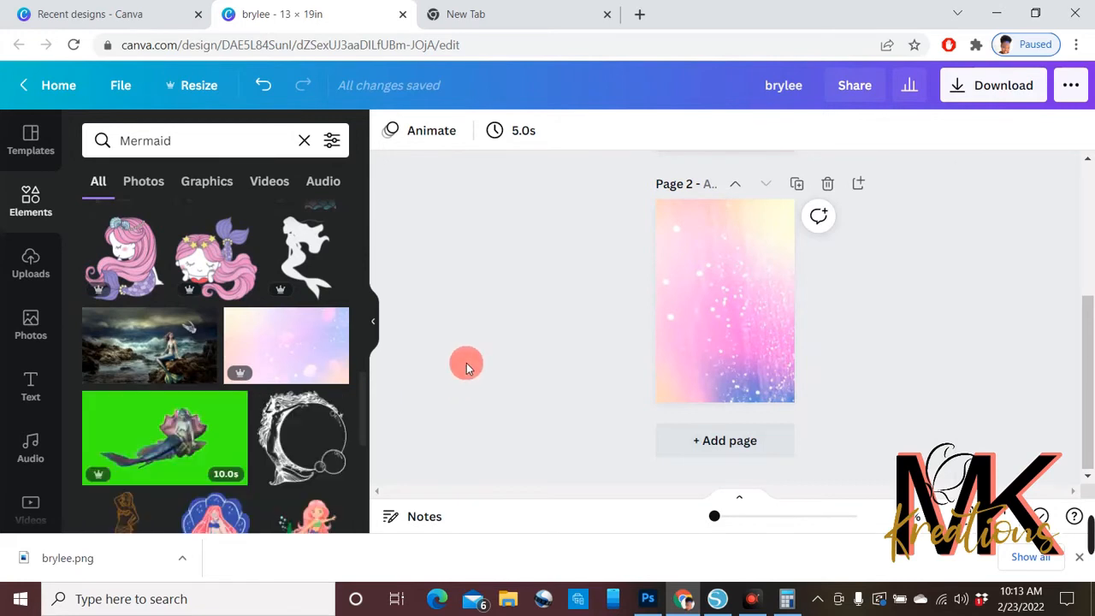
left_click(733, 300)
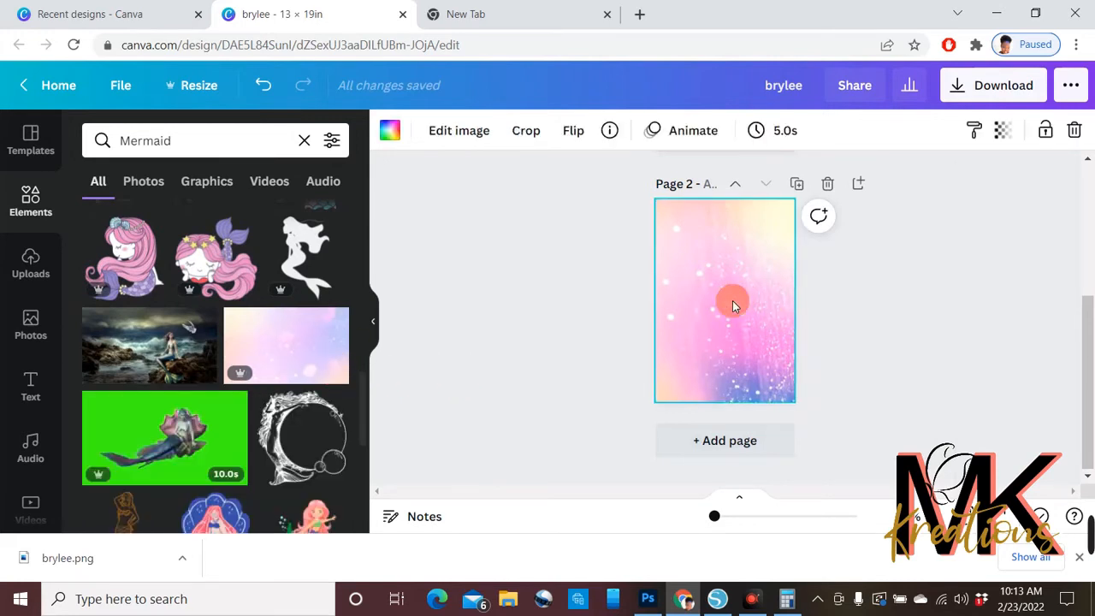
key("Delete")
left_click(322, 348)
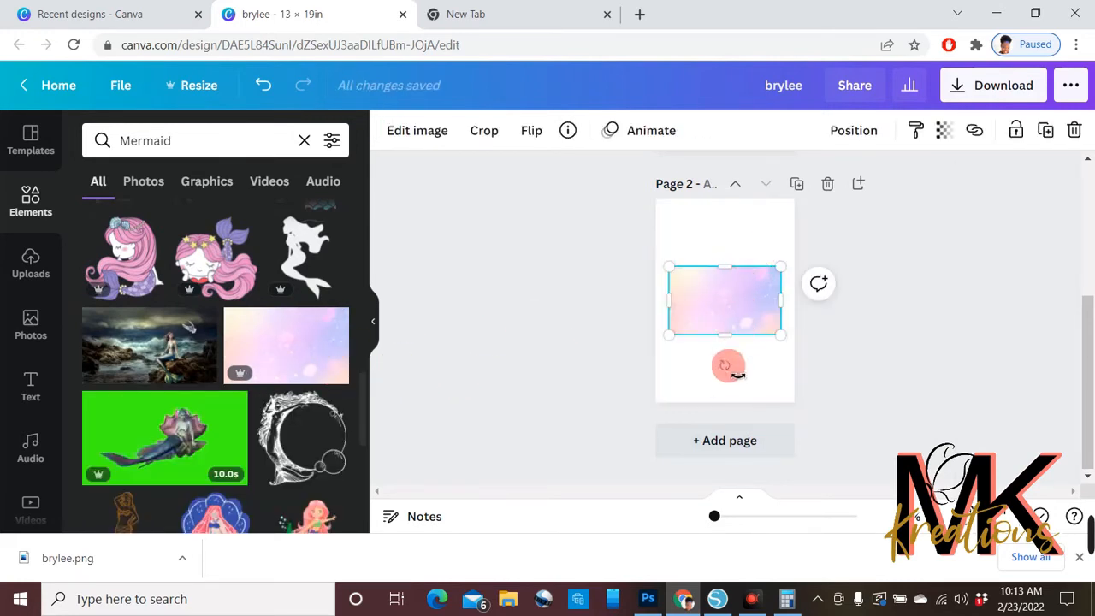
left_click_drag(725, 366, 678, 307)
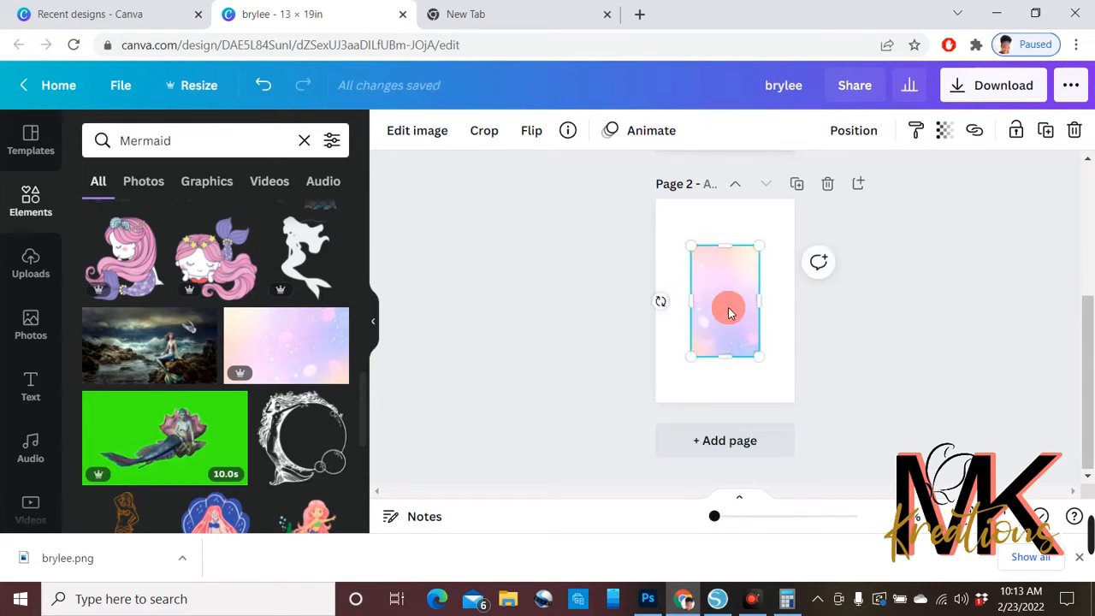
right_click(726, 308)
left_click(815, 454)
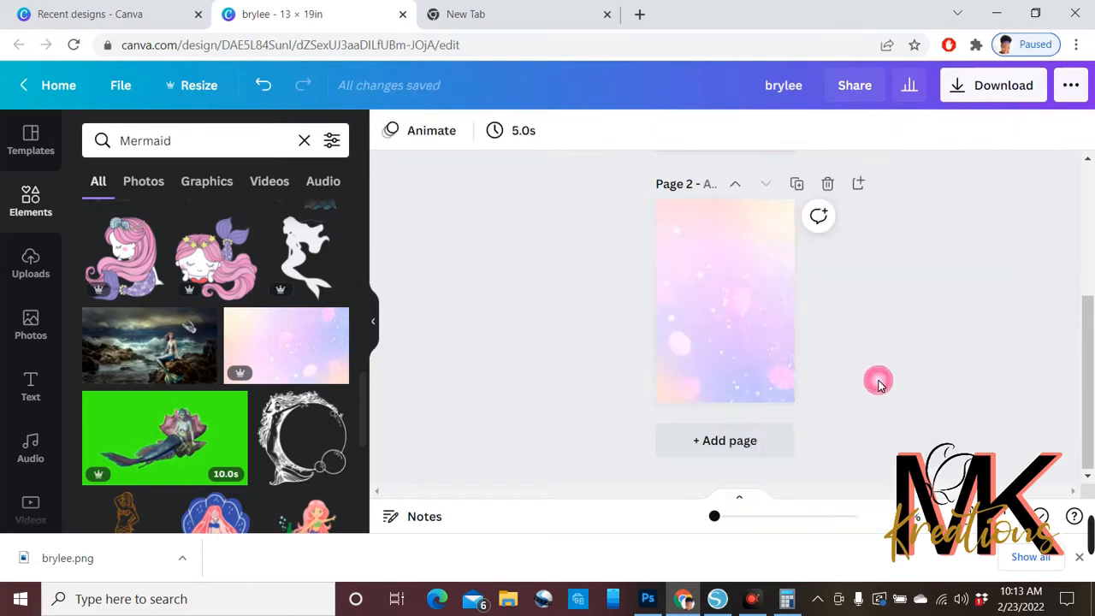
- Add the brown-haired mermaid with the flower headband, shrink it to about 3.7 × 5.3 in, and place it near the top of page 2
scroll(262, 435, "down", 5)
scroll(248, 409, "up", 13)
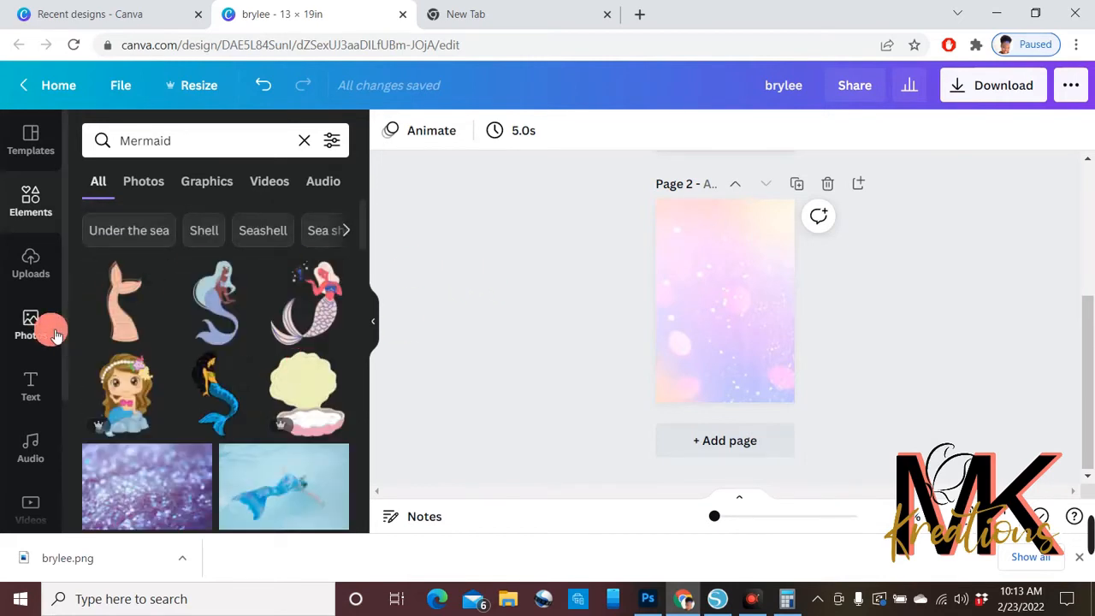
left_click(137, 392)
left_click_drag(738, 329, 749, 269)
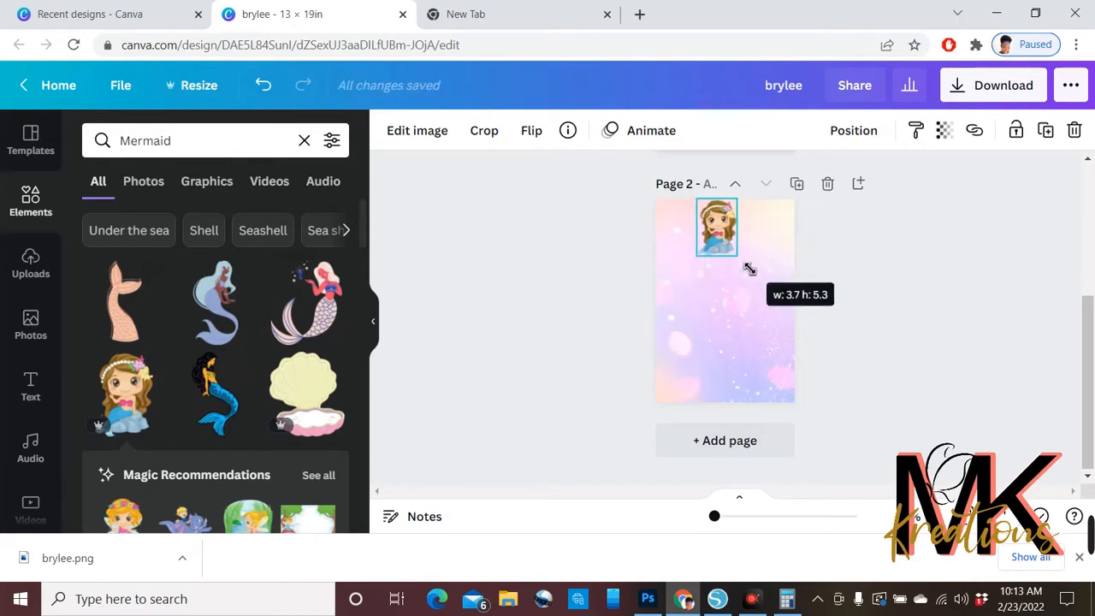
left_click_drag(729, 228, 732, 244)
- Look through the mermaid elements for more artwork that suits page 2
scroll(249, 345, "down", 2)
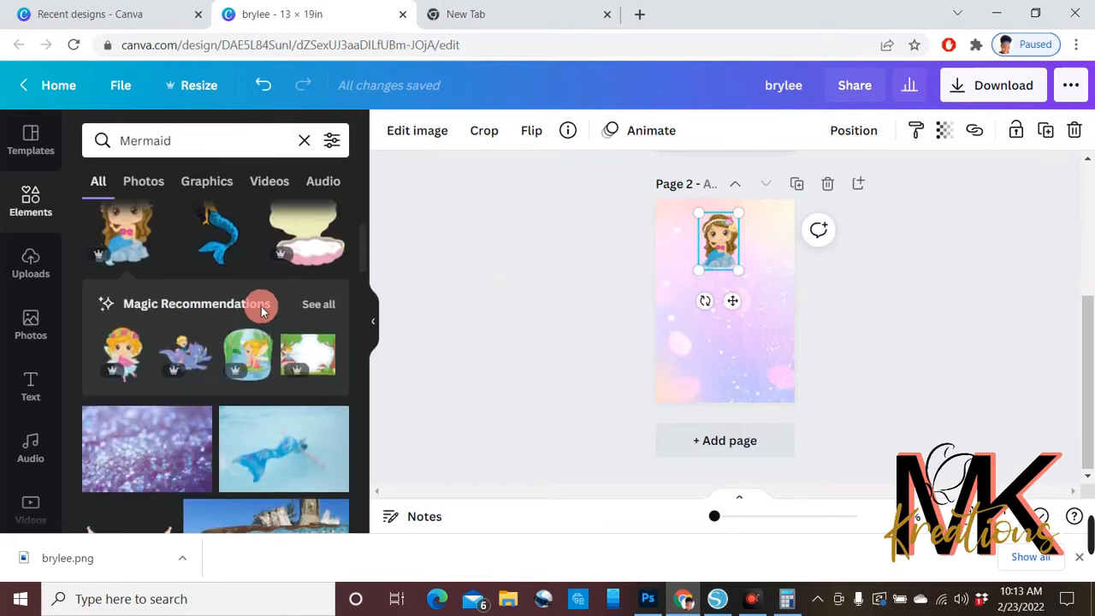
scroll(259, 308, "up", 2)
scroll(231, 308, "down", 5)
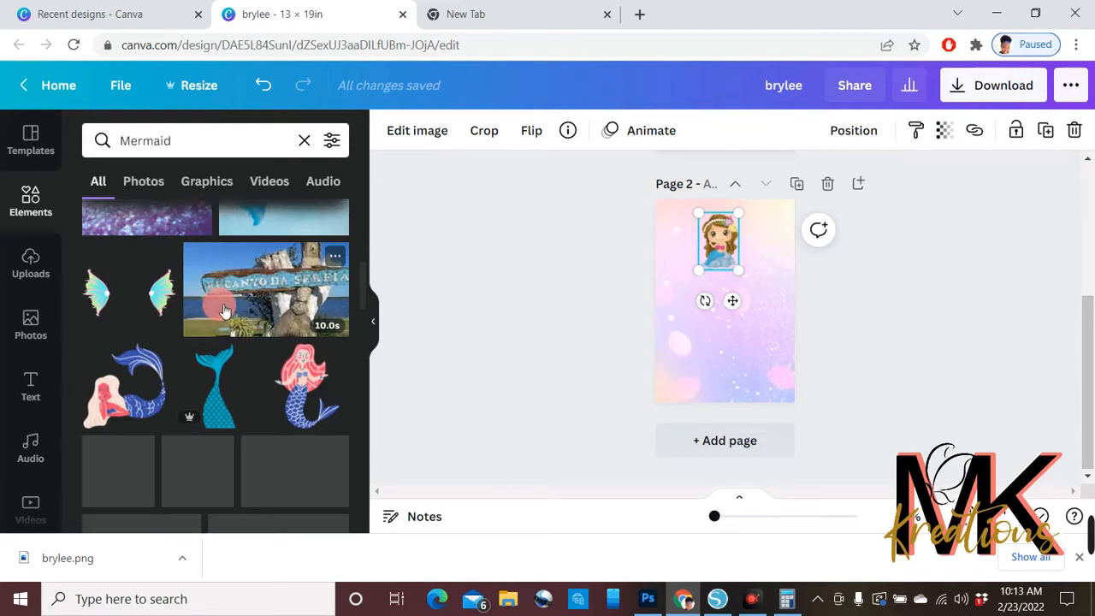
scroll(224, 310, "down", 3)
scroll(220, 309, "down", 3)
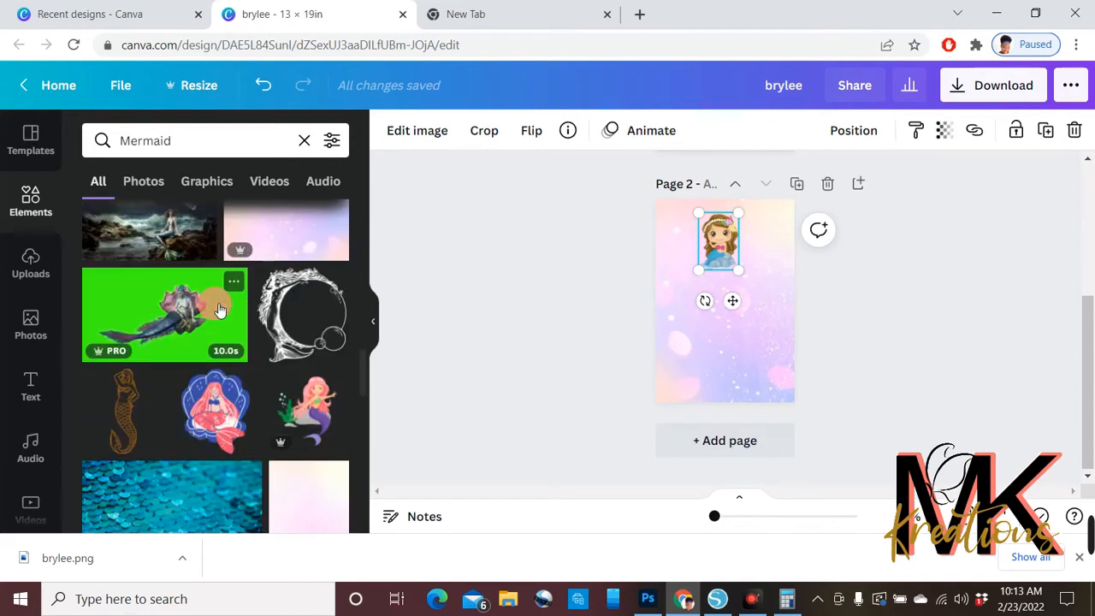
scroll(220, 310, "down", 3)
scroll(219, 309, "down", 4)
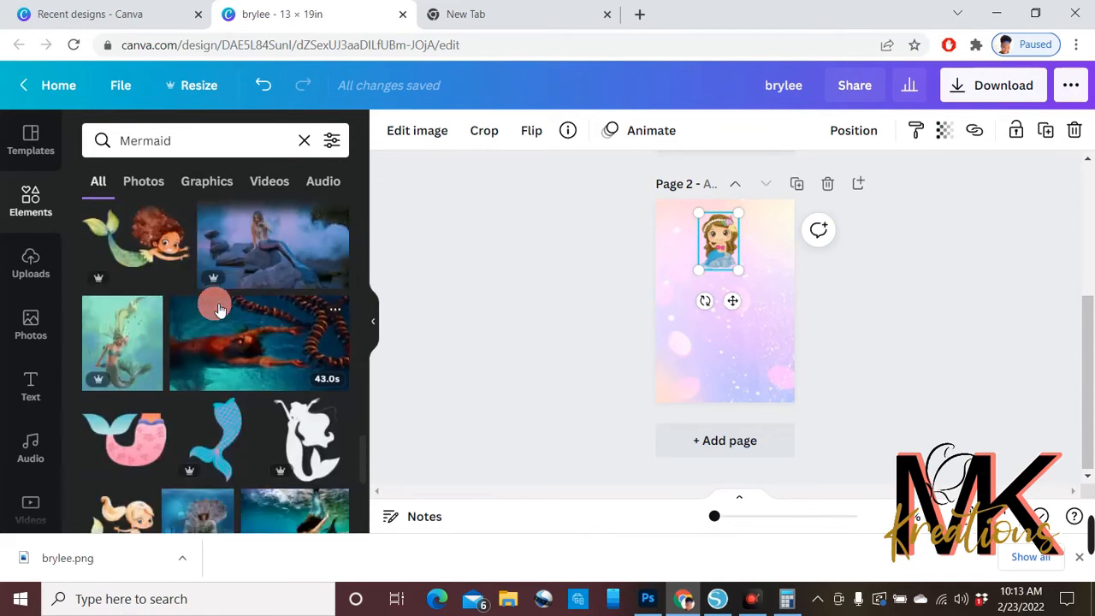
scroll(220, 310, "down", 3)
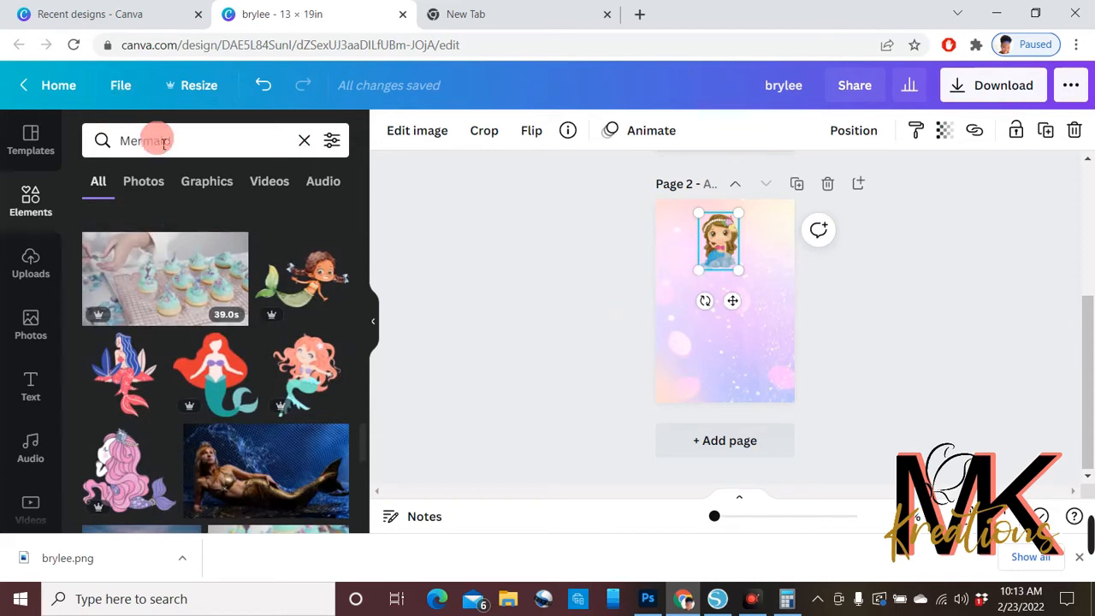
- Start a media upload, browse to the Mermaid folder on the USB20FD (D:) drive, and show its files as large icons
left_click(31, 264)
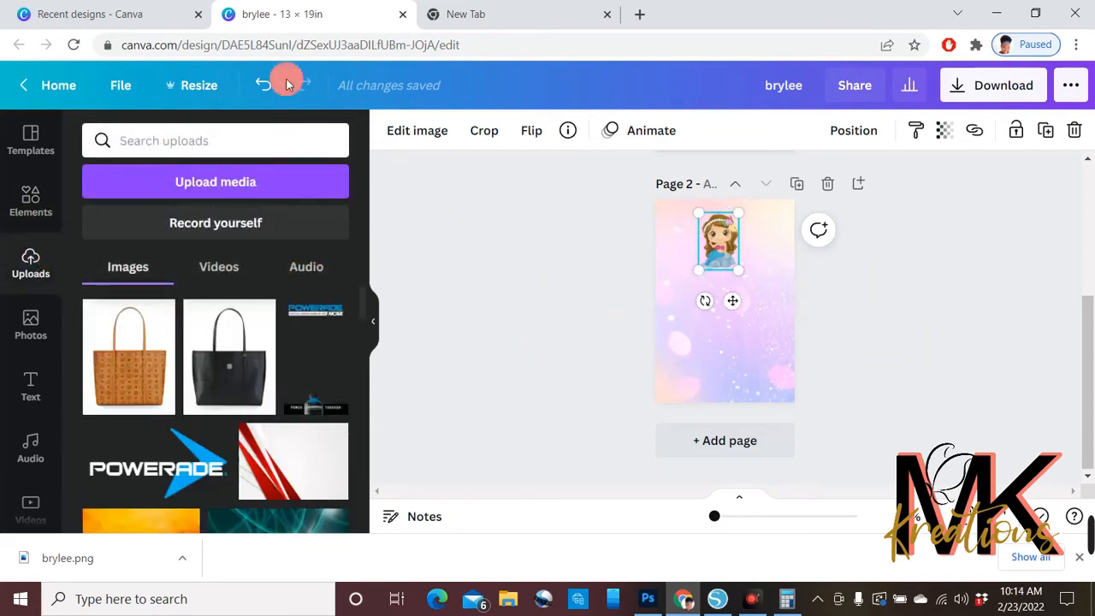
left_click(181, 183)
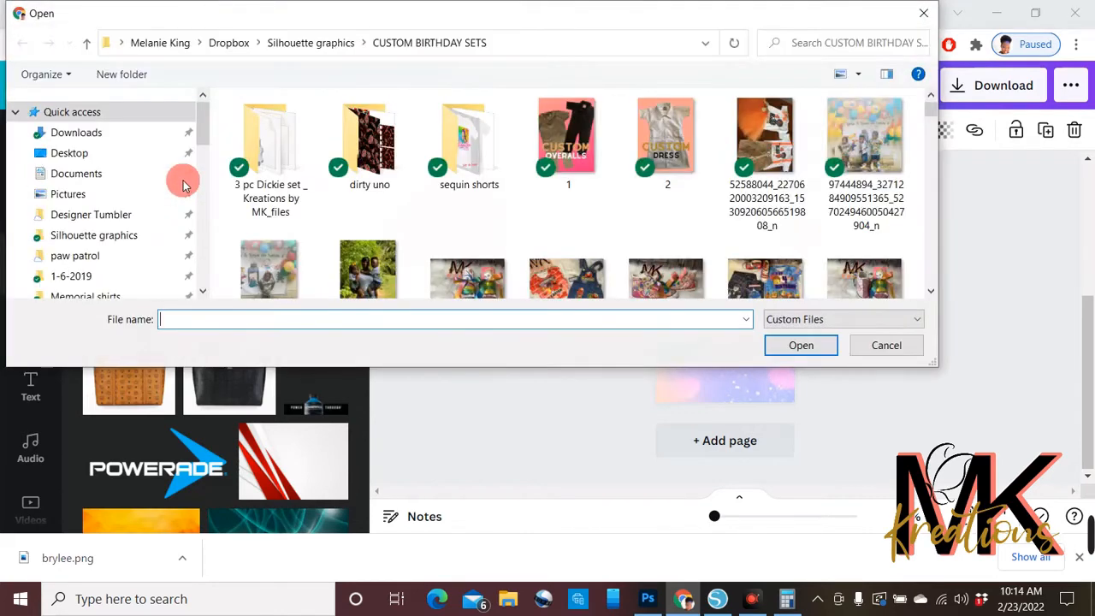
scroll(146, 231, "down", 2)
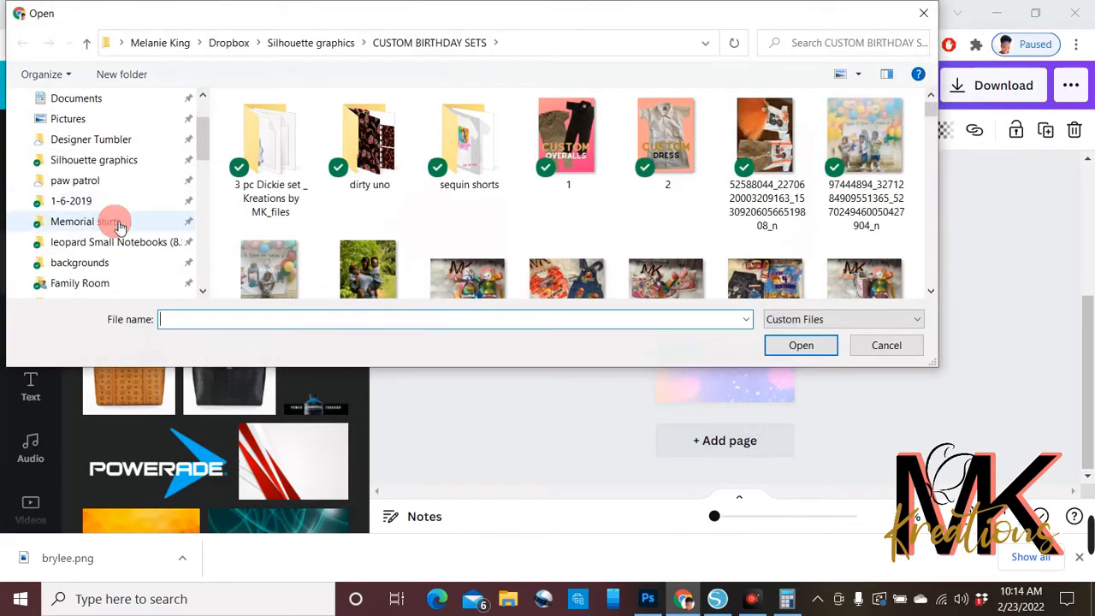
scroll(120, 249, "down", 3)
scroll(110, 254, "down", 2)
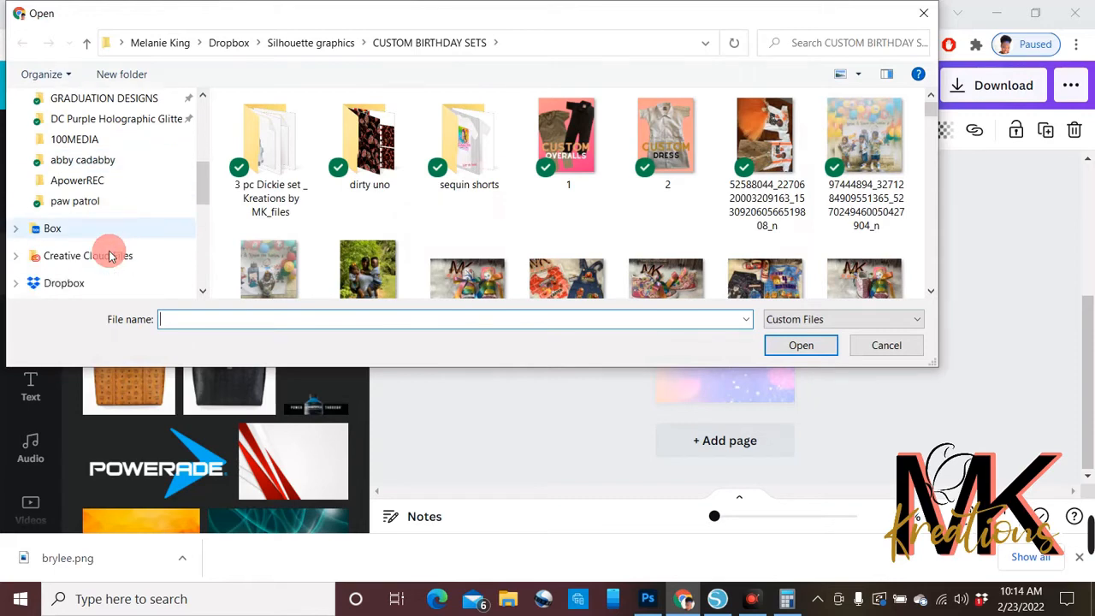
scroll(115, 227, "up", 1)
scroll(124, 231, "down", 2)
scroll(124, 231, "down", 7)
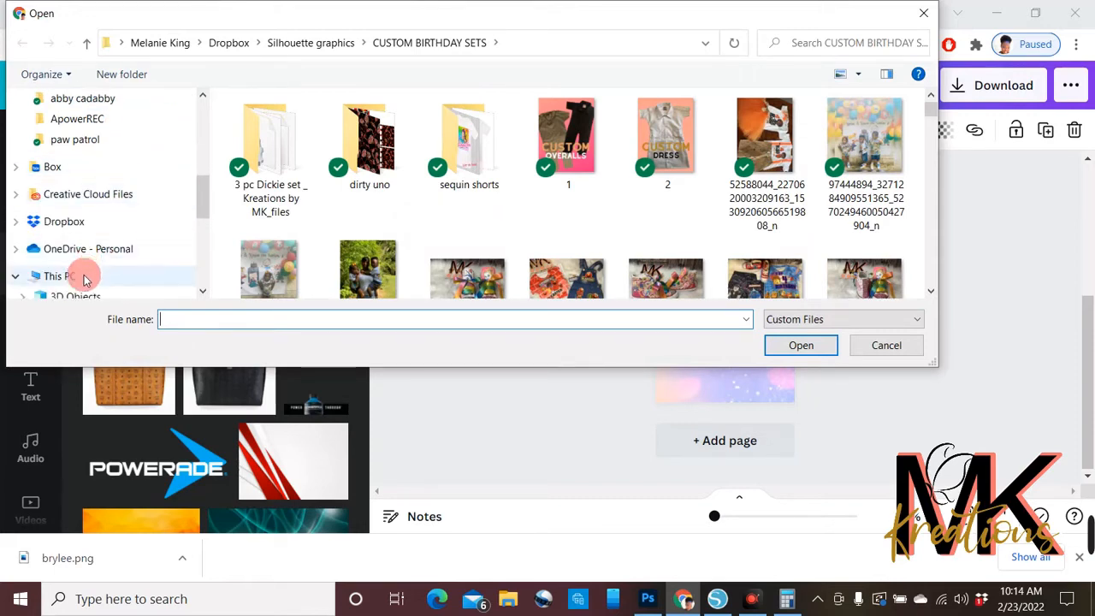
left_click(104, 203)
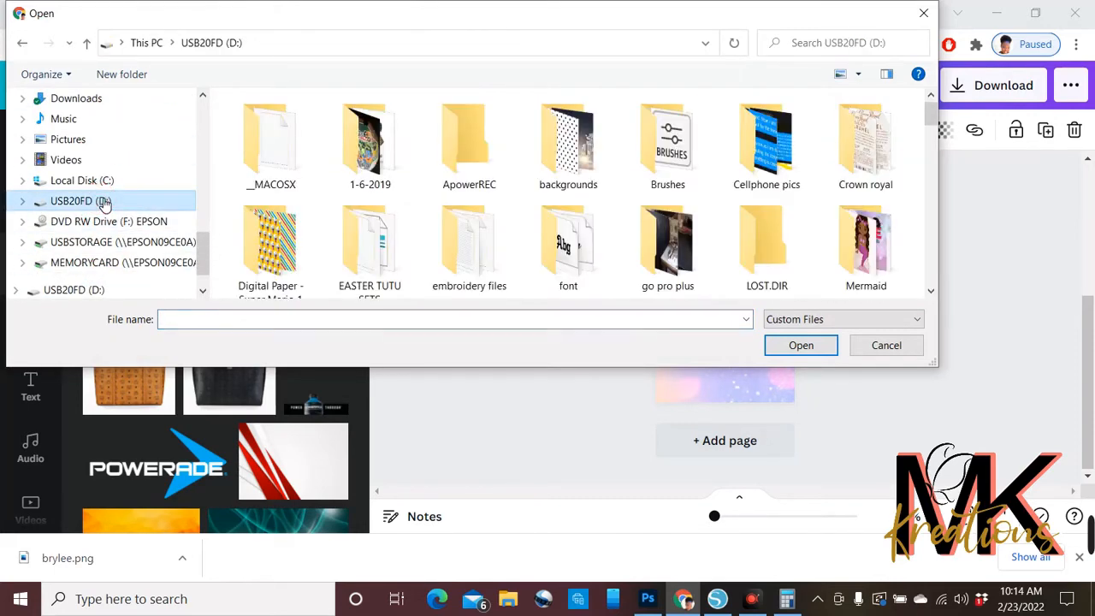
double_click(851, 247)
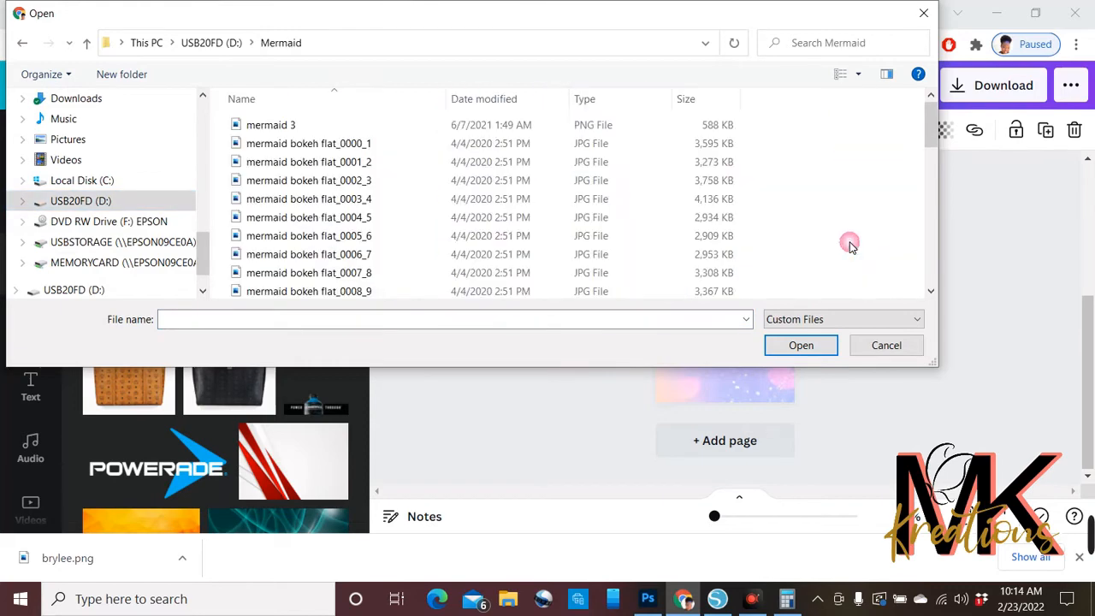
left_click(860, 75)
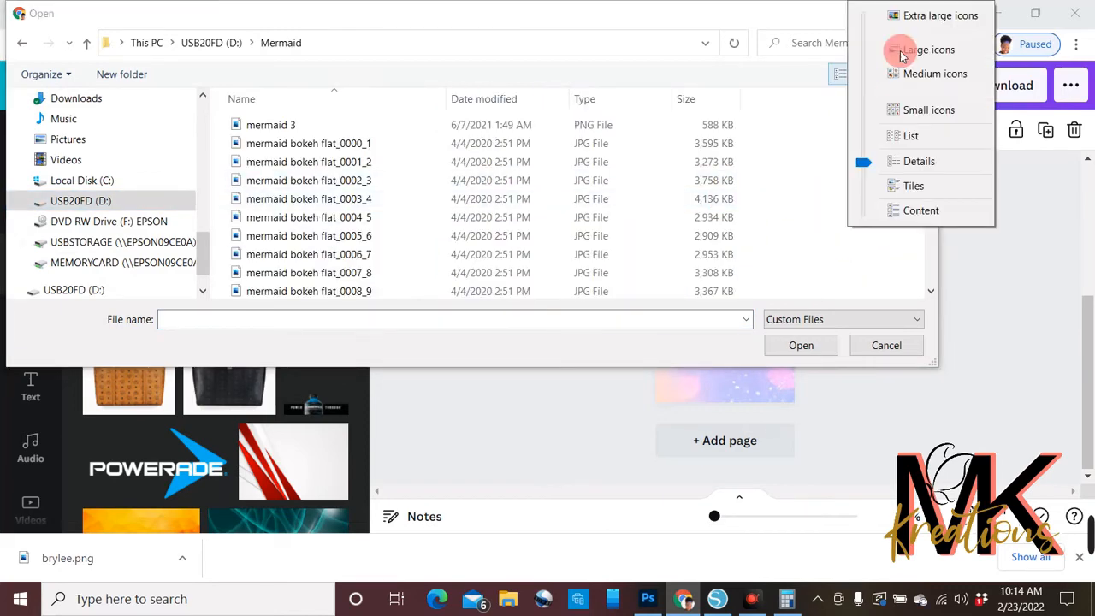
left_click(917, 51)
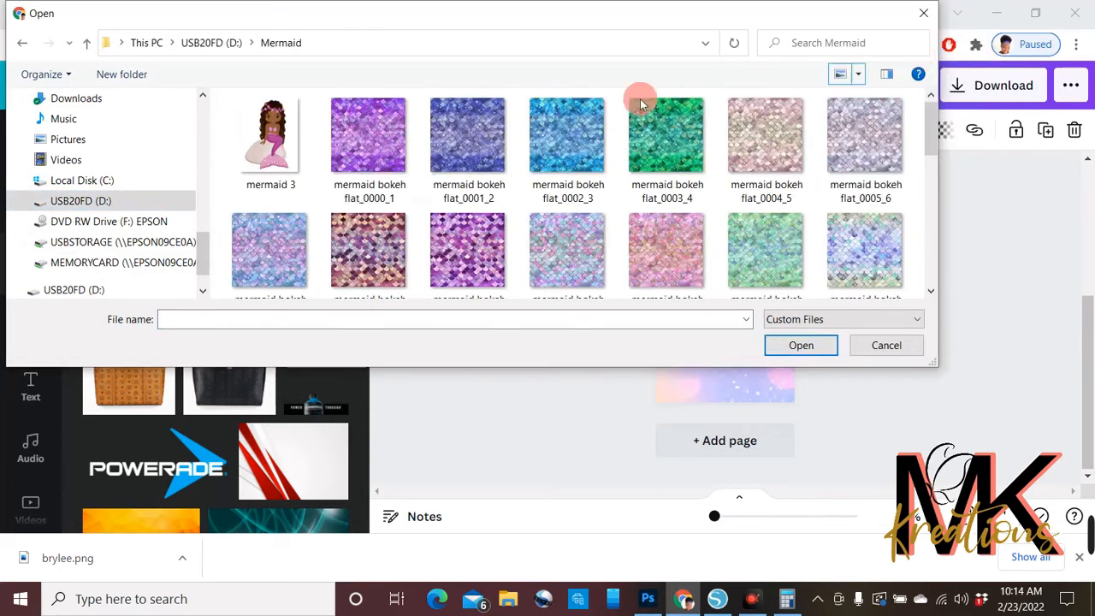
- Look through the mermaid scale patterns and upload the image sparkling mermaid_0000_x
scroll(319, 166, "down", 5)
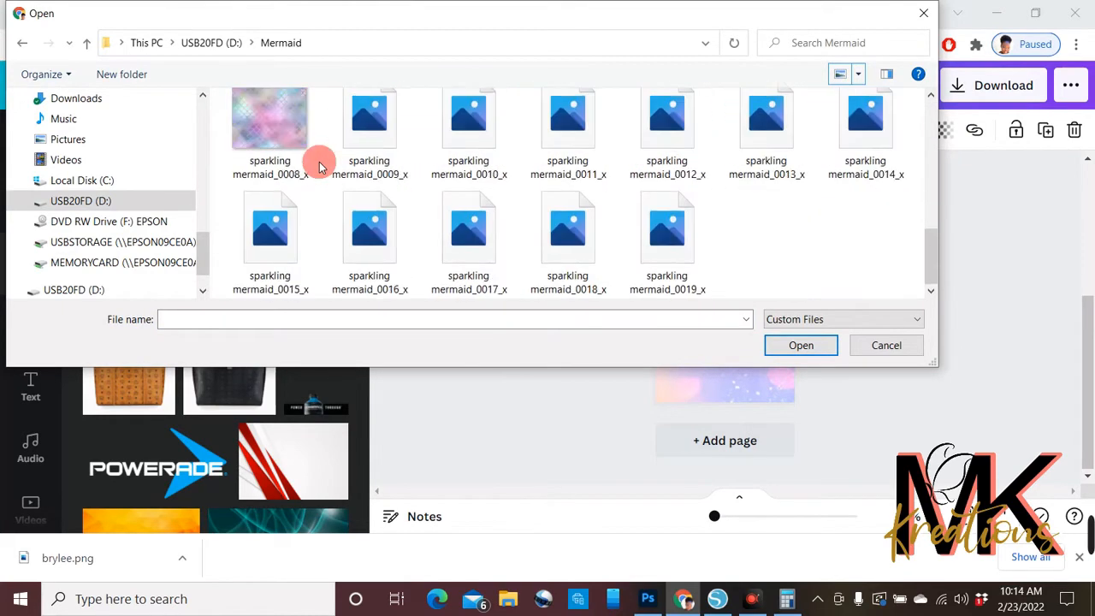
scroll(319, 166, "up", 2)
scroll(320, 161, "up", 2)
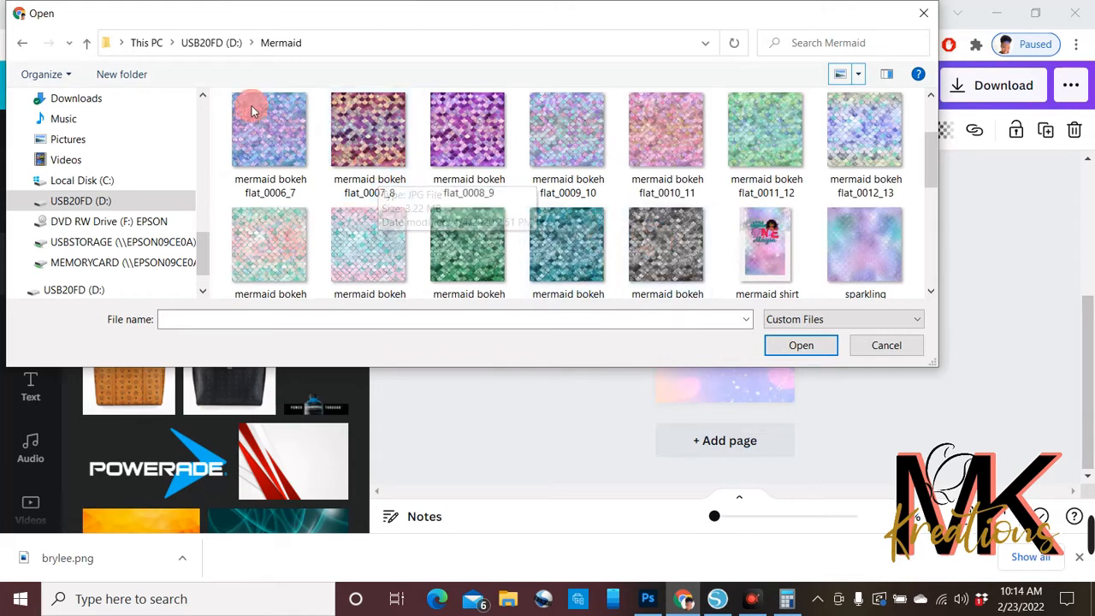
scroll(590, 189, "down", 3)
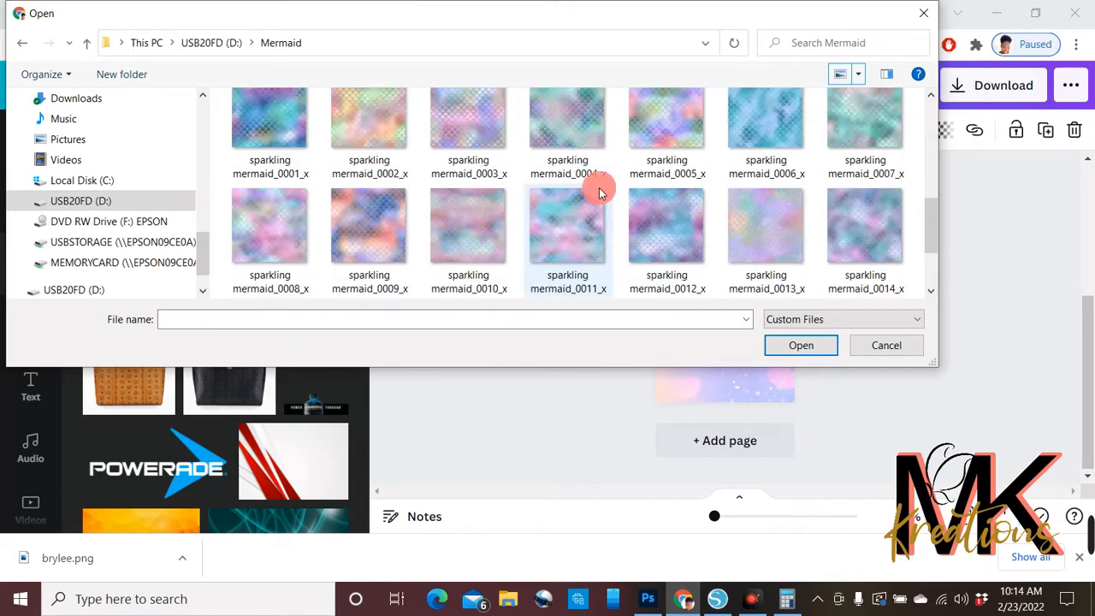
scroll(598, 188, "up", 1)
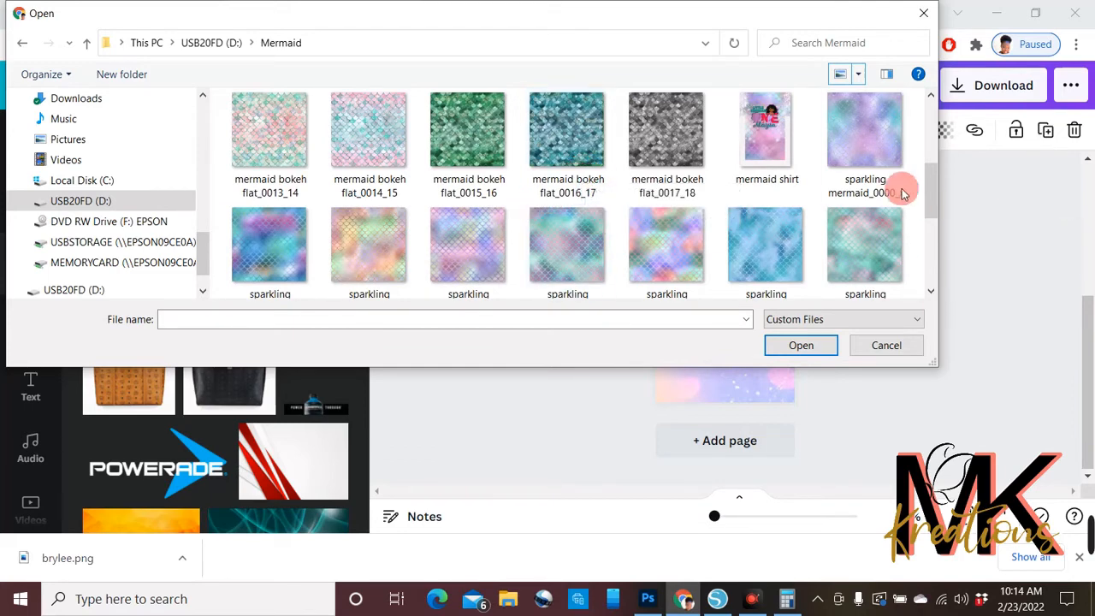
scroll(892, 196, "down", 1)
scroll(890, 197, "up", 3)
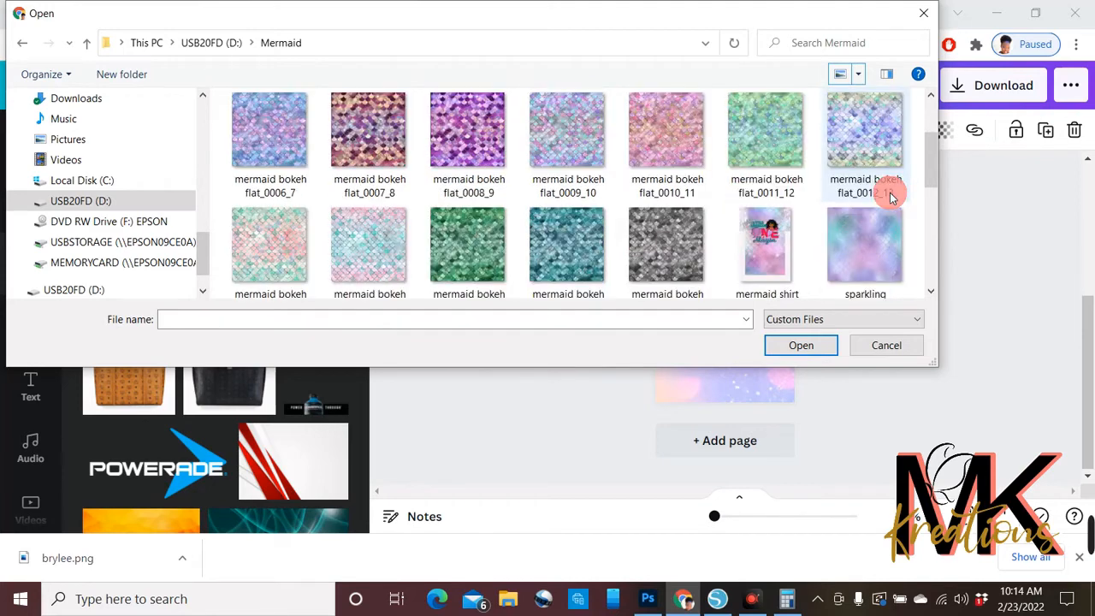
left_click(868, 248)
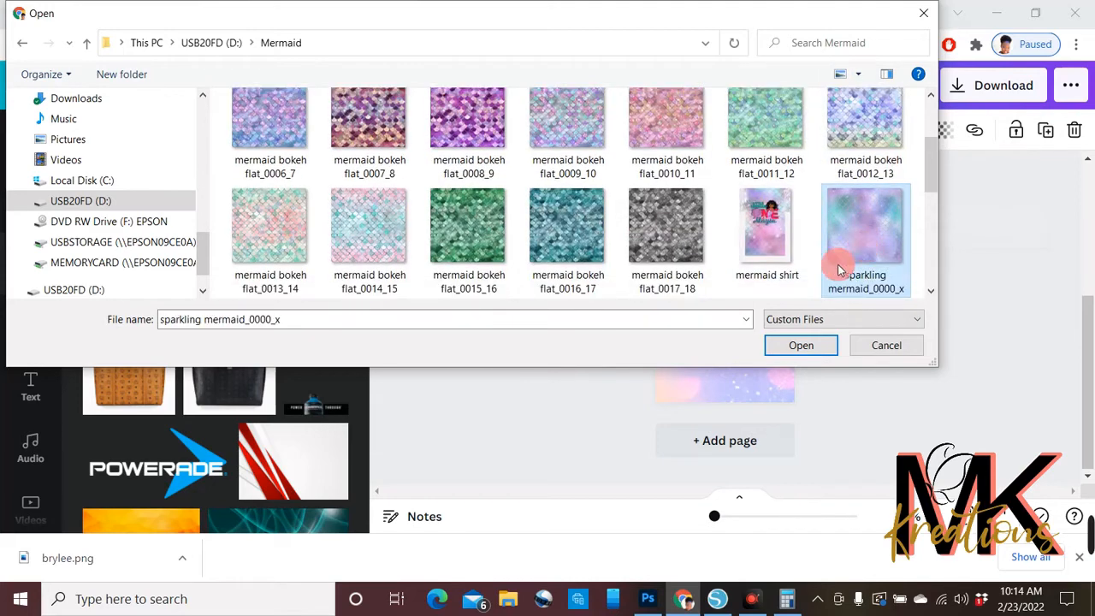
left_click(801, 345)
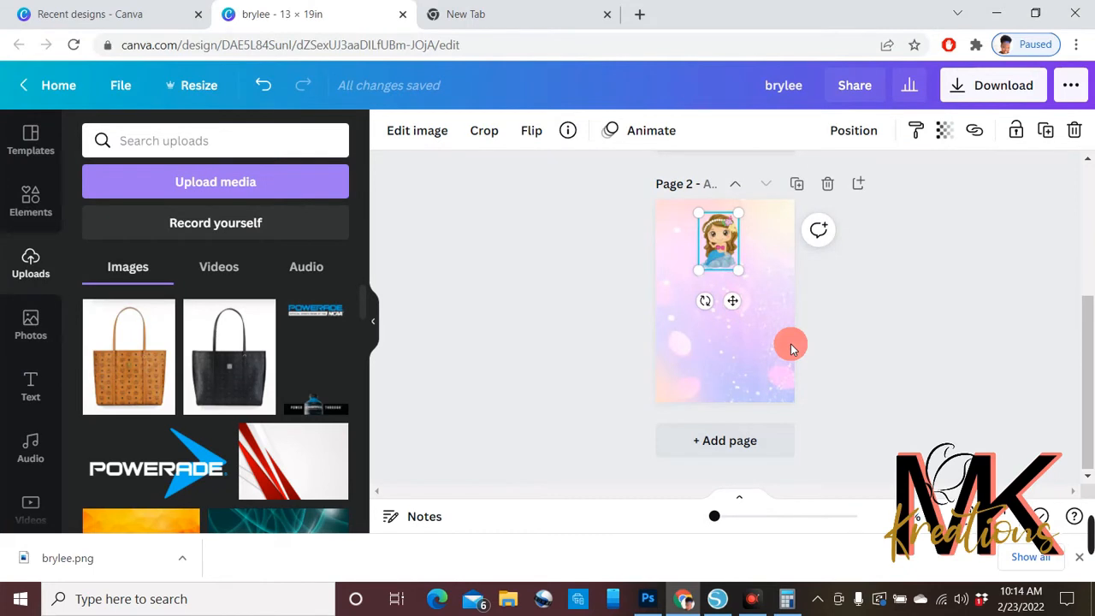
- Upload the mermaid 3 image from the same Mermaid folder
left_click(254, 186)
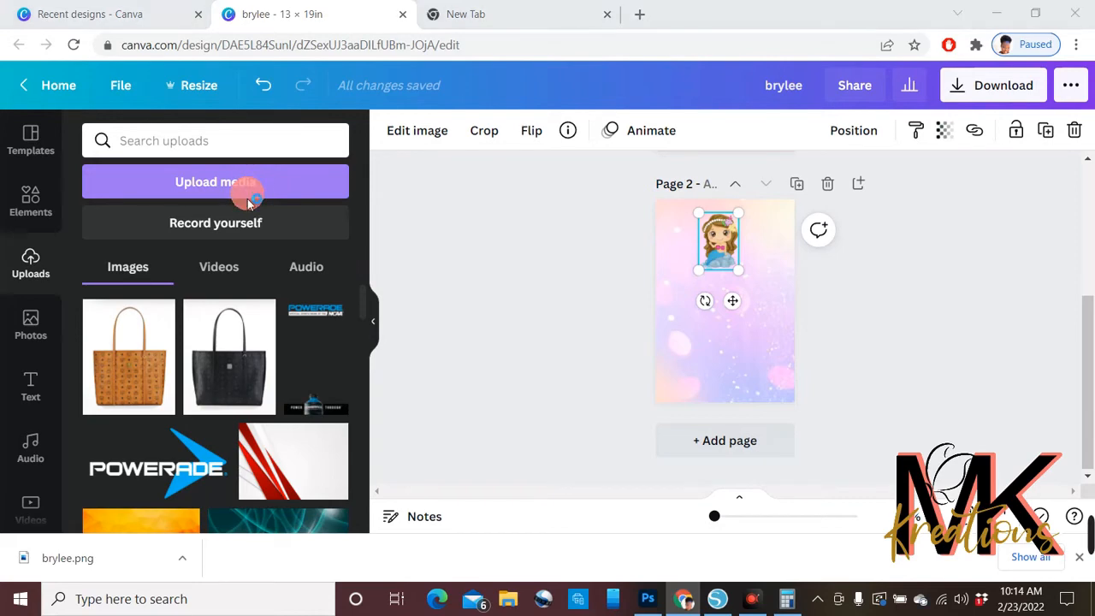
scroll(247, 194, "down", 2)
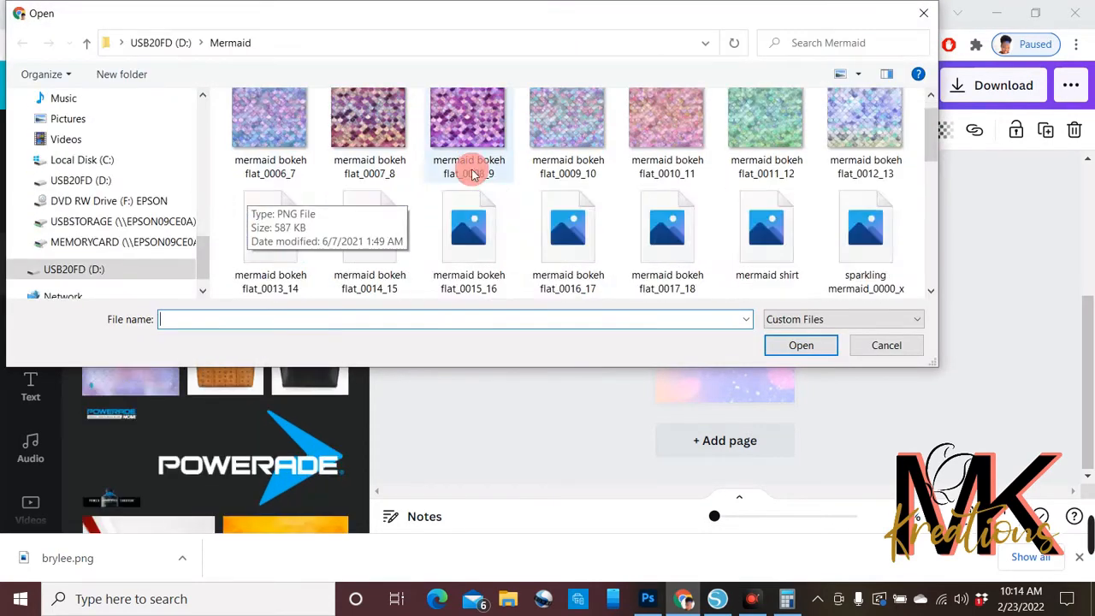
scroll(706, 246, "down", 4)
scroll(721, 262, "up", 6)
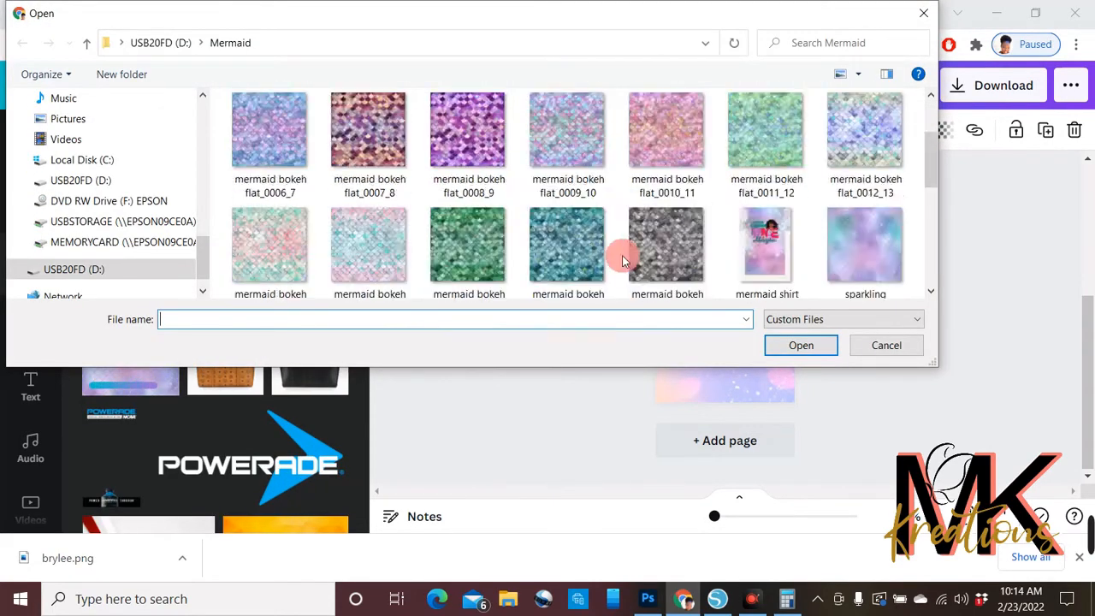
left_click(275, 137)
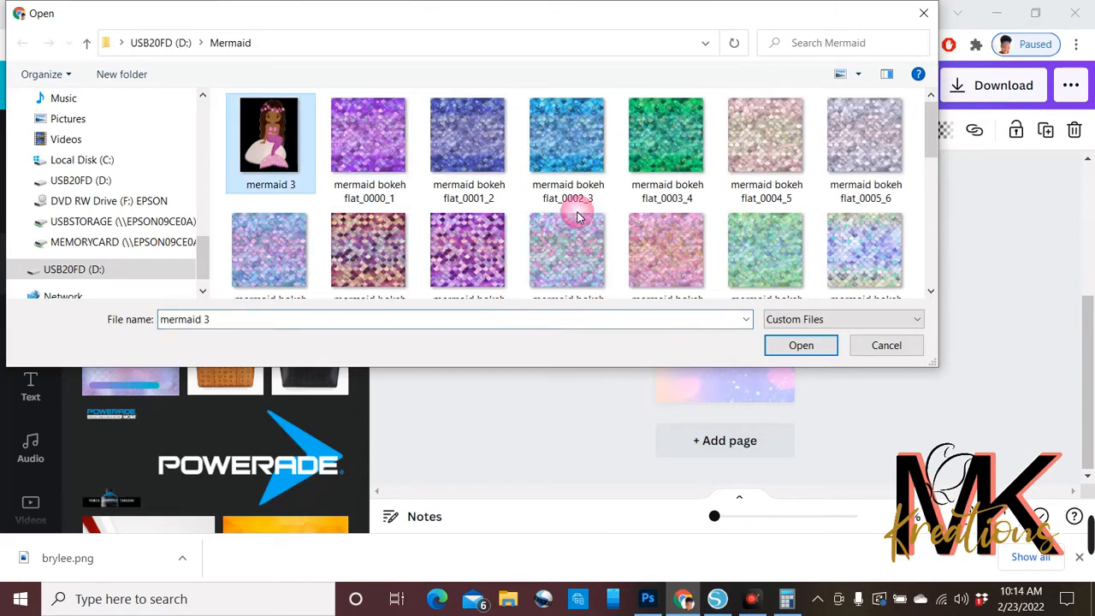
left_click(814, 346)
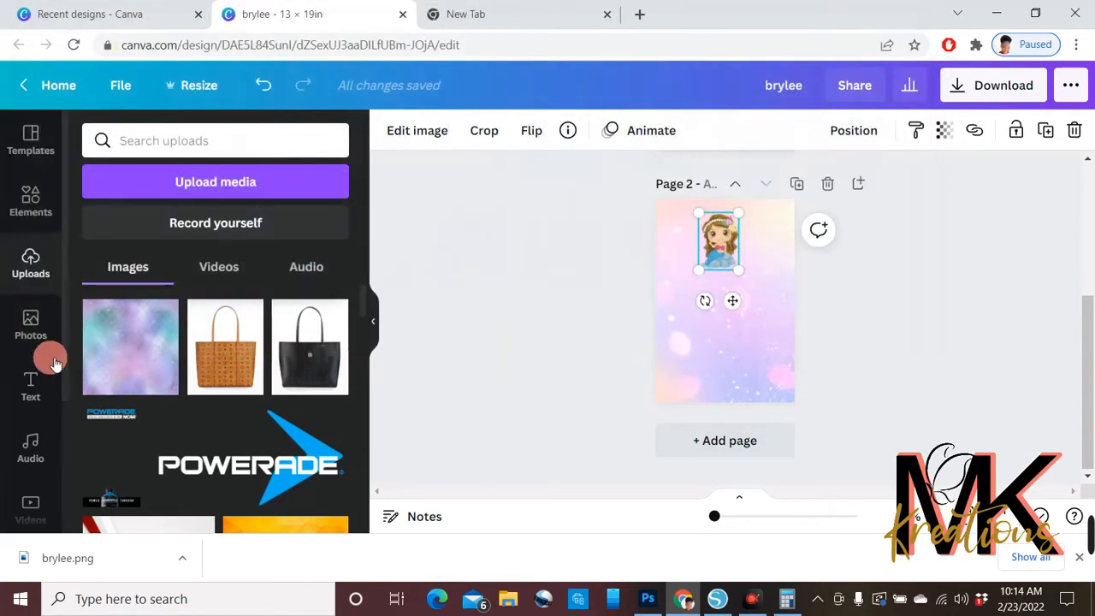
- Add the uploaded purple and teal sparkling scale image to page 2 and make it the page background
left_click(124, 365)
right_click(802, 323)
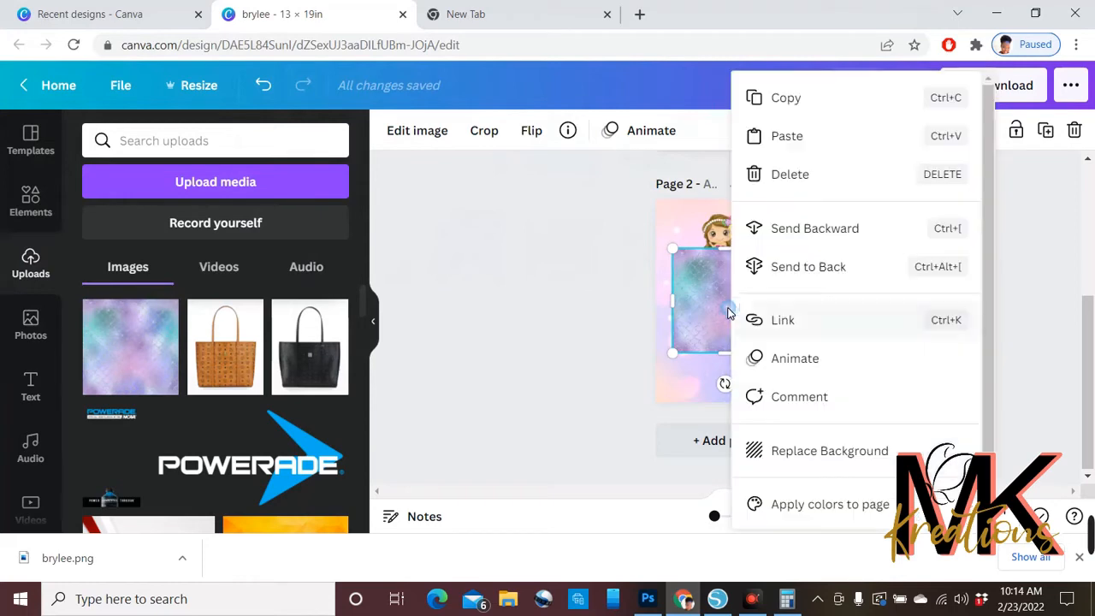
left_click(827, 451)
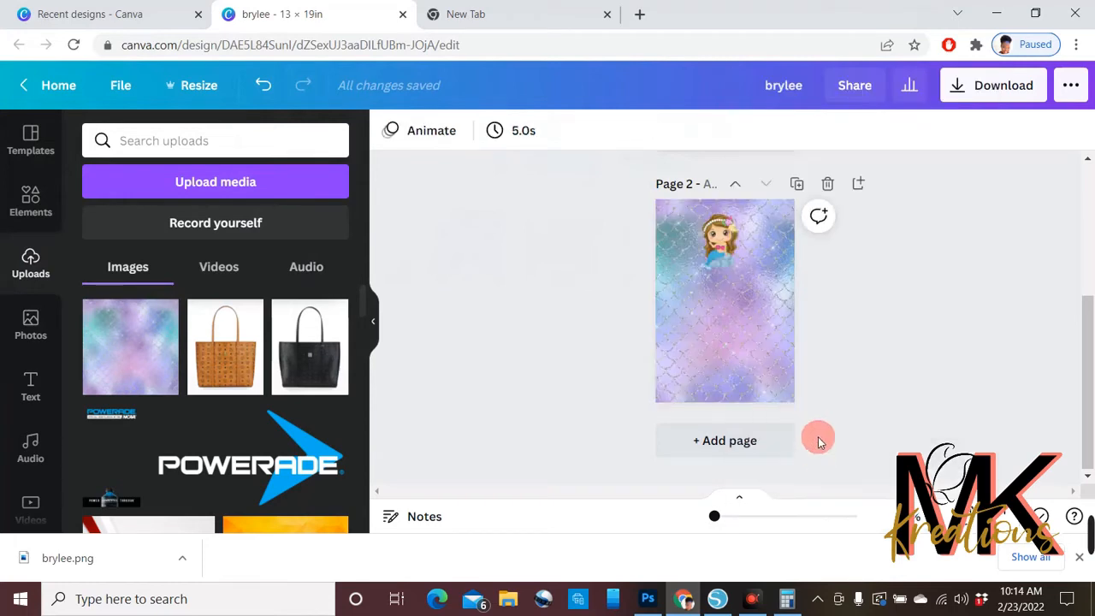
- Delete the brown-haired mermaid with the flower headband from page 2
left_click(732, 247)
scroll(732, 252, "up", 2, "ctrl")
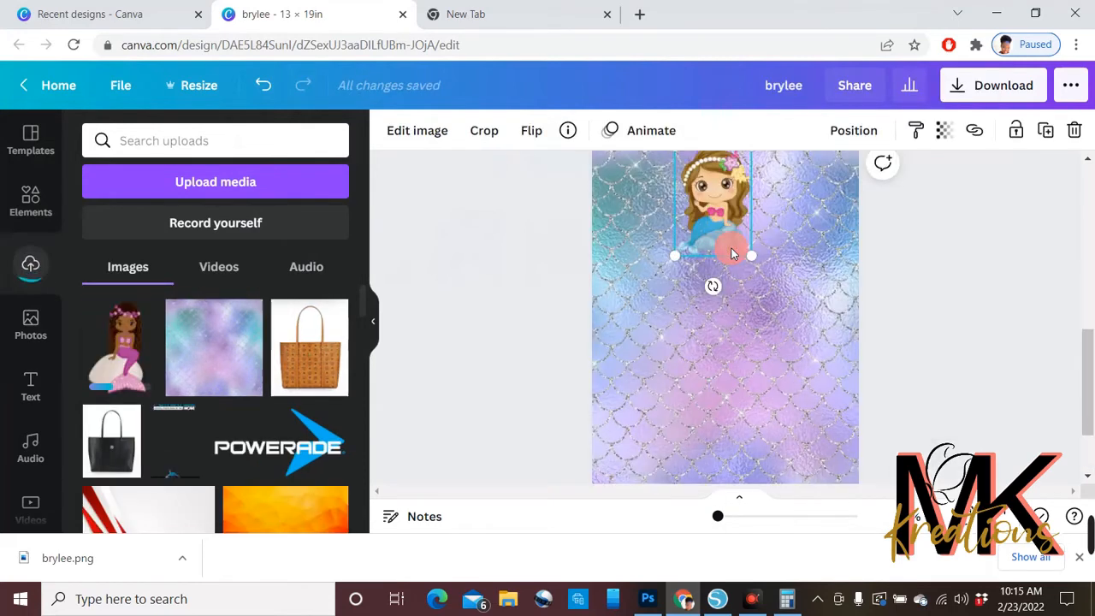
scroll(734, 255, "up", 3)
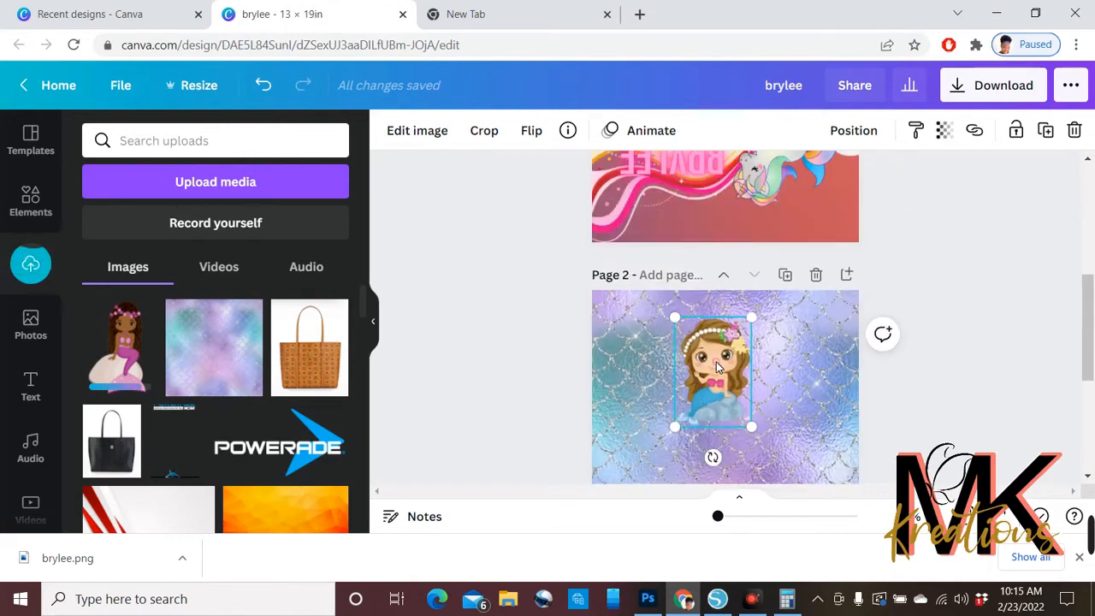
key("Delete")
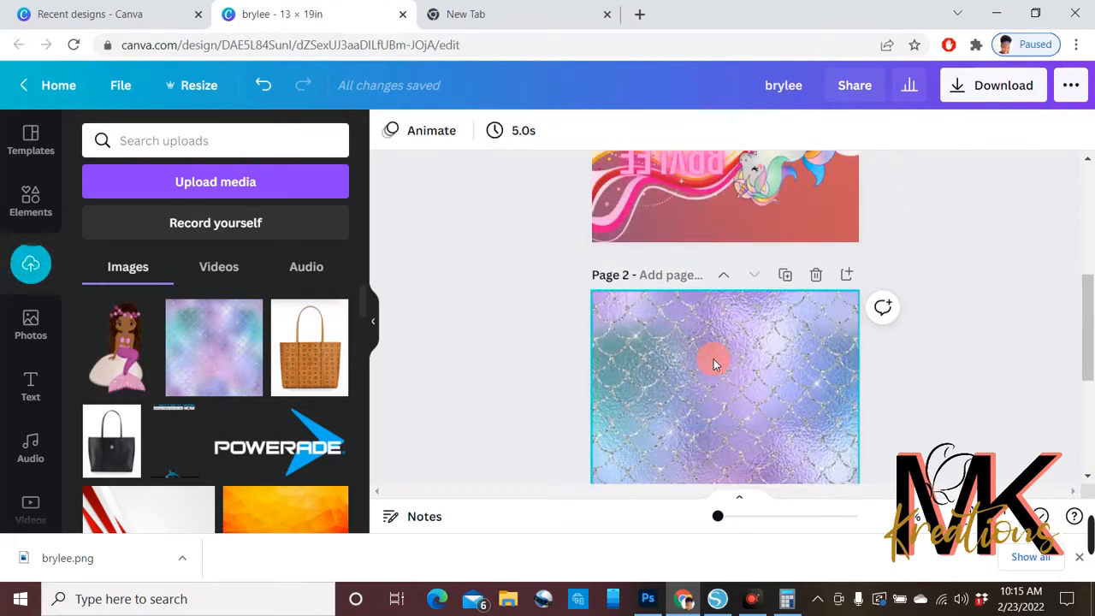
- Add the uploaded pink-tailed mermaid to page 2, shrink it to under a third of the page width, and place it at the top, slightly left of centre
left_click(124, 351)
scroll(753, 385, "down", 3)
scroll(788, 368, "up", 3)
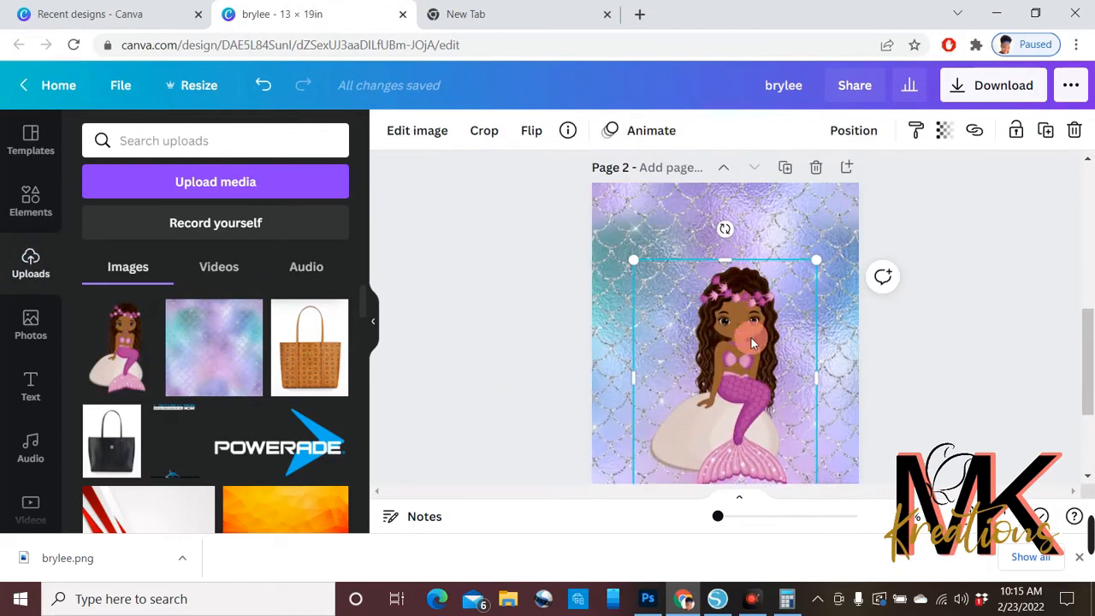
scroll(822, 349, "down", 1)
left_click_drag(823, 265, 745, 236)
left_click_drag(792, 343, 773, 298)
left_click_drag(719, 271, 736, 271)
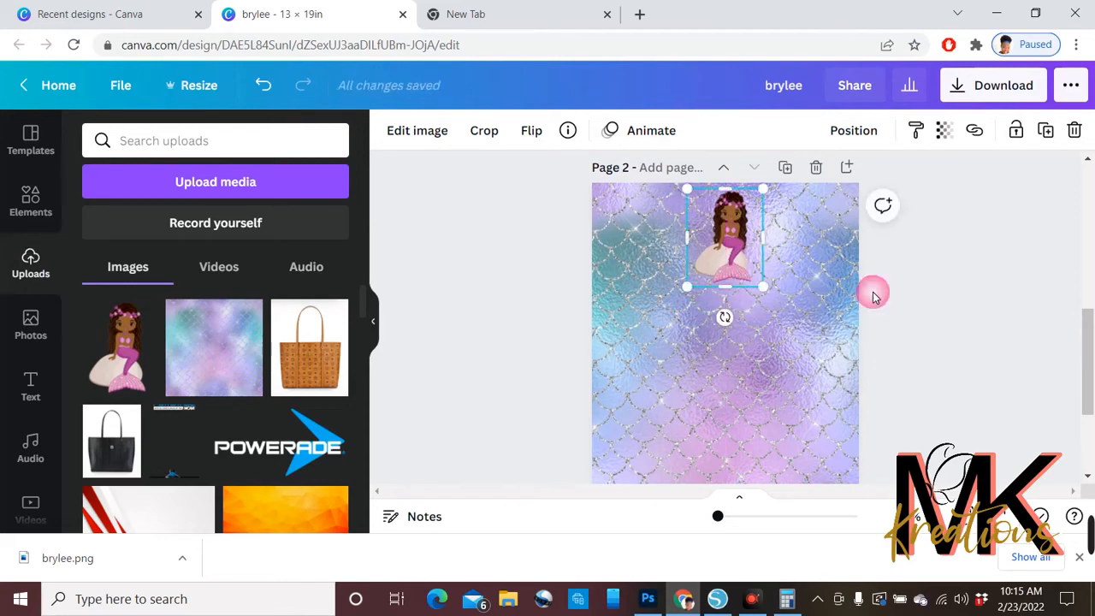
left_click(874, 296)
scroll(735, 247, "down", 1)
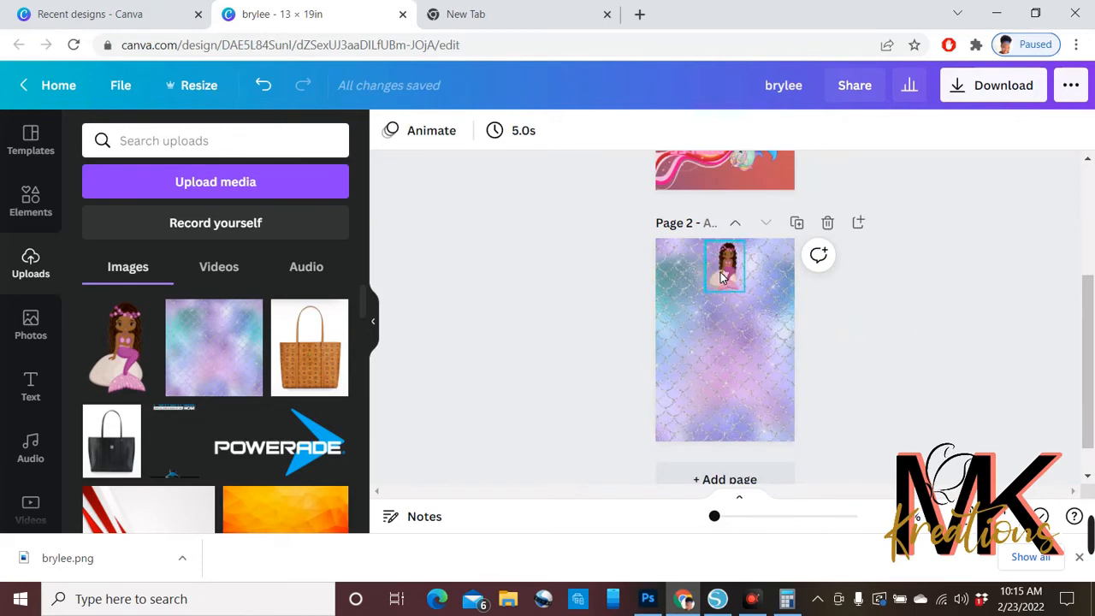
left_click_drag(722, 276, 702, 275)
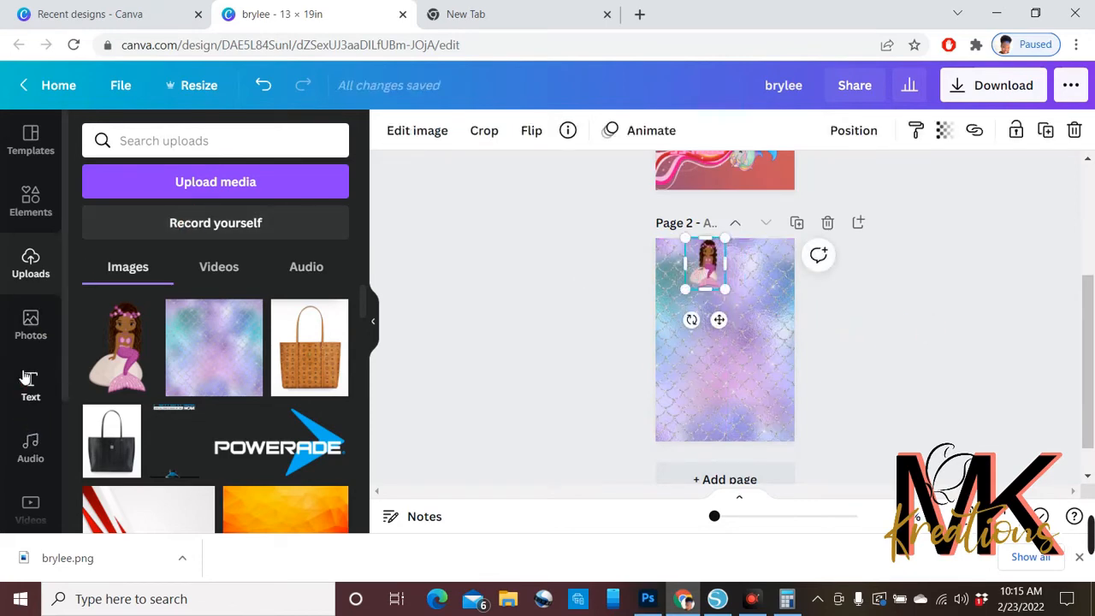
- Add the pink neon GLOW text style to the middle of page 2 and replace its wording with the child's name
left_click(29, 381)
left_click(163, 470)
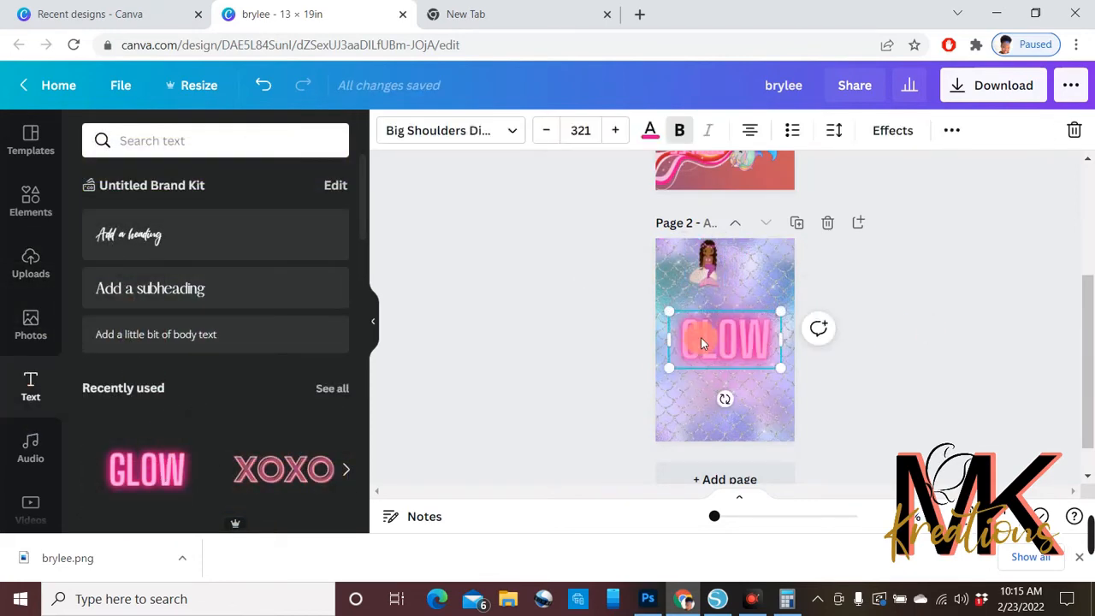
left_click_drag(747, 334, 752, 335)
double_click(770, 340)
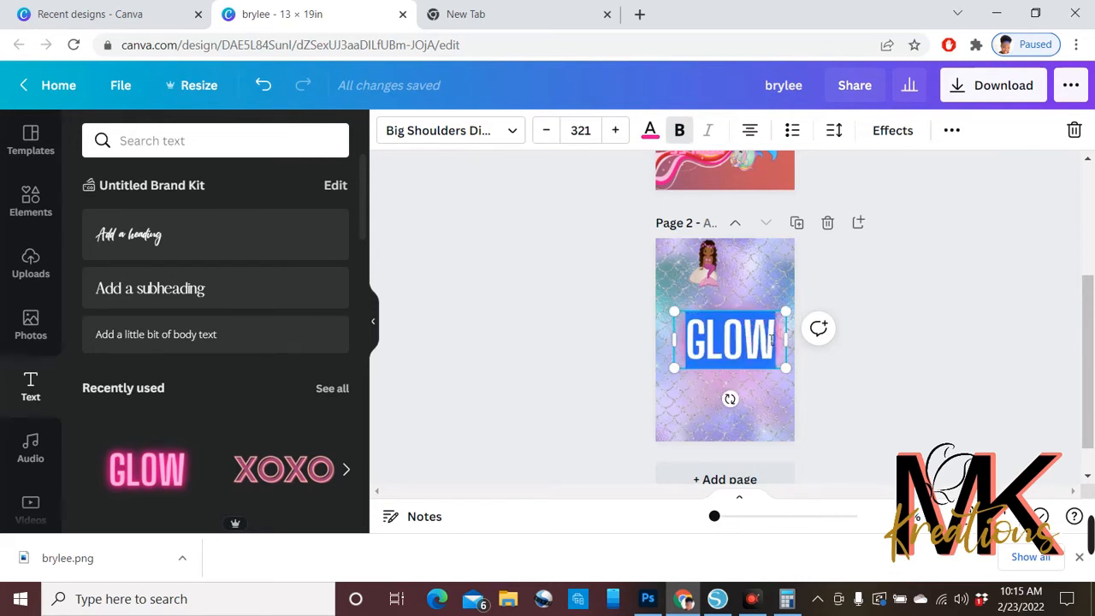
type("BRE")
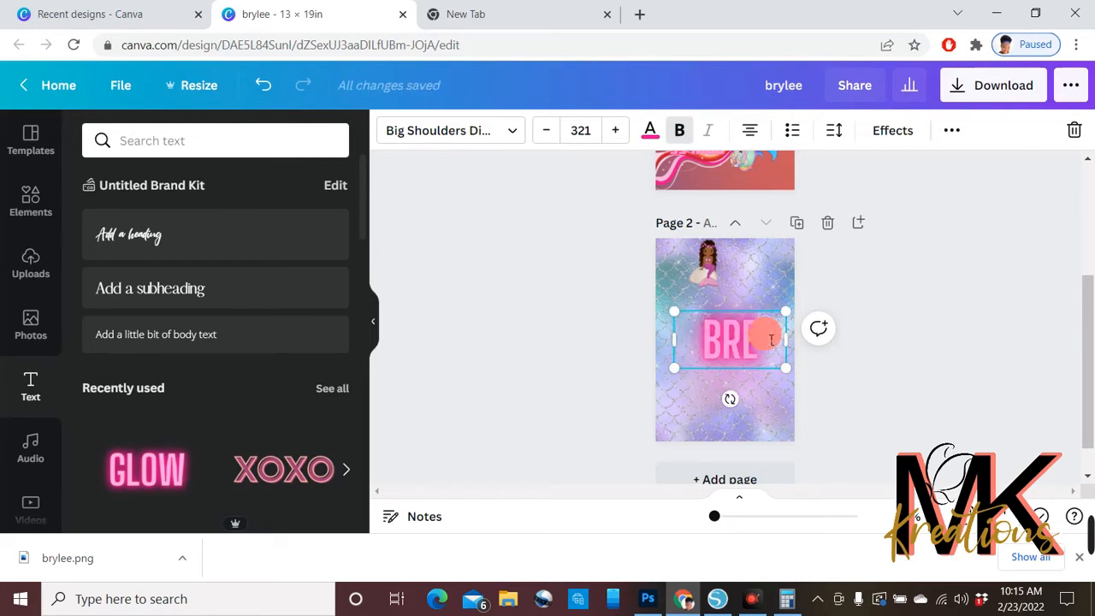
type("YL")
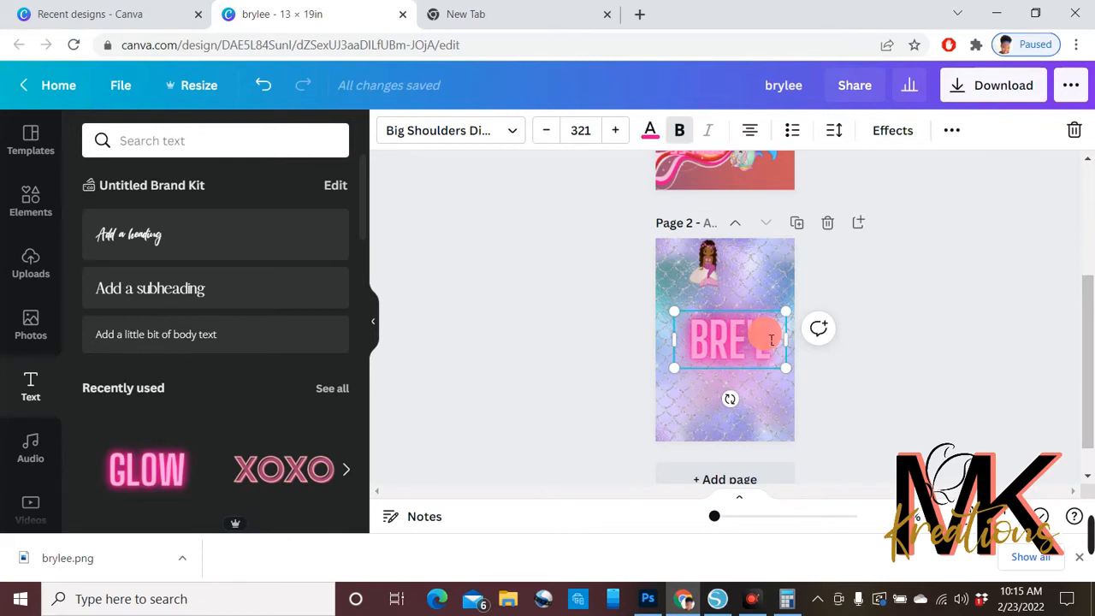
type("ELE")
left_click(723, 341)
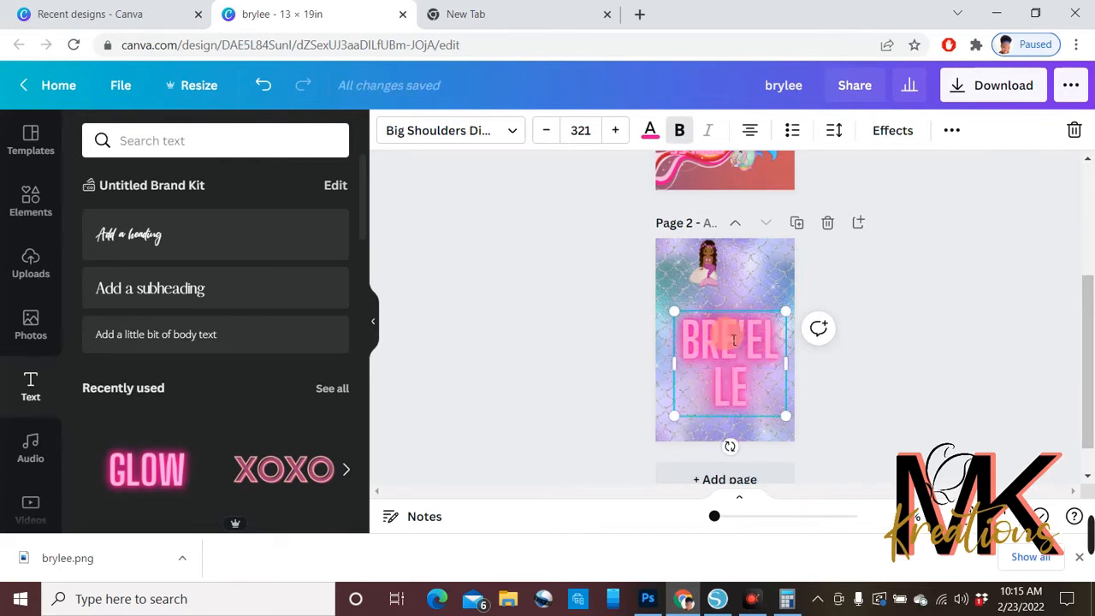
- Correct the spelling of the child's name in the neon text on page 2 and shrink it to font size 160
key("BackSpace")
type("A")
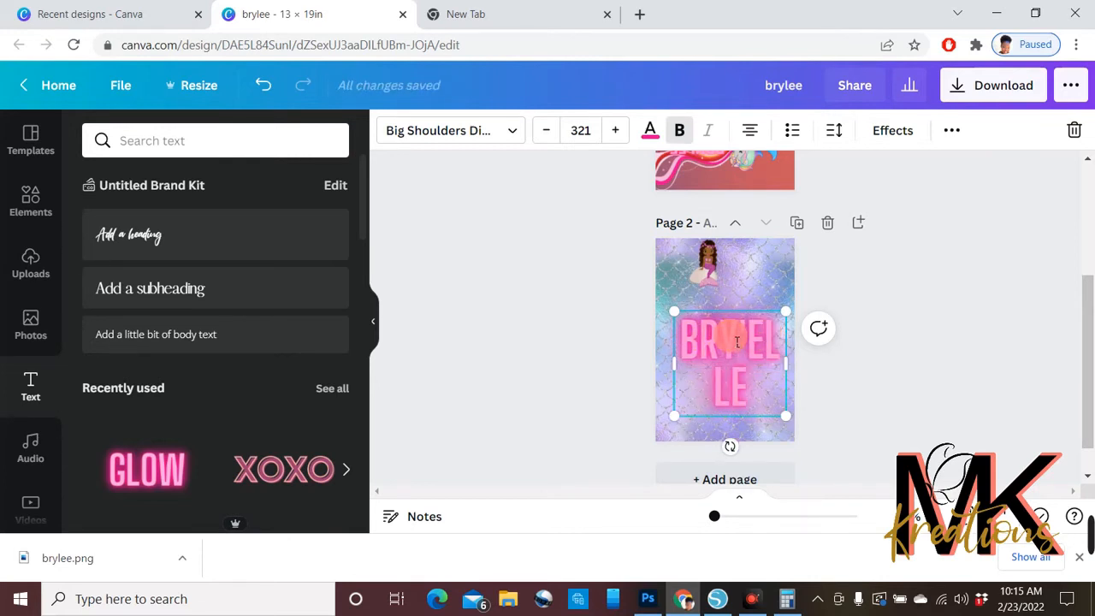
left_click_drag(787, 364, 770, 346)
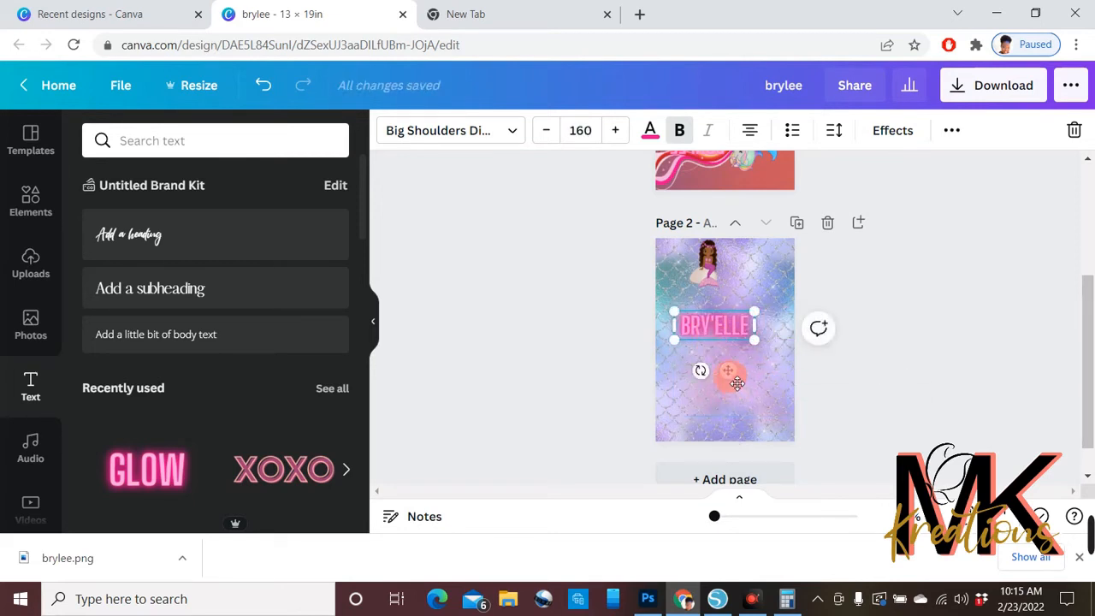
- Move the neon name to the top of page 2, just right of the mermaid
left_click_drag(736, 382, 773, 317)
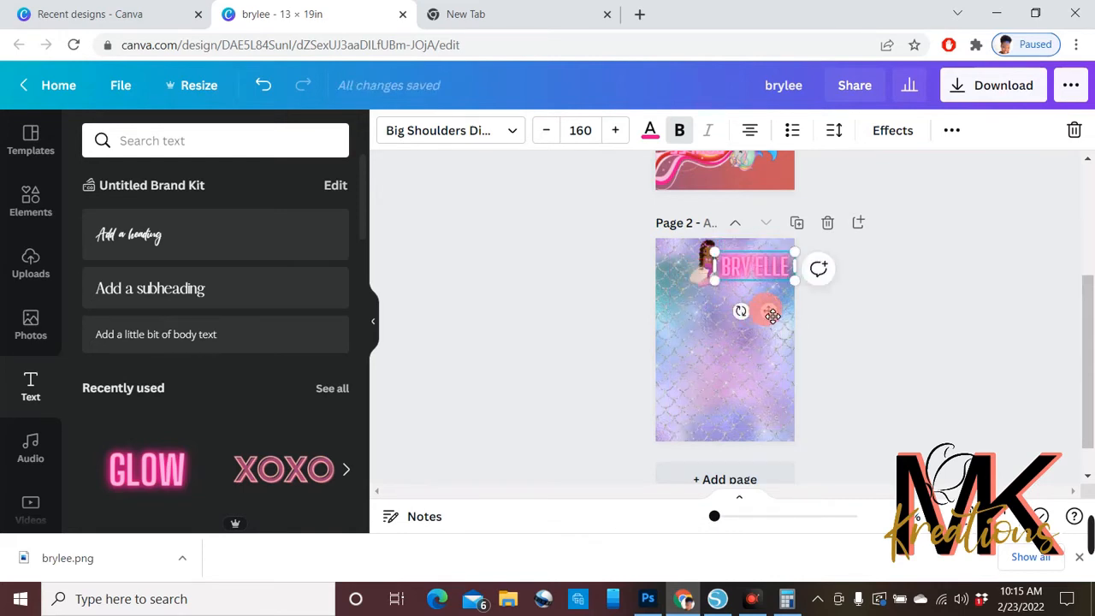
left_click_drag(772, 315, 760, 309)
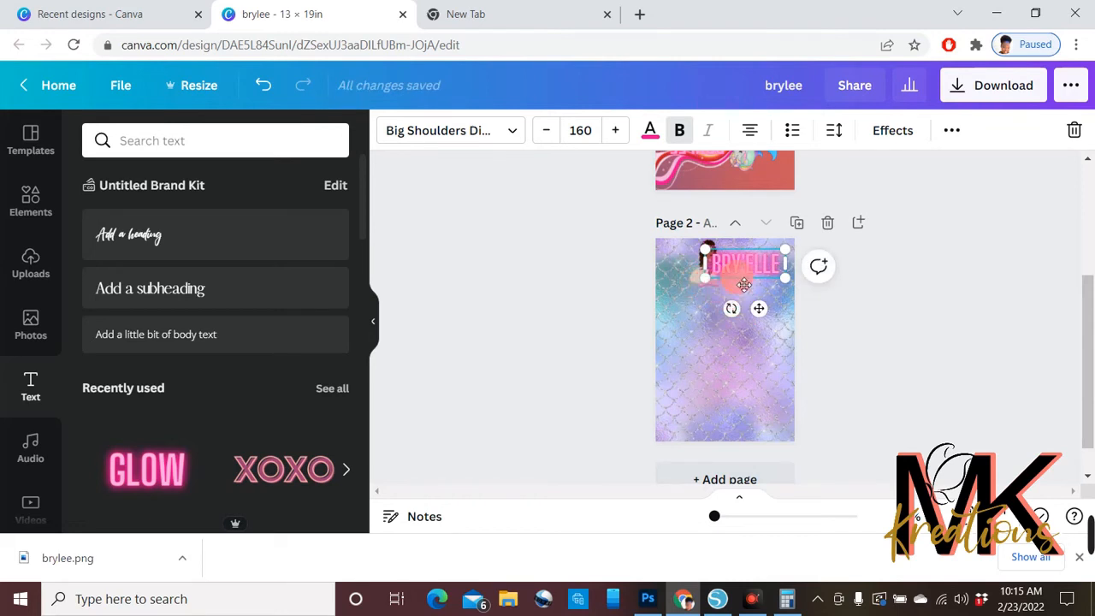
left_click_drag(759, 308, 779, 302)
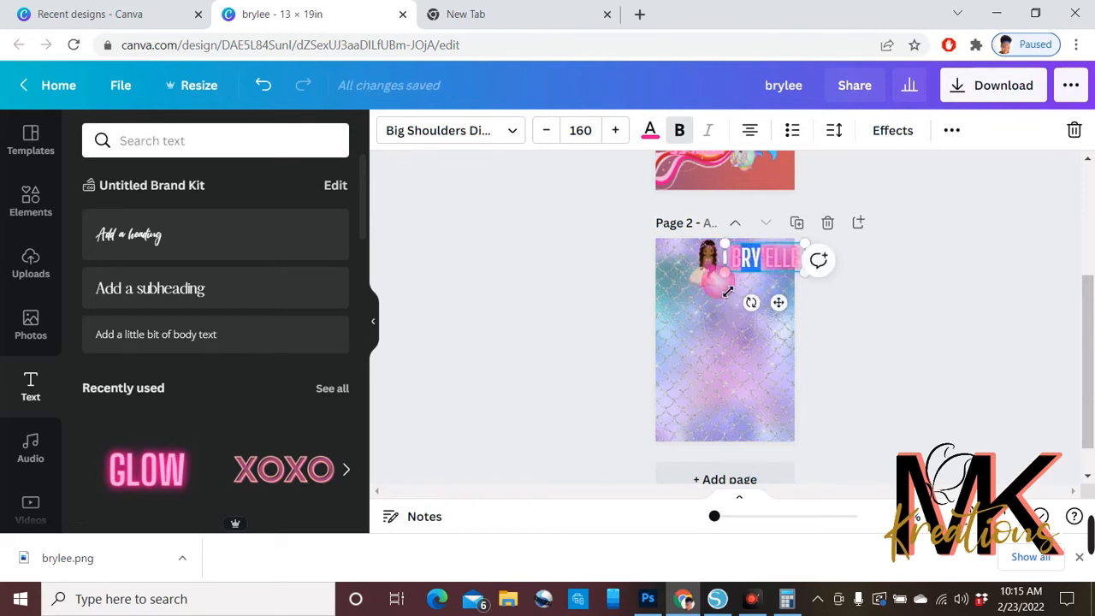
- Shift the mermaid to the page's upper-left margin, then shrink the neon name to size 139 and fit it beside her within the right margin
left_click_drag(709, 288, 691, 291)
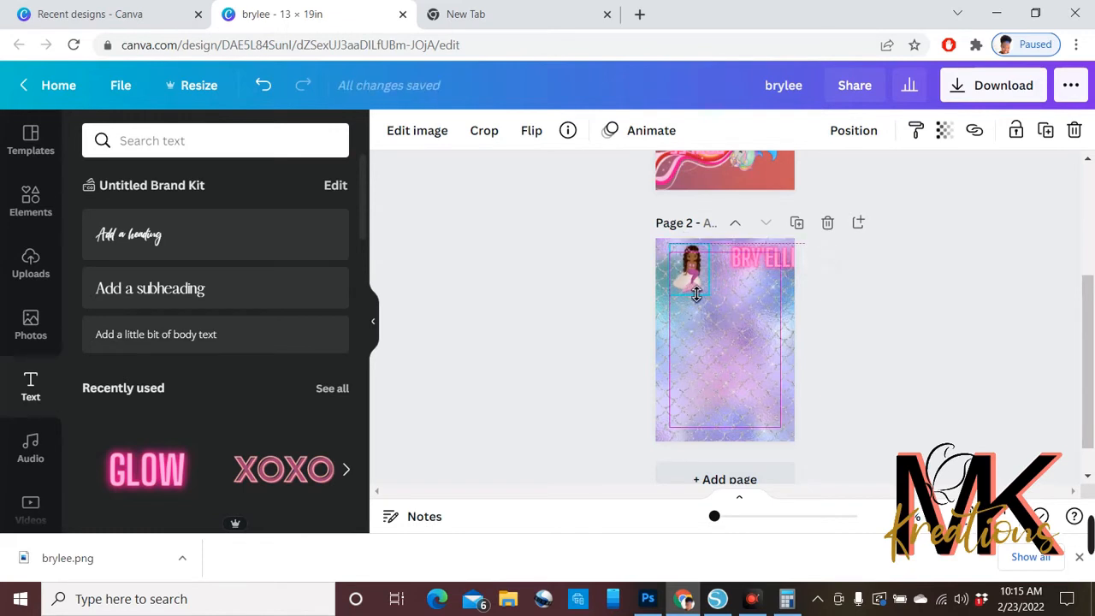
mouse_move(757, 271)
left_mouse_down()
mouse_move(744, 283)
mouse_move(779, 288)
mouse_move(754, 276)
left_mouse_up()
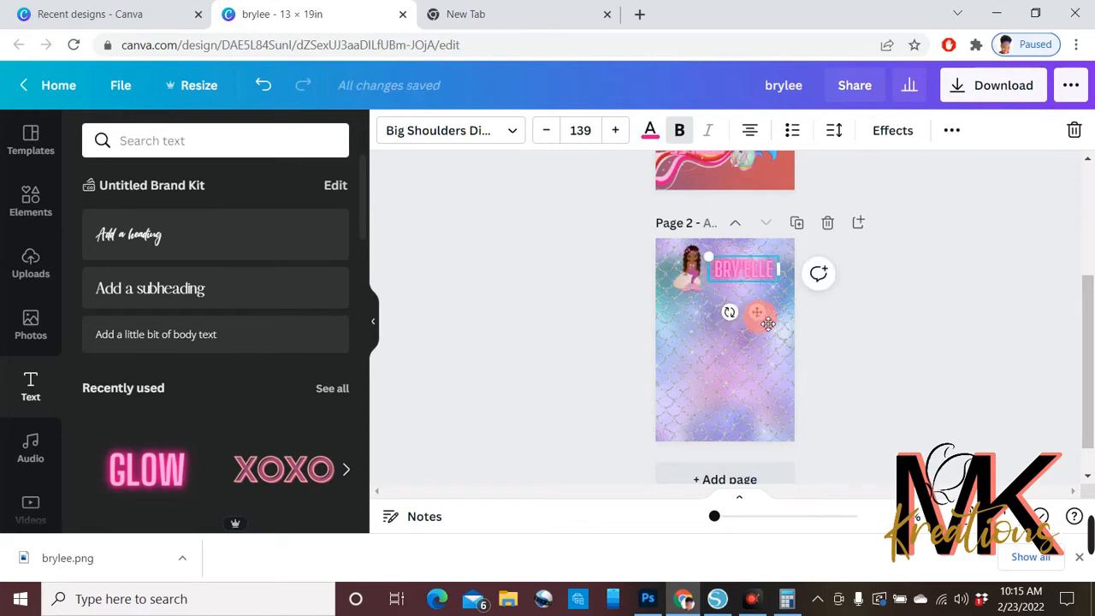
left_click_drag(767, 321, 769, 319)
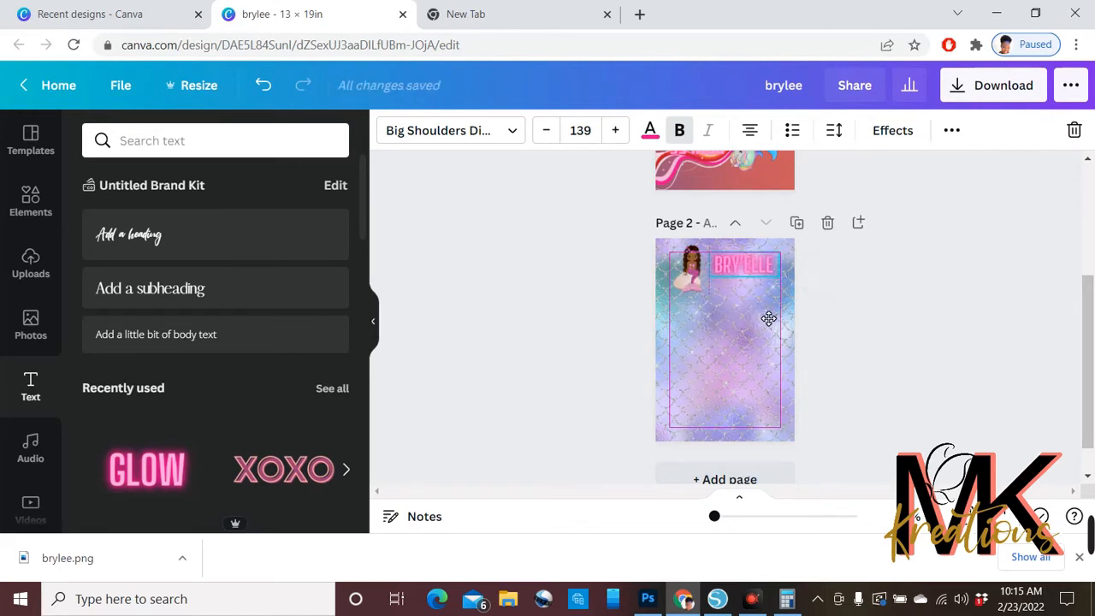
- Shrink the mermaid slightly so she sits just left of the neon name at the top of page 2
left_click(711, 274)
left_click(665, 284)
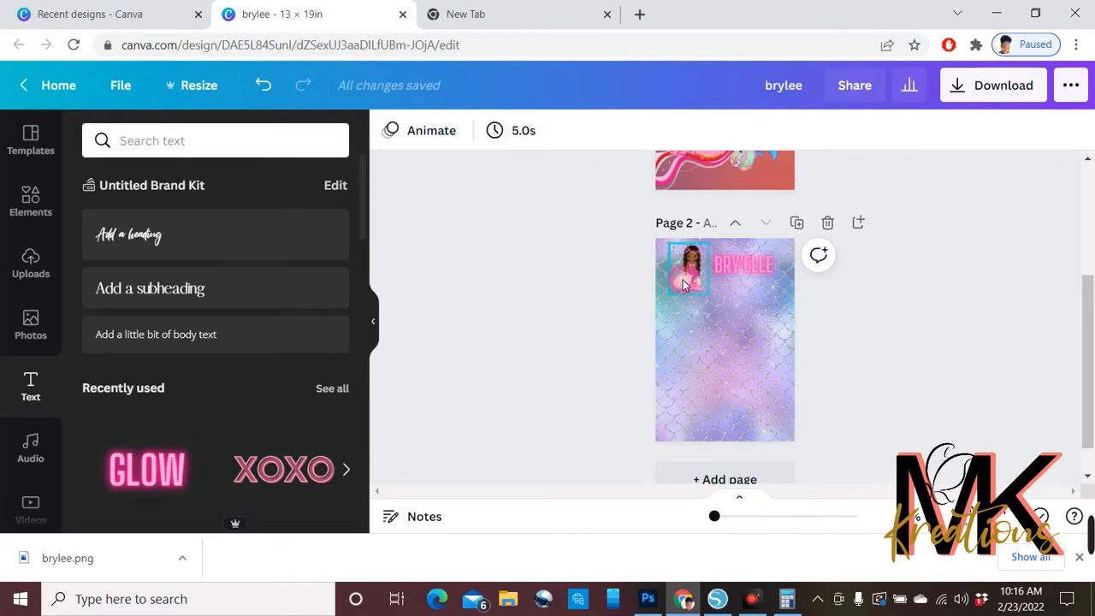
left_click_drag(683, 280, 717, 321)
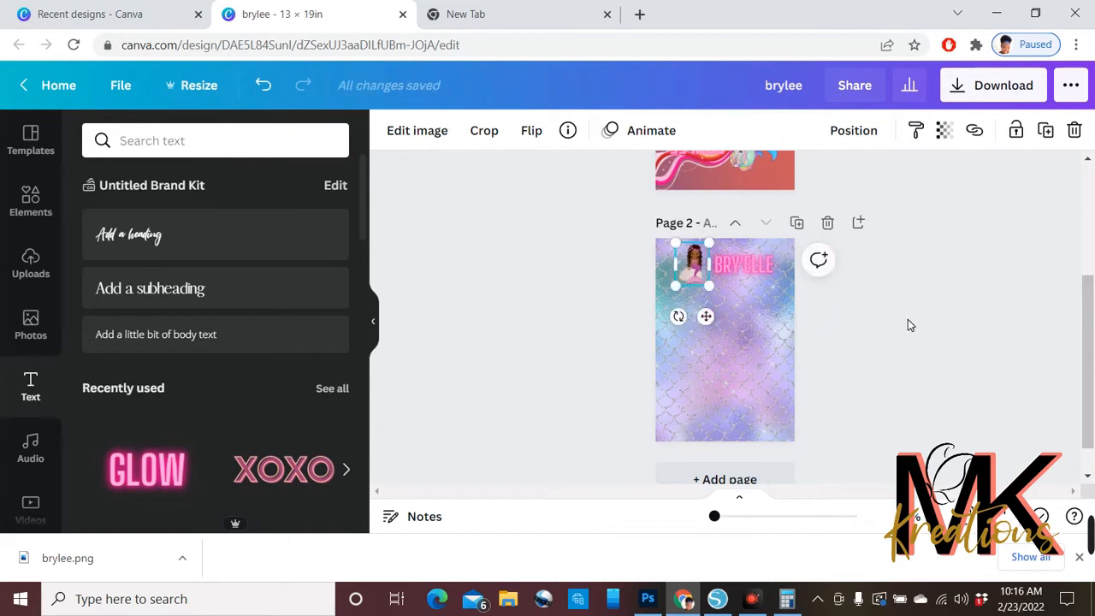
left_click(906, 322)
- Compare the mirrored unicorn layout on page 1 with the mermaid layout on page 2
scroll(893, 349, "up", 1)
scroll(892, 348, "up", 2)
scroll(899, 340, "down", 2)
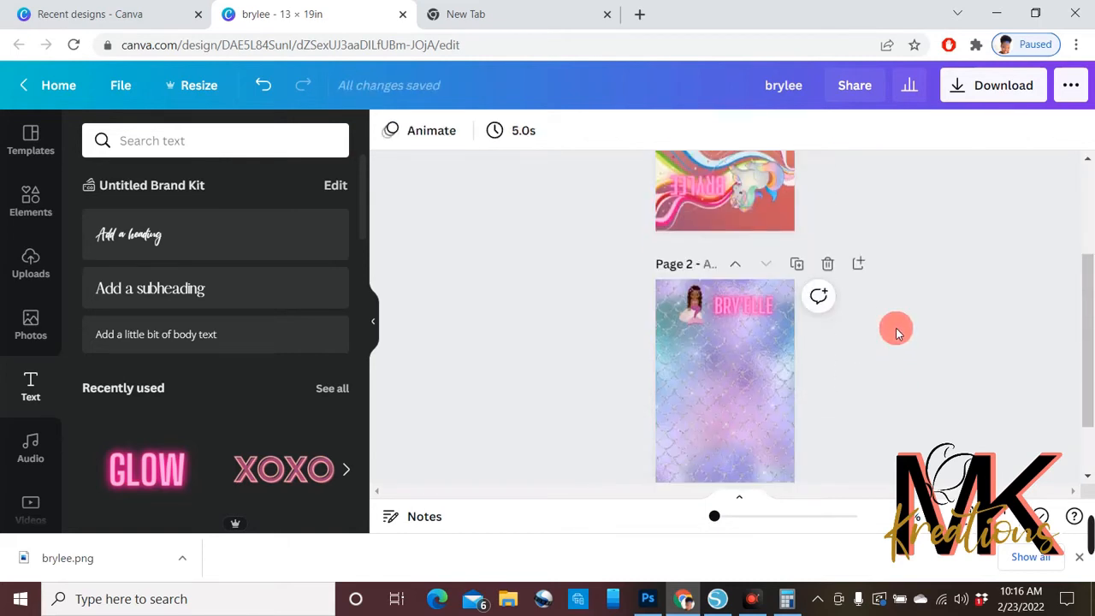
scroll(776, 295, "up", 1)
scroll(778, 295, "down", 2)
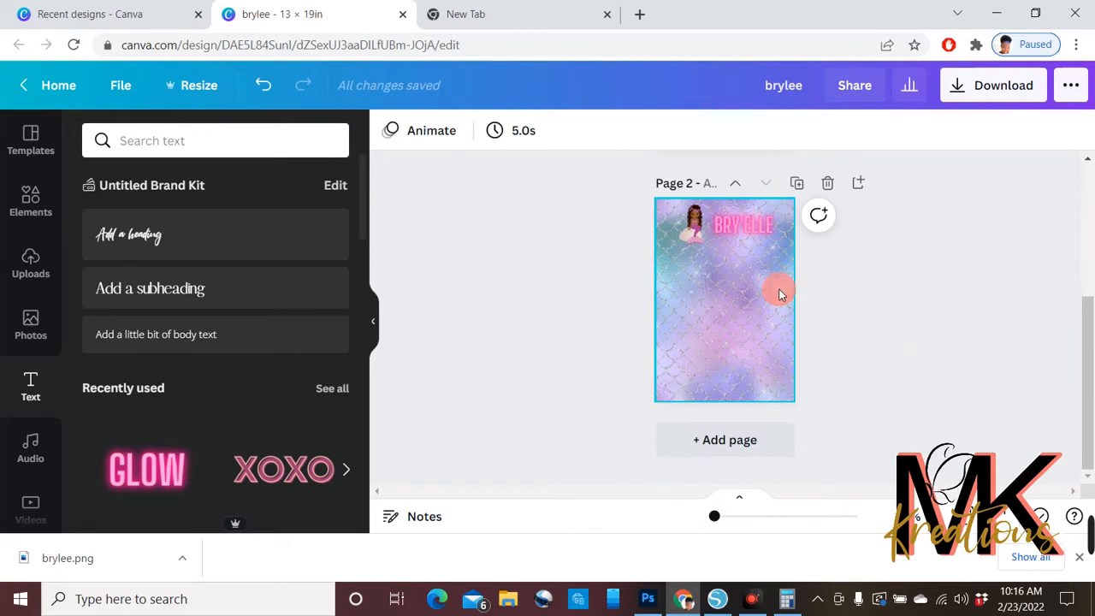
scroll(779, 294, "up", 1)
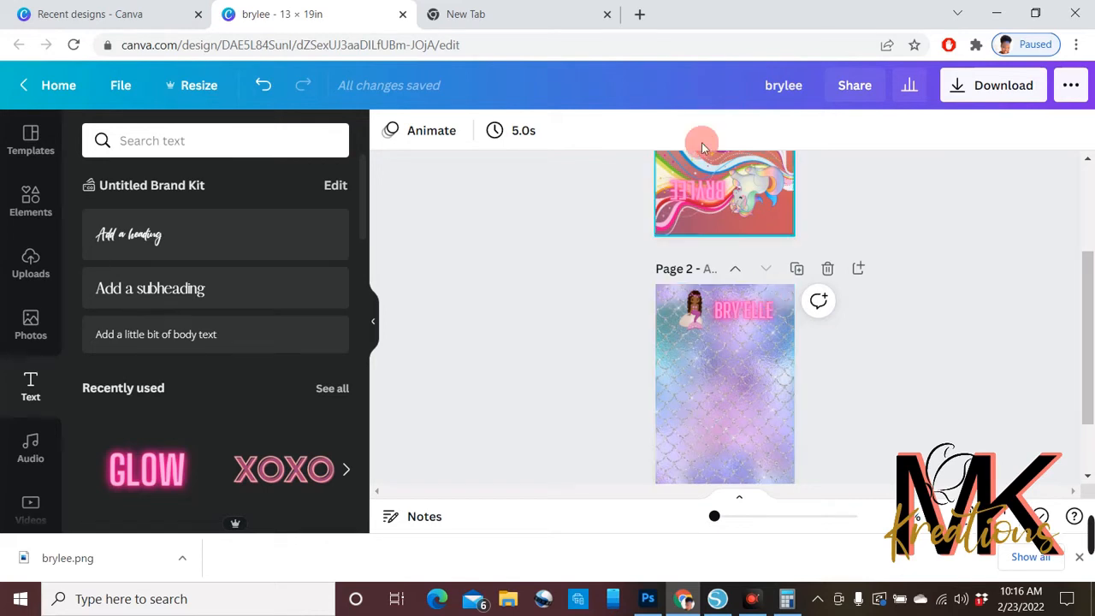
scroll(777, 295, "up", 3)
scroll(777, 298, "down", 1)
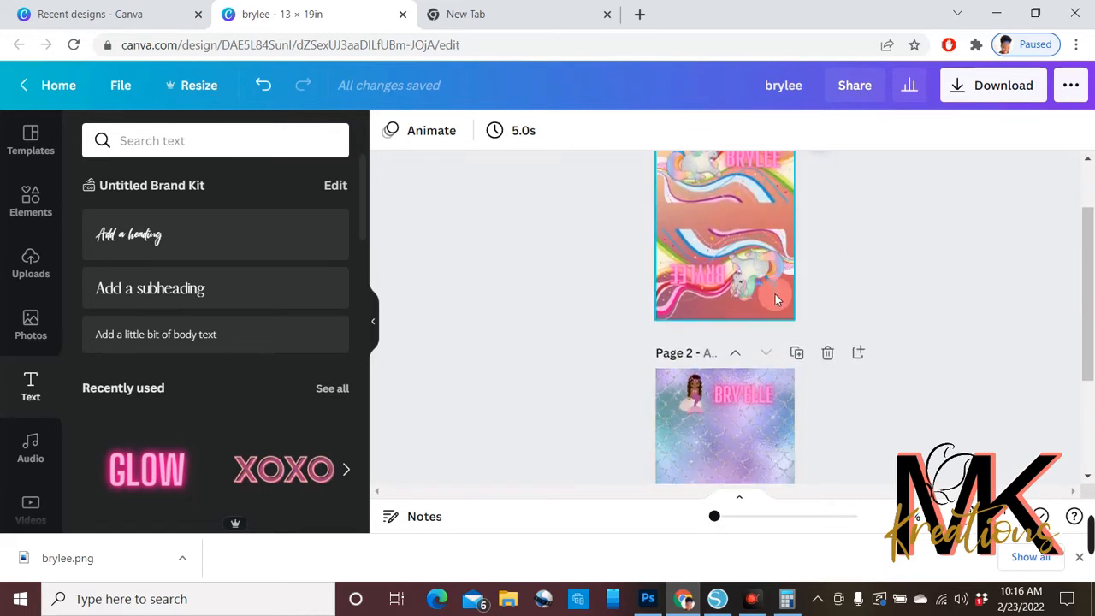
left_click(777, 299)
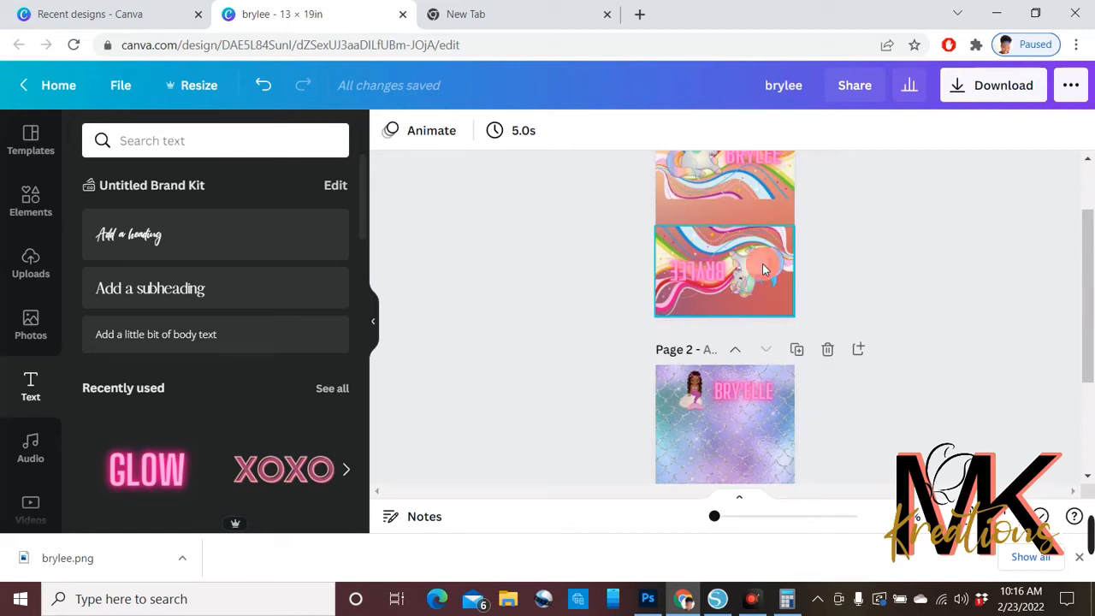
scroll(777, 300, "down", 2)
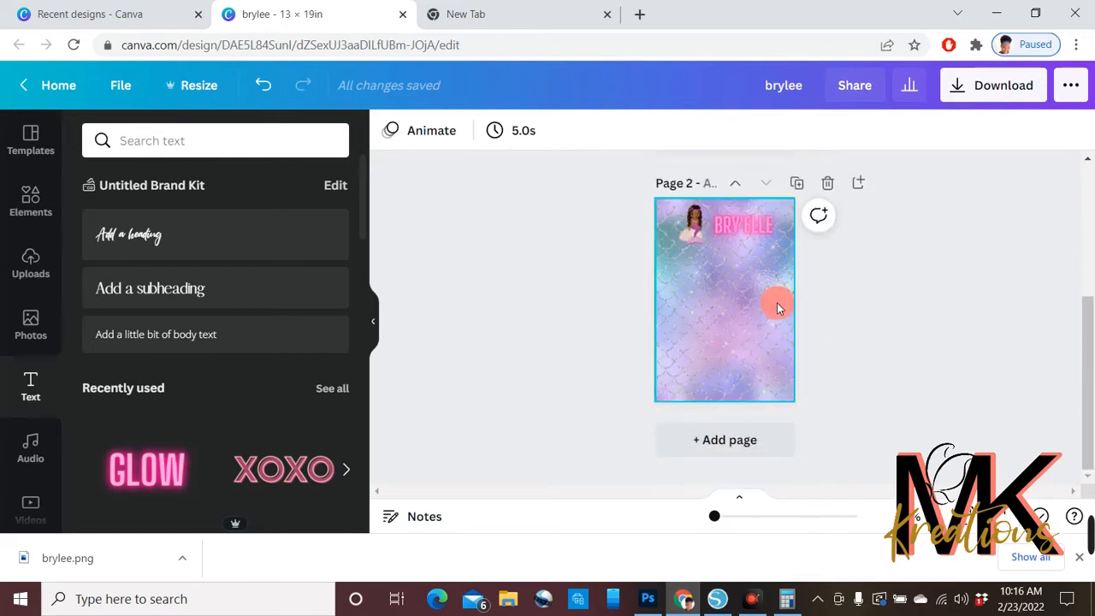
- Browse all the Mermaid element results for another decoration that suits page 2
left_click(36, 213)
scroll(285, 368, "down", 5)
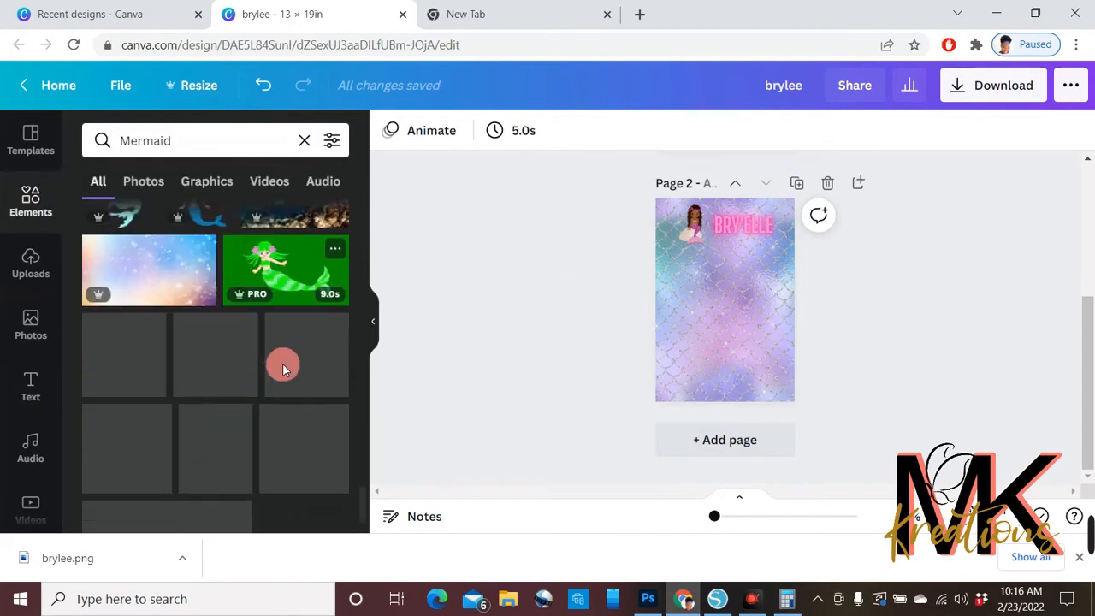
scroll(285, 363, "down", 5)
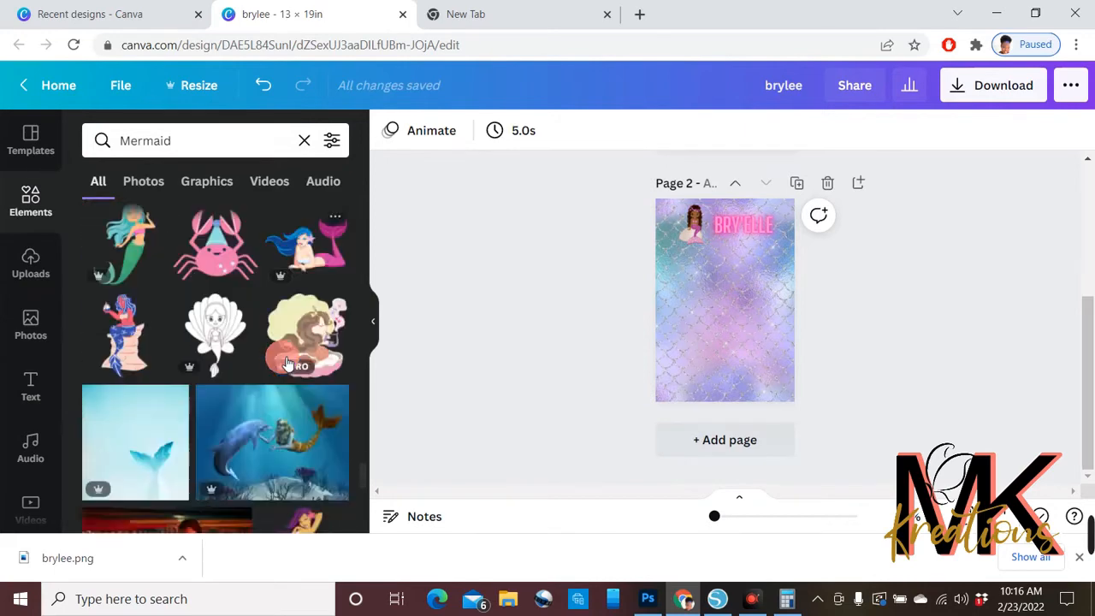
scroll(283, 357, "down", 5)
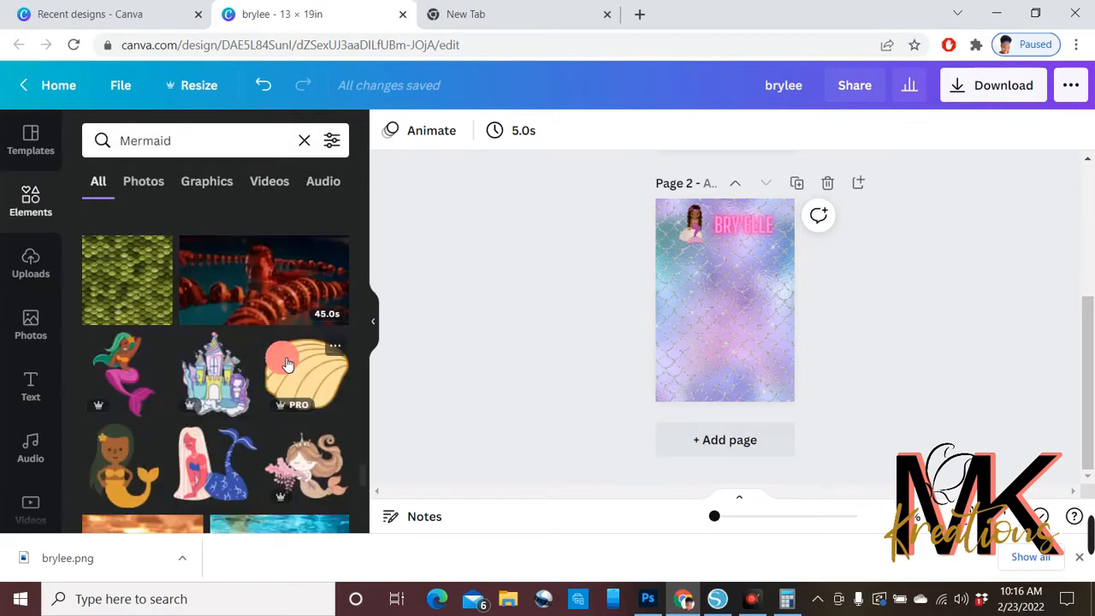
scroll(284, 359, "down", 5)
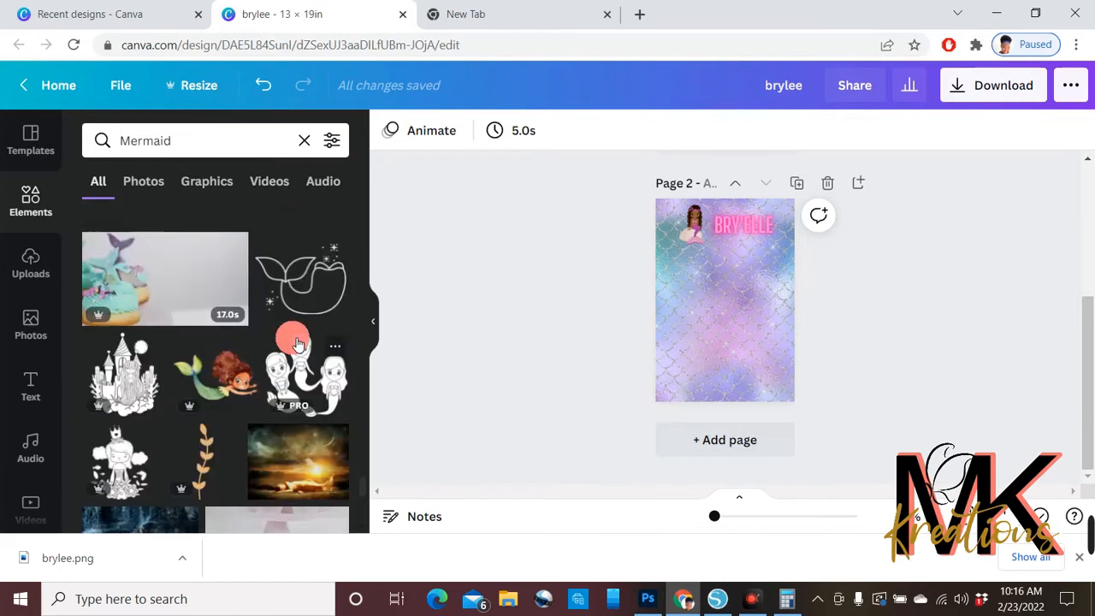
scroll(291, 351, "down", 5)
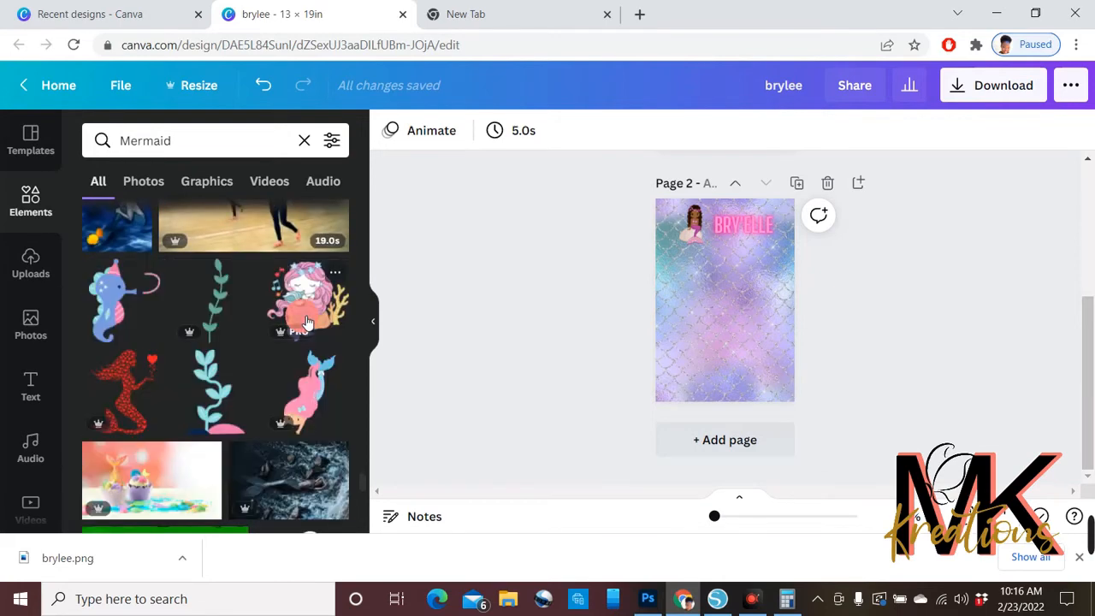
scroll(316, 343, "down", 5)
left_click_drag(361, 514, 348, 196)
scroll(284, 333, "down", 5)
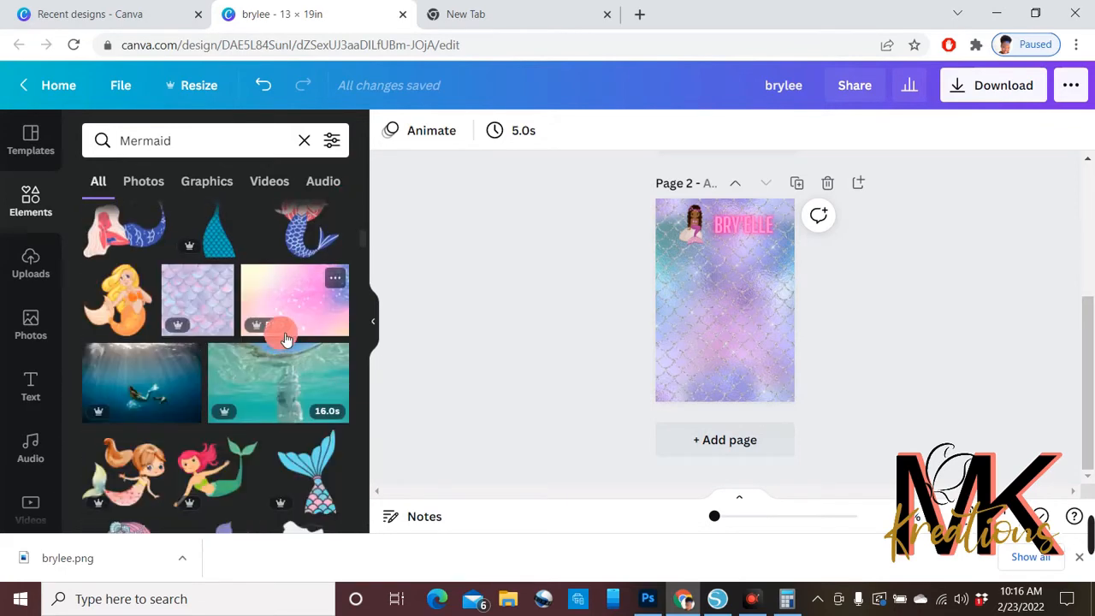
scroll(284, 335, "down", 5)
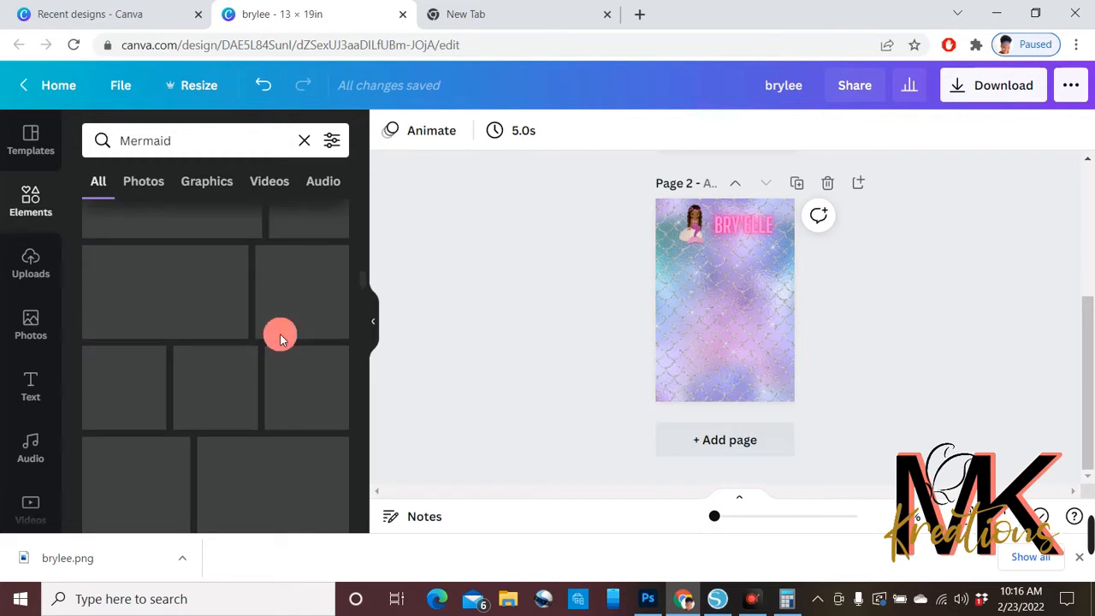
scroll(280, 336, "down", 10)
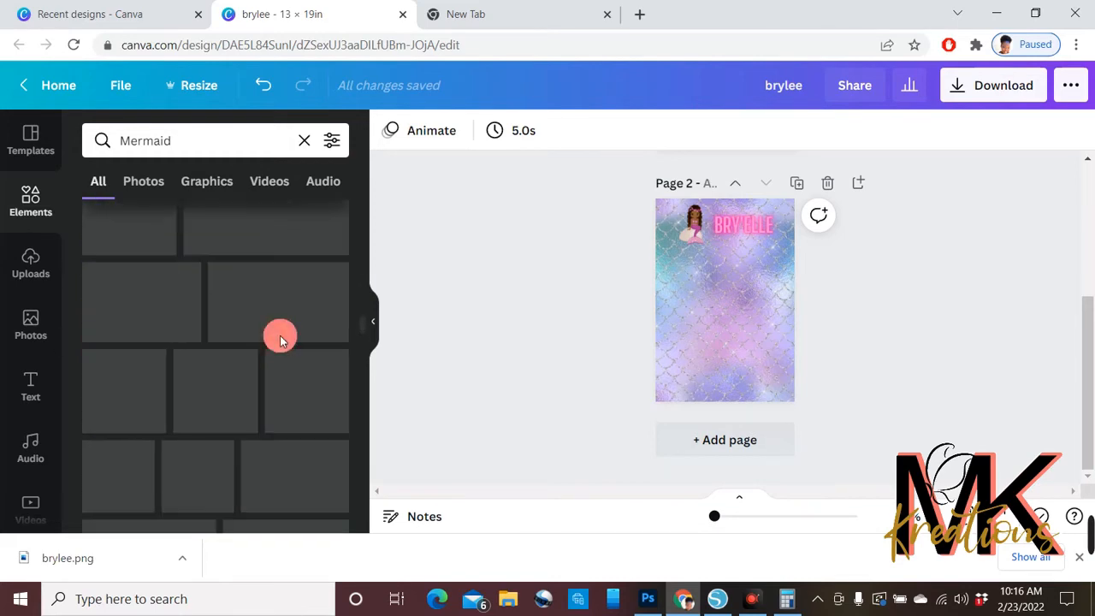
scroll(280, 338, "down", 5)
scroll(285, 330, "down", 3)
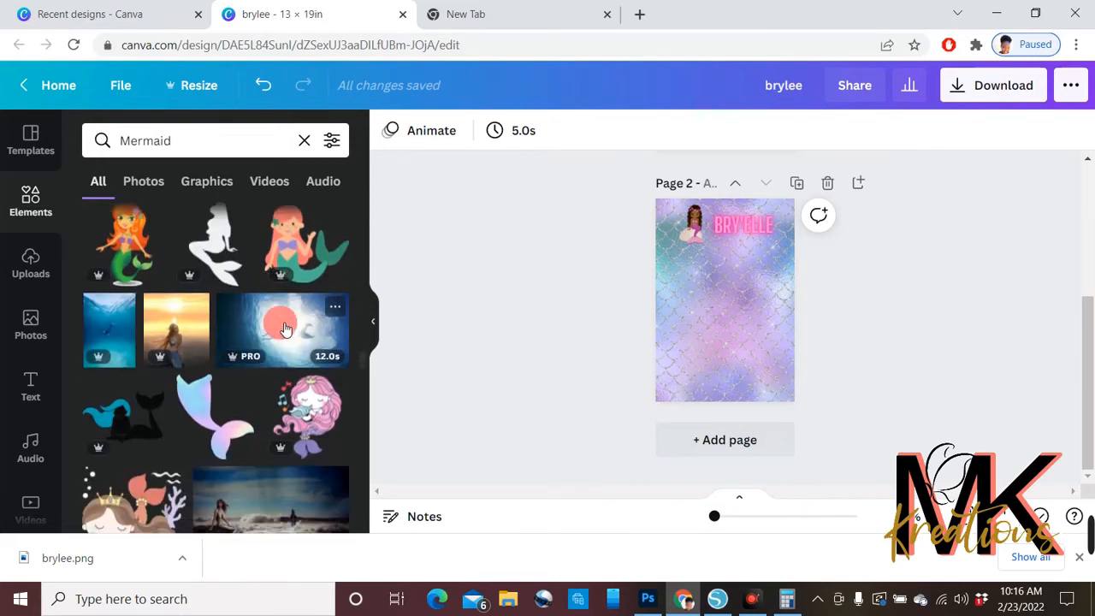
scroll(285, 329, "down", 2)
scroll(285, 330, "up", 2)
scroll(347, 308, "up", 2)
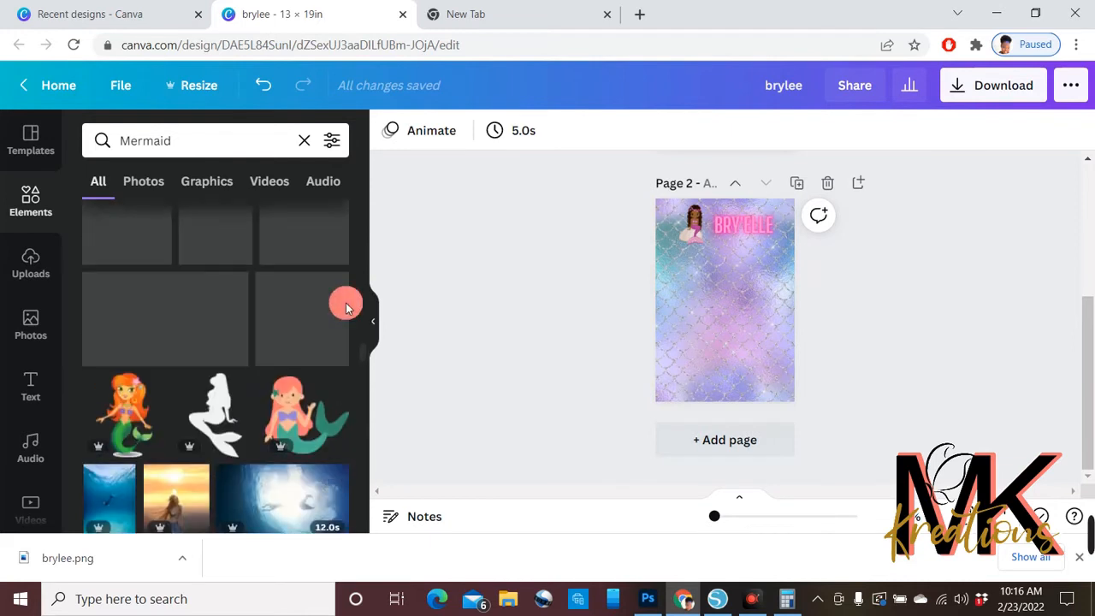
scroll(304, 266, "up", 2)
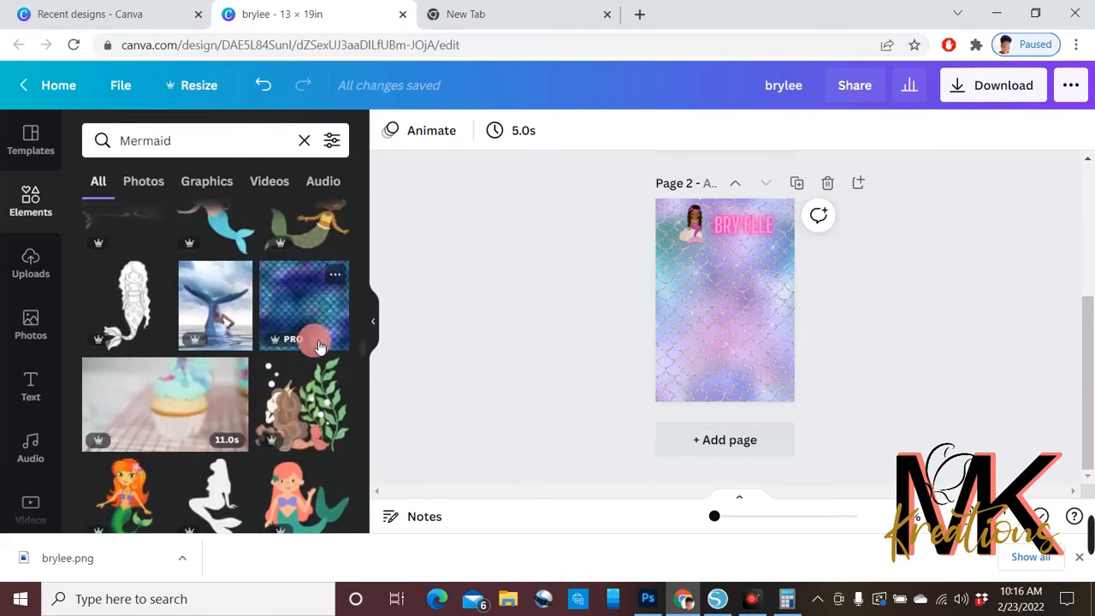
scroll(318, 345, "down", 8)
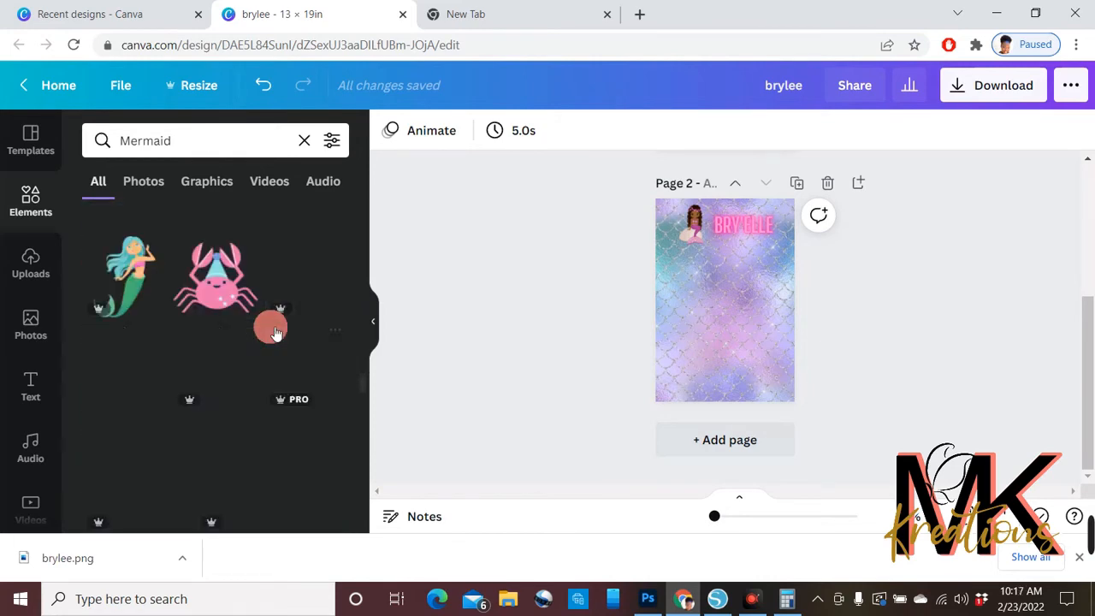
scroll(274, 333, "down", 3)
scroll(274, 333, "down", 10)
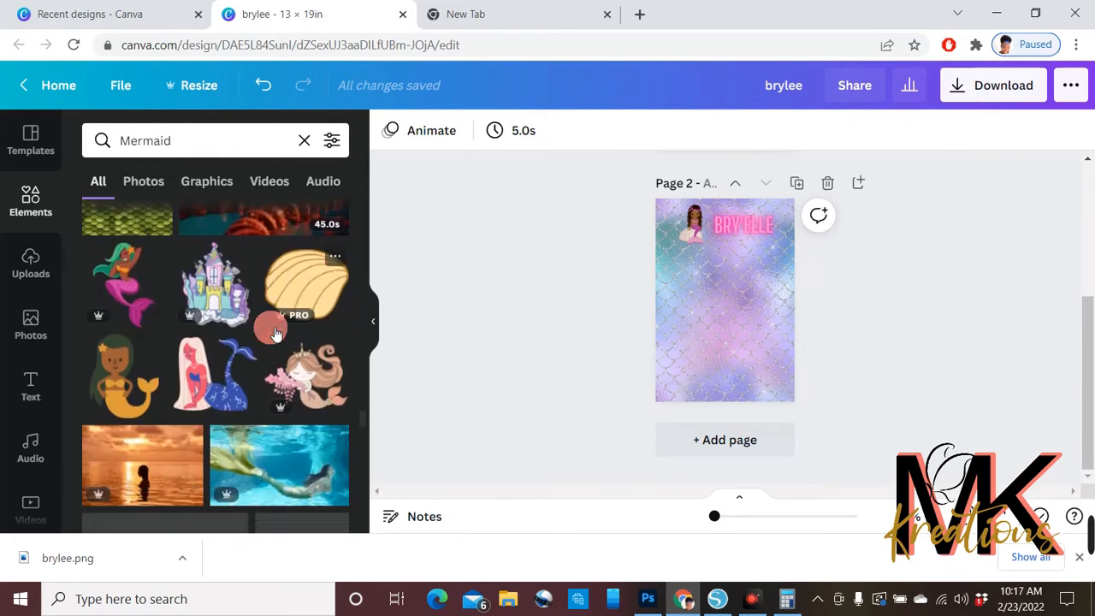
scroll(274, 325, "down", 10)
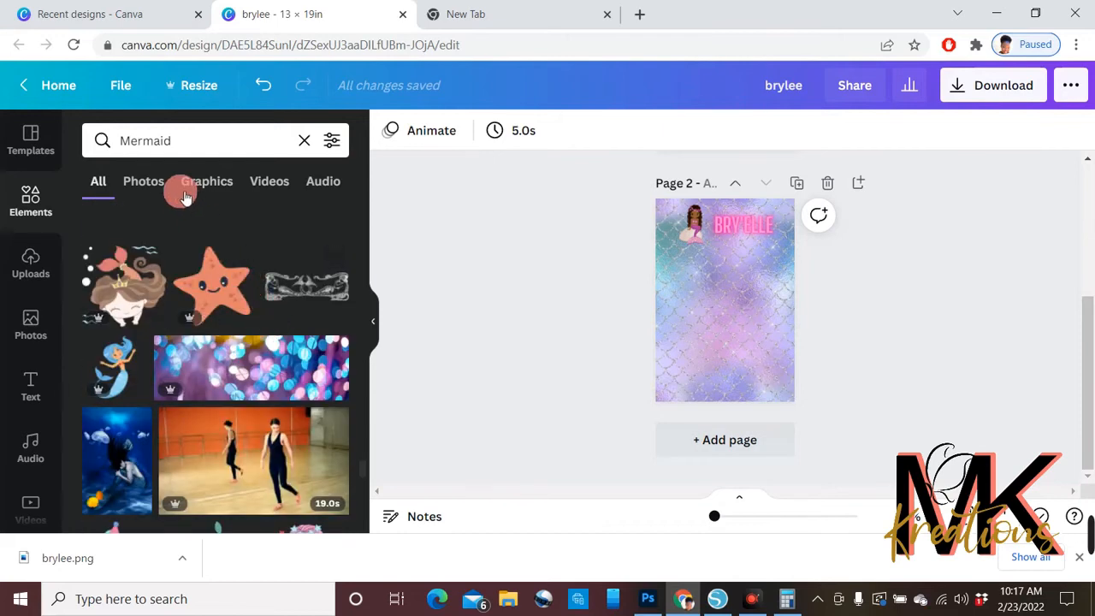
- Limit the Mermaid results to graphics and add the swimming blonde mermaid with the pink and green tail to the middle of page 2
left_click(207, 186)
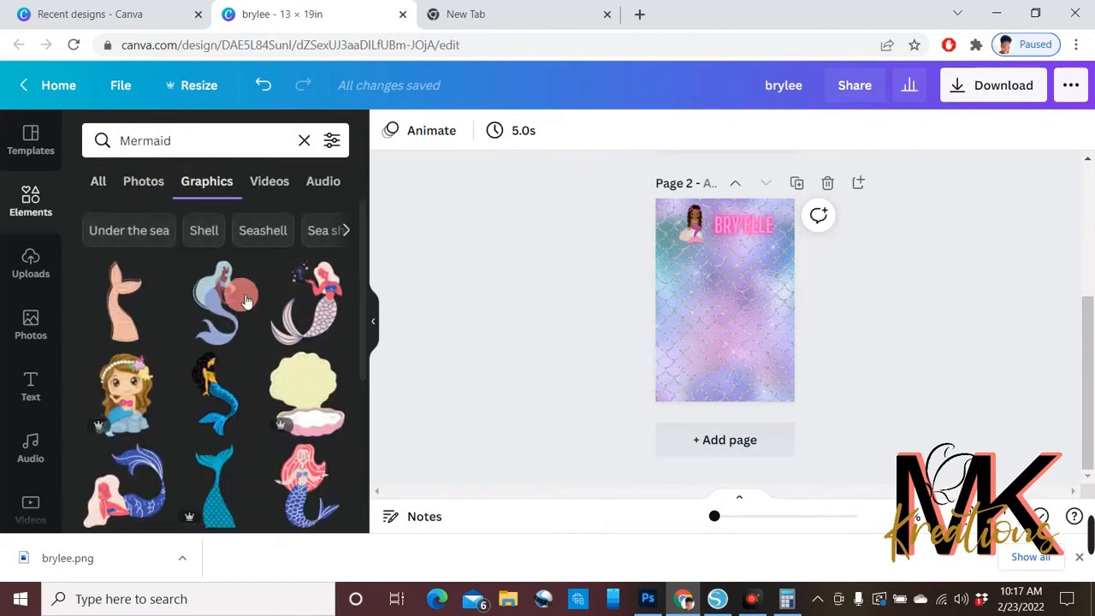
scroll(243, 299, "down", 10)
scroll(246, 301, "down", 10)
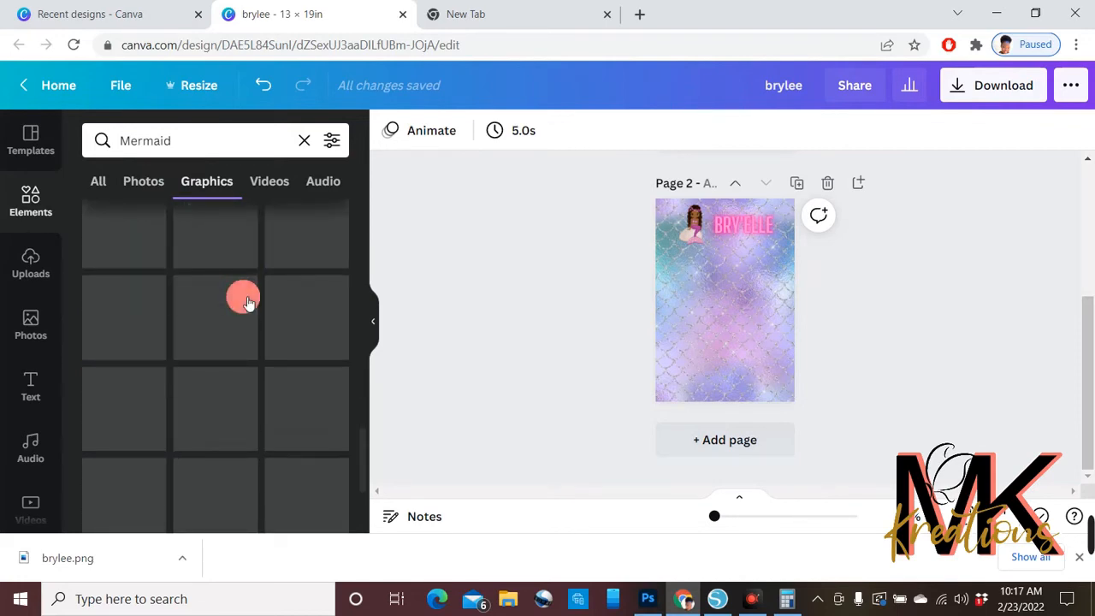
scroll(243, 299, "up", 2)
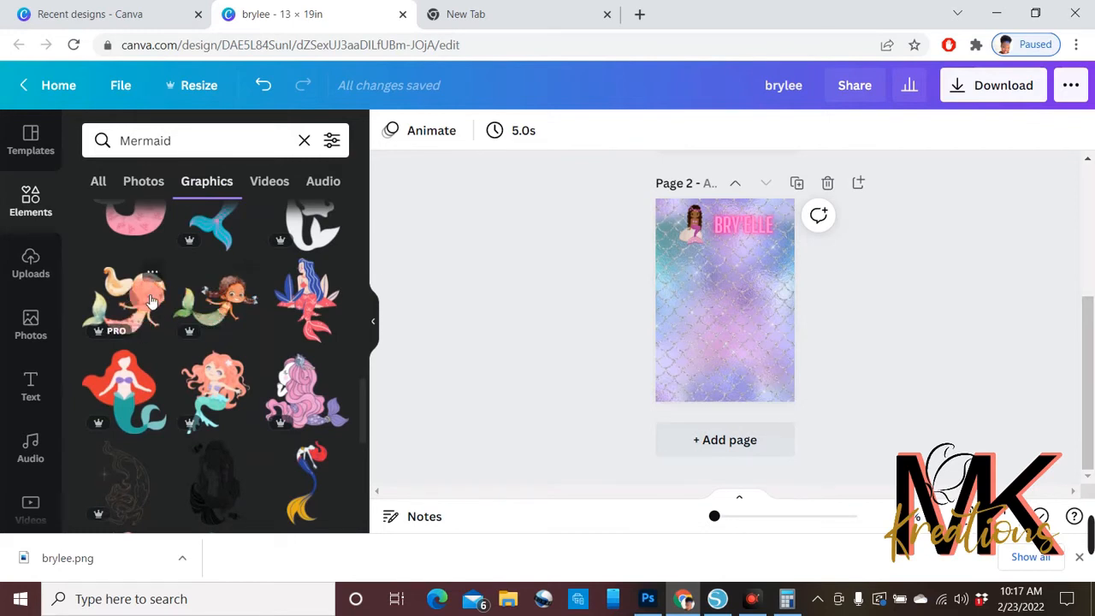
scroll(205, 306, "down", 3)
scroll(259, 313, "up", 3)
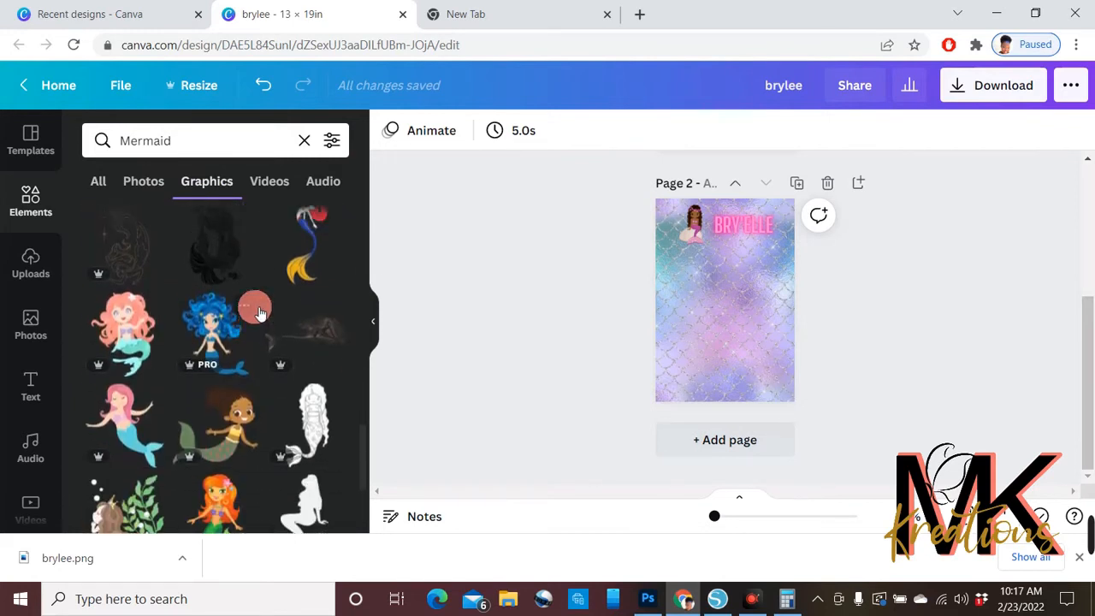
left_click(146, 325)
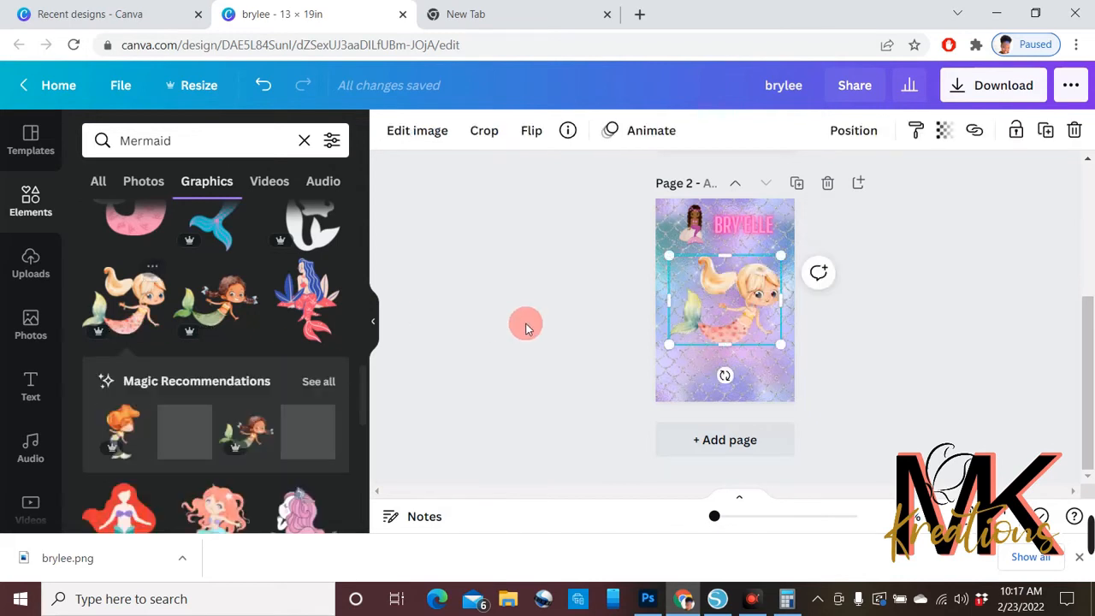
- Shrink the swimming blonde mermaid to under half its size and place it over the end of the neon name on page 2
left_click_drag(788, 267, 717, 305)
left_click_drag(707, 352, 708, 335)
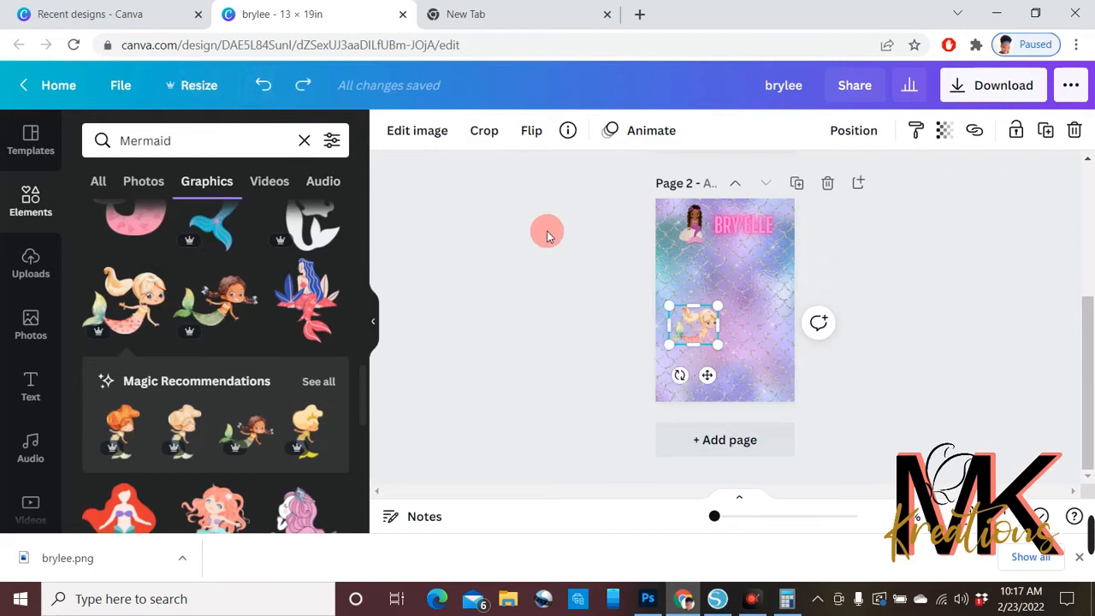
left_click_drag(695, 322, 777, 235)
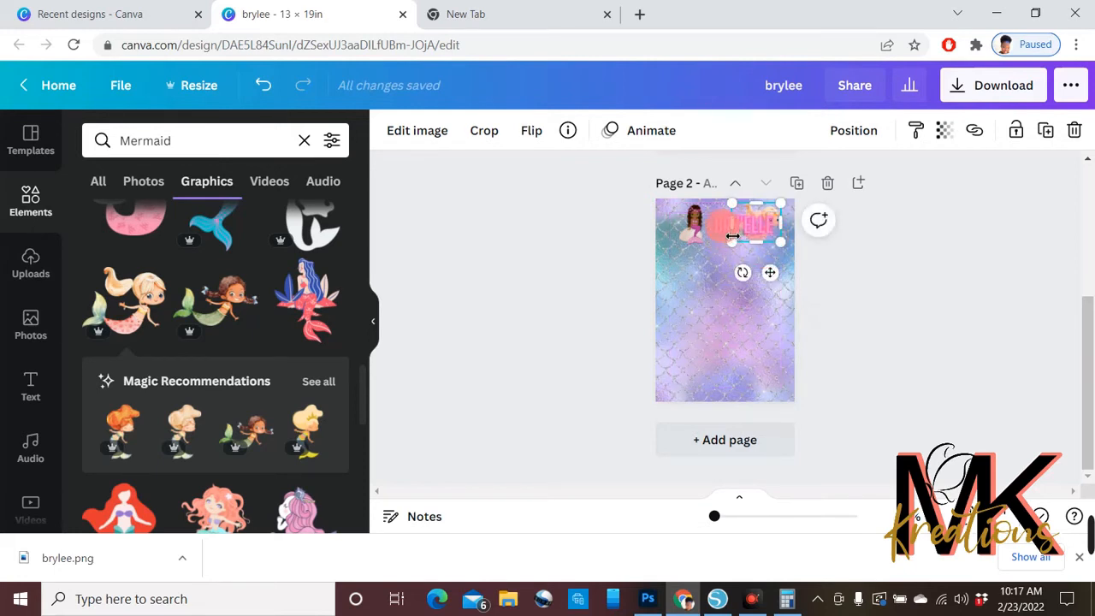
left_click(812, 247)
- Scale the neon name down to font size 107 and position it between the two mermaids
left_click(749, 226)
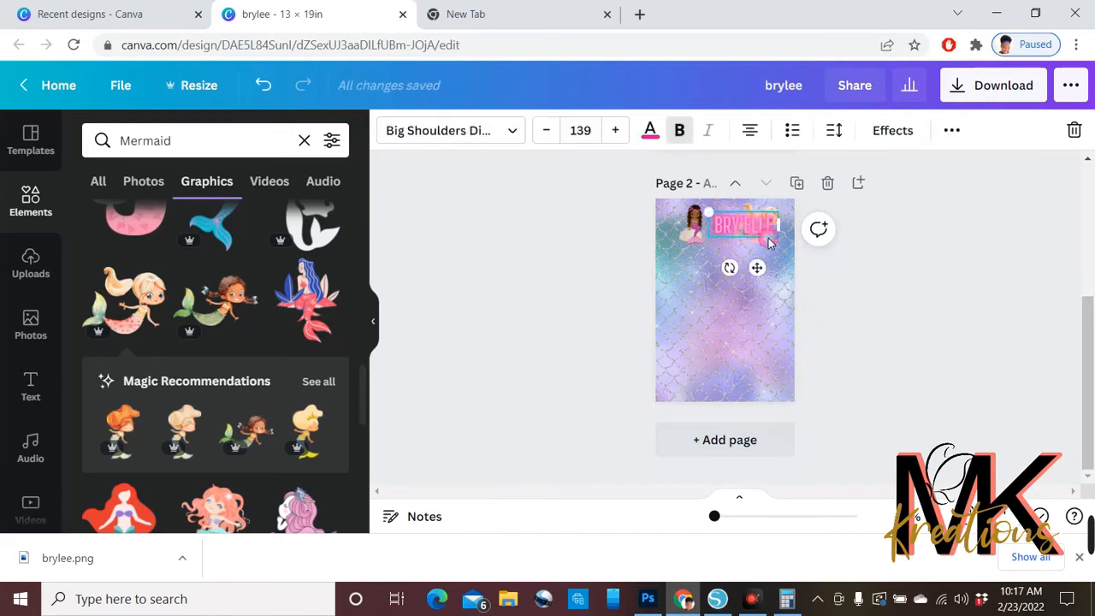
left_click_drag(718, 227, 734, 231)
left_click_drag(768, 268, 758, 272)
left_click(911, 287)
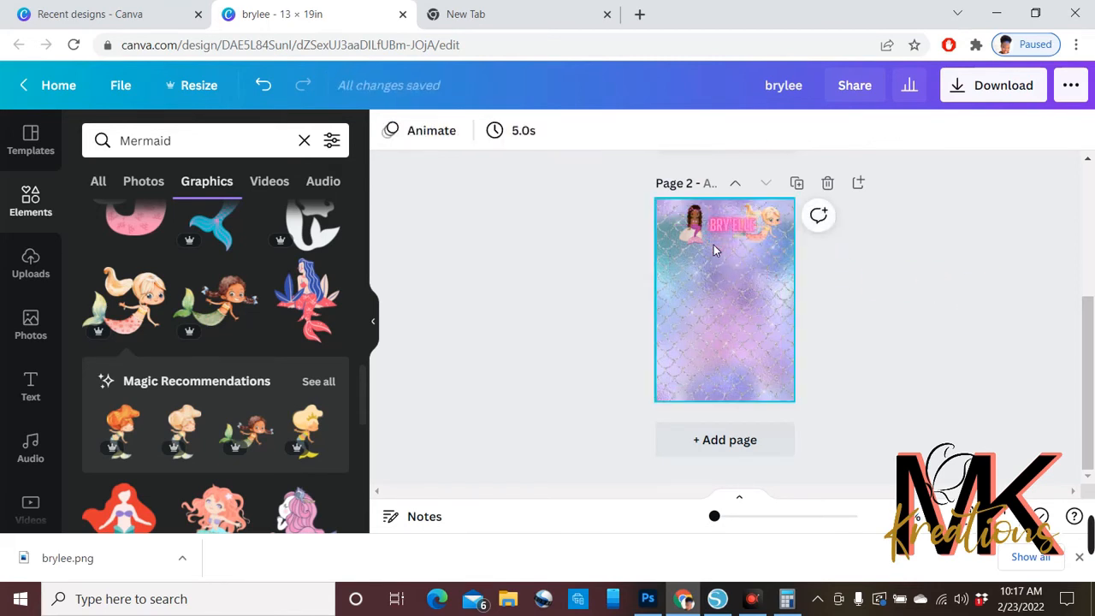
- Shift the seated mermaid slightly right so it sits closer to the neon name, and close up the name's spacing
left_click_drag(696, 236, 702, 237)
left_click(737, 234)
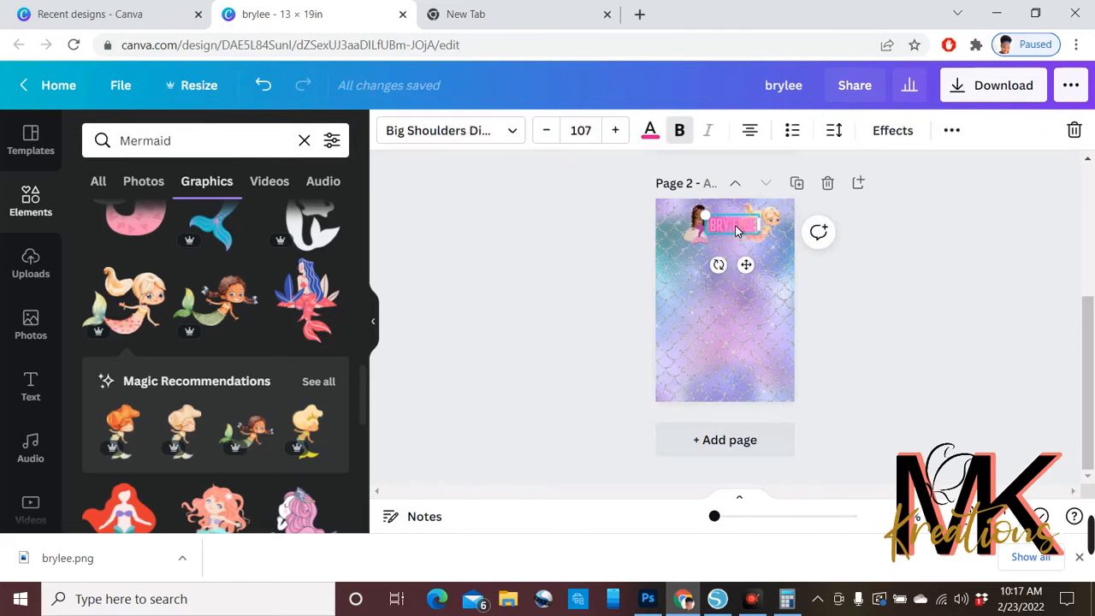
left_click(919, 270)
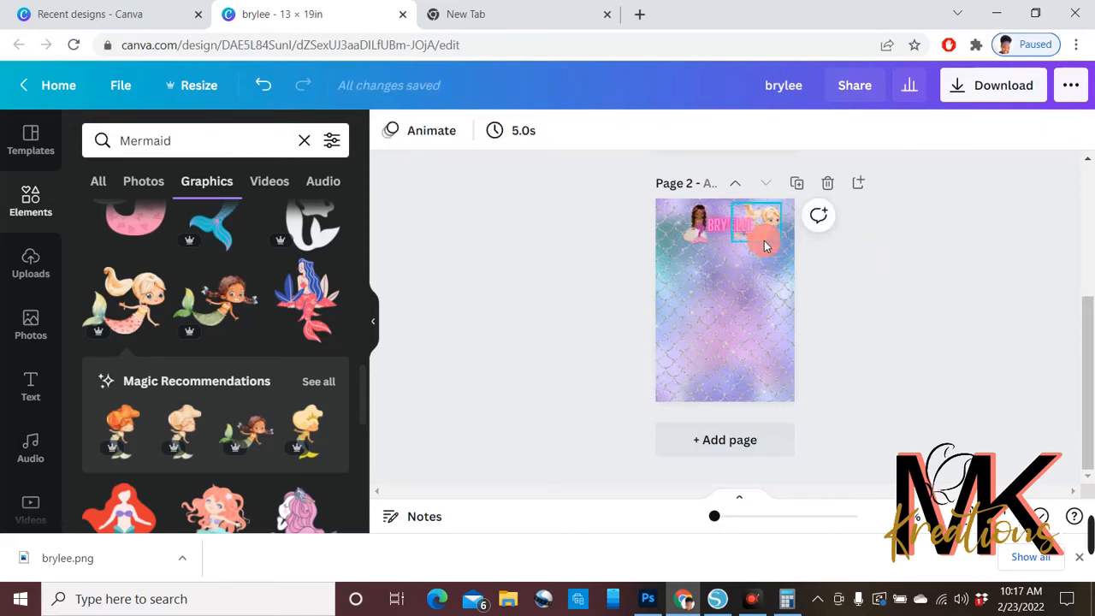
- Select both mermaids and the neon name together and move them slightly down, centred across page 2
left_click(755, 224)
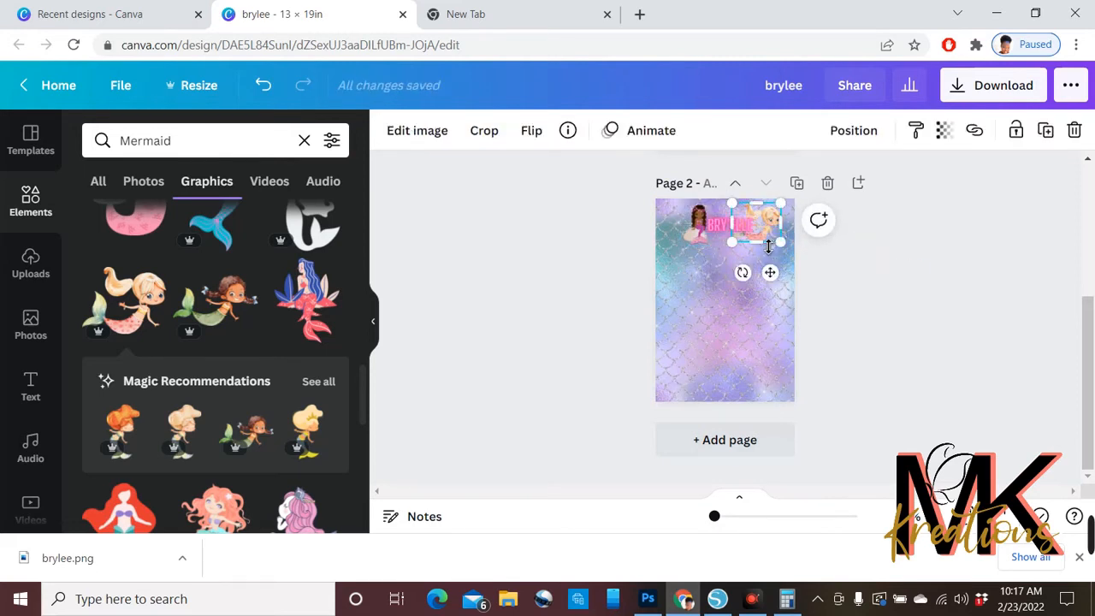
left_click(694, 223)
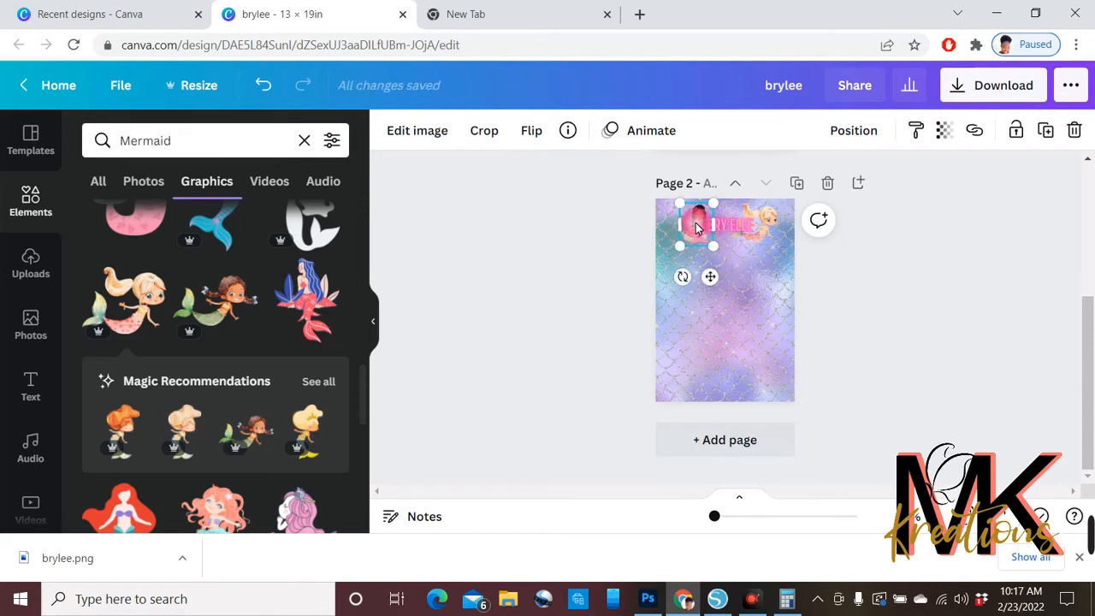
left_click(746, 228)
key("ctrl+b")
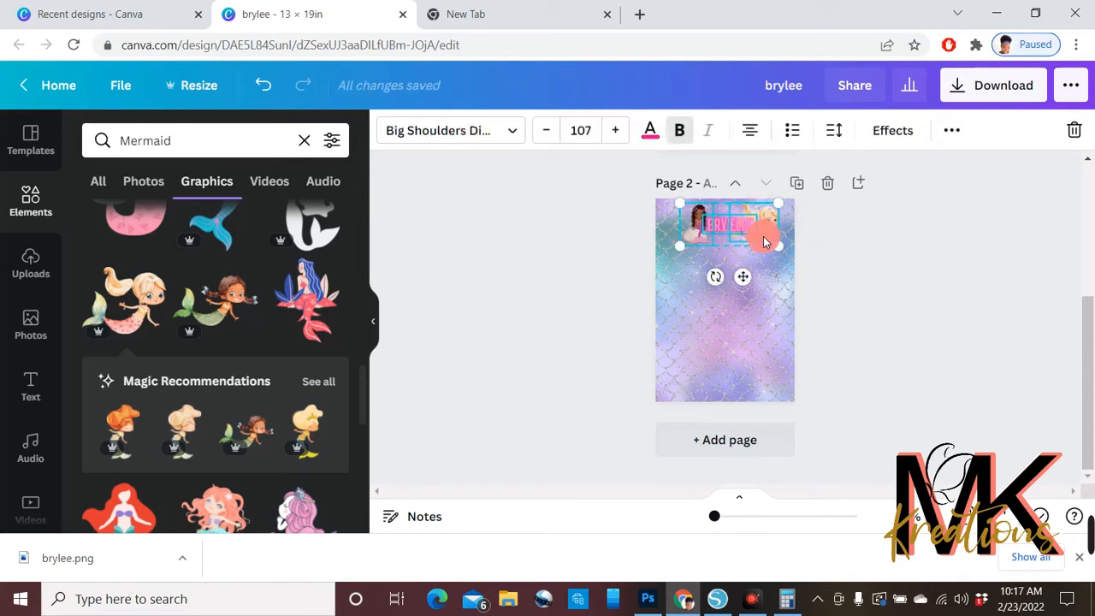
left_click_drag(770, 229, 775, 236)
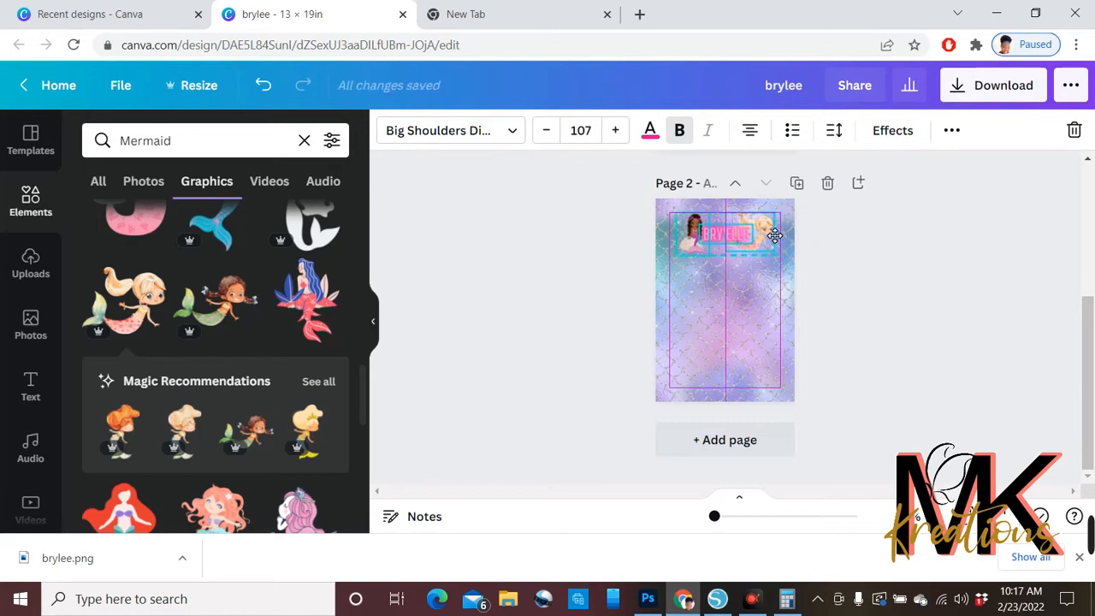
left_click(880, 260)
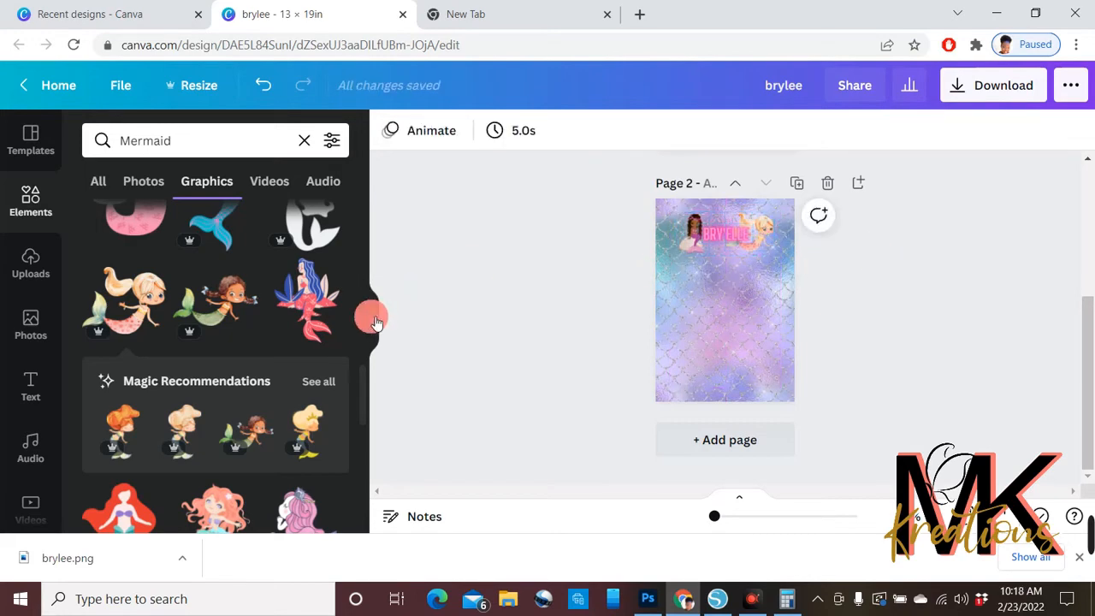
- Browse further through the Mermaid graphics for another decoration that suits page 2
scroll(261, 369, "down", 5)
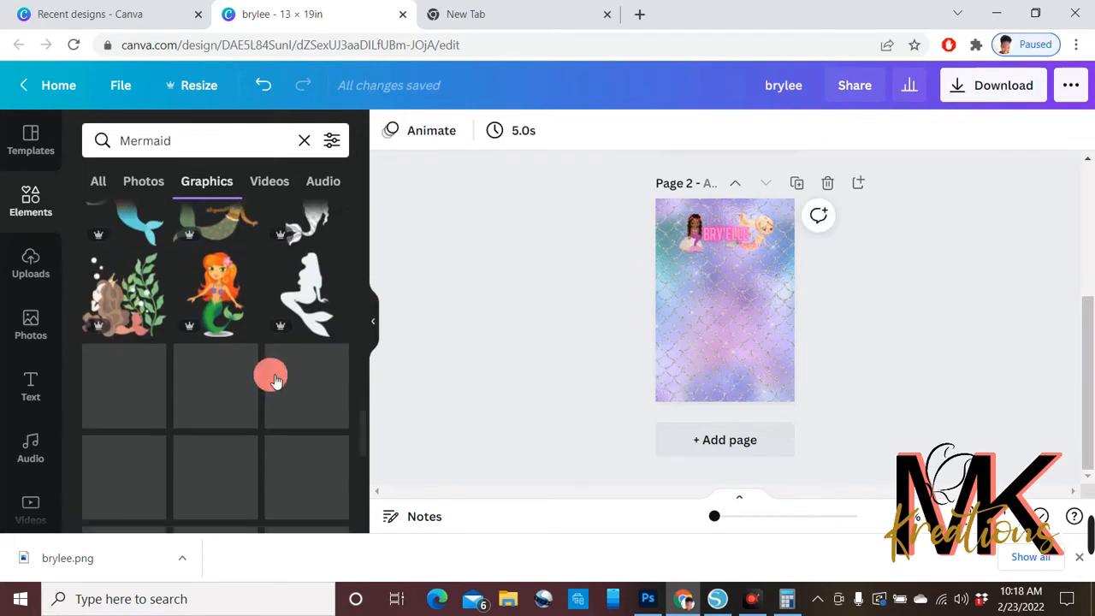
scroll(273, 379, "down", 5)
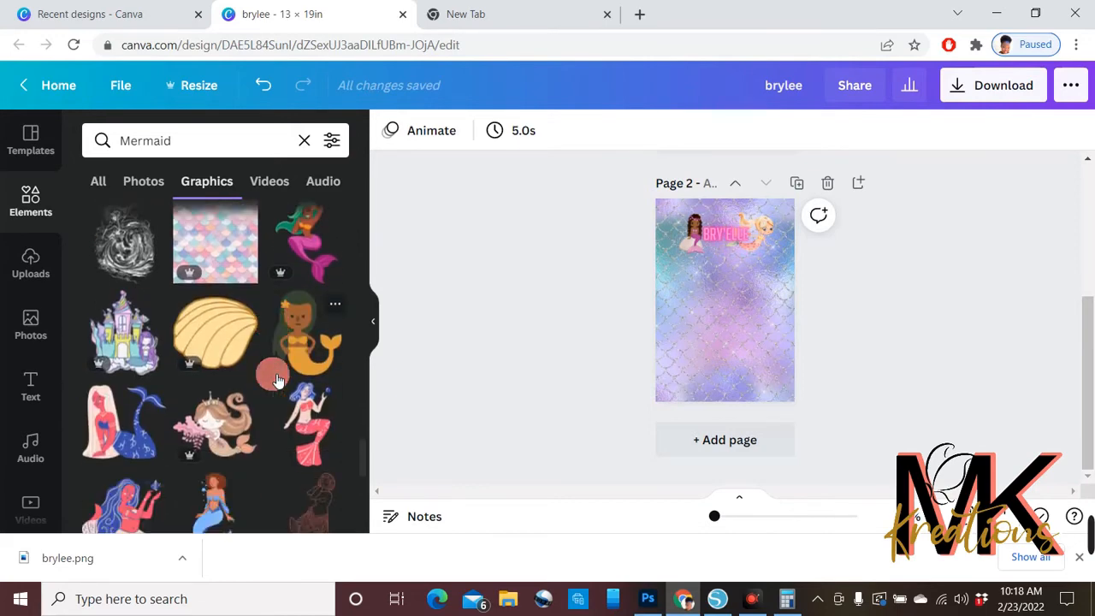
scroll(275, 379, "down", 5)
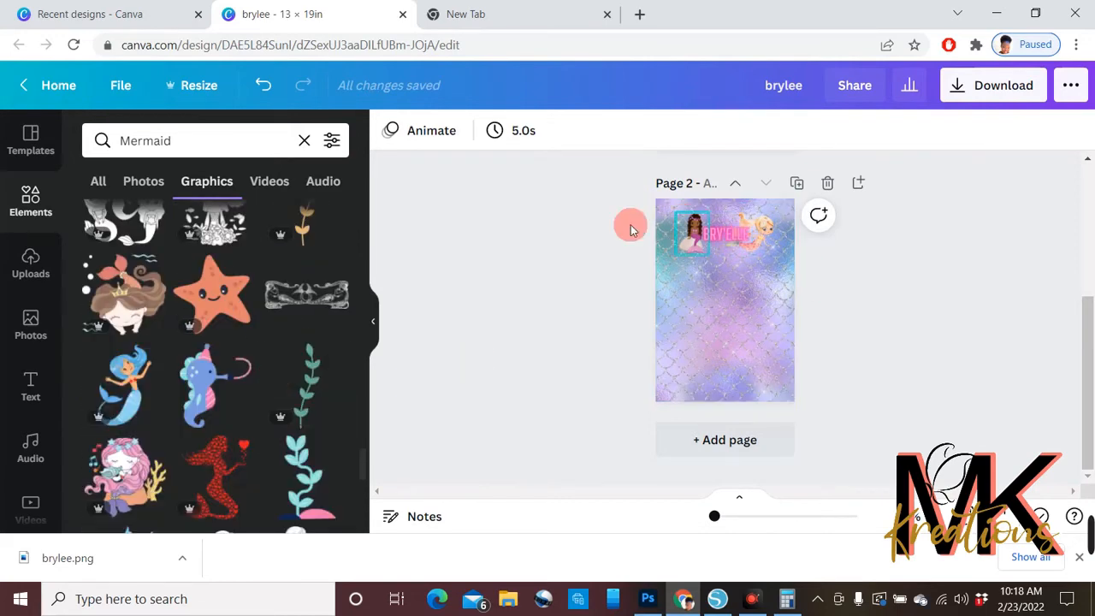
scroll(290, 377, "down", 10)
scroll(298, 377, "down", 10)
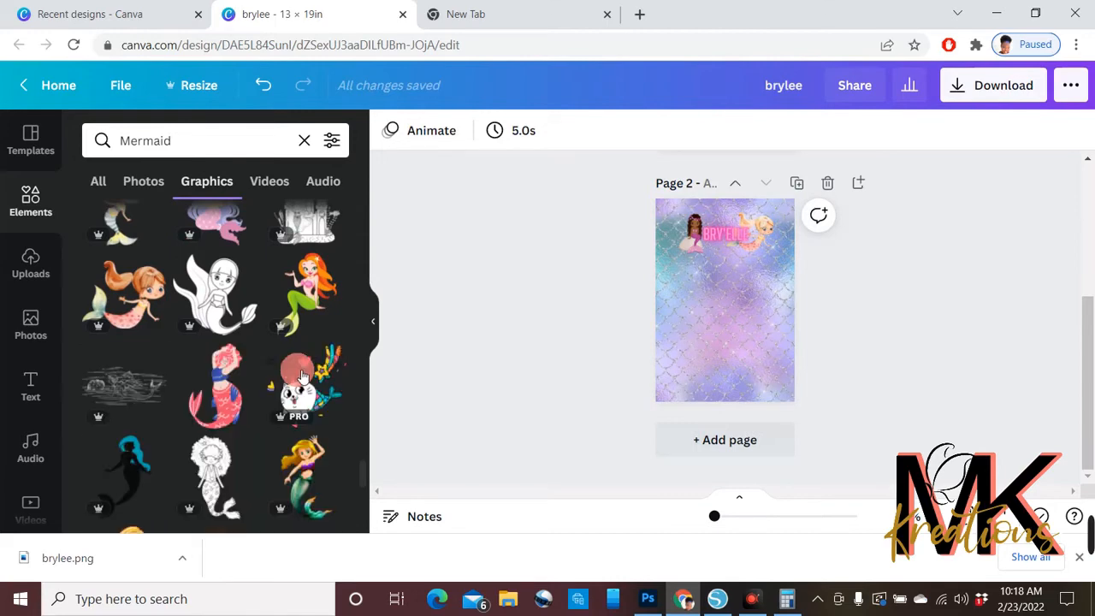
scroll(299, 376, "down", 10)
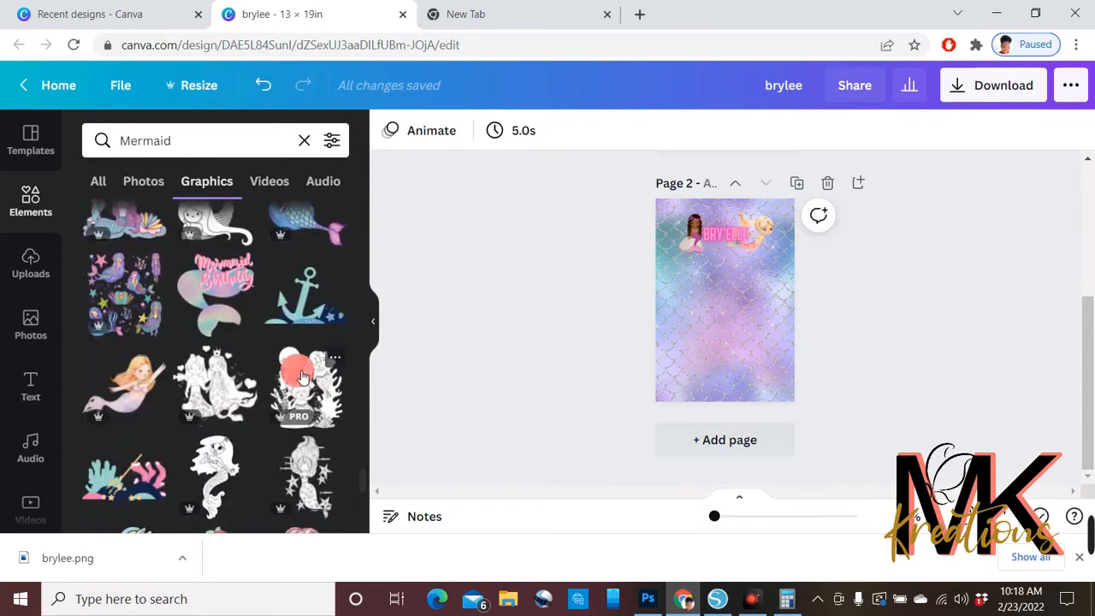
scroll(300, 377, "down", 10)
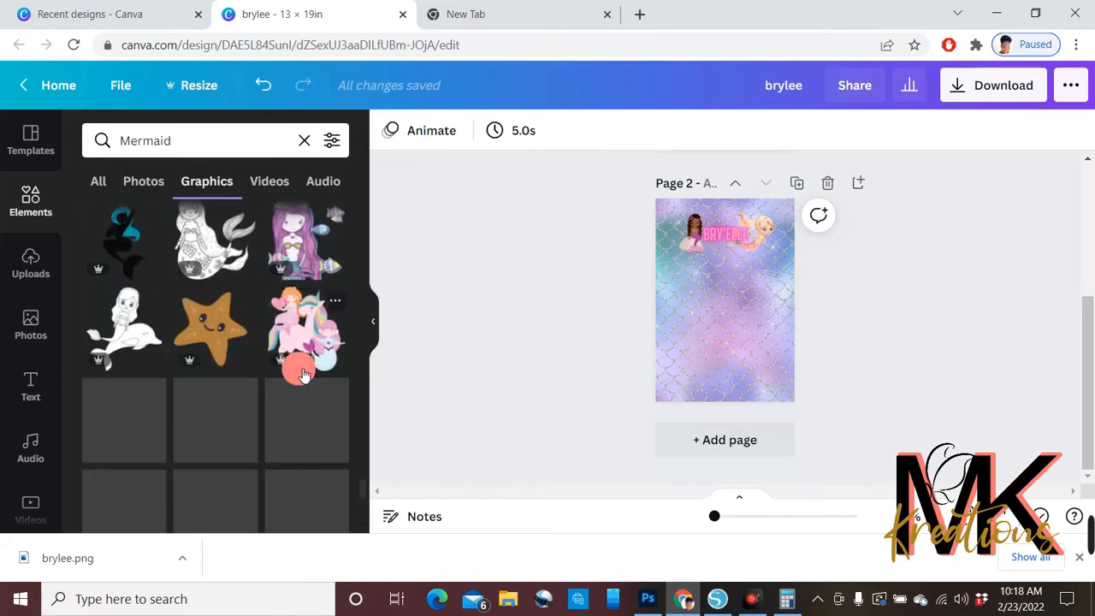
scroll(301, 372, "down", 10)
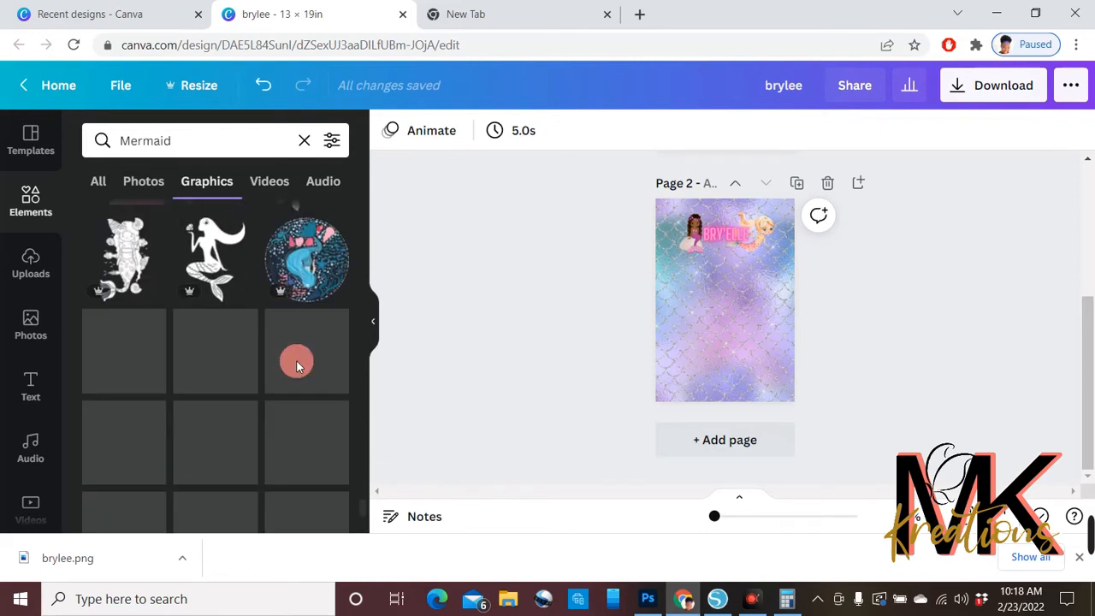
- Search the graphics for "gradient swirl"
left_click(200, 151)
type("graid")
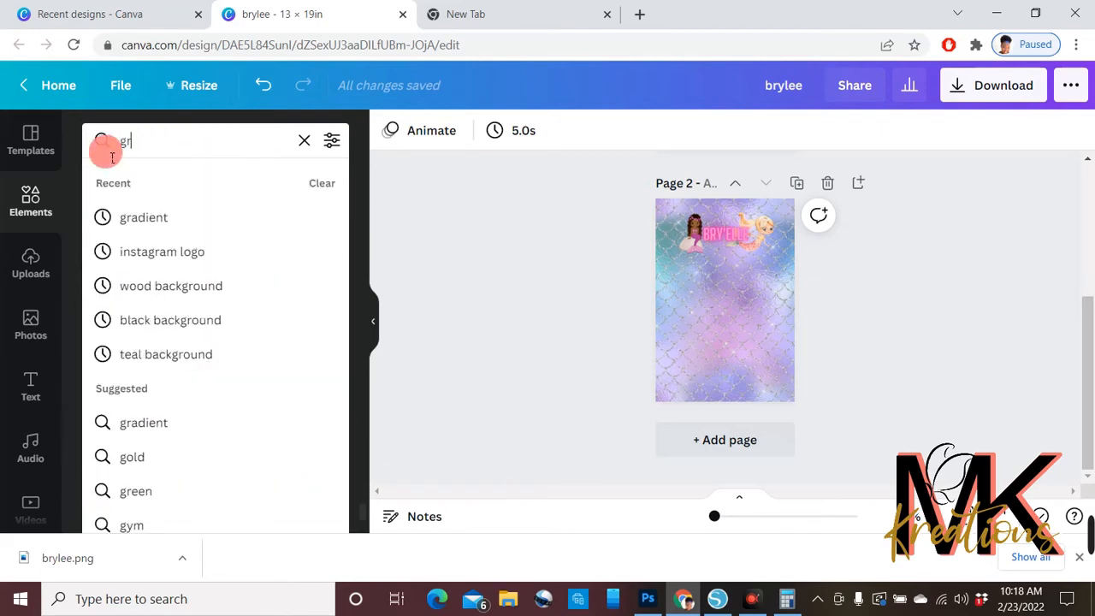
key("BackSpace")
key("BackSpace")
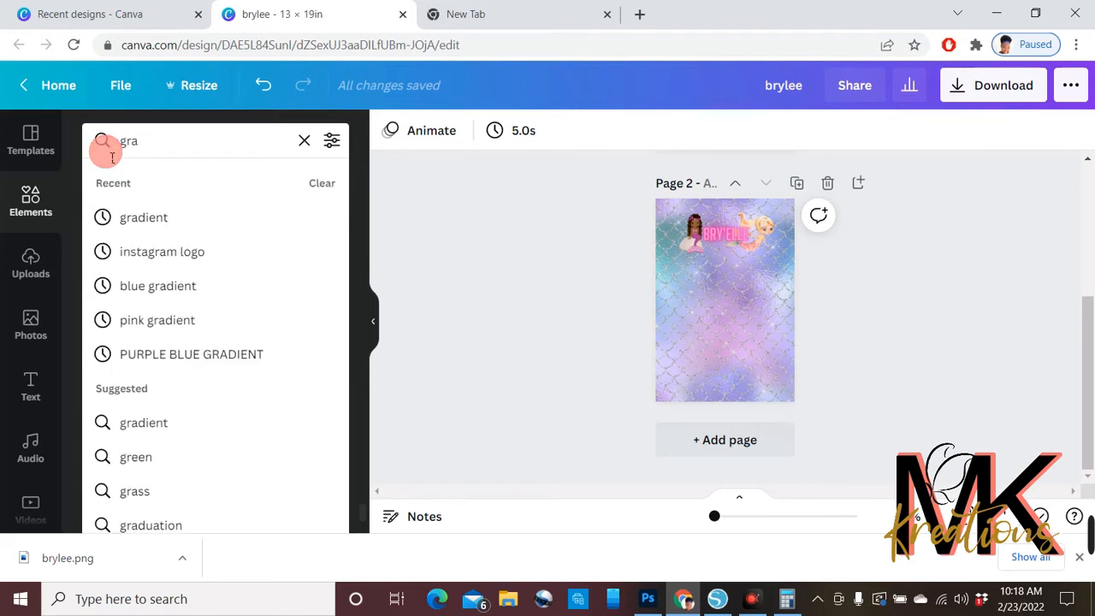
type("dient swirl")
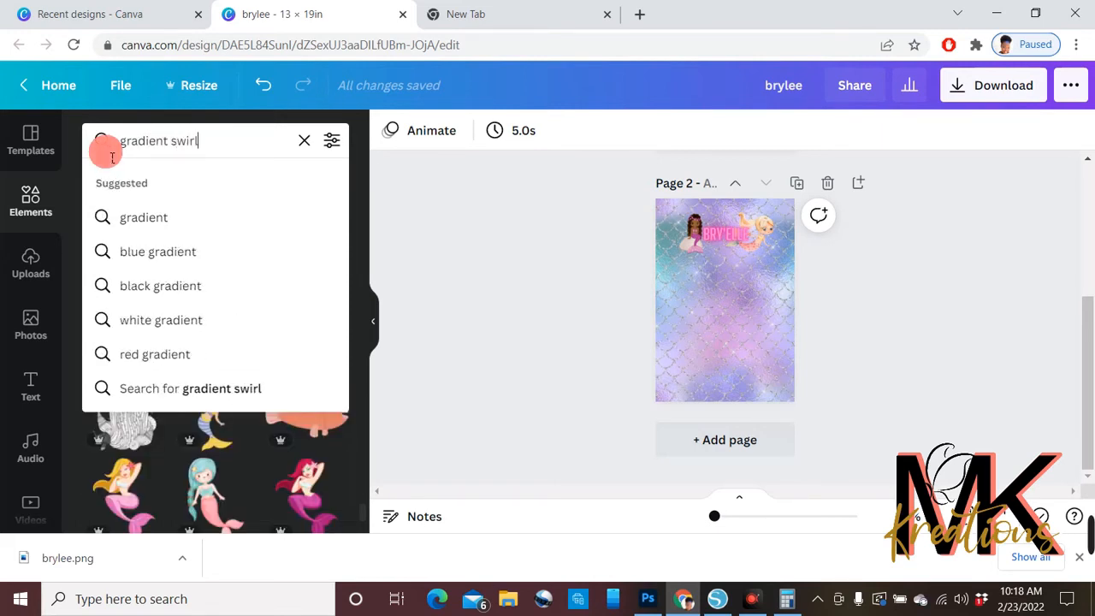
key("Return")
- Examine the gradient swirl graphics for a shape and colours that match the mermaid background
scroll(66, 245, "down", 3)
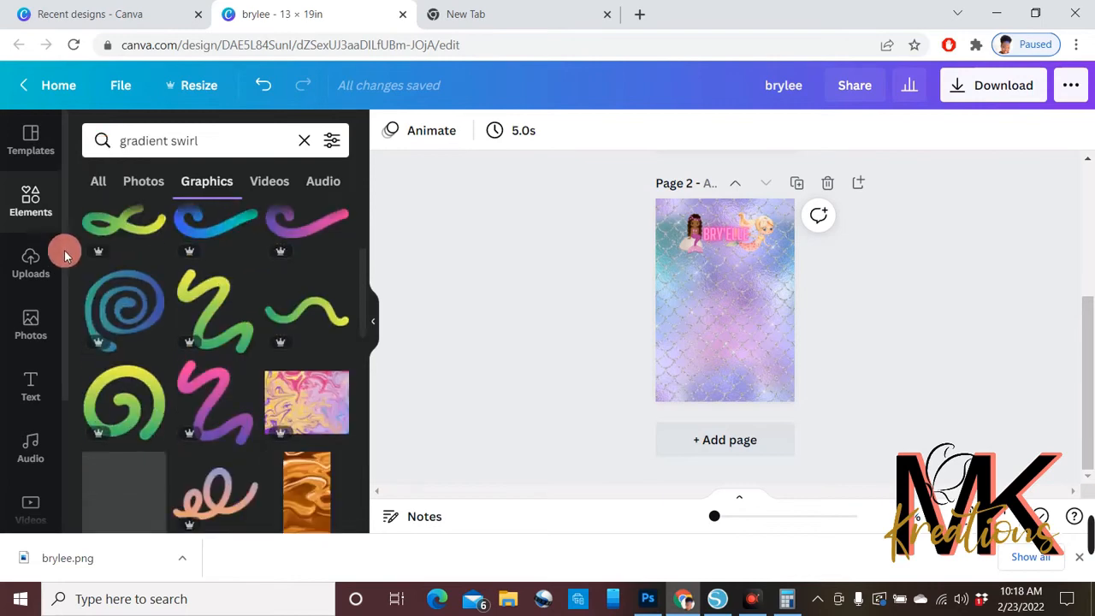
scroll(29, 196, "down", 2)
scroll(226, 351, "down", 3)
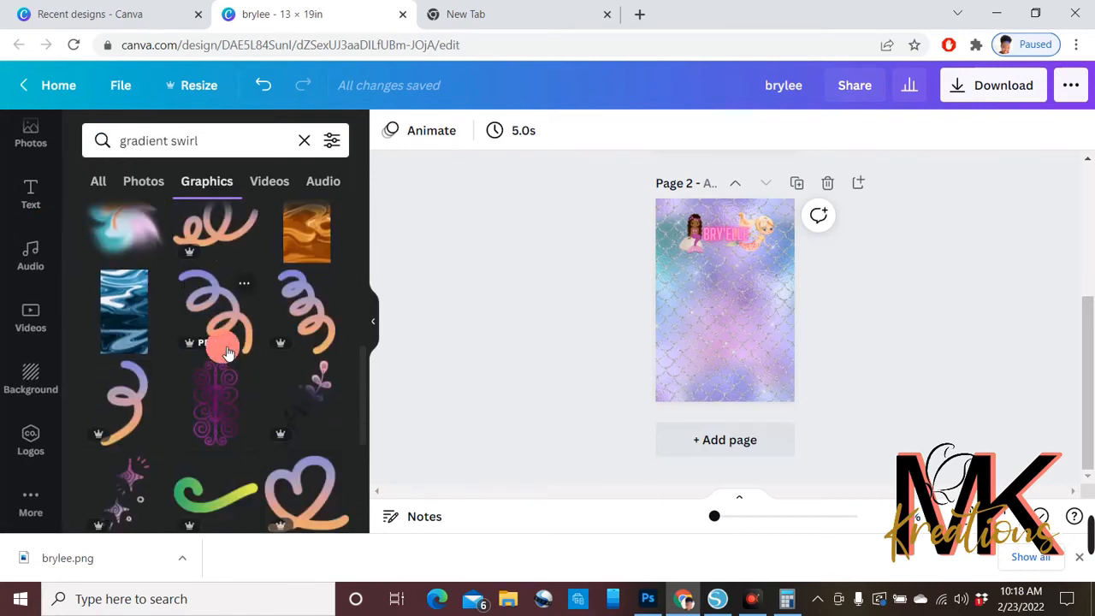
scroll(229, 351, "down", 2)
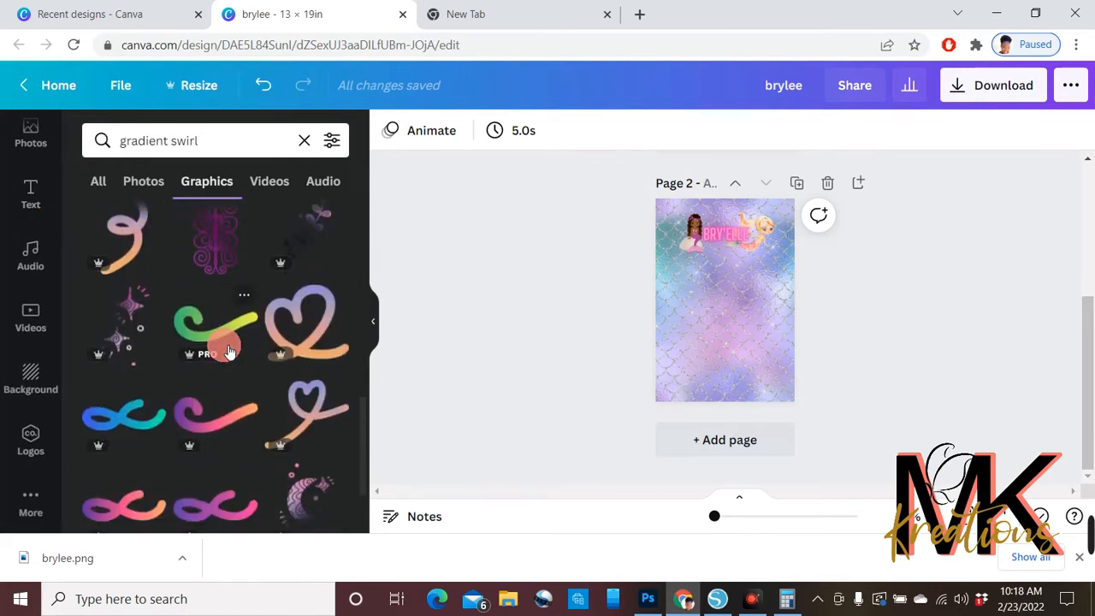
scroll(230, 351, "down", 8)
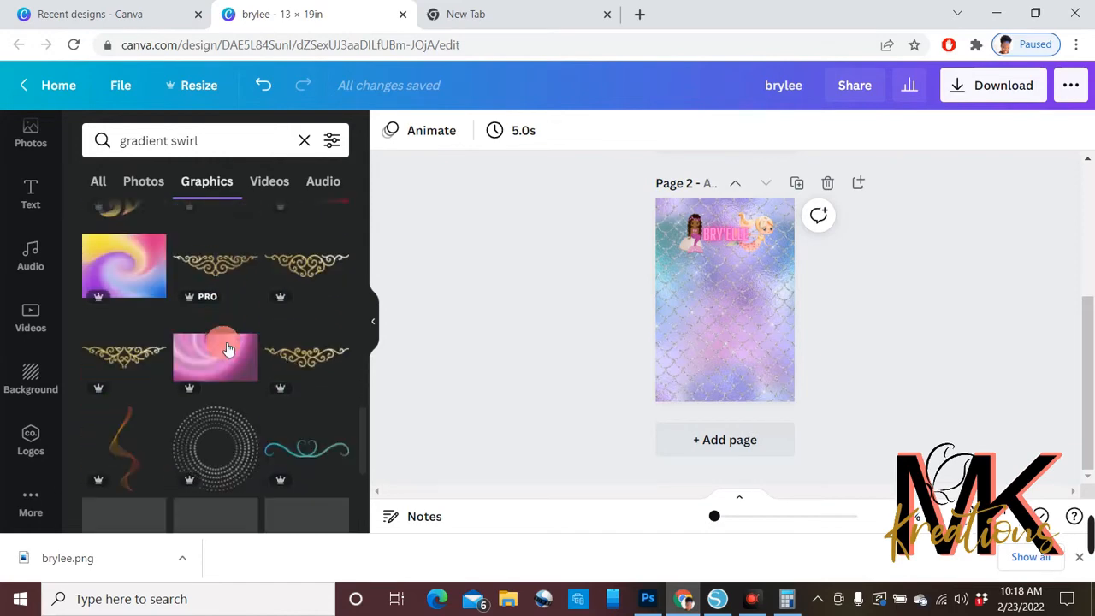
scroll(227, 349, "down", 5)
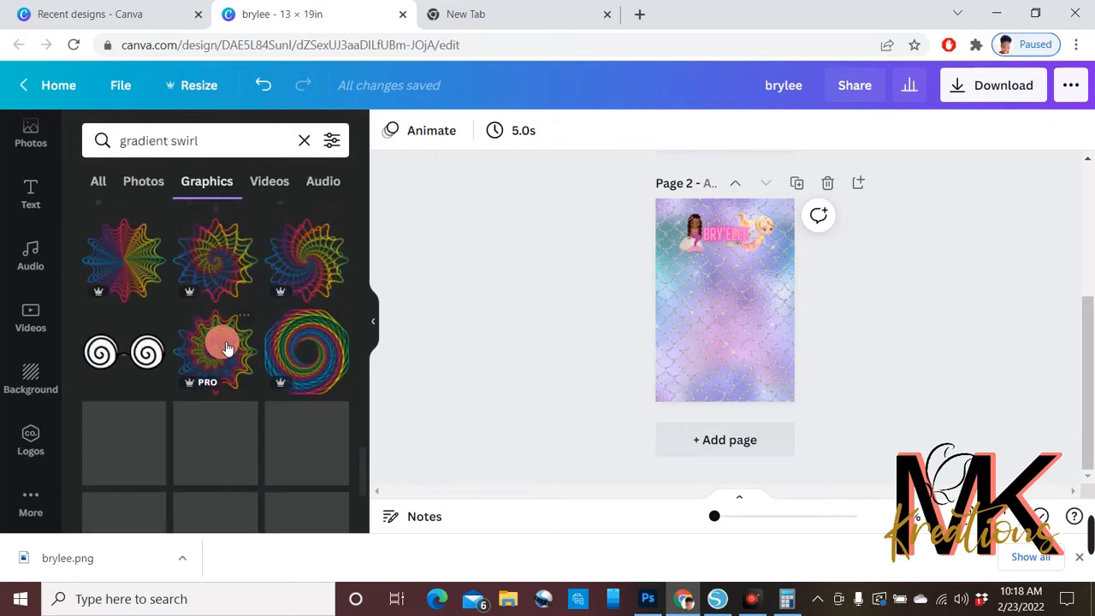
scroll(226, 348, "down", 6)
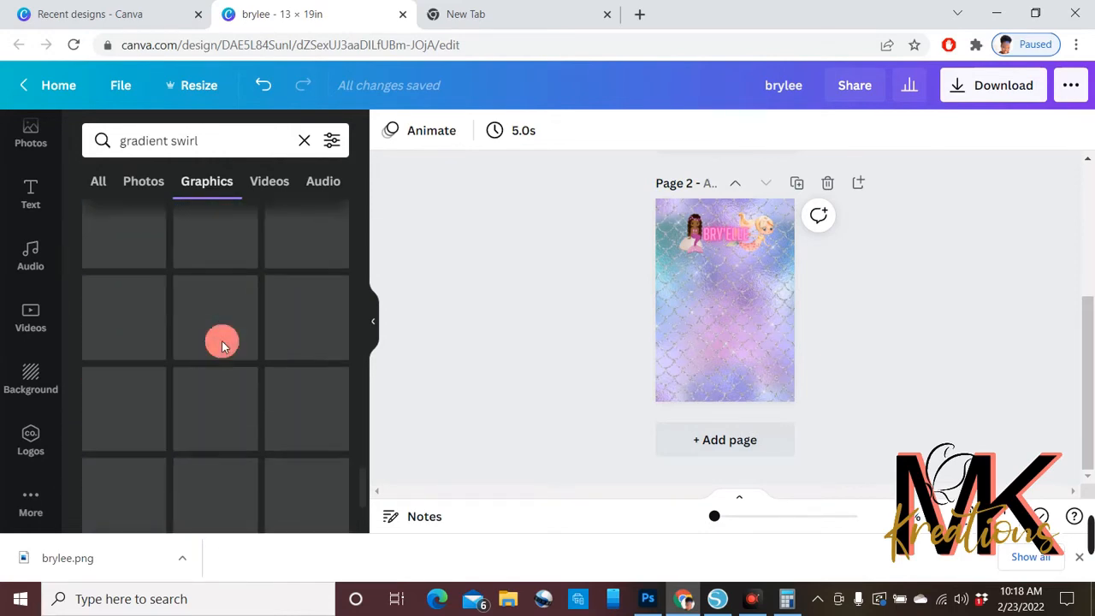
scroll(229, 334, "down", 5)
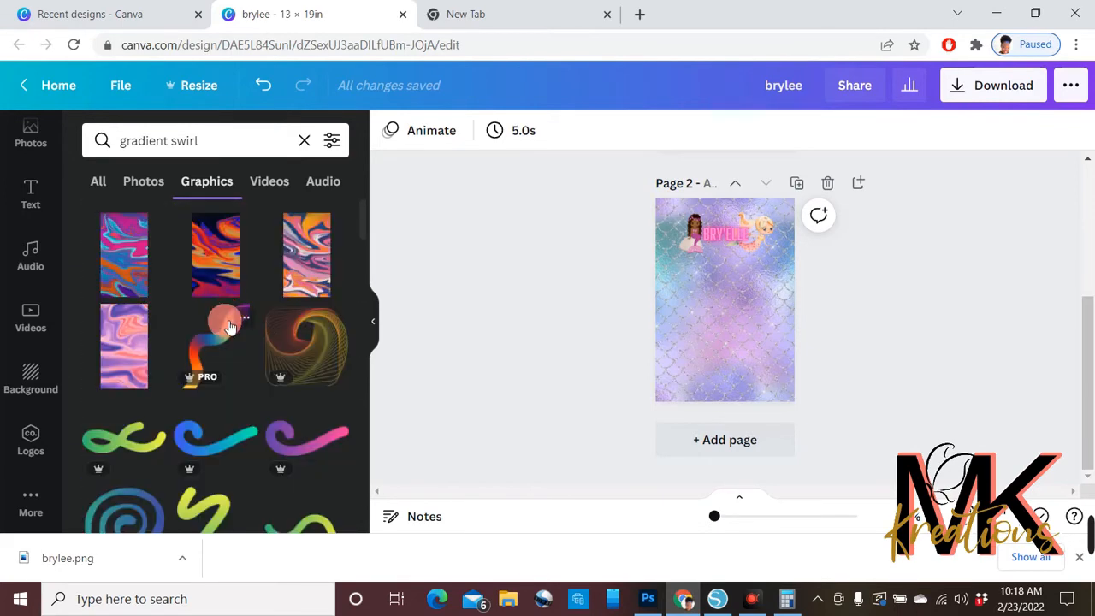
scroll(222, 344, "down", 2)
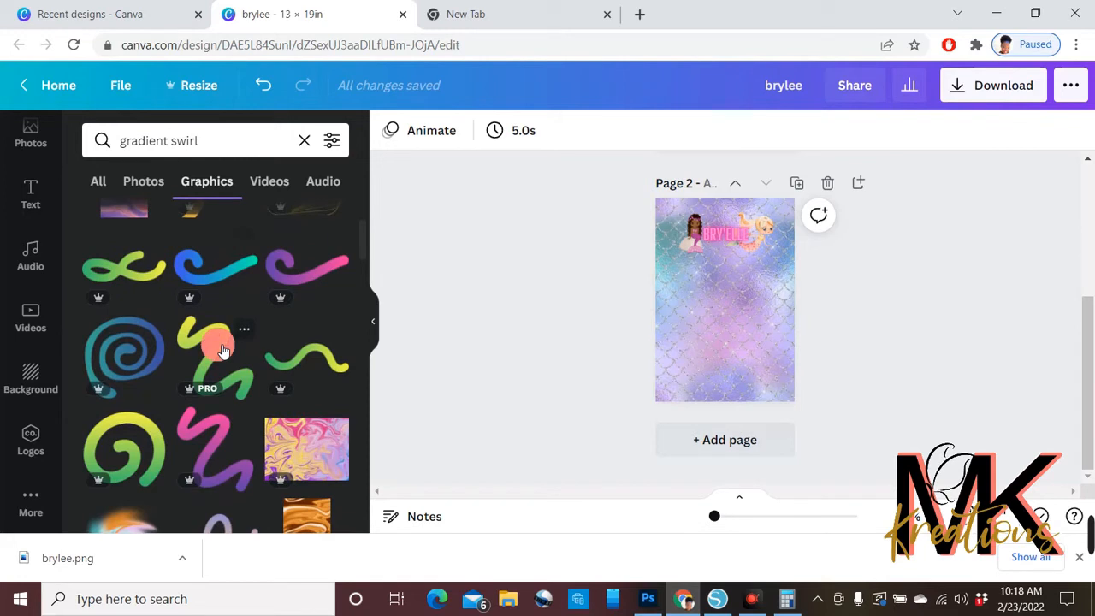
- Try the purple-to-pink swirl stroke in the middle of page 2, and delete it
left_click(306, 283)
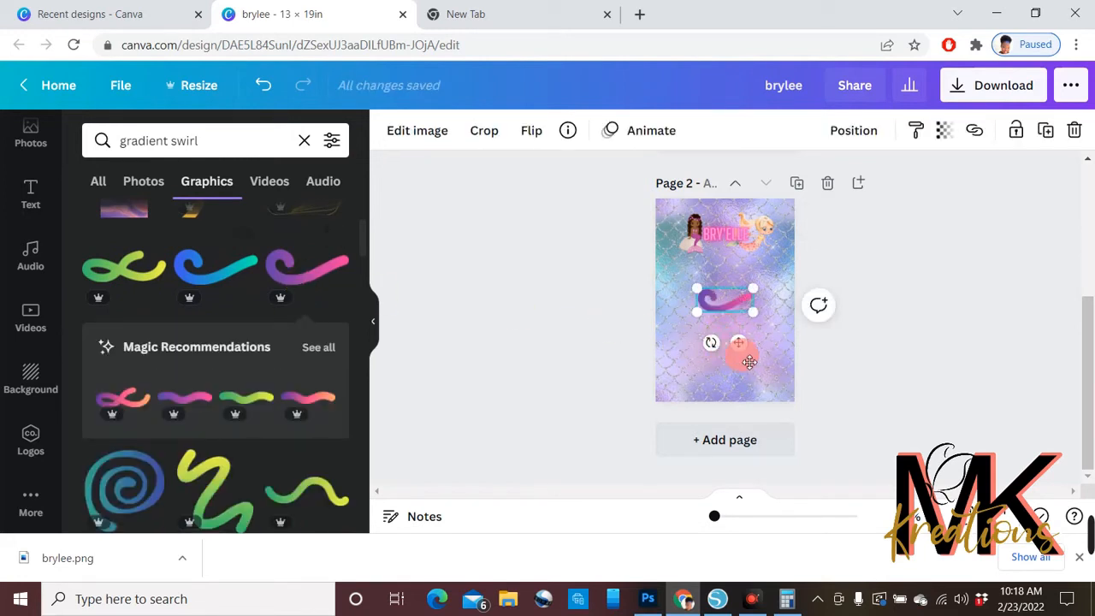
key("Delete")
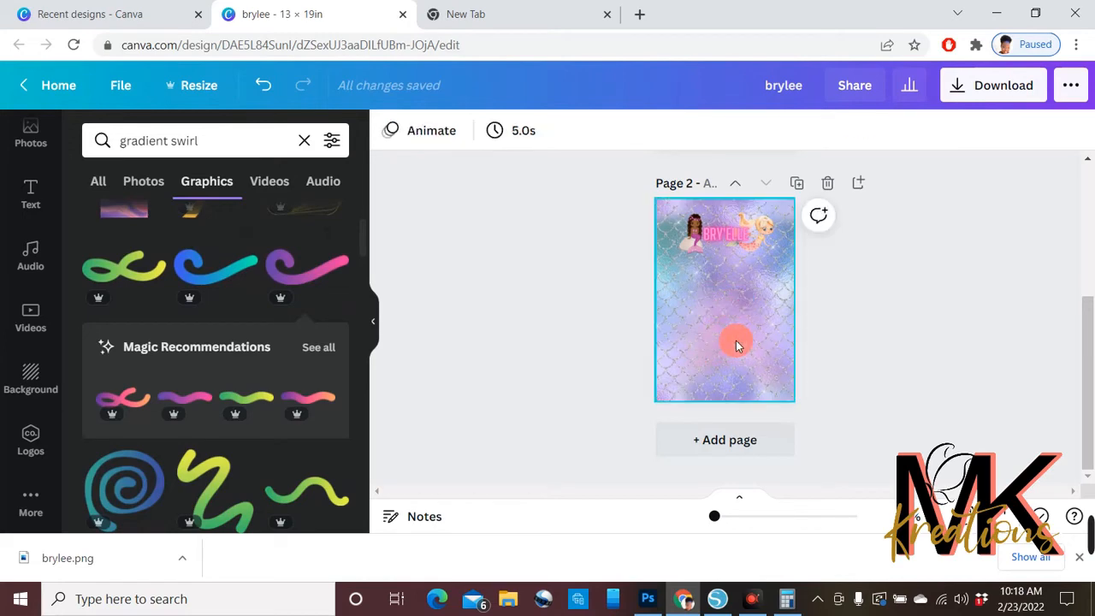
- Add the blurred orange, teal and pink gradient swirl to the middle of page 2
scroll(300, 394, "down", 3)
scroll(304, 408, "down", 2)
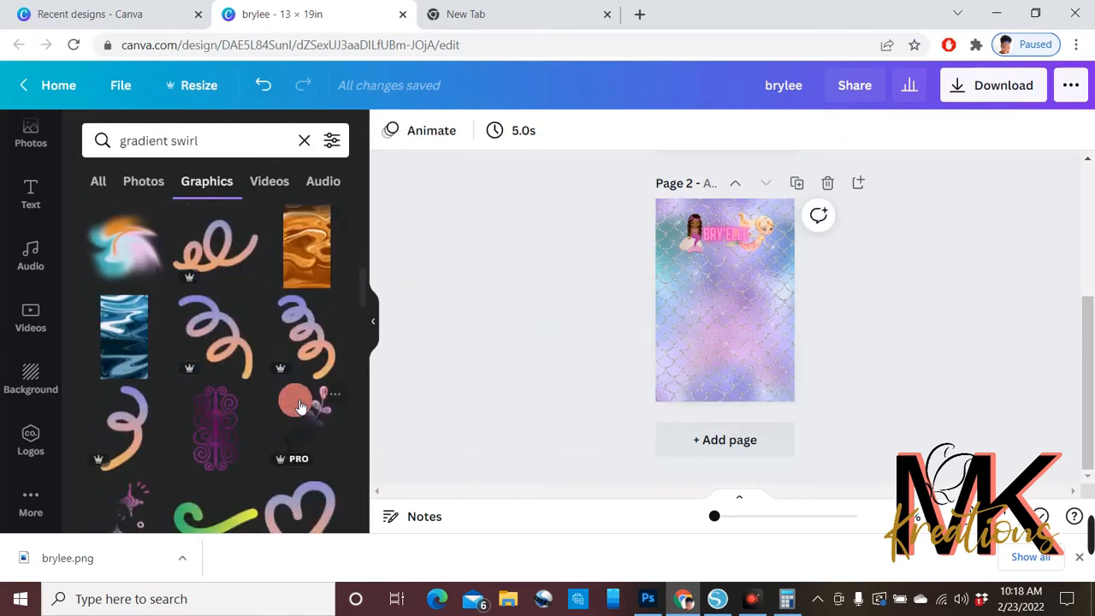
left_click(114, 243)
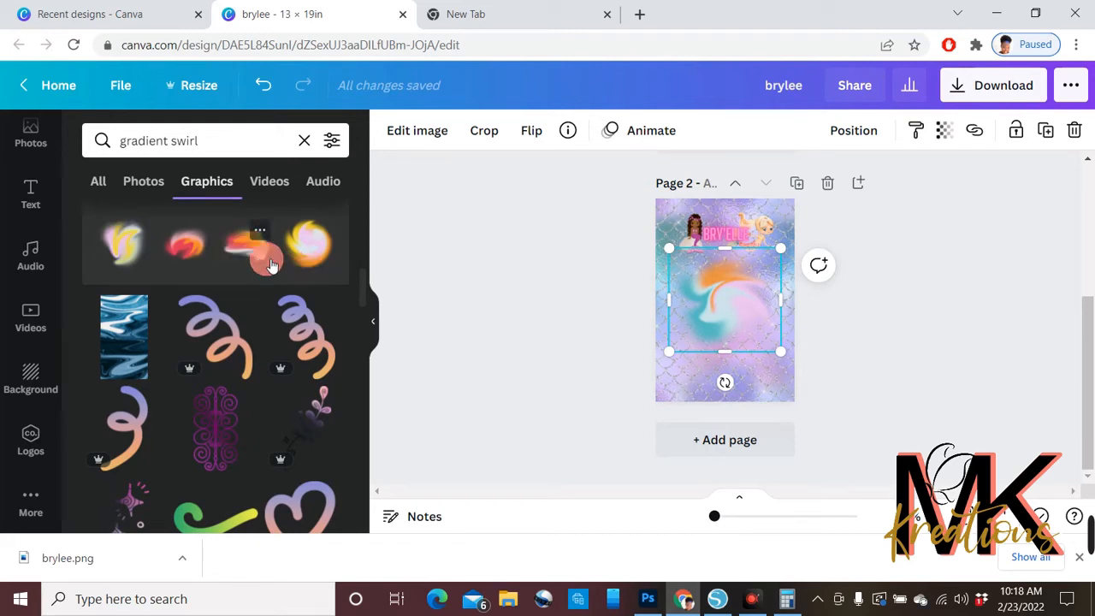
- Show all Magic Recommendations for the blurred gradient swirl and look through the similar graphics
scroll(256, 334, "up", 2)
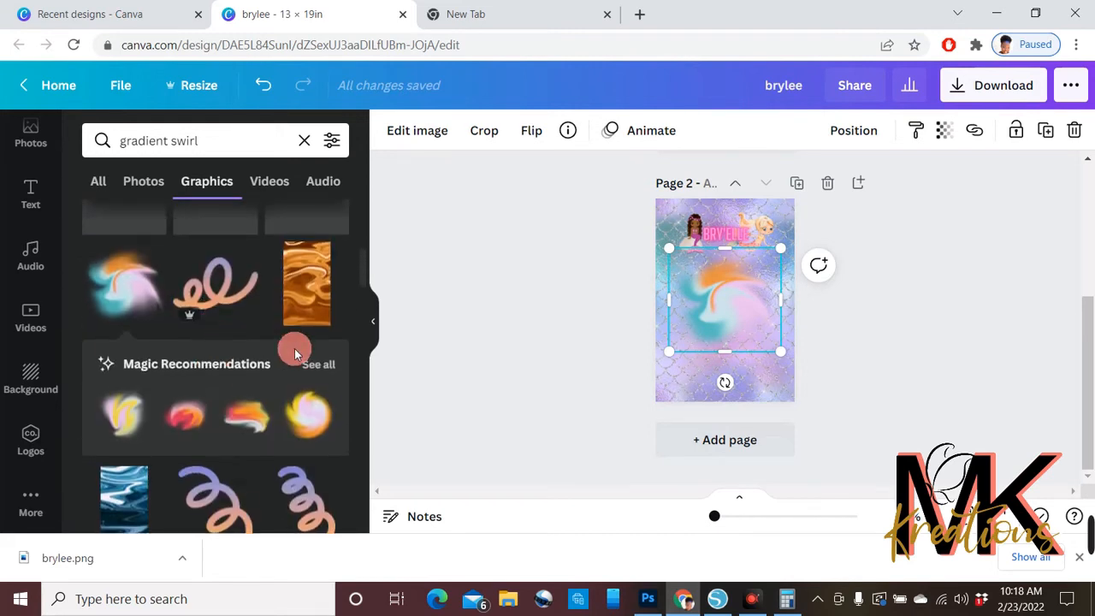
left_click(310, 363)
scroll(304, 370, "down", 2)
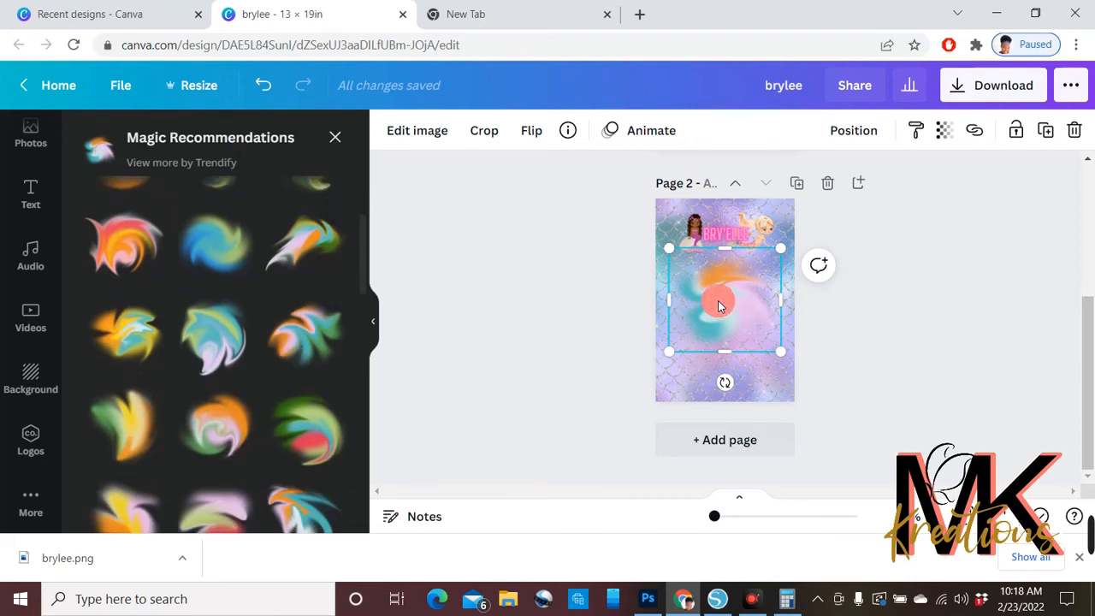
- Delete the blurred orange, teal and pink swirl from the middle of page 2
key("Delete")
scroll(428, 277, "up", 2)
scroll(269, 291, "up", 2)
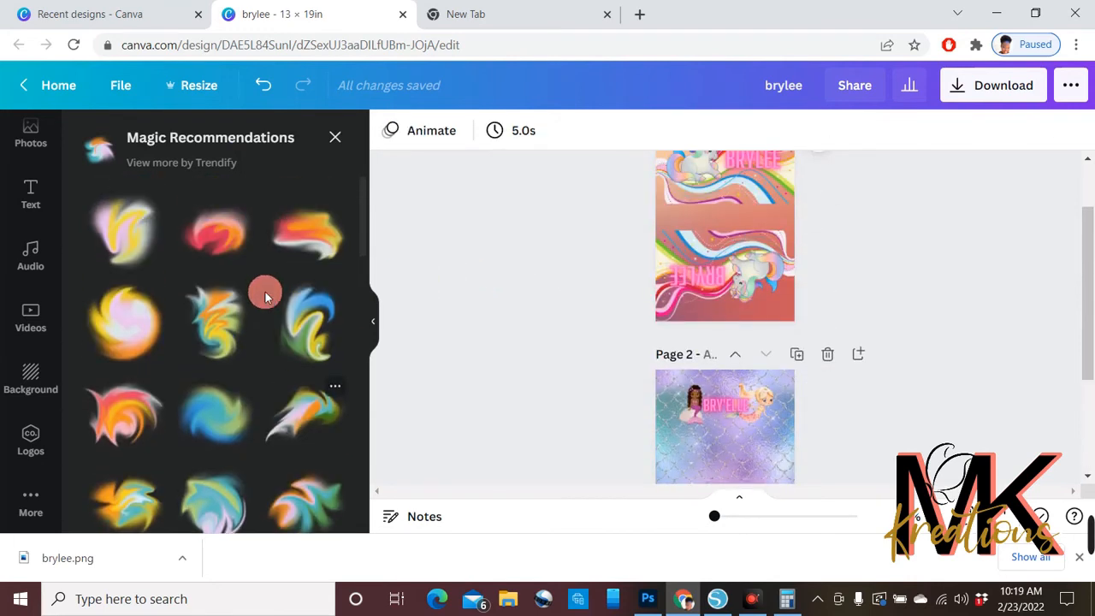
- Try the red, orange and yellow swirl at the top of page 2, sent to the back behind the mermaids and name
scroll(659, 355, "down", 2)
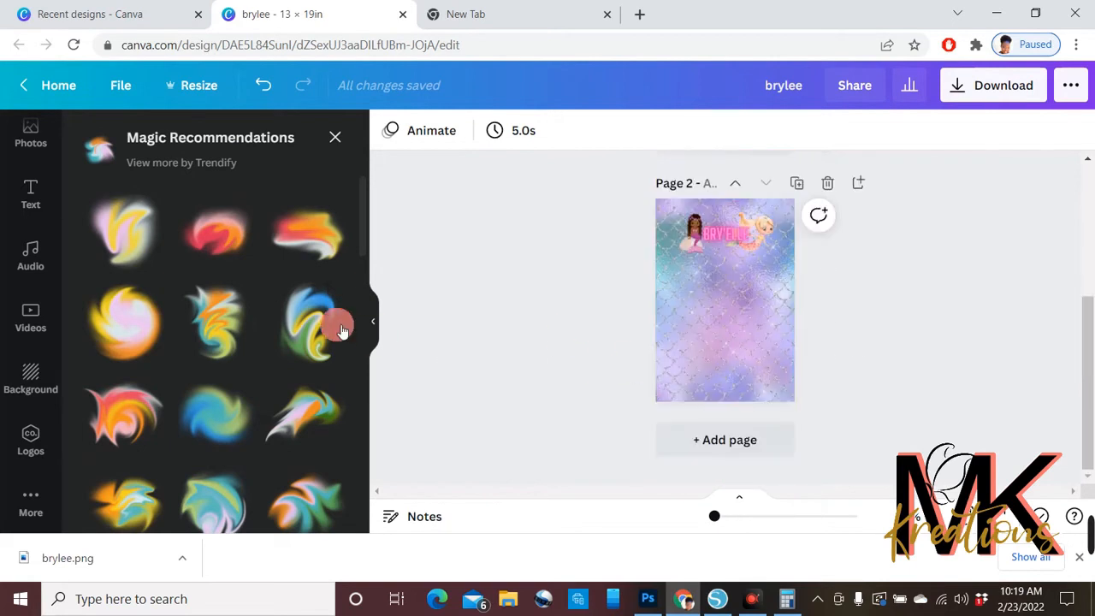
scroll(317, 325, "down", 1)
left_click(308, 329)
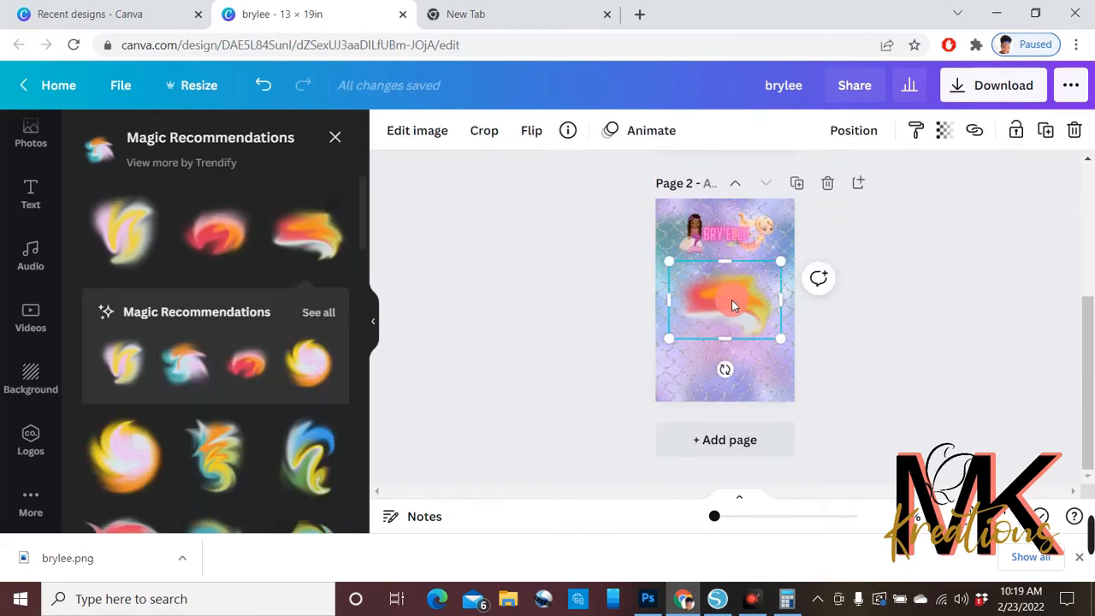
left_click_drag(732, 300, 743, 242)
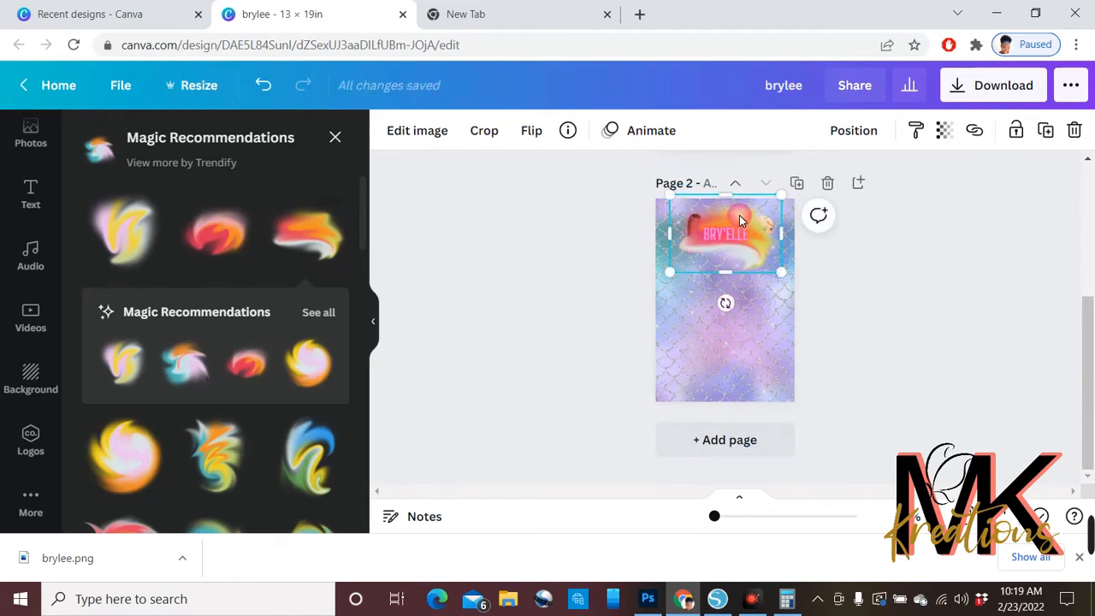
right_click(740, 216)
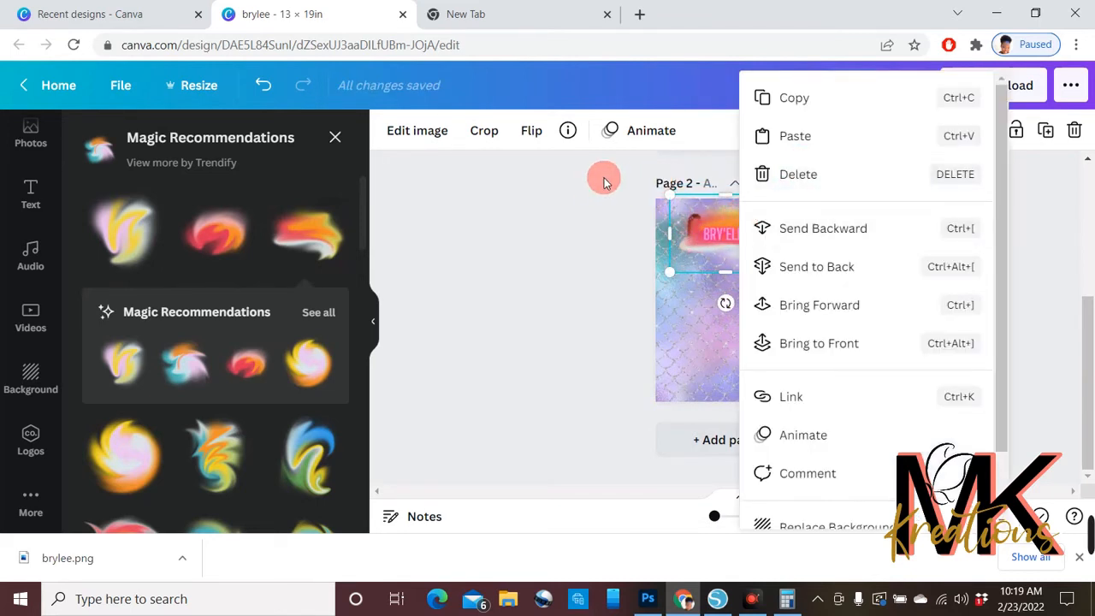
left_click(829, 267)
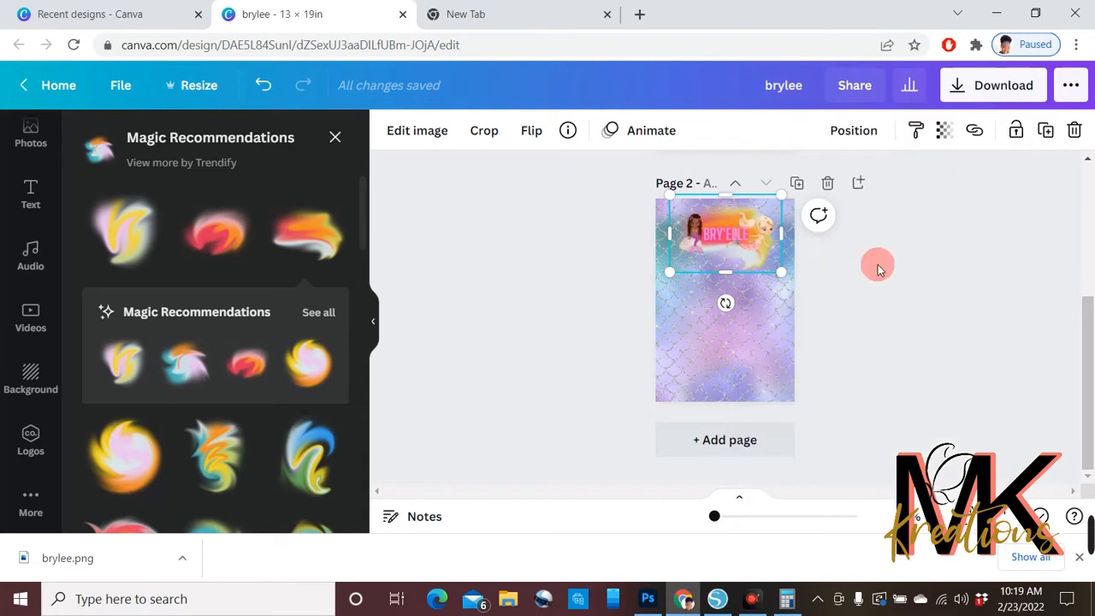
left_click(878, 267)
- Look through the remaining recommended gradients, and delete the red, orange and yellow swirl from behind the name
scroll(257, 421, "down", 5)
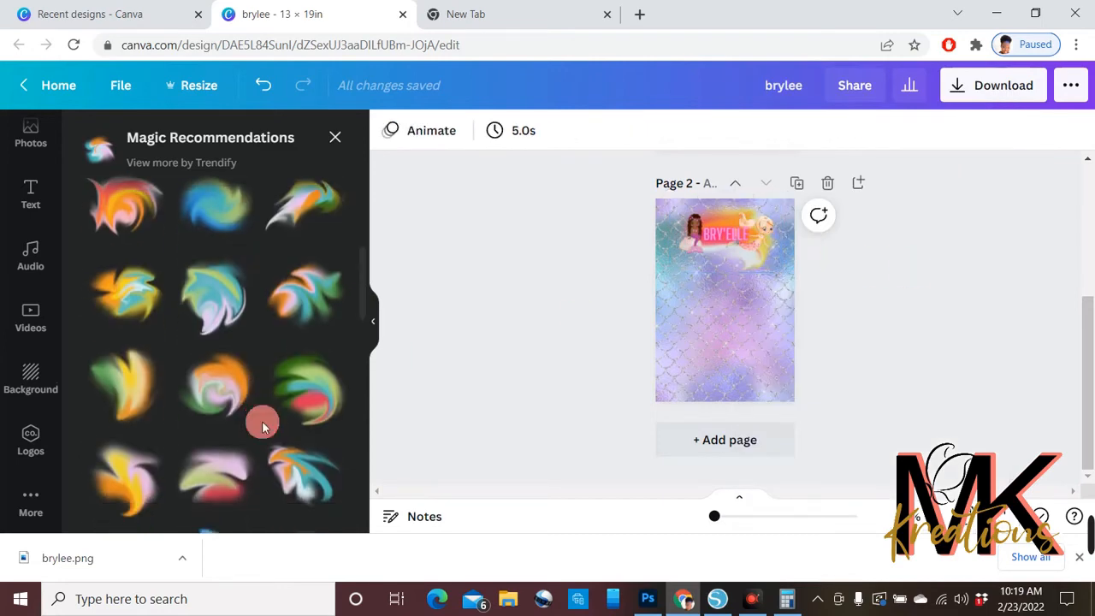
scroll(262, 422, "down", 5)
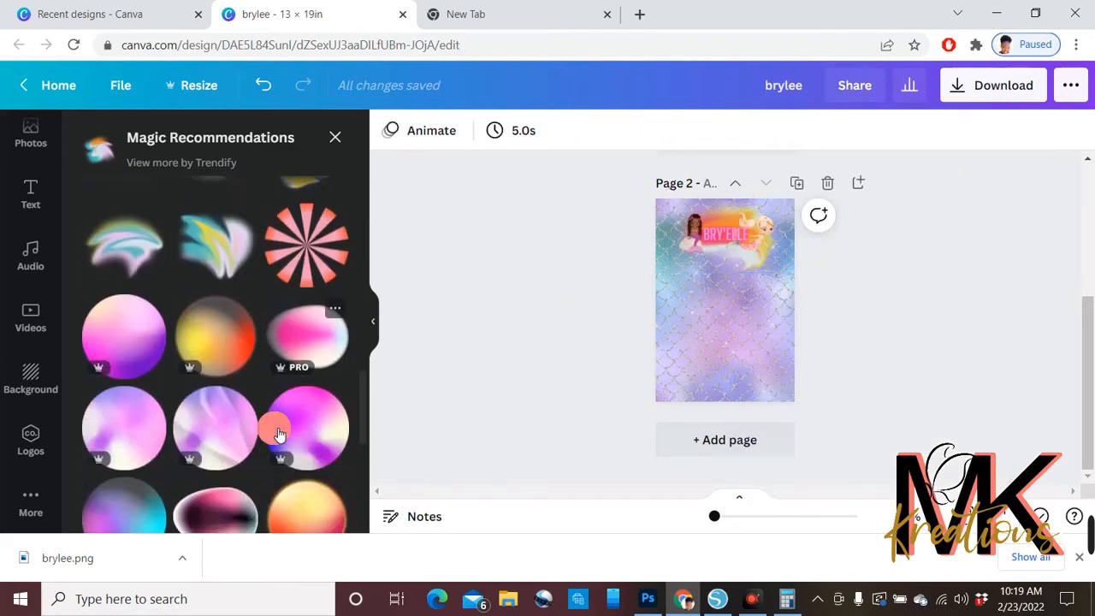
scroll(278, 434, "down", 5)
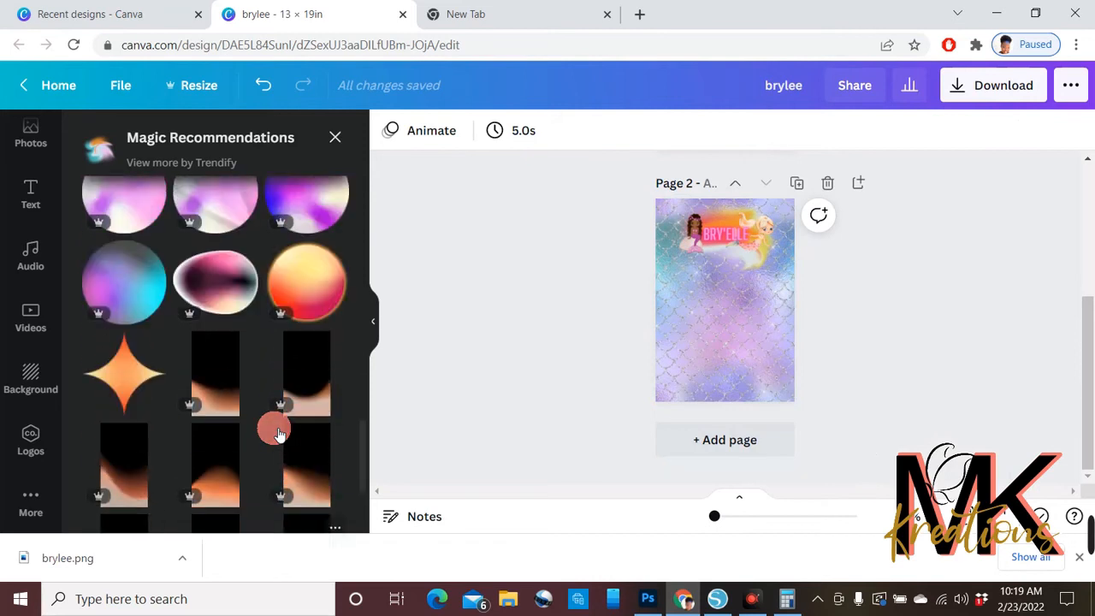
scroll(279, 434, "up", 5)
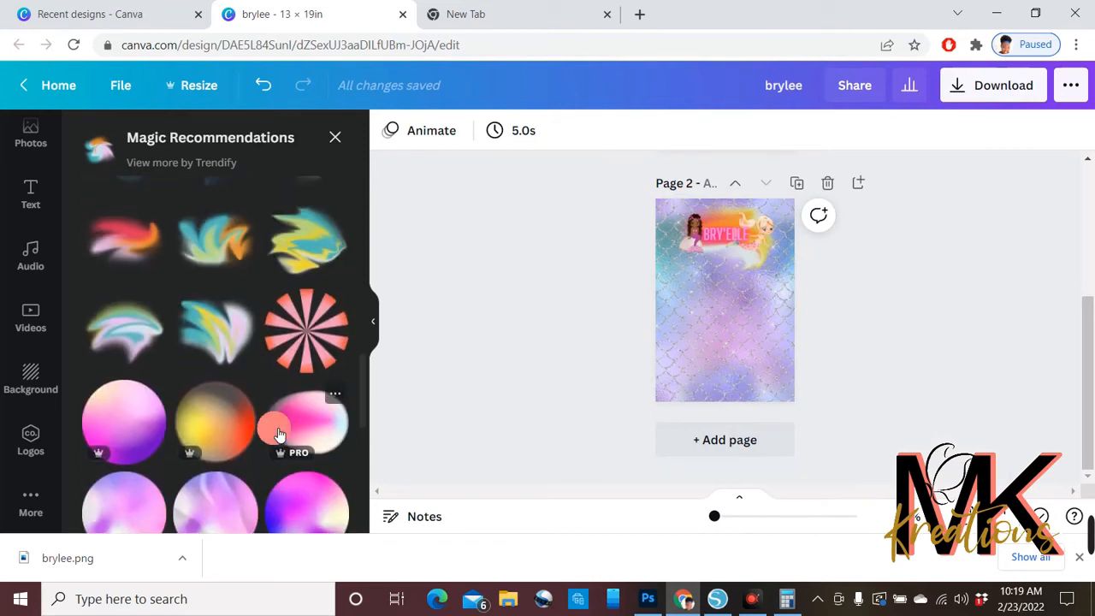
left_click_drag(333, 416, 720, 228)
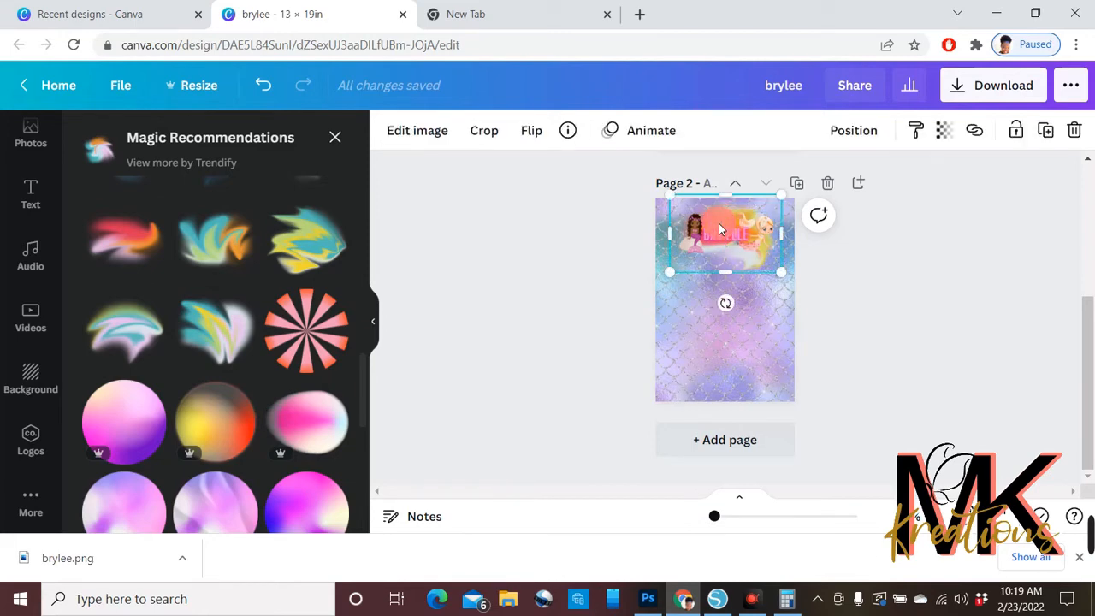
key("Delete")
- Add the recommended red, pink and orange swirl to page 2 and place it over the name and mermaids
scroll(215, 368, "down", 6)
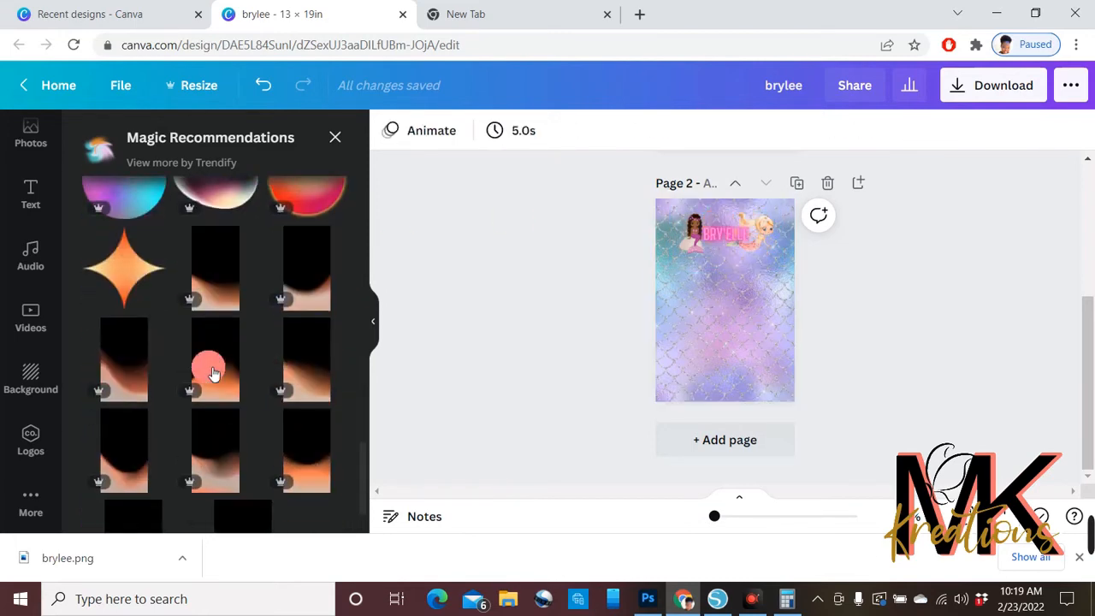
scroll(214, 374, "up", 8)
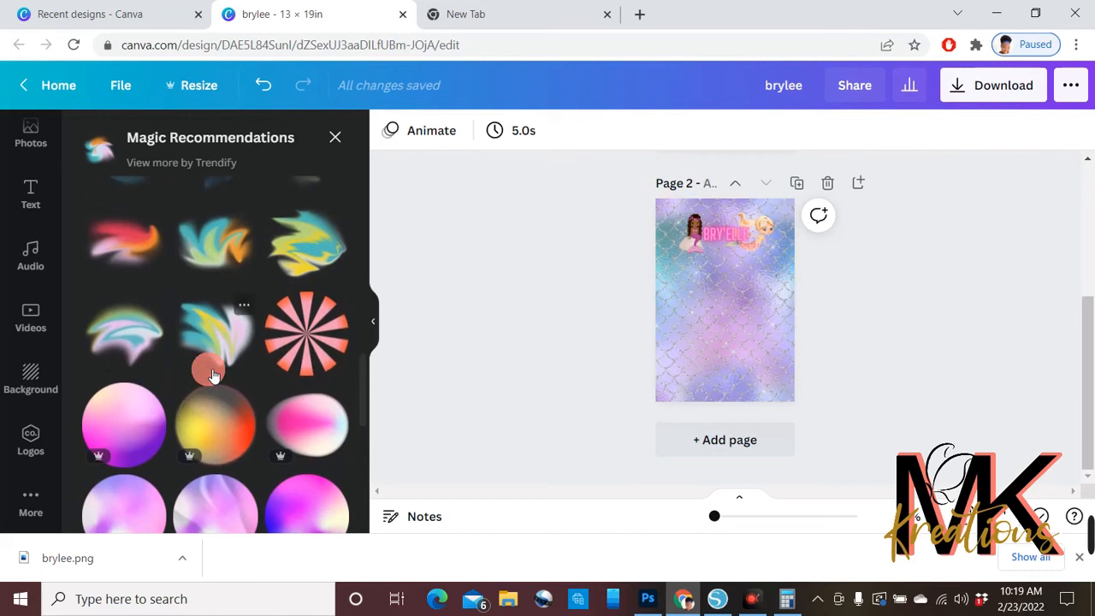
left_click(145, 413)
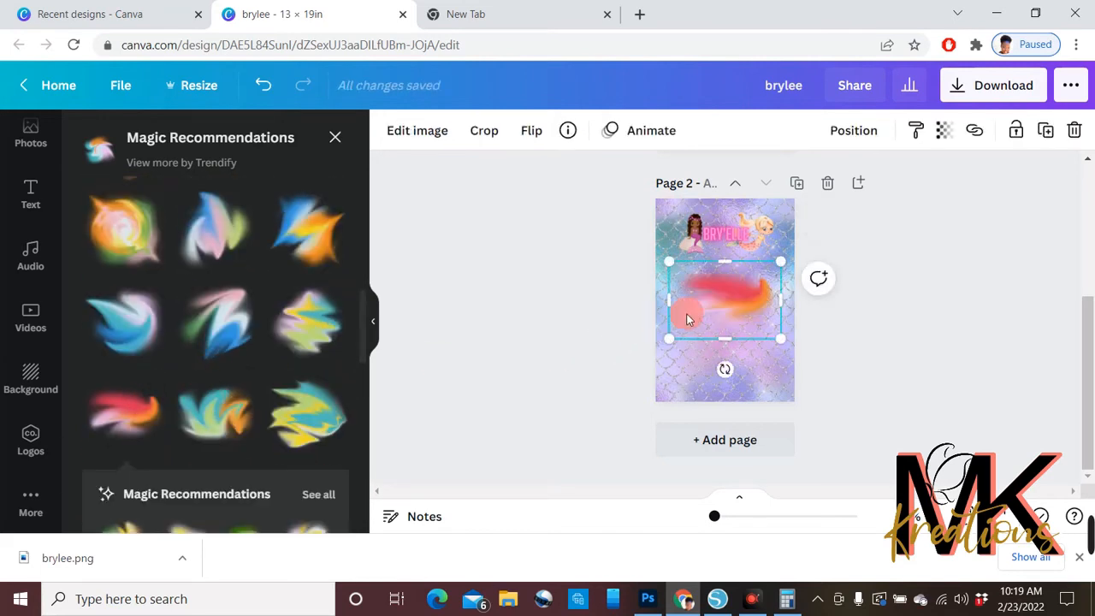
left_click_drag(698, 313, 724, 247)
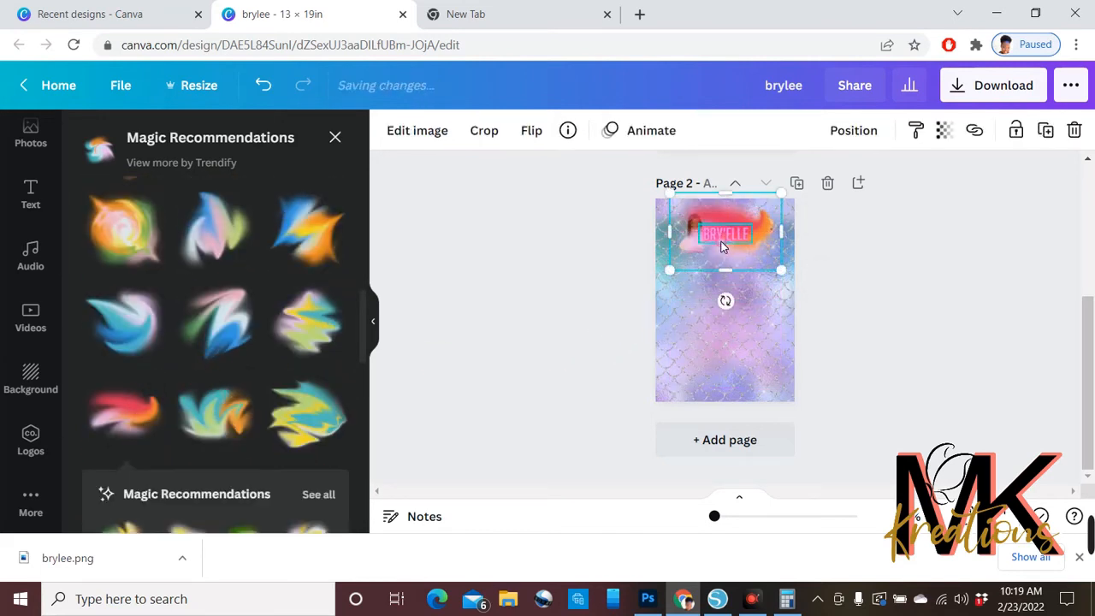
- Send the red, pink and orange swirl to the back, behind both mermaids and the name
right_click(732, 216)
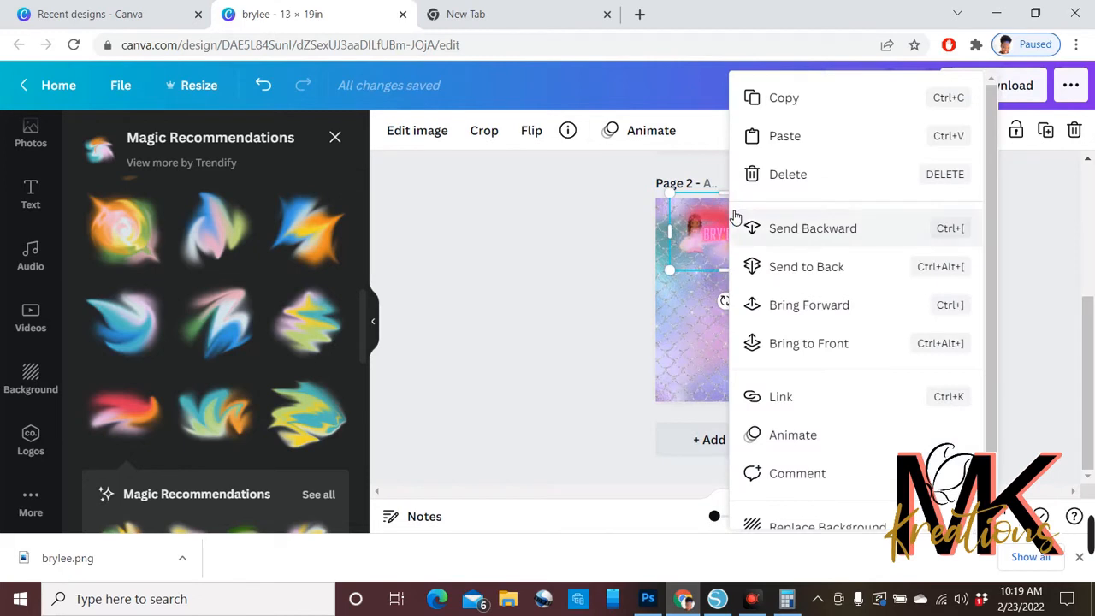
left_click(825, 240)
left_click(787, 337)
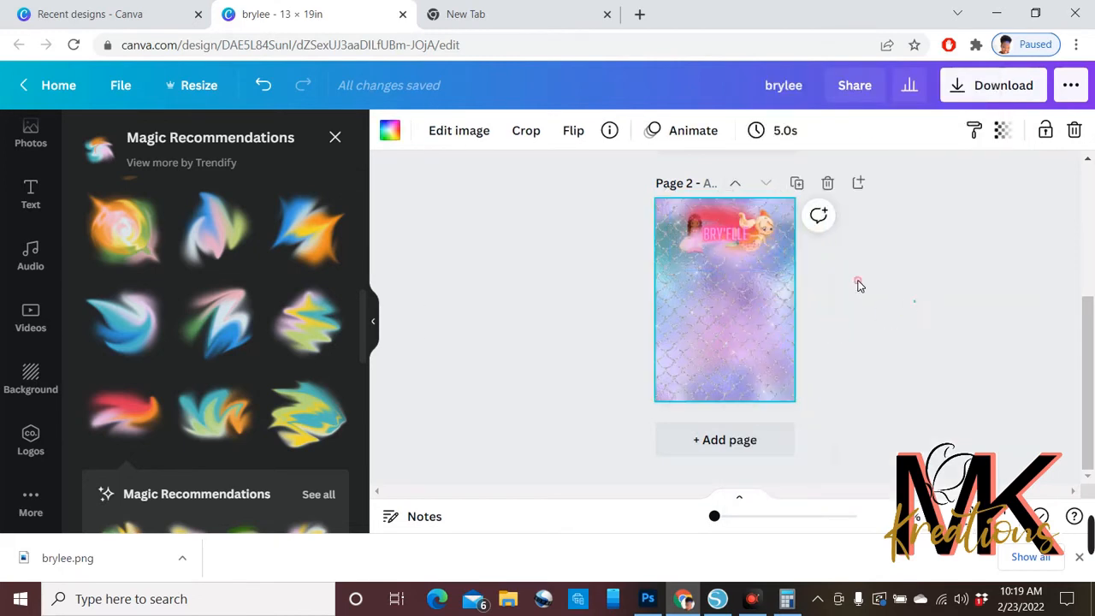
left_click(715, 219)
right_click(719, 221)
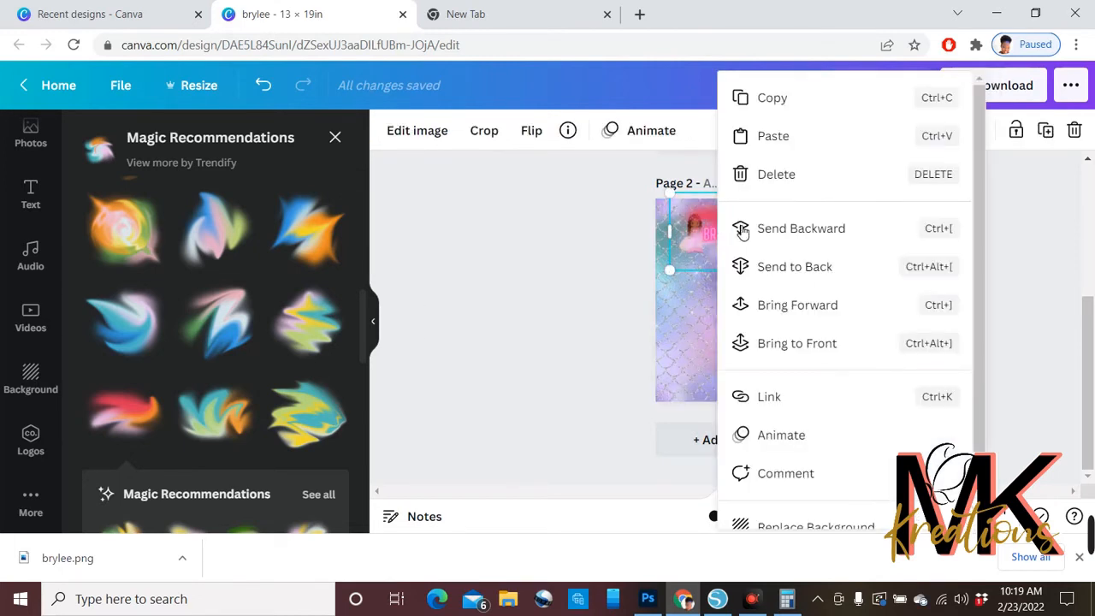
left_click(812, 267)
left_click(816, 277)
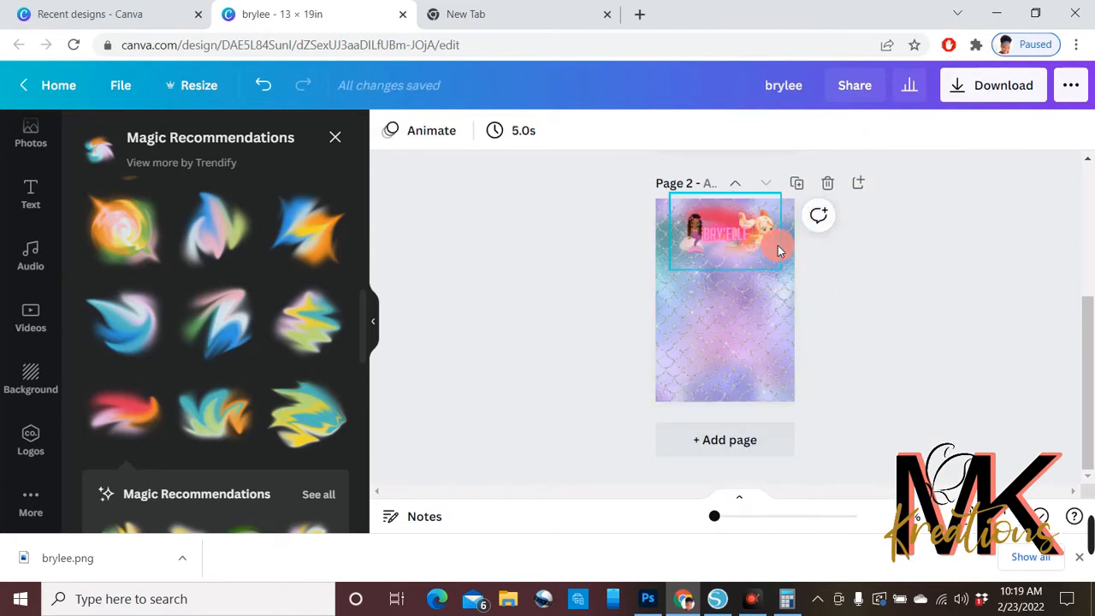
- Enlarge the swirl behind the mermaids and name to about 13.2 × 9.1 in
scroll(778, 246, "up", 5)
scroll(862, 352, "up", 3)
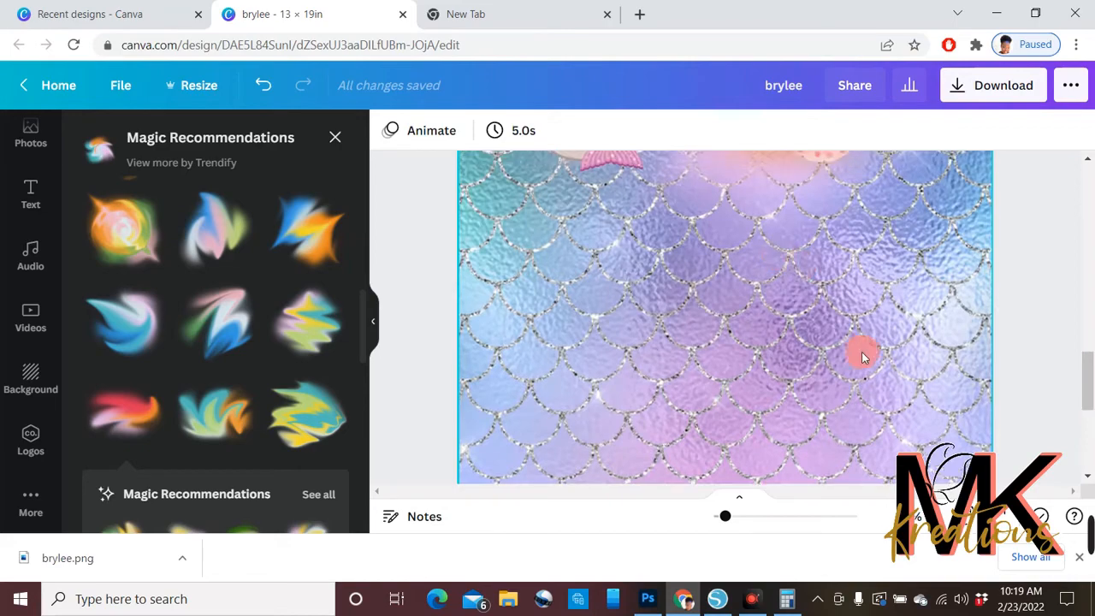
scroll(838, 360, "down", 5)
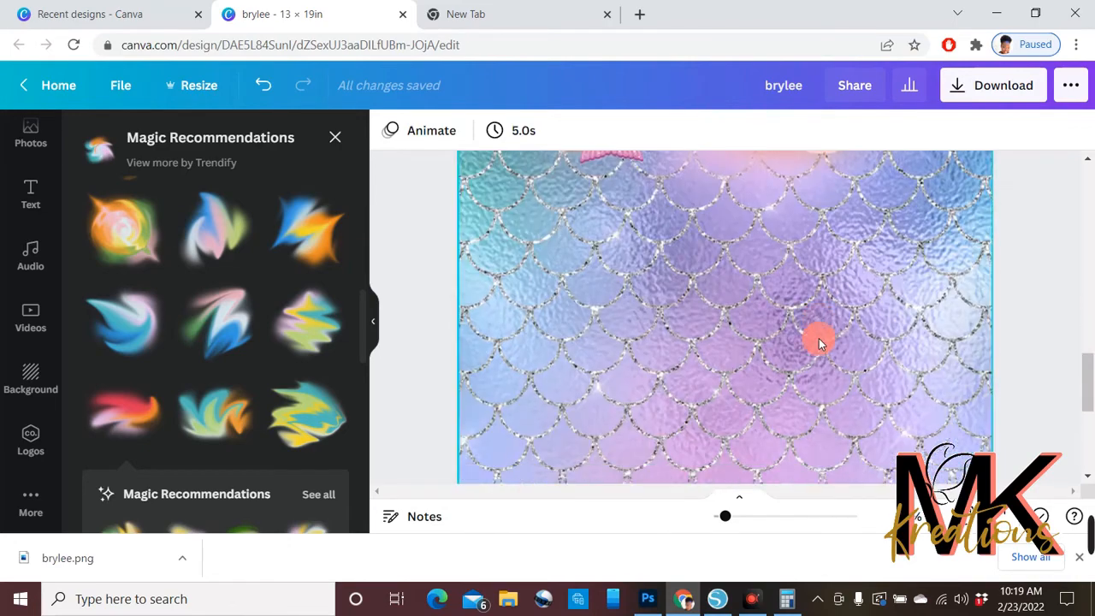
scroll(819, 338, "up", 2)
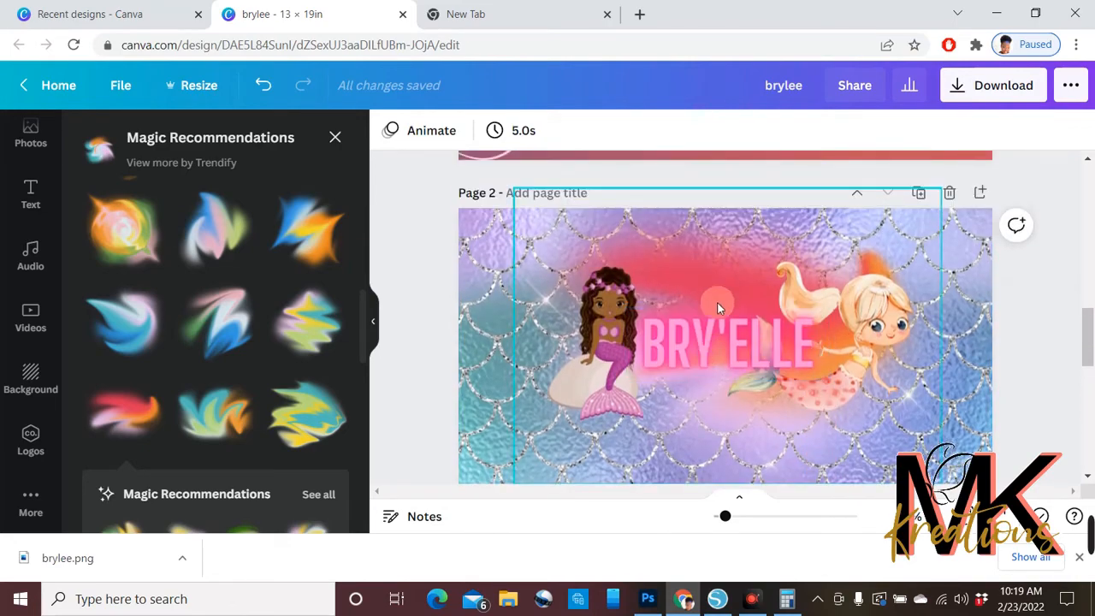
left_click(690, 278)
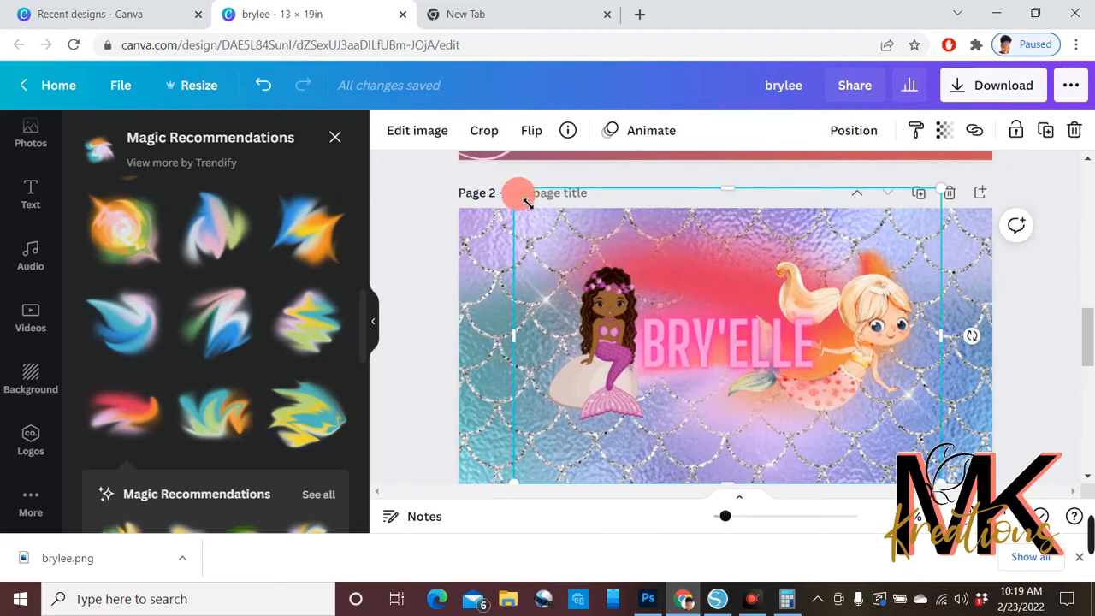
left_click_drag(515, 190, 467, 174)
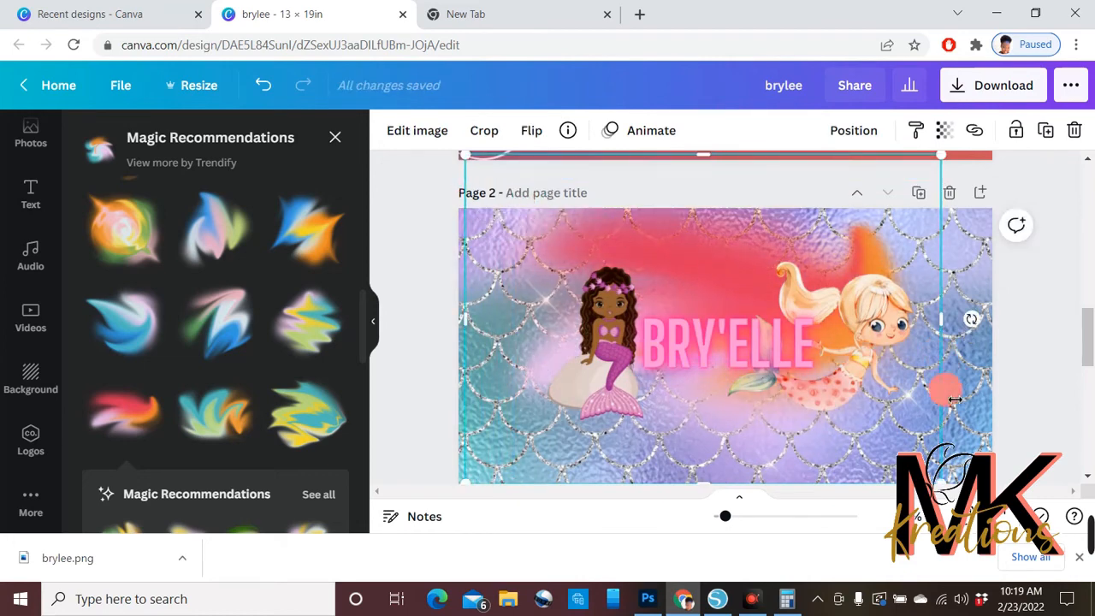
scroll(950, 399, "down", 2)
left_click_drag(947, 319, 995, 398)
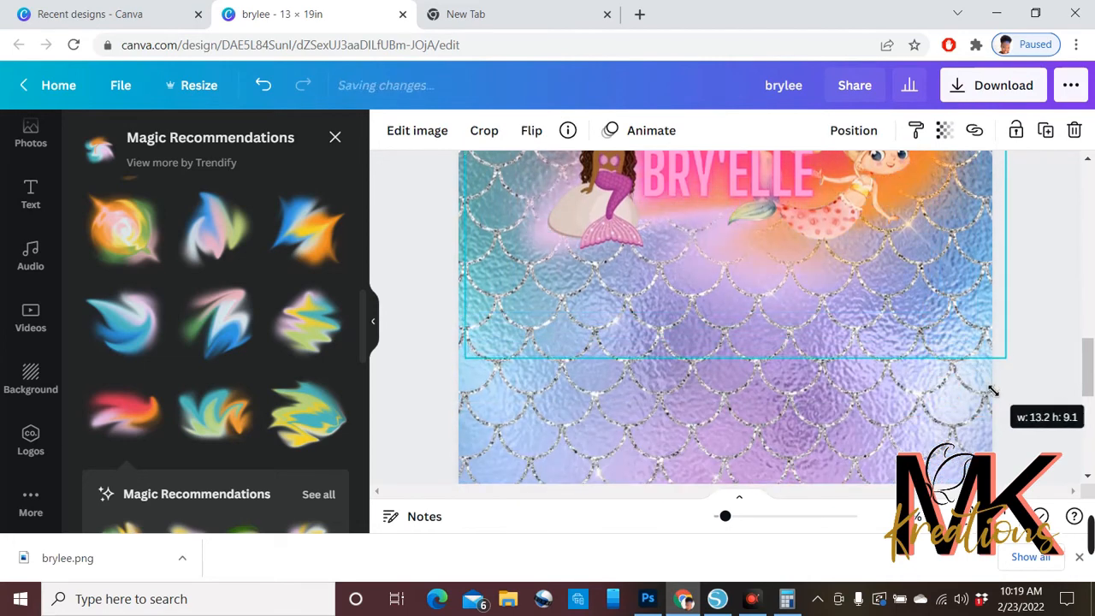
scroll(822, 291, "up", 3)
scroll(801, 401, "down", 3)
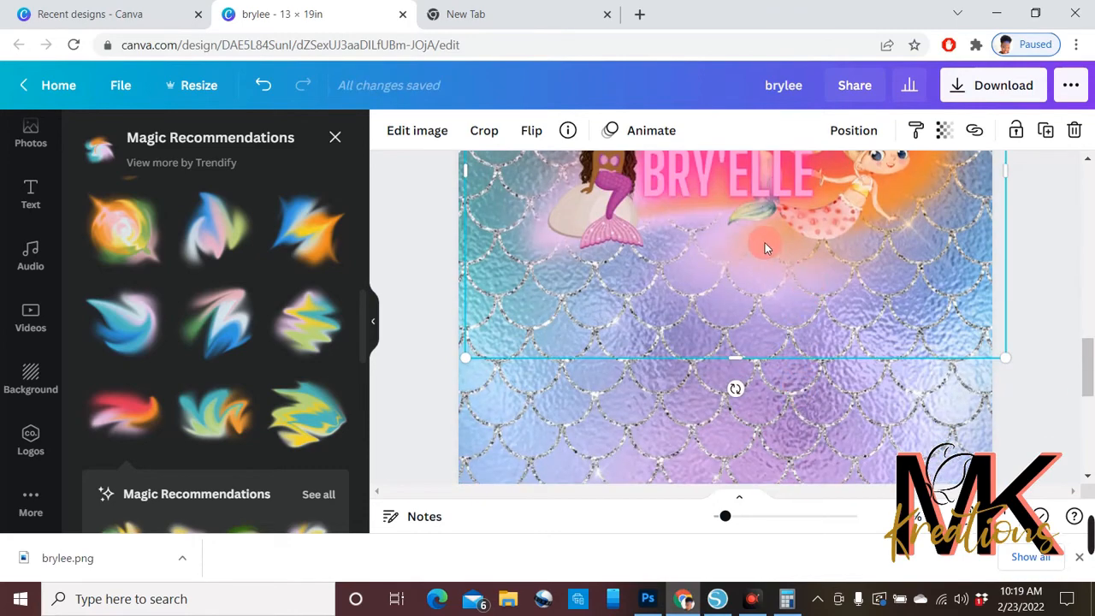
- Shift the enlarged swirl slightly left and down behind the mermaids and name
left_click_drag(767, 247, 742, 263)
scroll(766, 263, "up", 4)
scroll(767, 264, "down", 3)
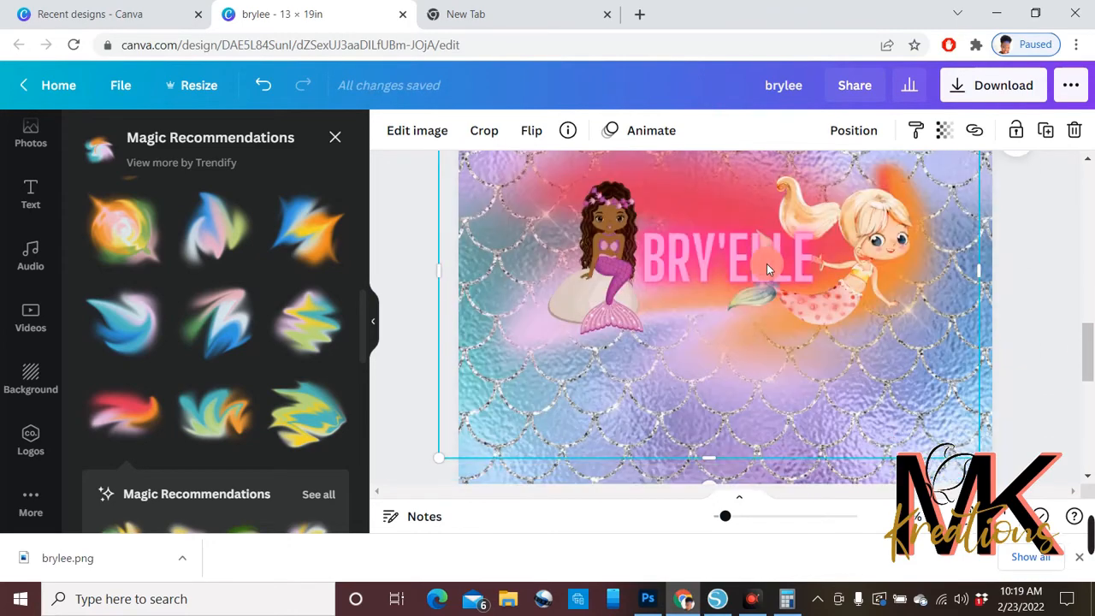
mouse_move(709, 331)
left_mouse_down()
mouse_move(710, 346)
mouse_move(724, 337)
mouse_move(700, 333)
mouse_move(711, 335)
left_mouse_up()
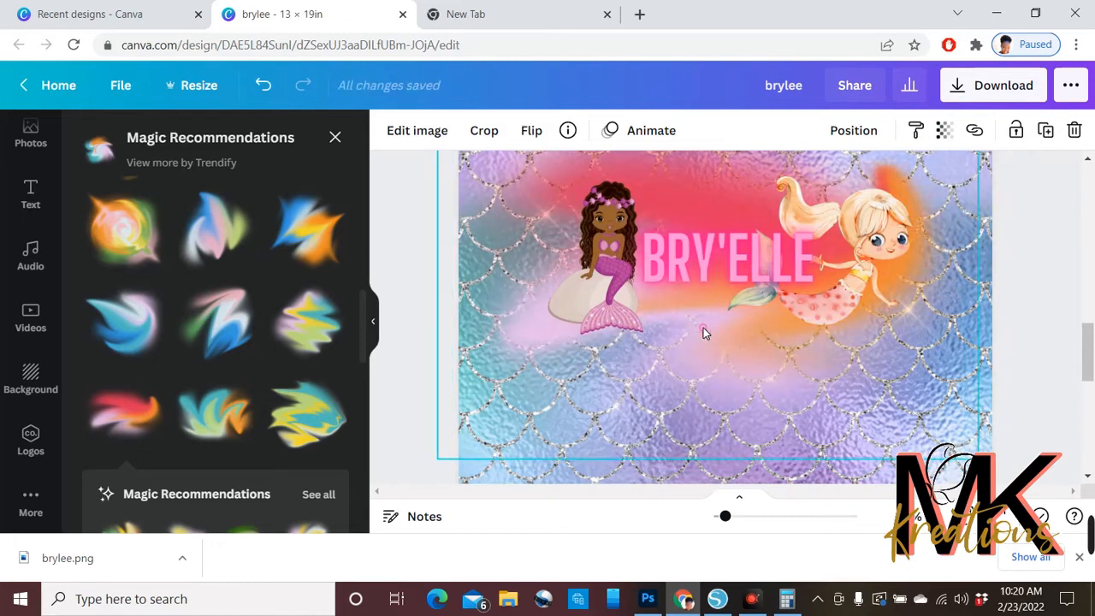
- Enlarge the swirl further toward its lower-right corner and shift it left to frame the mermaids and name
scroll(796, 350, "down", 3)
left_click_drag(984, 299, 1040, 356)
scroll(958, 317, "up", 5)
scroll(926, 372, "down", 3)
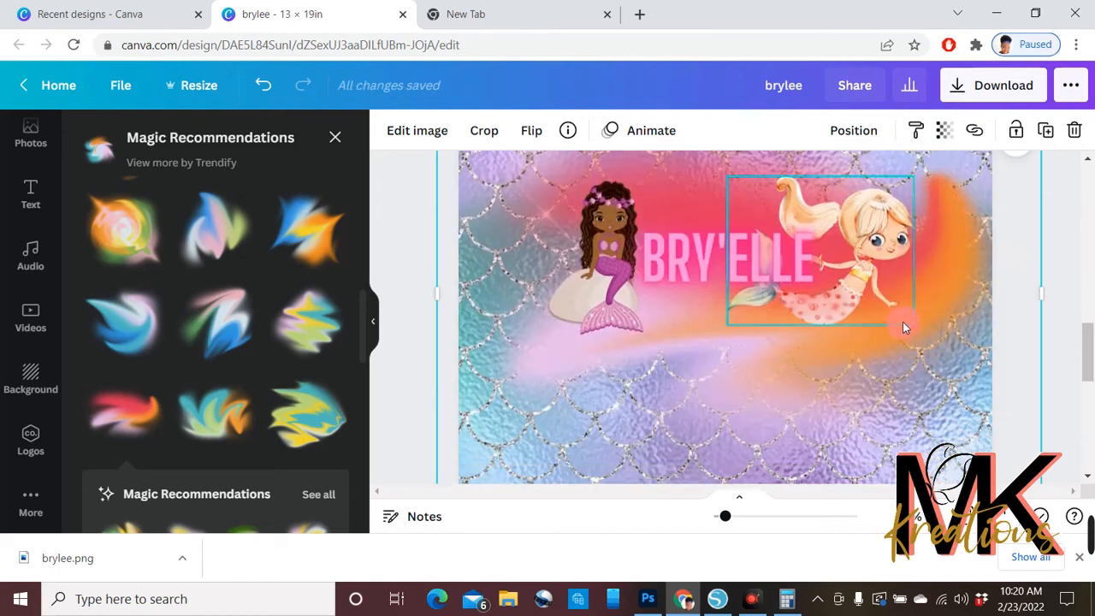
mouse_move(904, 324)
left_mouse_down()
mouse_move(891, 328)
mouse_move(913, 328)
left_mouse_up()
left_click_drag(959, 283, 929, 284)
left_click(1066, 265)
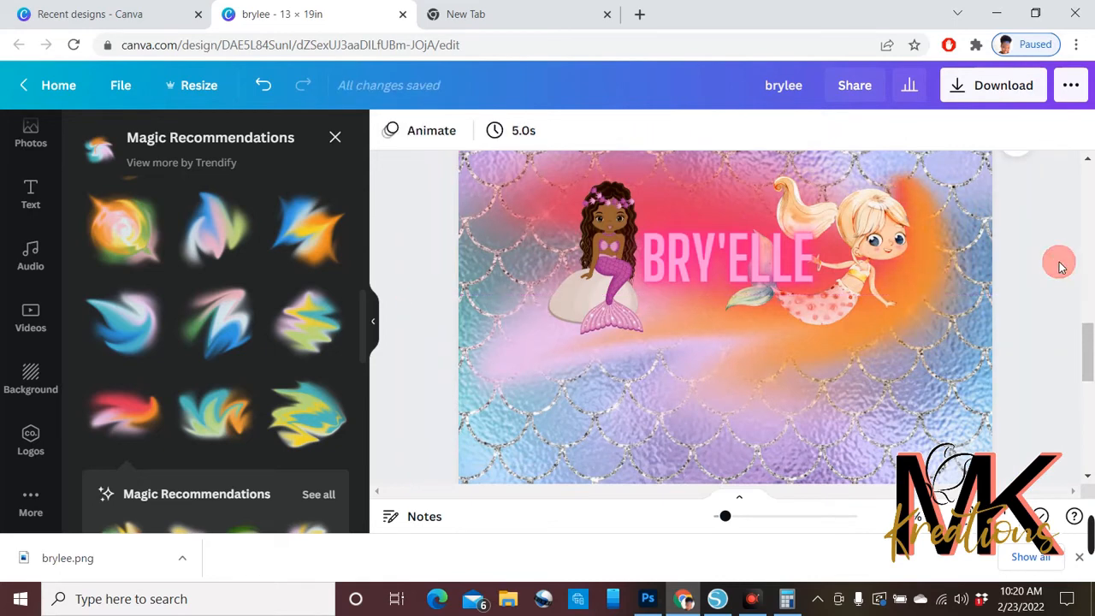
- Group the gradient swirl, both mermaids and the neon name on page 2
scroll(1061, 266, "down", 2)
scroll(995, 291, "down", 3)
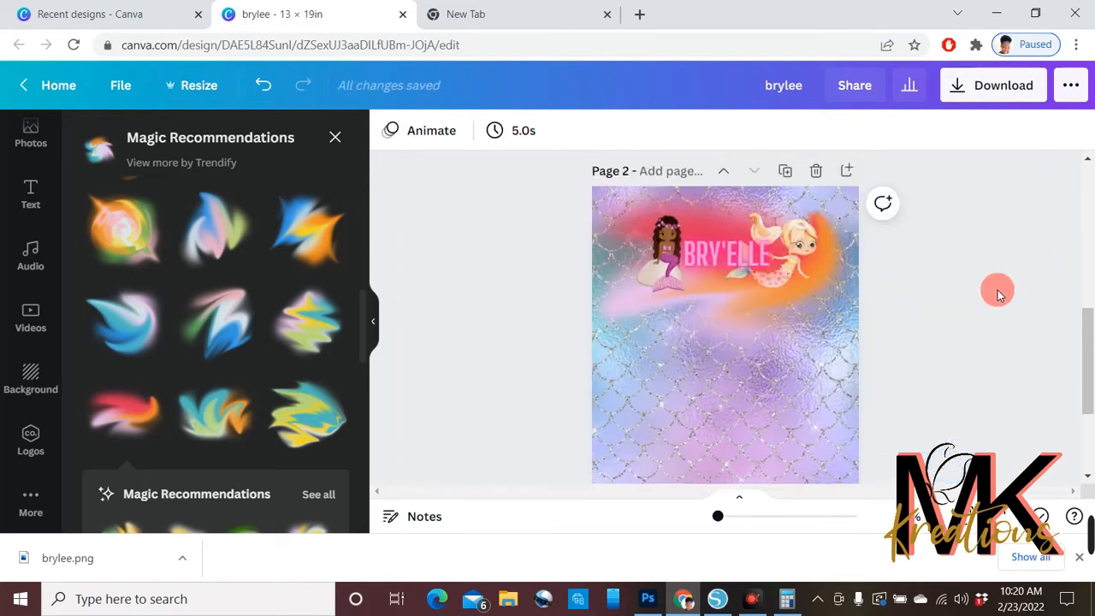
scroll(880, 313, "up", 4)
scroll(842, 331, "down", 2)
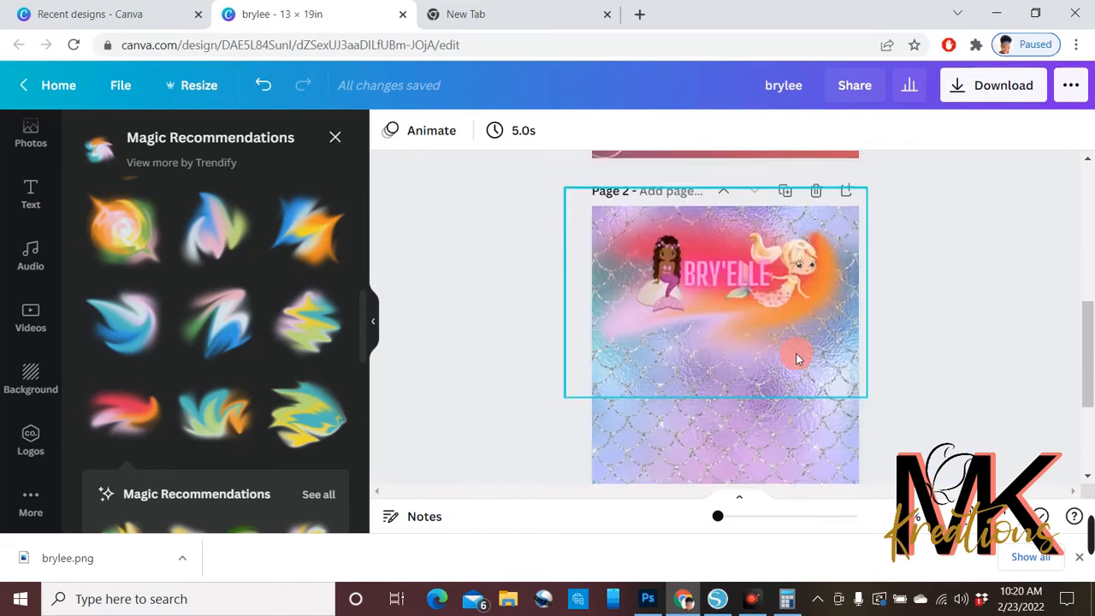
left_click(618, 216)
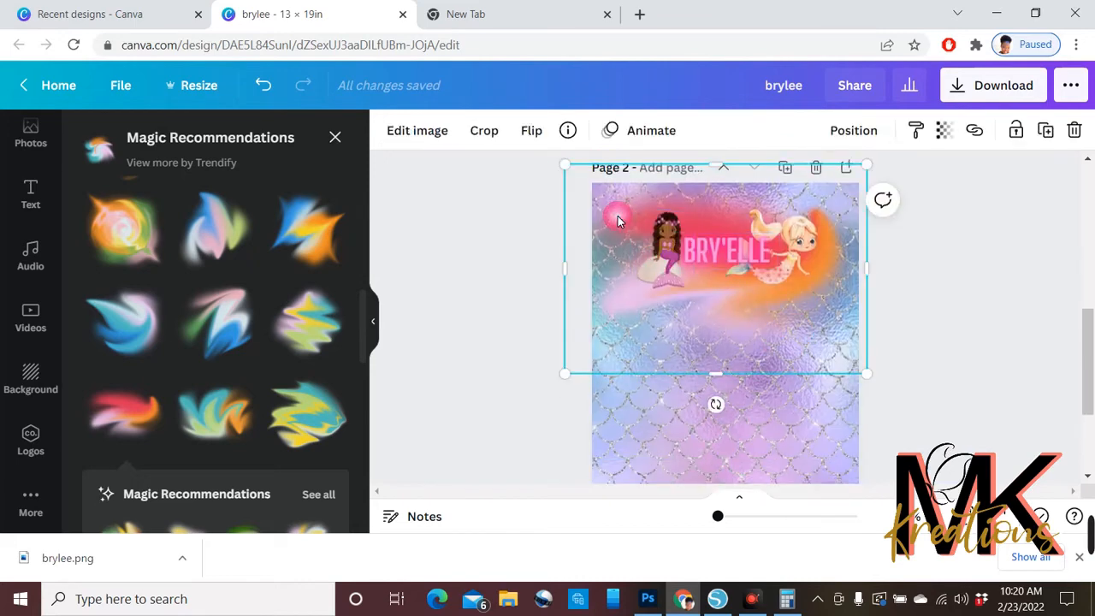
left_click(664, 257, "shift")
left_click(725, 253, "shift")
left_click(813, 236, "shift")
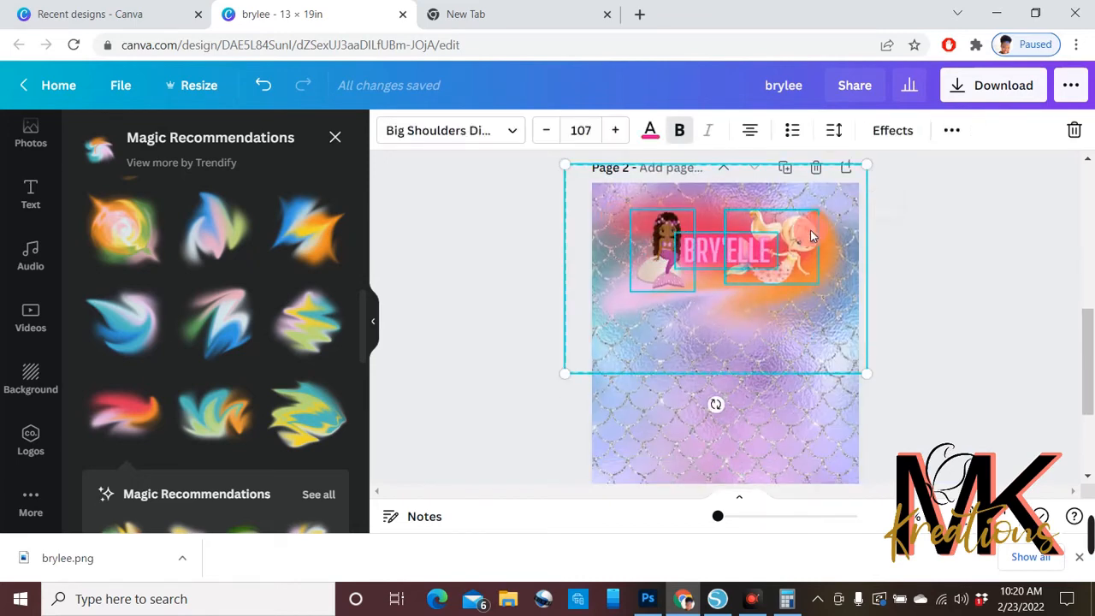
left_click(951, 130)
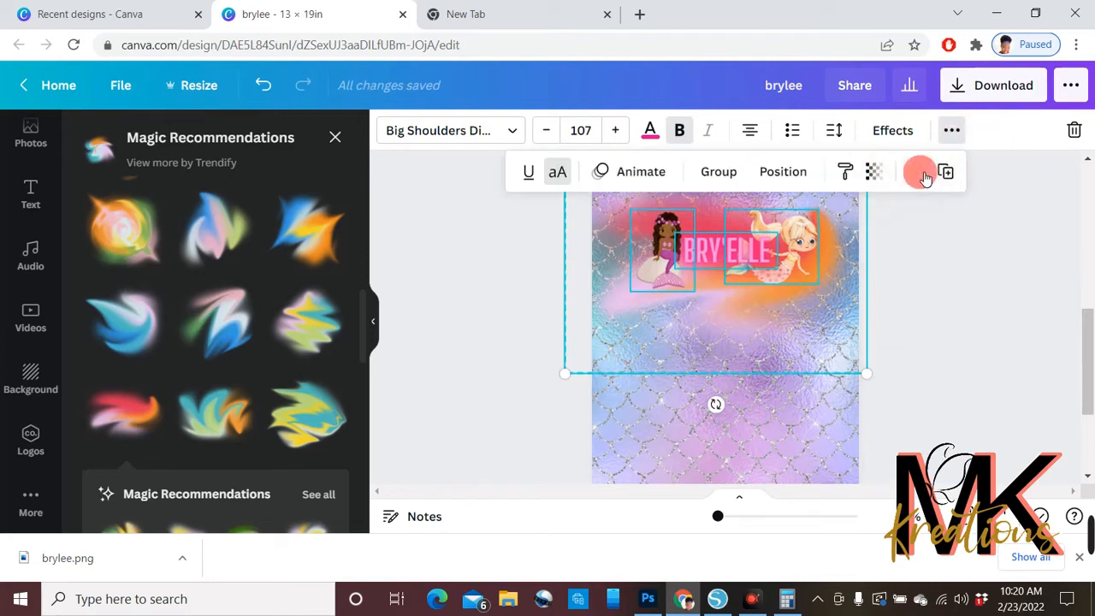
left_click(723, 175)
- Duplicate the mermaid group and move the copy down to the lower end of page 2
left_click(993, 175)
left_click_drag(796, 248, 779, 406)
scroll(785, 378, "down", 2)
scroll(785, 379, "up", 1)
left_click_drag(766, 344, 758, 425)
scroll(791, 380, "down", 1)
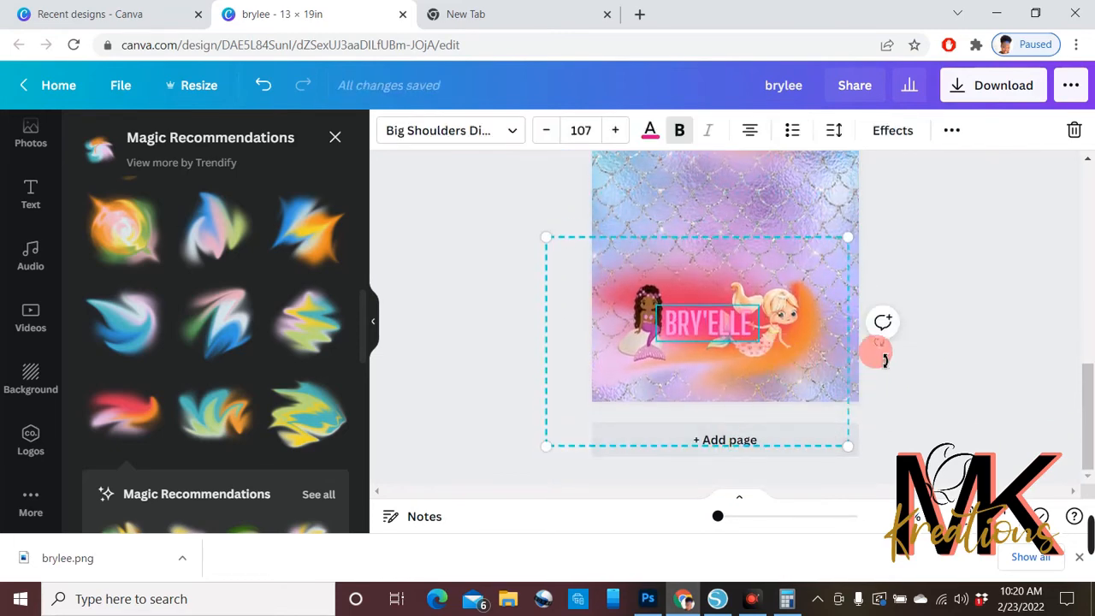
- Rotate the copied mermaid group 180° and centre it horizontally near page 2's bottom edge
left_click_drag(885, 361, 535, 340)
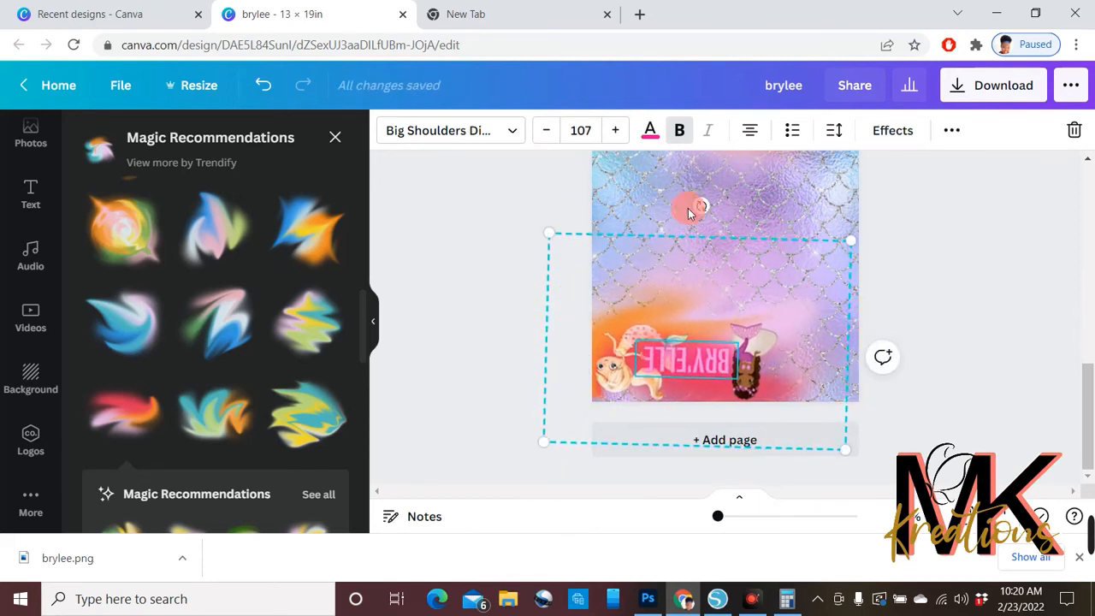
left_click_drag(714, 215, 698, 206)
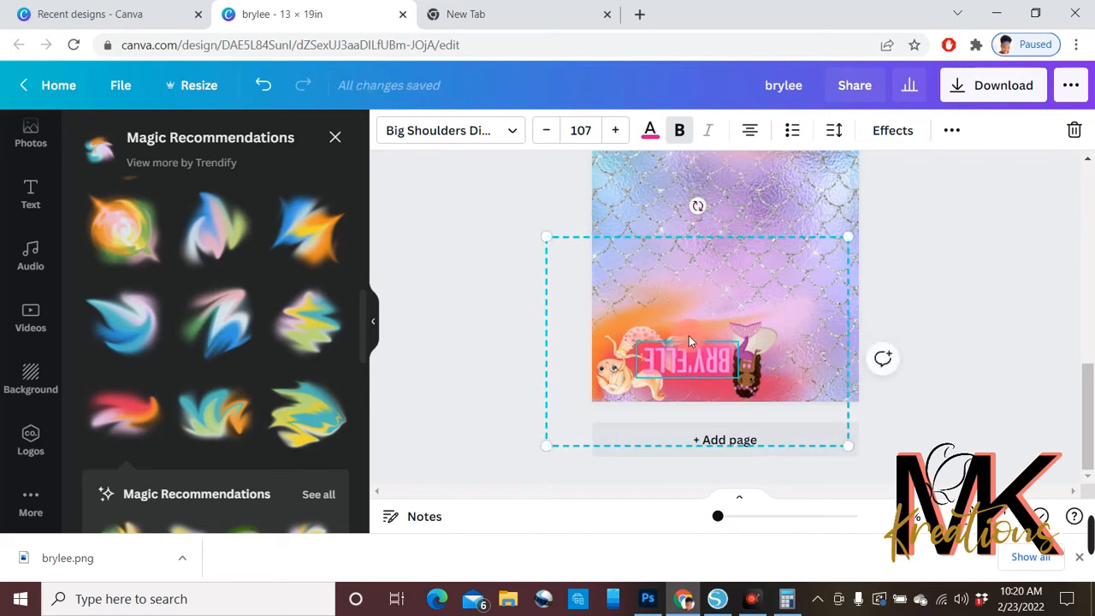
left_click_drag(689, 335, 729, 331)
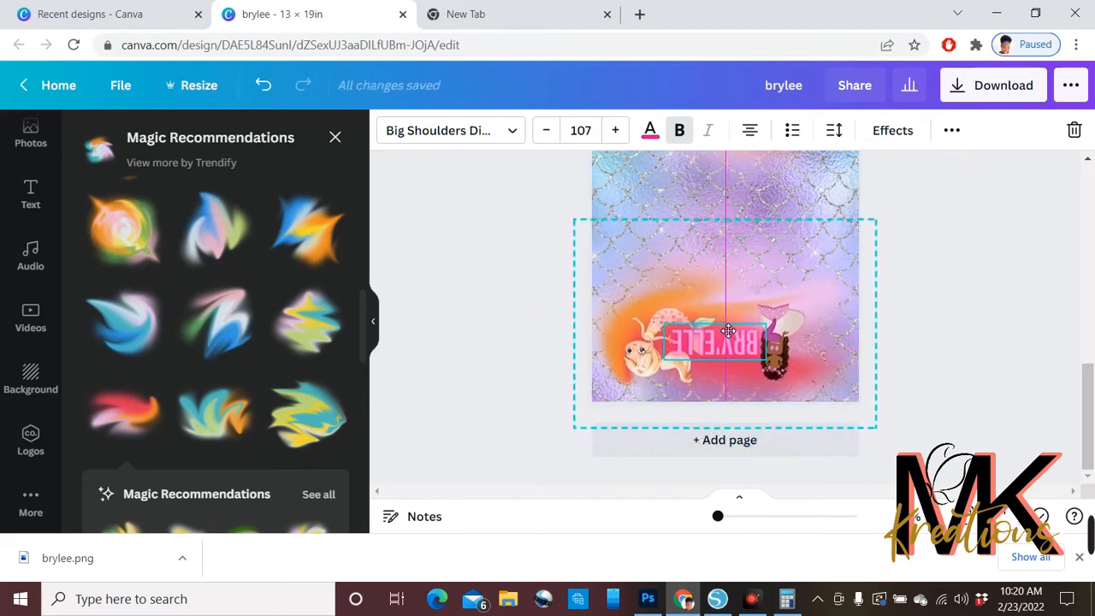
scroll(922, 370, "up", 3)
left_click(988, 339)
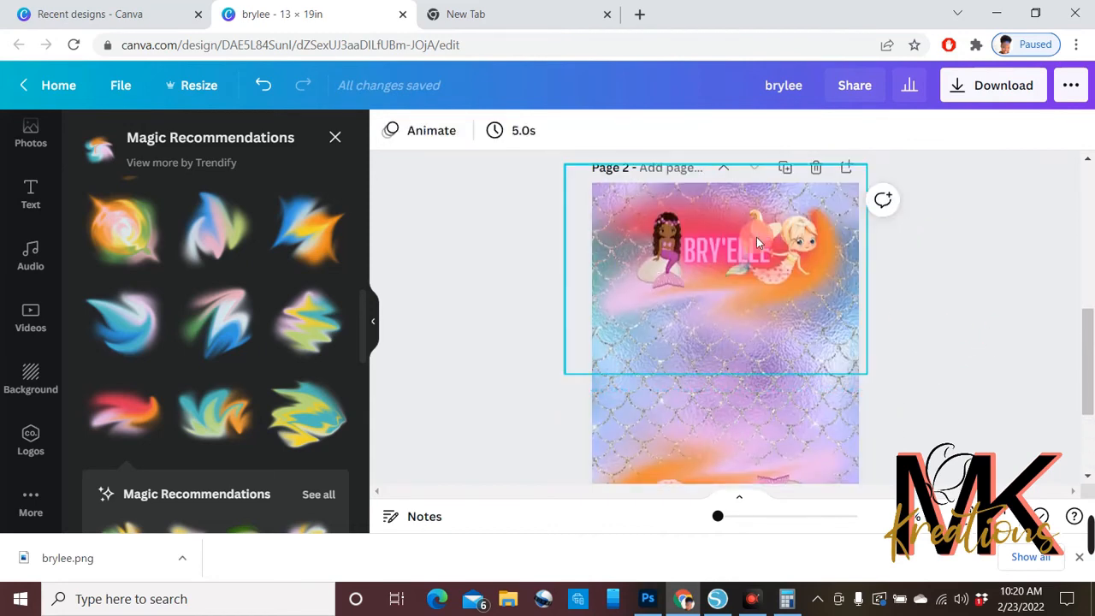
- Examine the upright and upside-down mermaid artwork at both ends of page 2
scroll(787, 331, "down", 5)
scroll(738, 268, "up", 5)
left_click(697, 505)
scroll(710, 479, "down", 1)
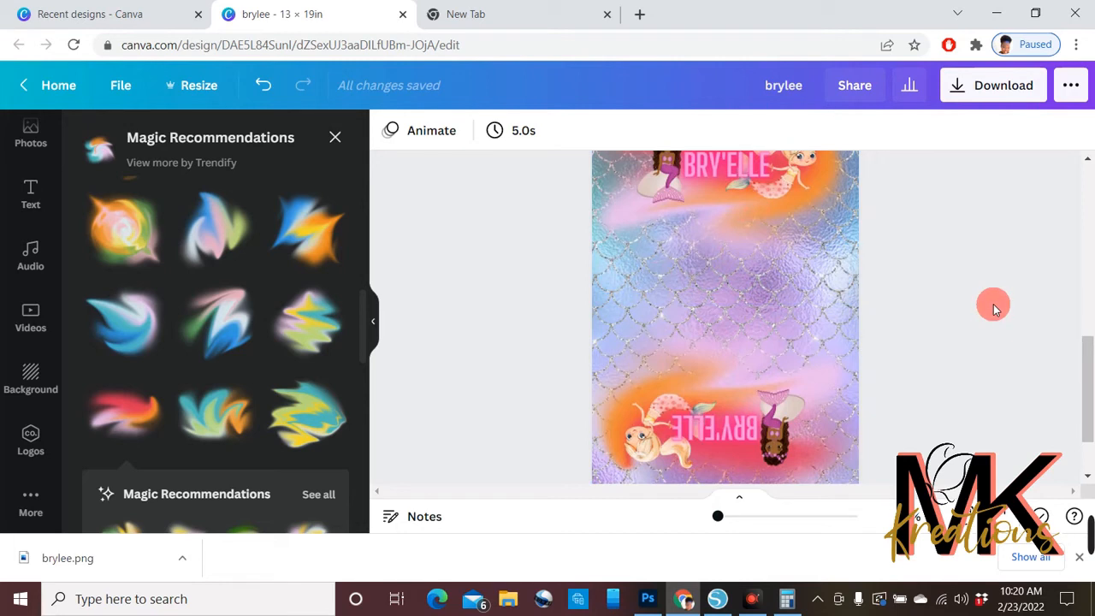
scroll(993, 257, "up", 3)
scroll(932, 208, "down", 4)
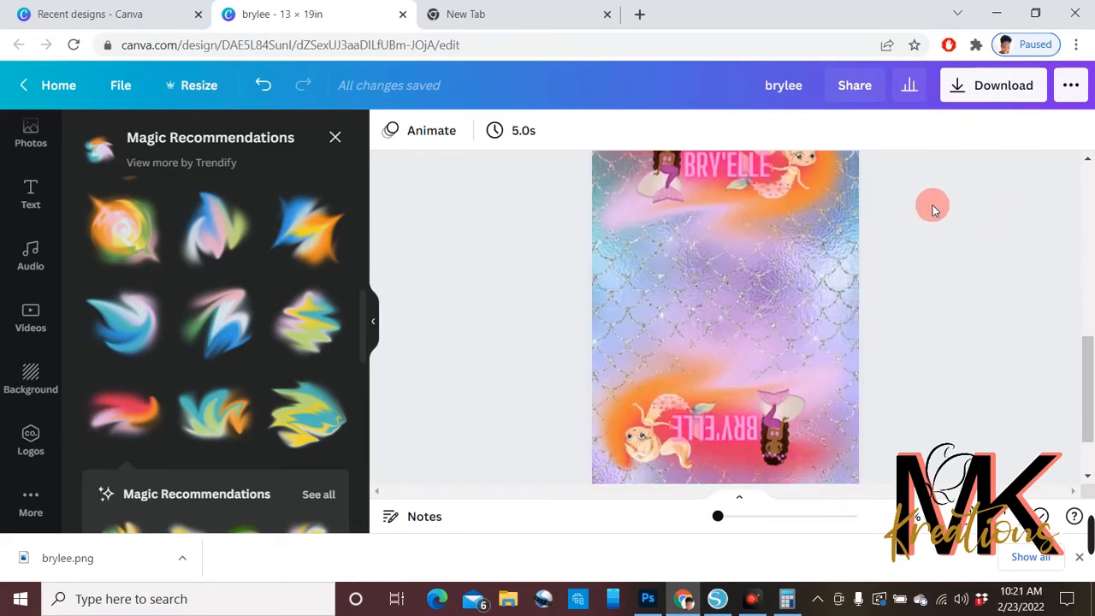
scroll(922, 184, "down", 1)
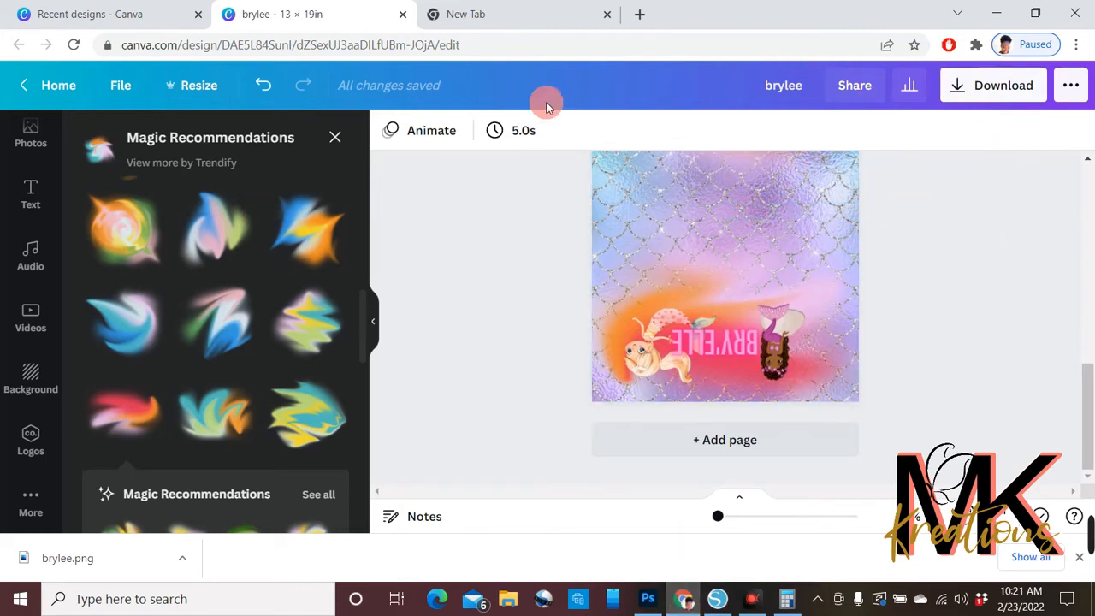
- Rename the design as Gift basket
left_click(797, 86)
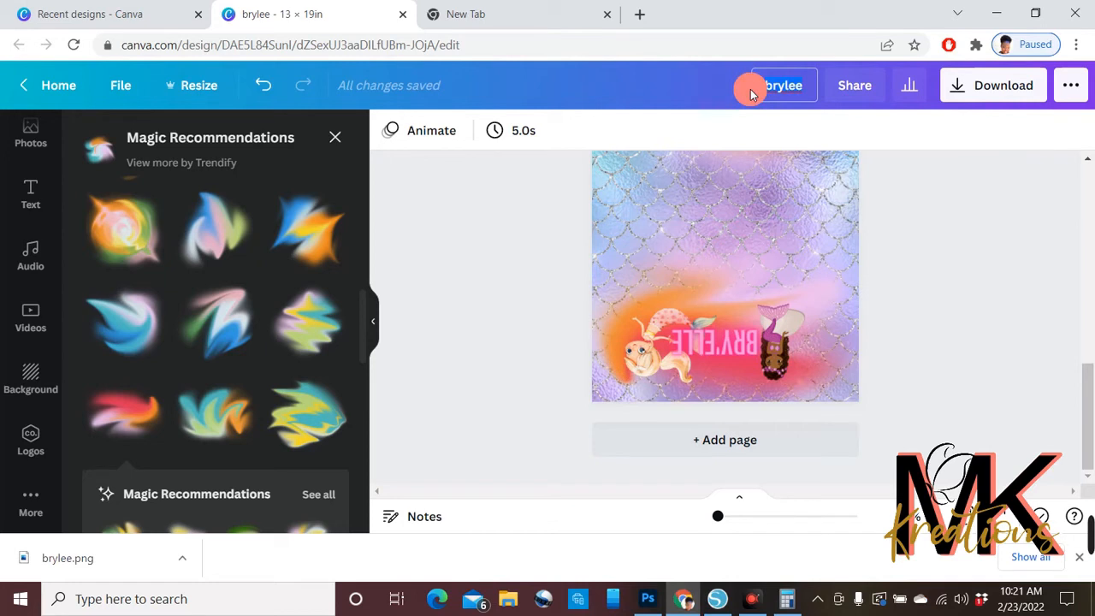
type("Gift baske")
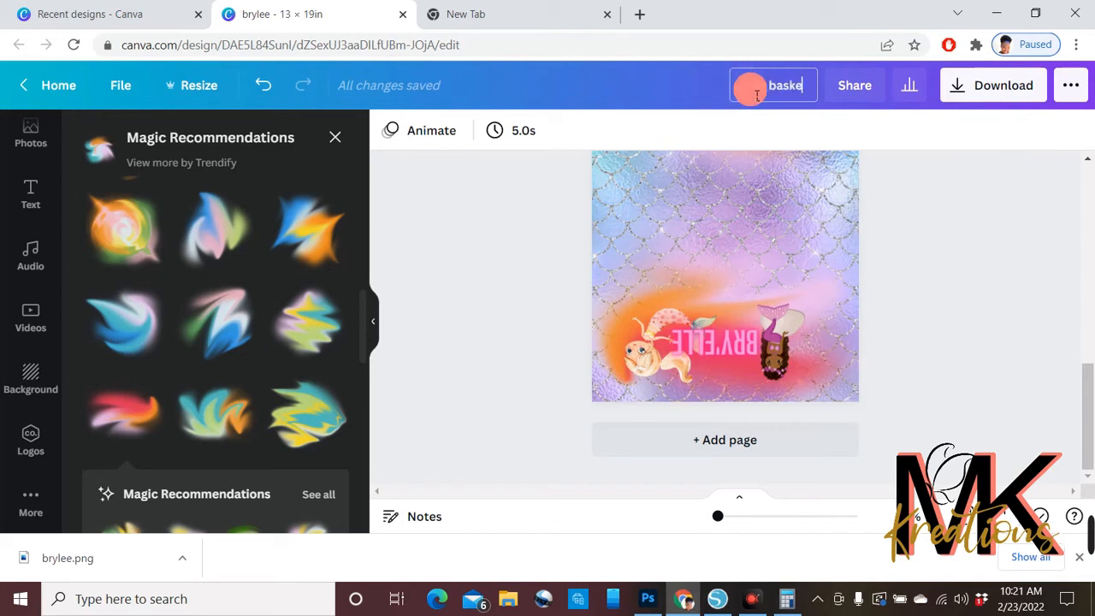
type("t")
left_click(951, 159)
left_click(957, 182)
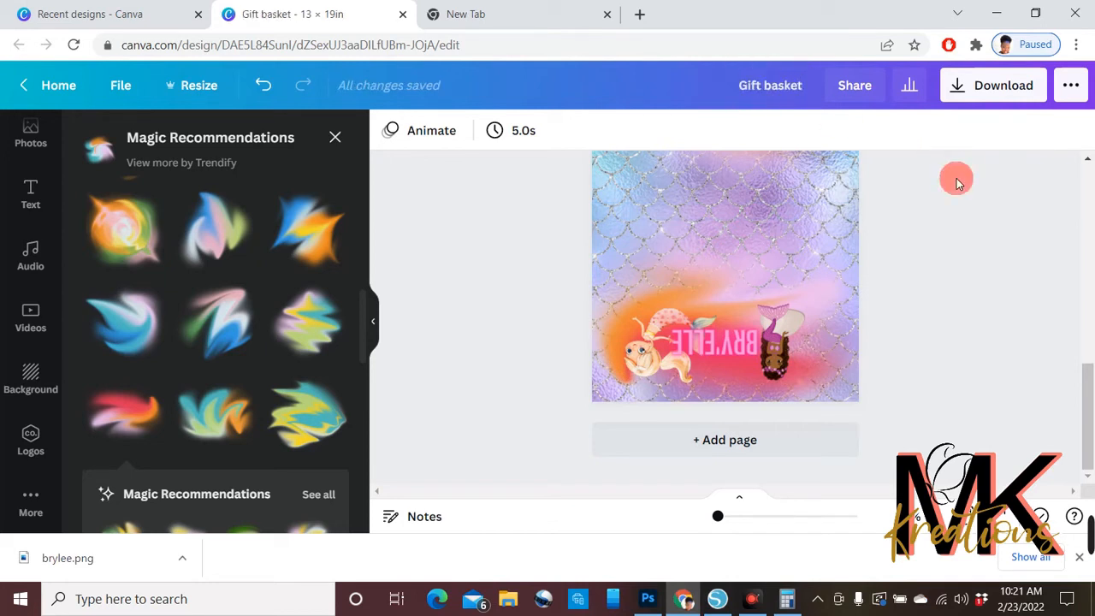
scroll(847, 304, "up", 5)
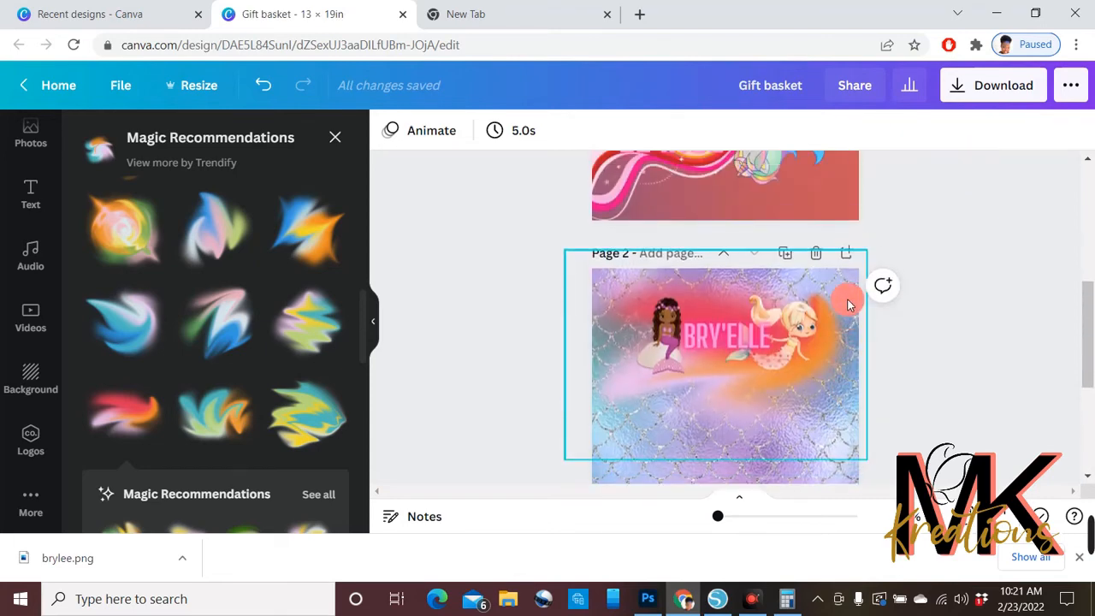
scroll(847, 303, "up", 5)
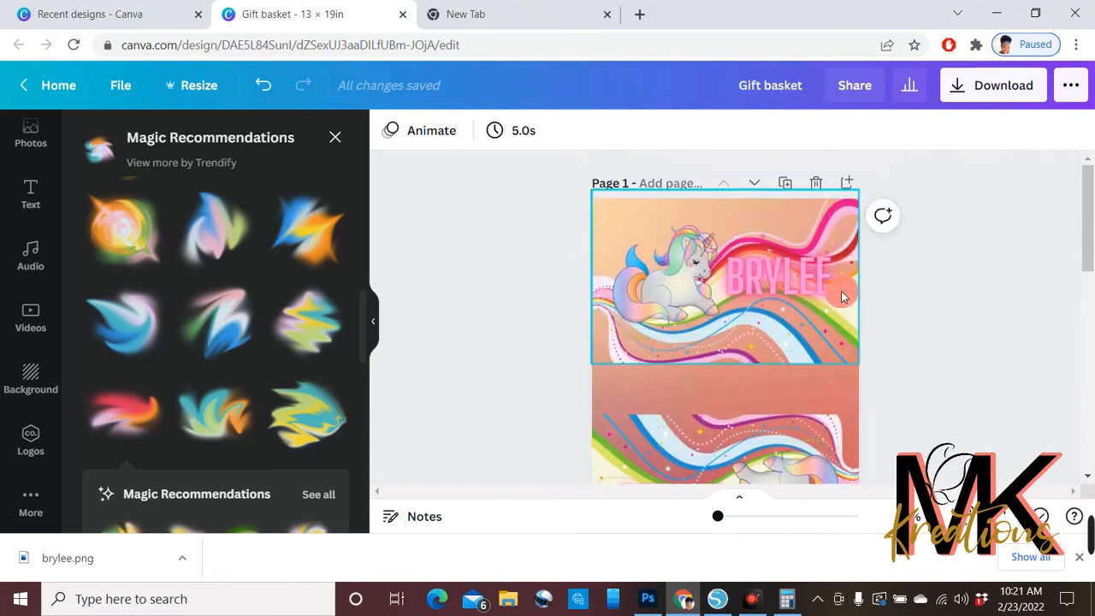
scroll(841, 295, "down", 10)
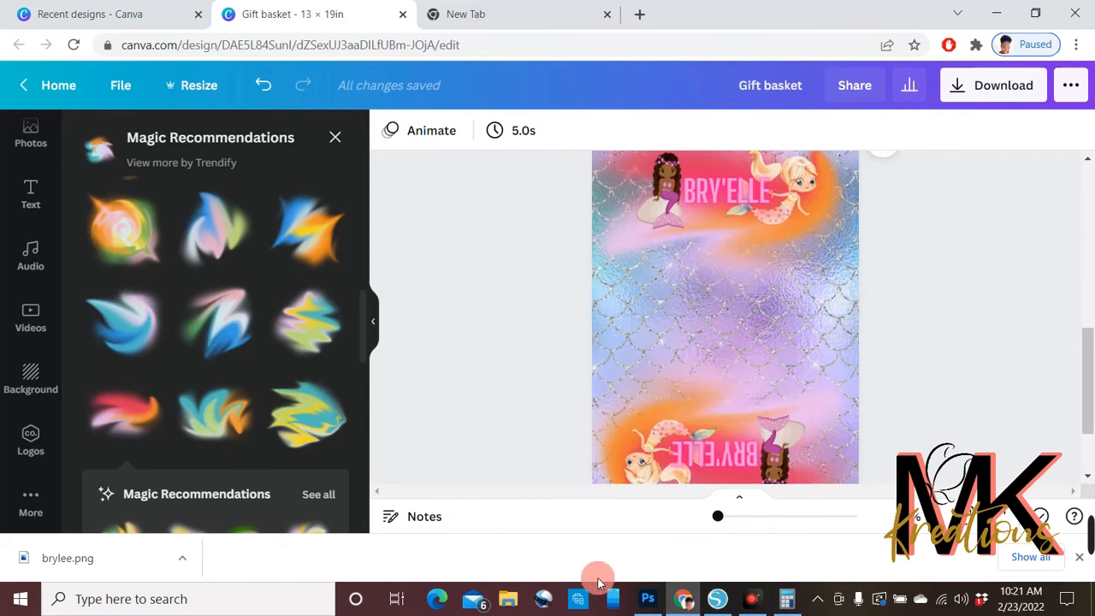
left_click(715, 602)
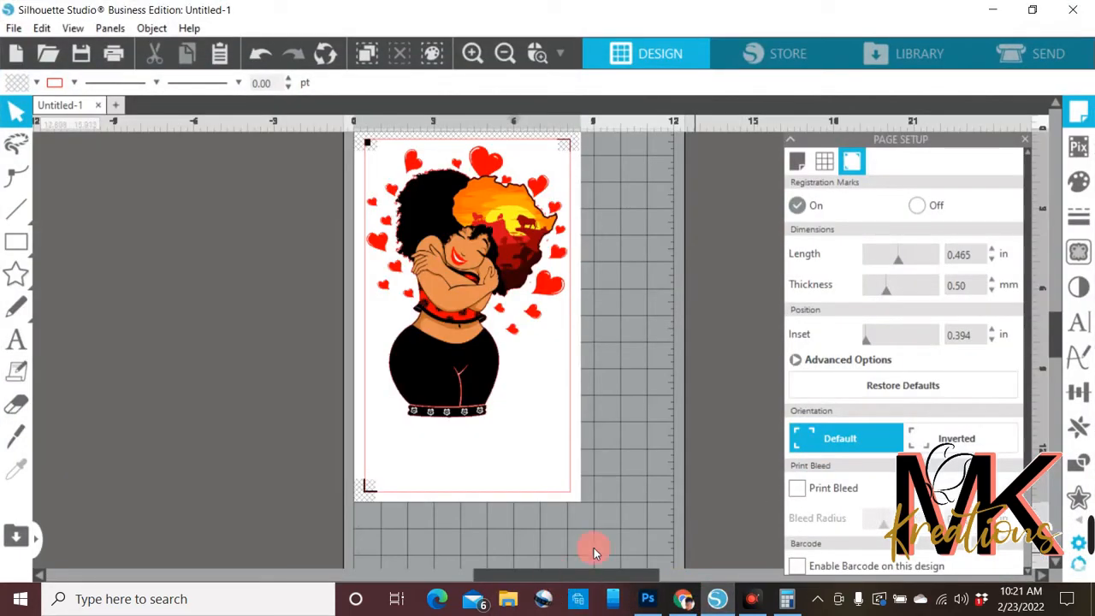
left_click(993, 9)
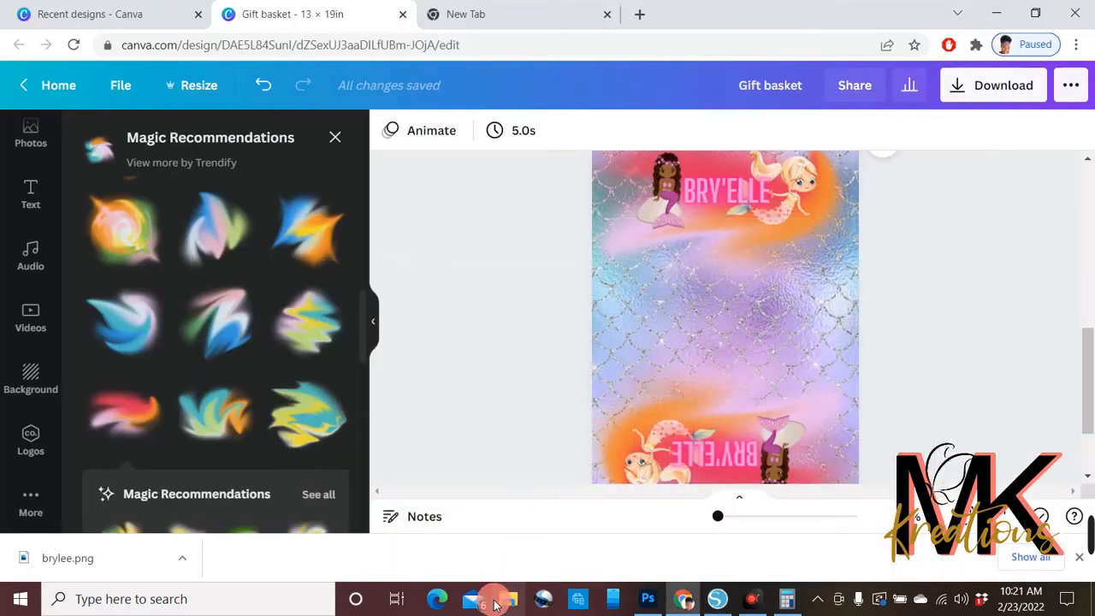
- Switch to File Explorer and open the print settings for the unicorn cover image in the Downloads folder
left_click(495, 604)
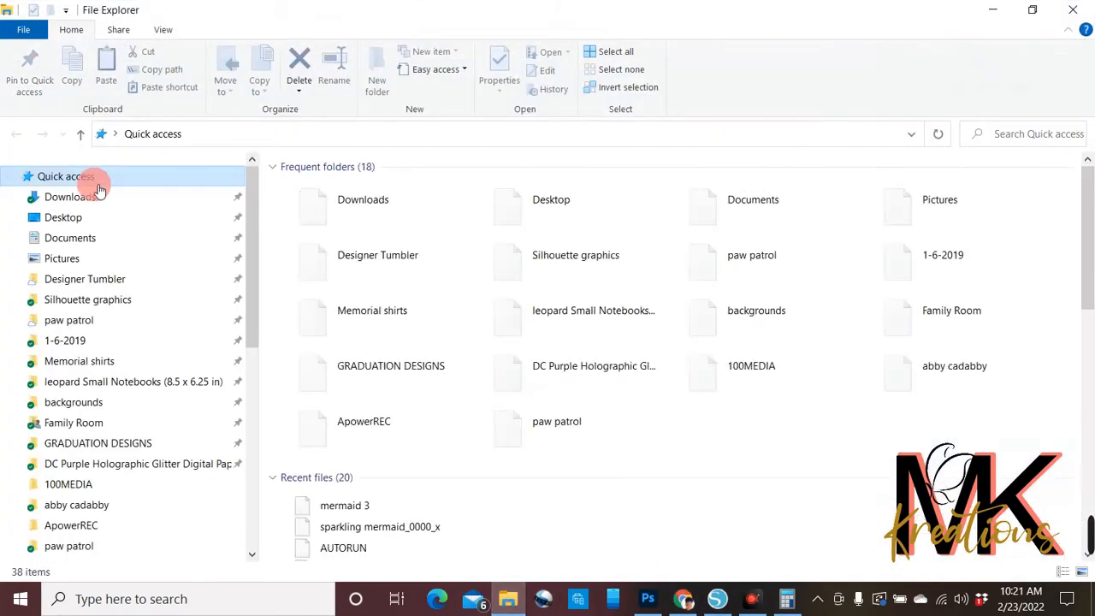
left_click(90, 200)
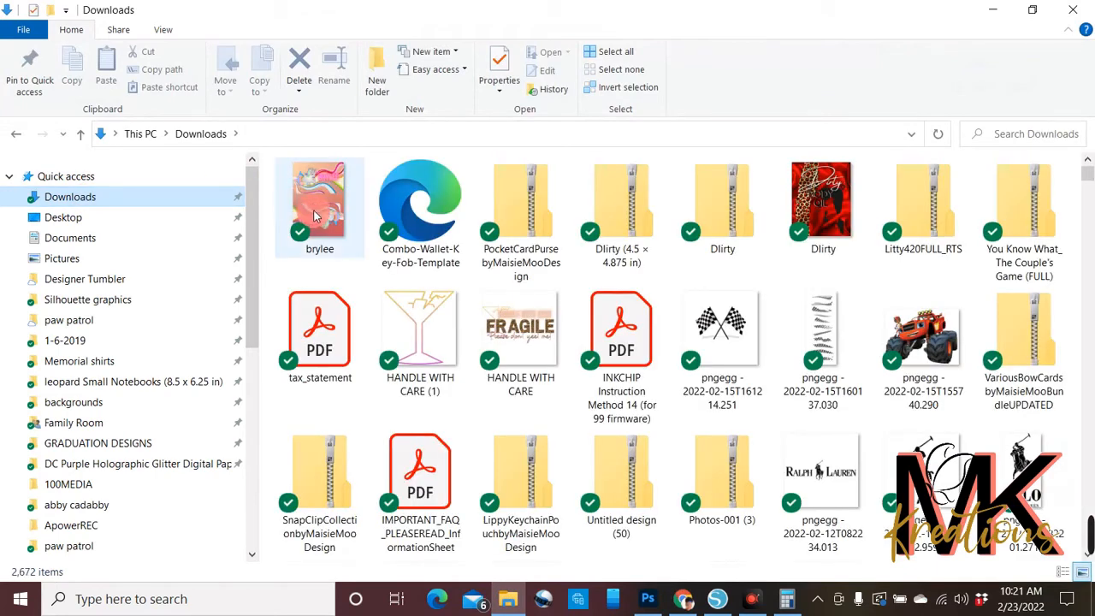
left_click(317, 214)
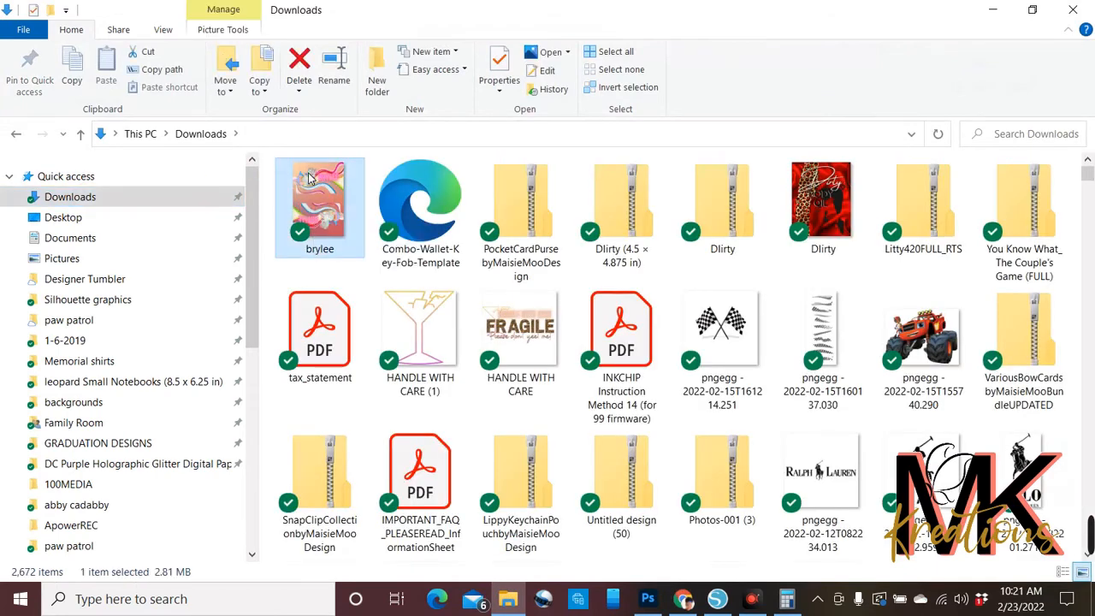
left_click(128, 28)
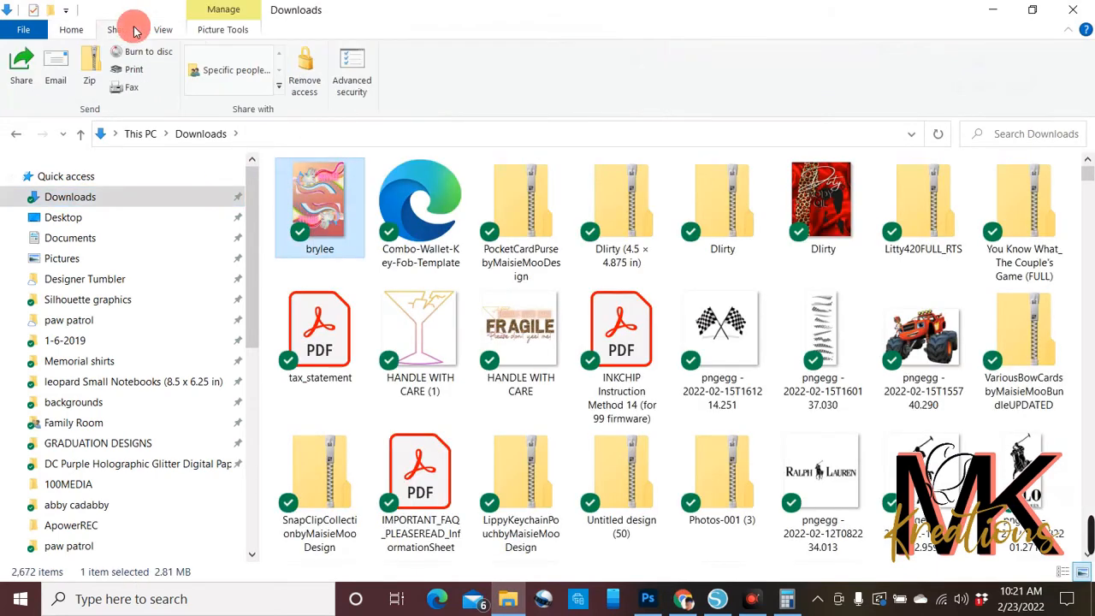
left_click(139, 72)
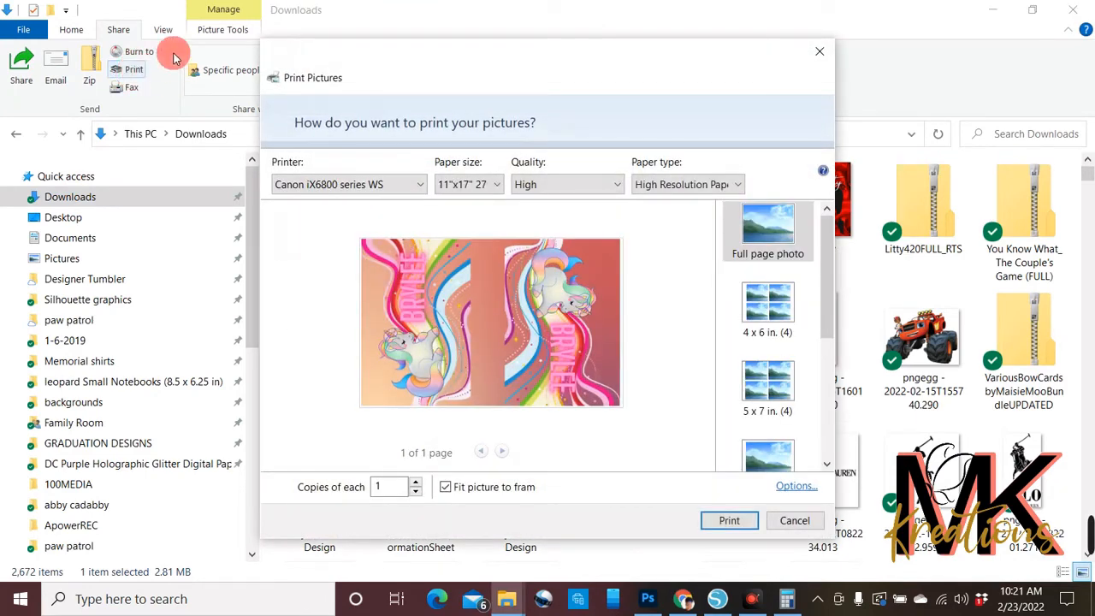
- Try the A3+ 13"x19" paper size for the unicorn cover print, and cancel without printing
left_click(488, 184)
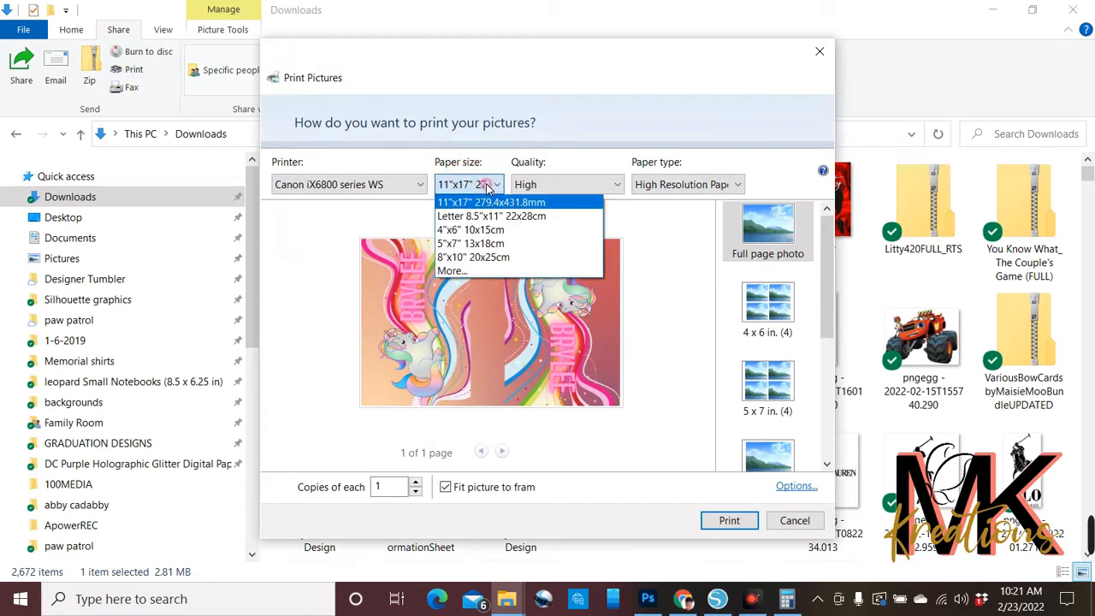
left_click(459, 270)
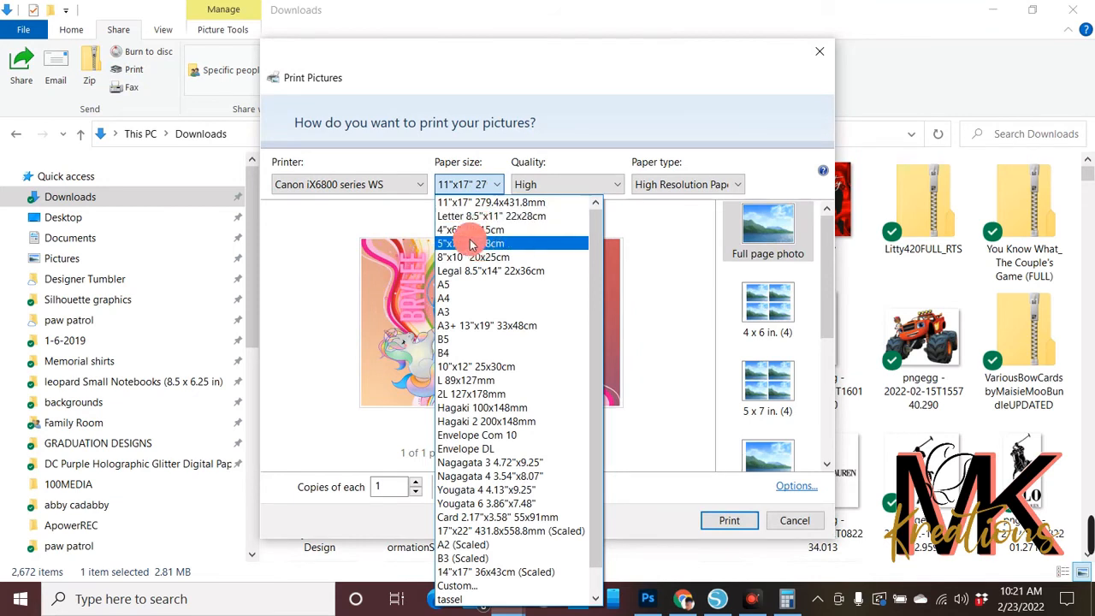
left_click(444, 324)
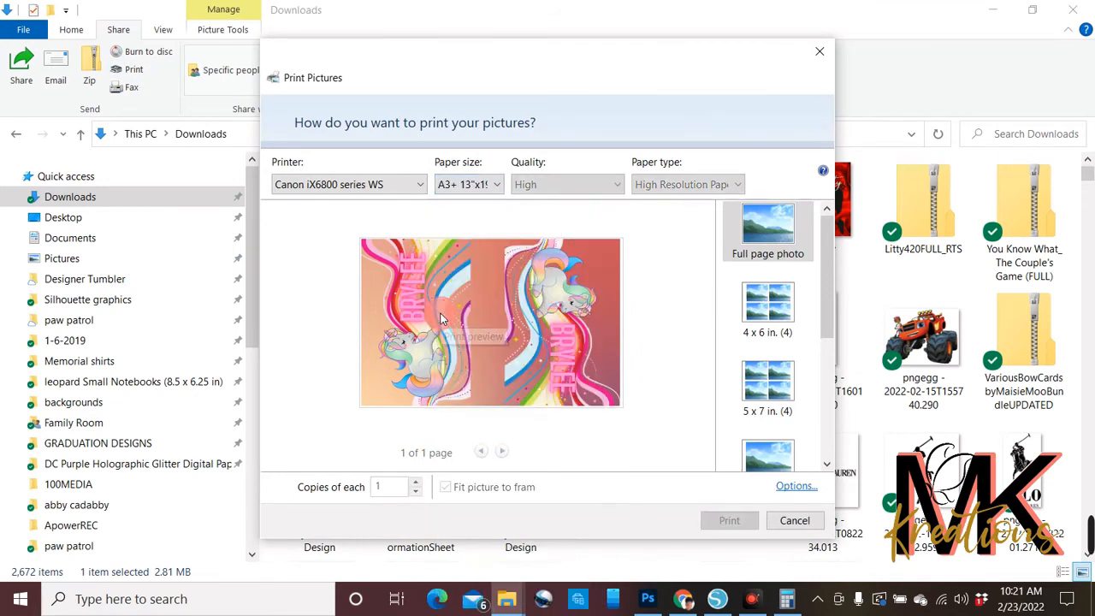
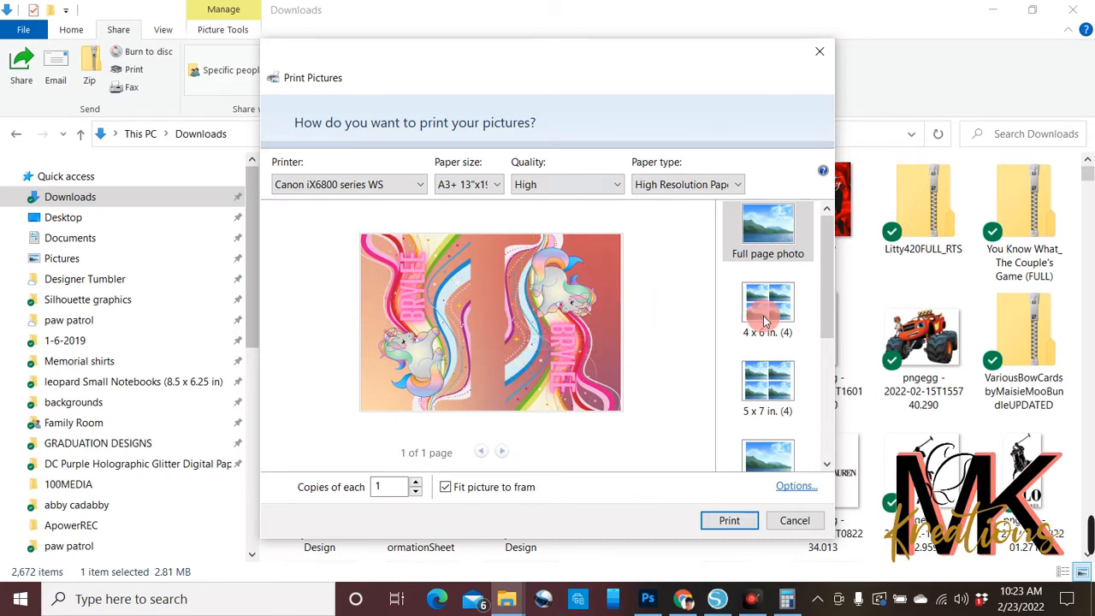
left_click(794, 521)
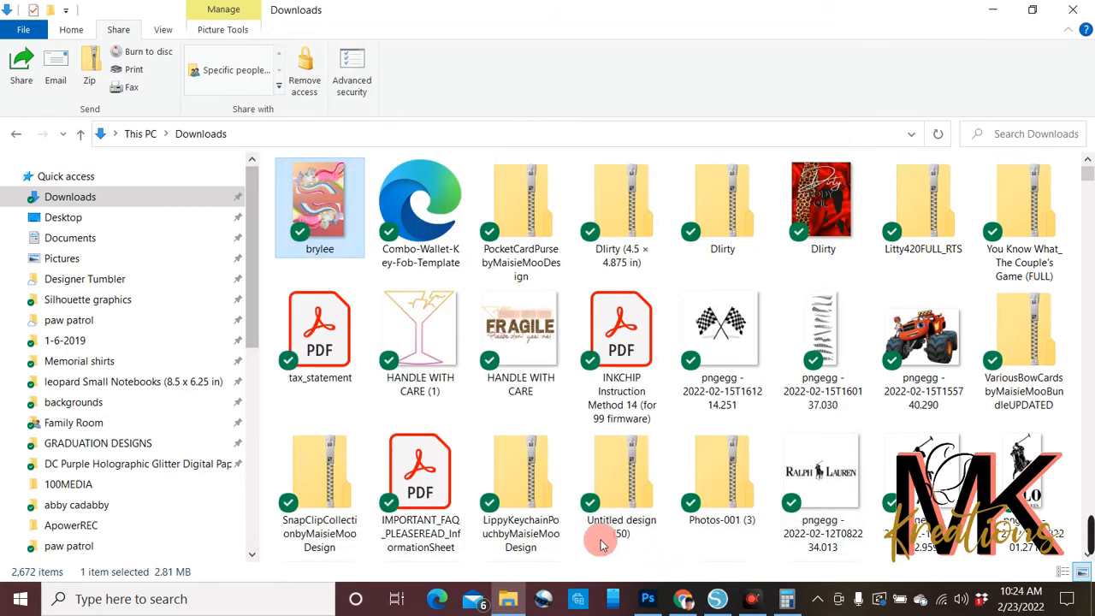
- Switch to Silhouette Studio, start a new document and set its machine to None
left_click(720, 599)
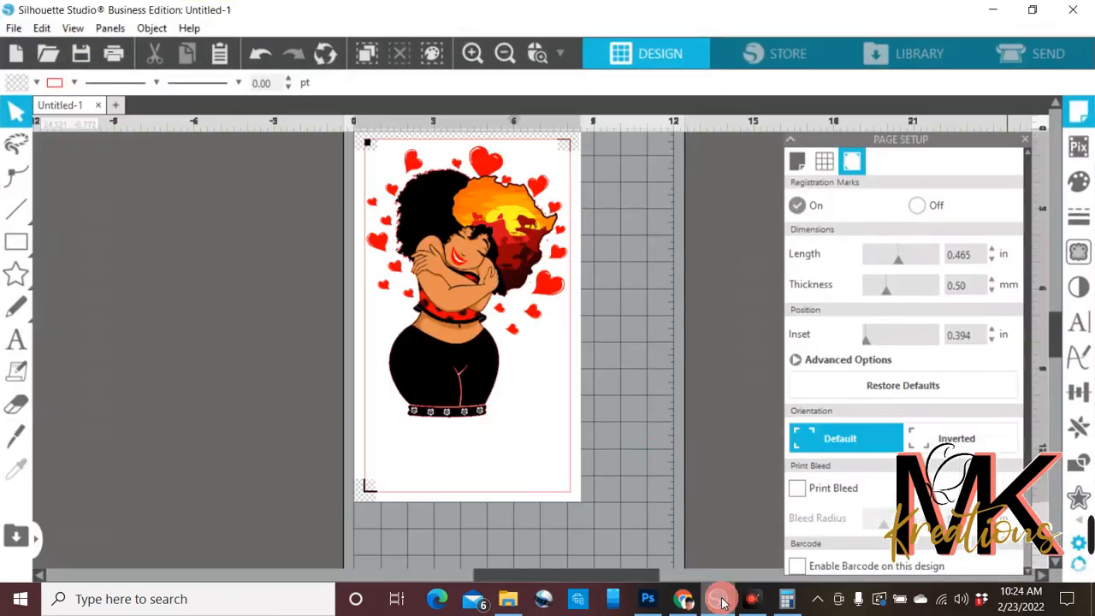
left_click(114, 105)
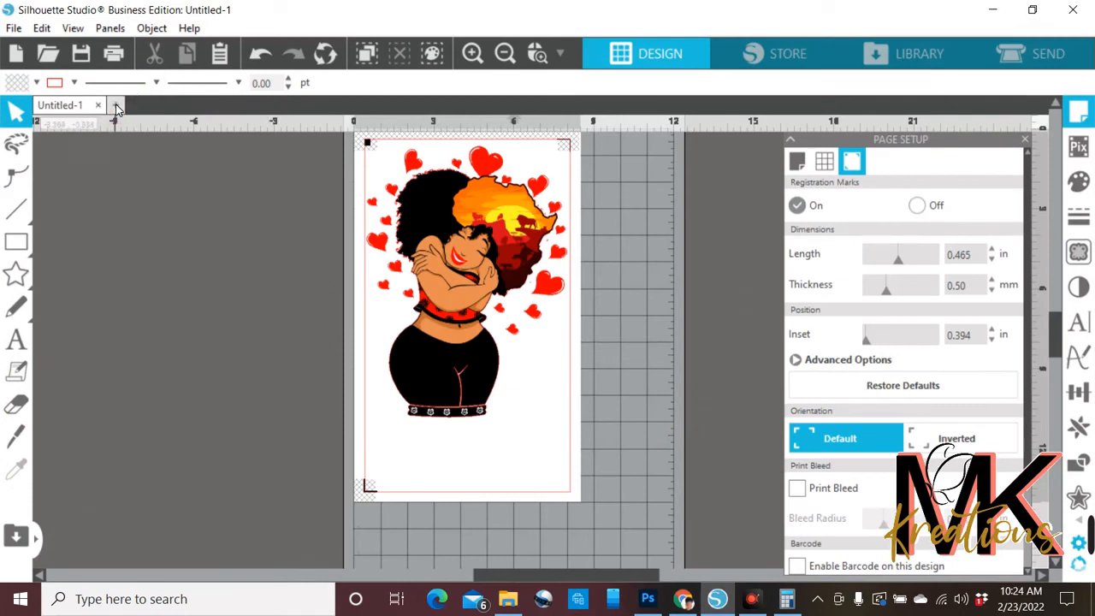
left_click(911, 224)
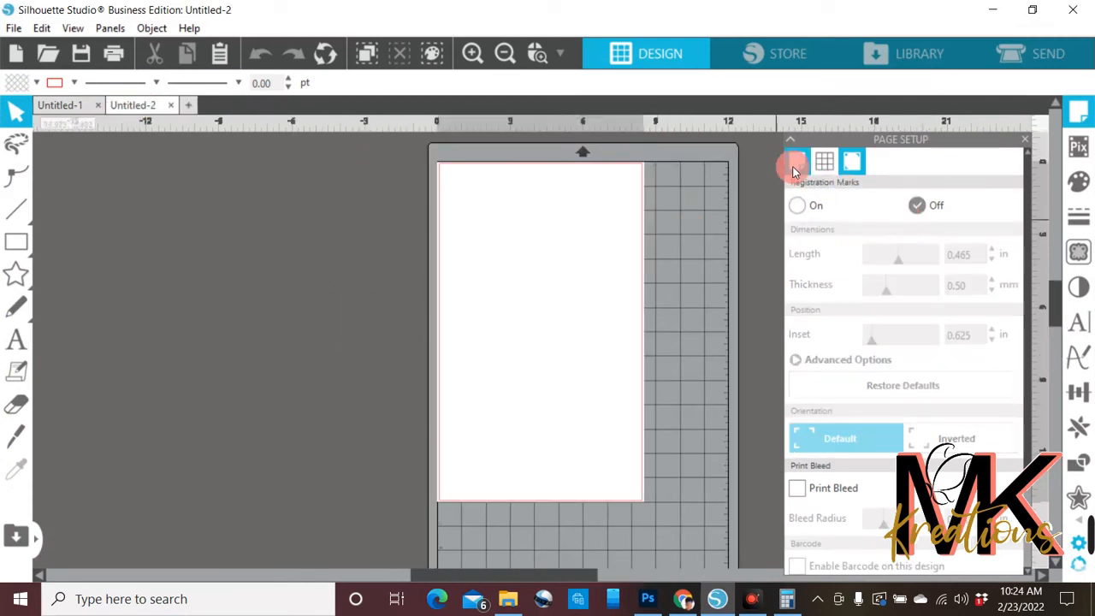
left_click(797, 162)
left_click(882, 216)
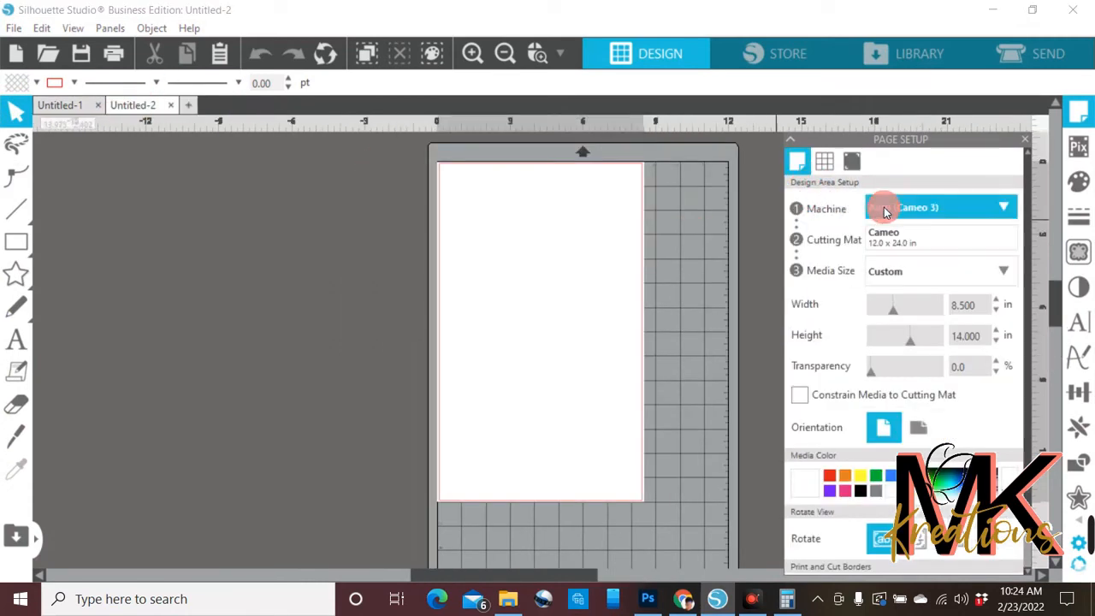
left_click(899, 440)
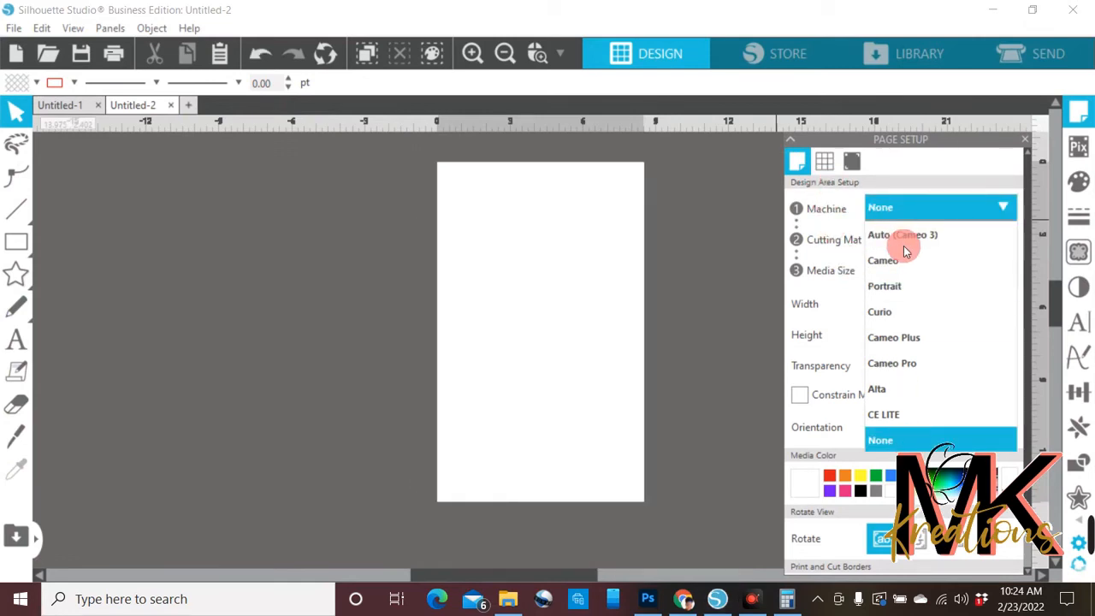
left_click(857, 200)
- Set the custom media size to 13 in wide and 19 in high
left_click(970, 308)
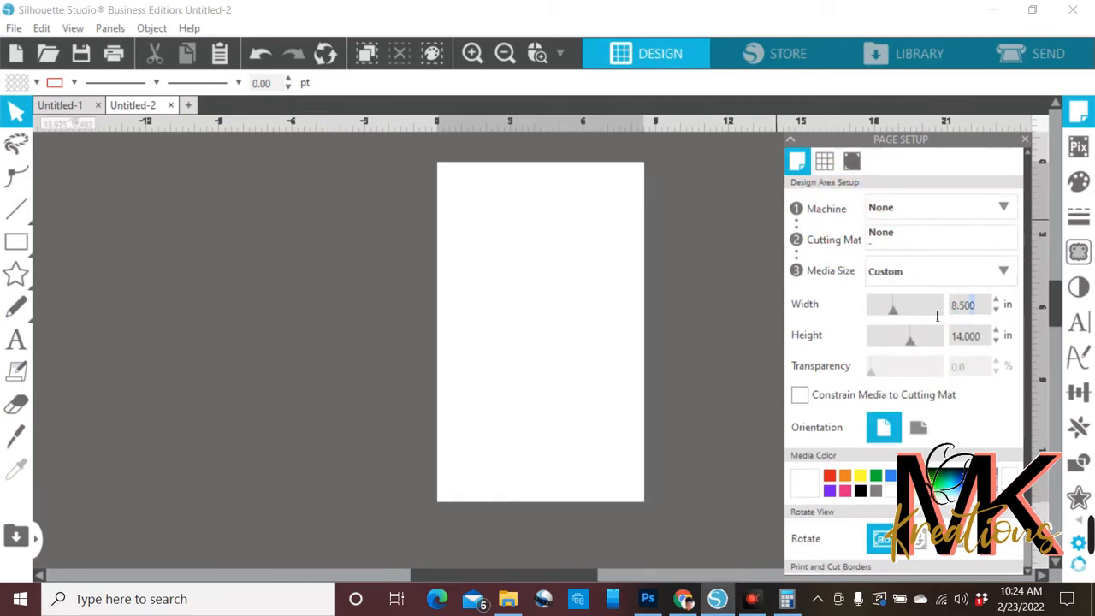
type("13")
left_click(996, 346)
type("19")
left_click(914, 361)
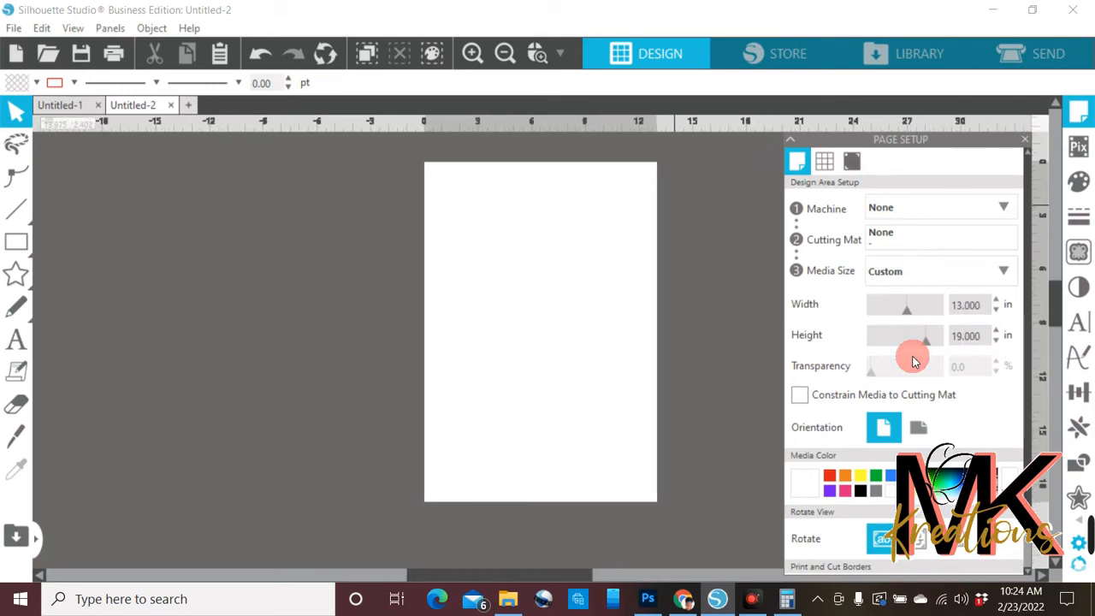
- Merge the unicorn cover image from the Downloads folder into the document
left_click(13, 28)
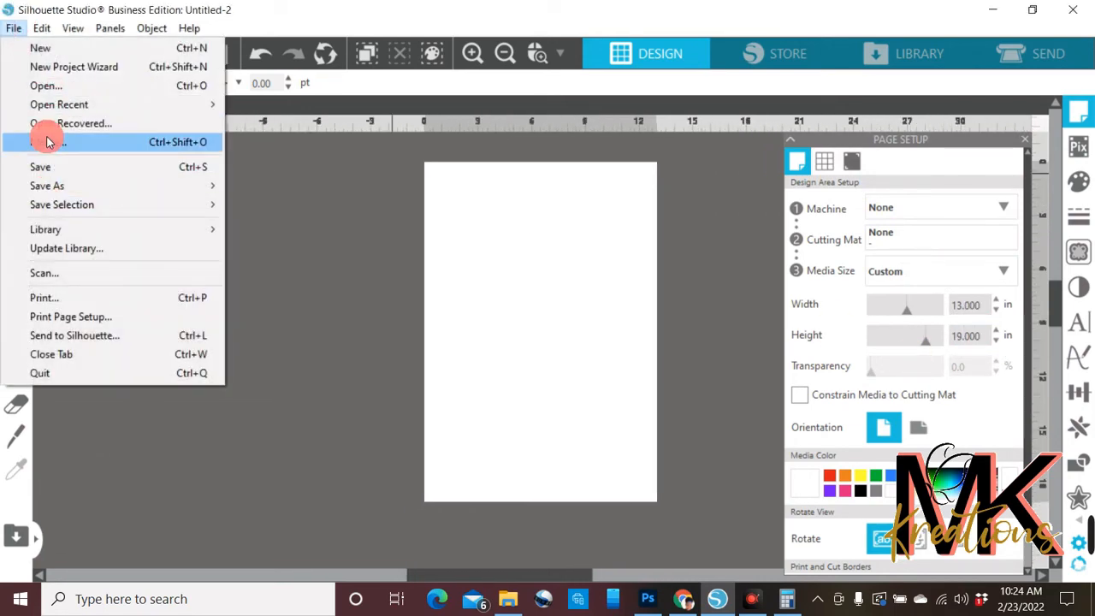
left_click(49, 142)
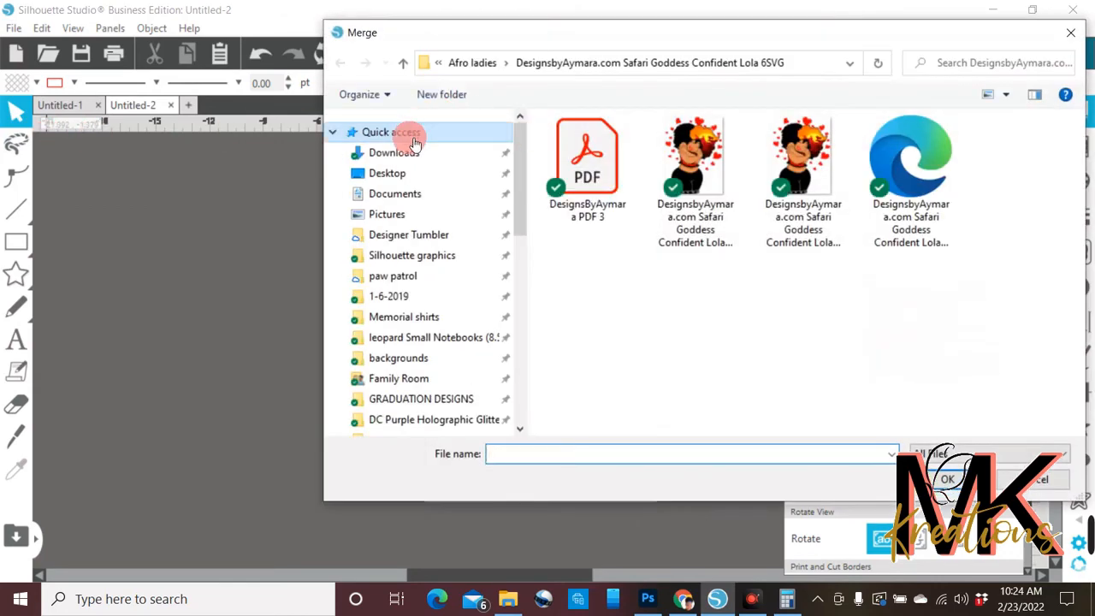
left_click(409, 151)
left_click(587, 171)
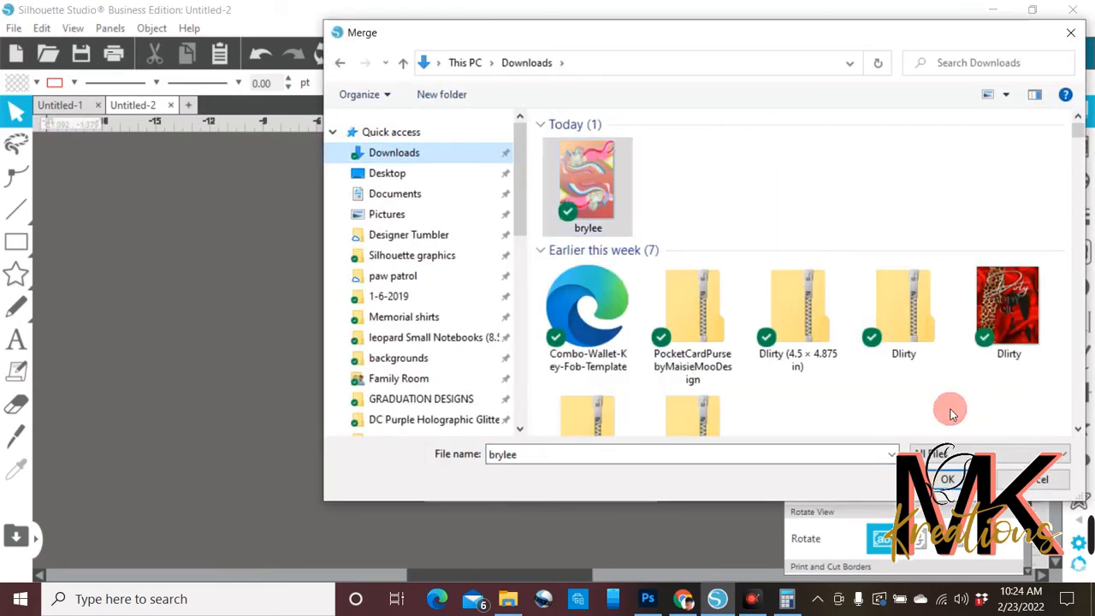
left_click(948, 480)
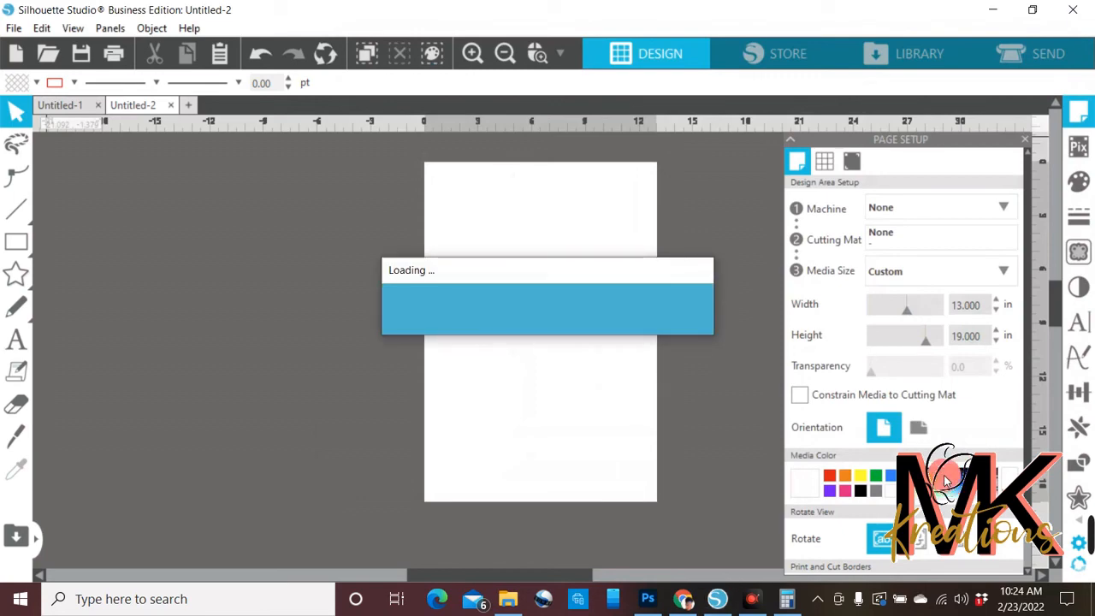
left_click_drag(587, 389, 289, 389)
left_click(16, 241)
left_click_drag(420, 231, 644, 285)
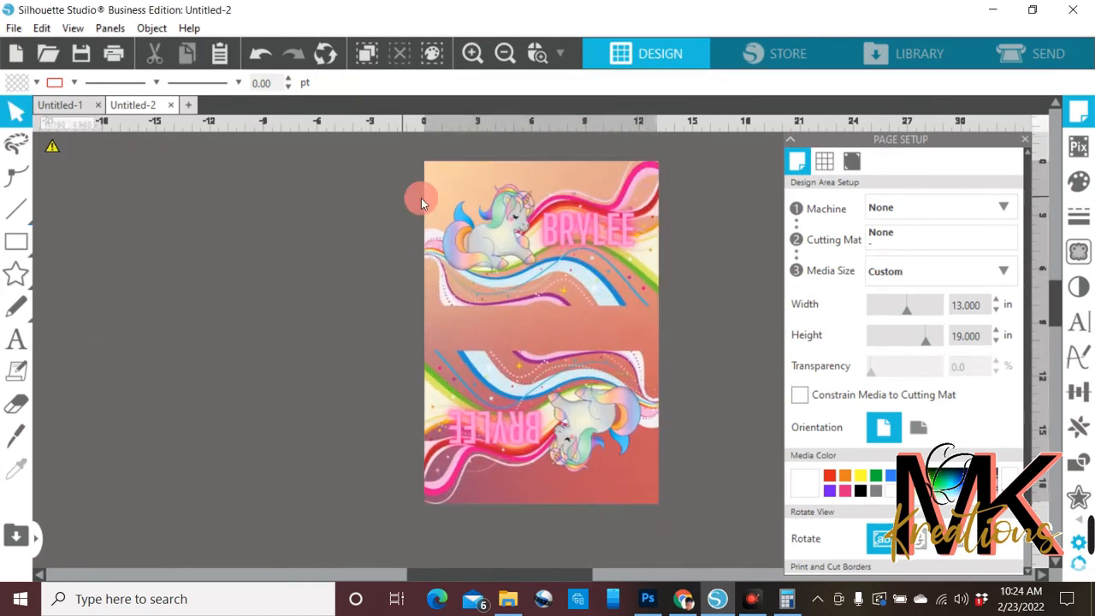
left_click_drag(427, 205, 132, 205)
left_click(17, 241)
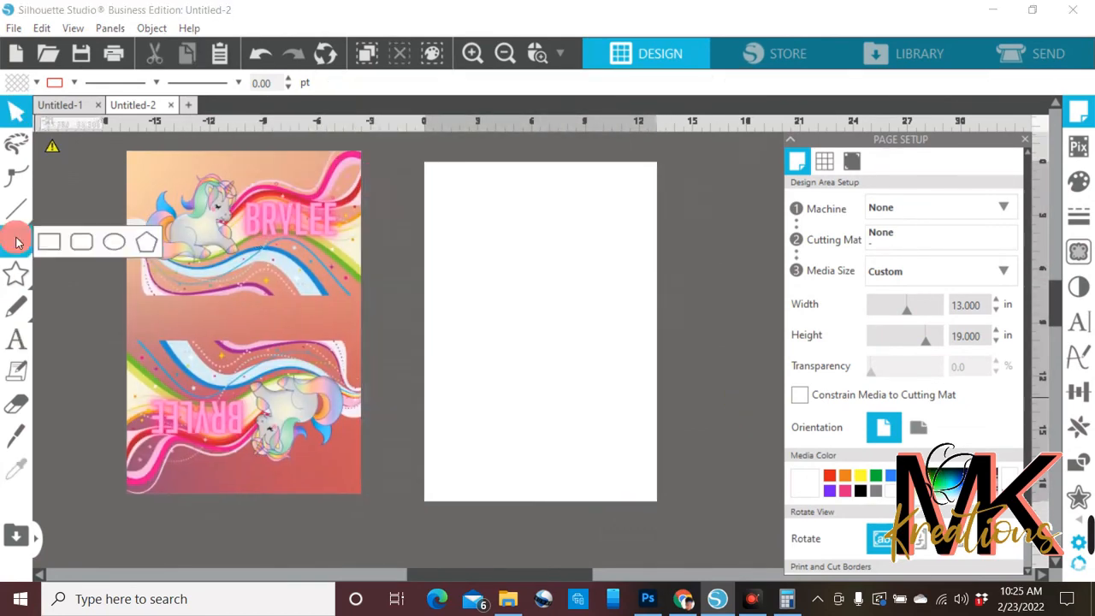
left_click_drag(426, 236, 644, 285)
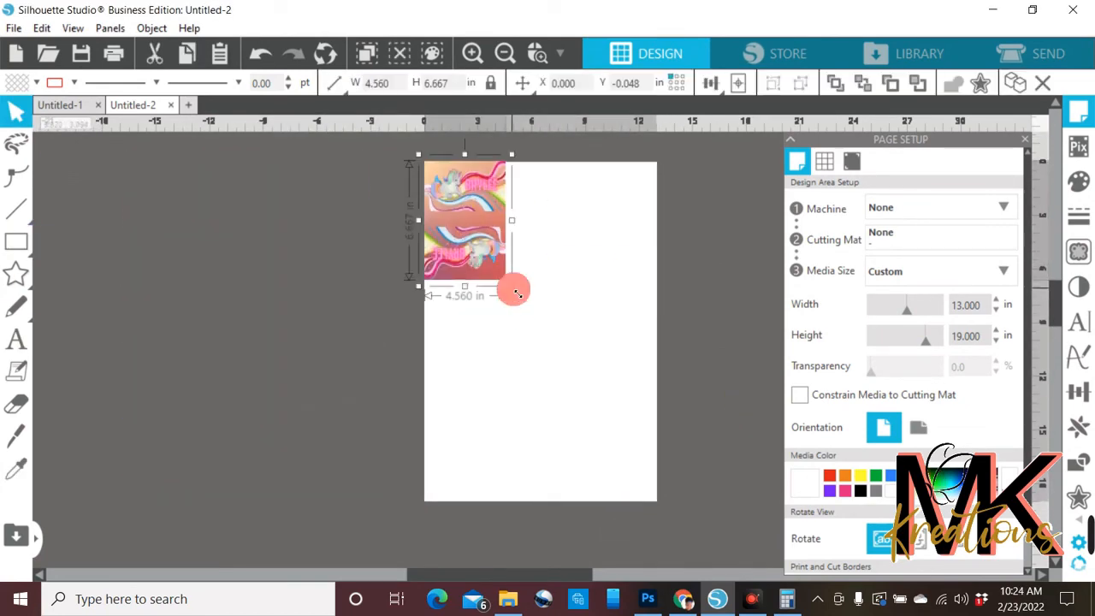
left_click_drag(513, 289, 311, 247)
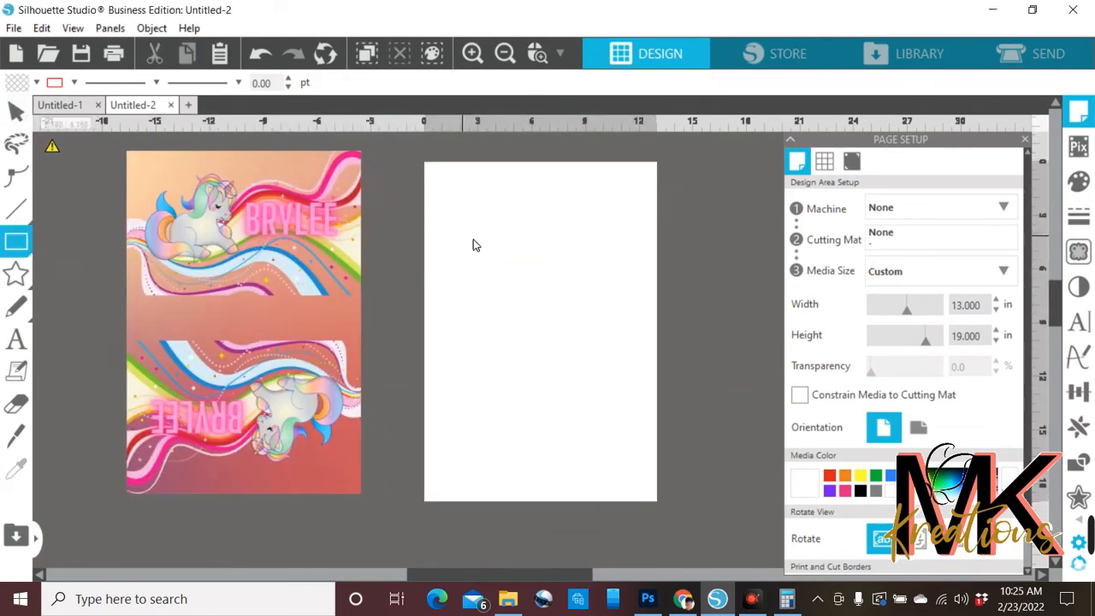
left_click_drag(425, 232, 658, 291)
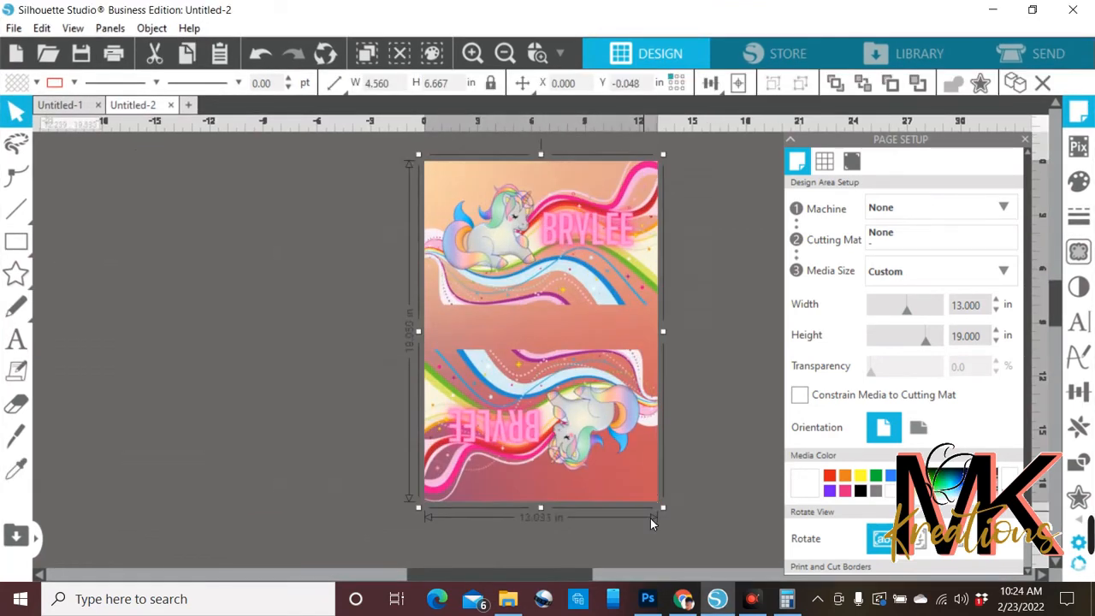
left_click_drag(522, 248, 285, 248)
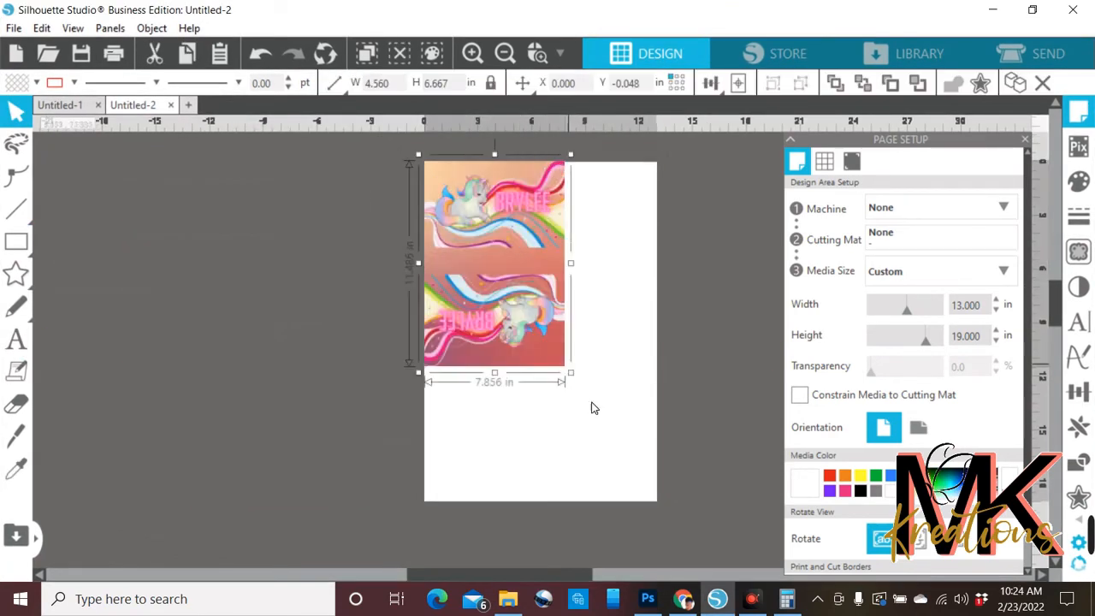
left_click_drag(553, 254, 317, 254)
mouse_move(428, 233)
left_mouse_down()
mouse_move(570, 271)
mouse_move(658, 248)
left_mouse_up()
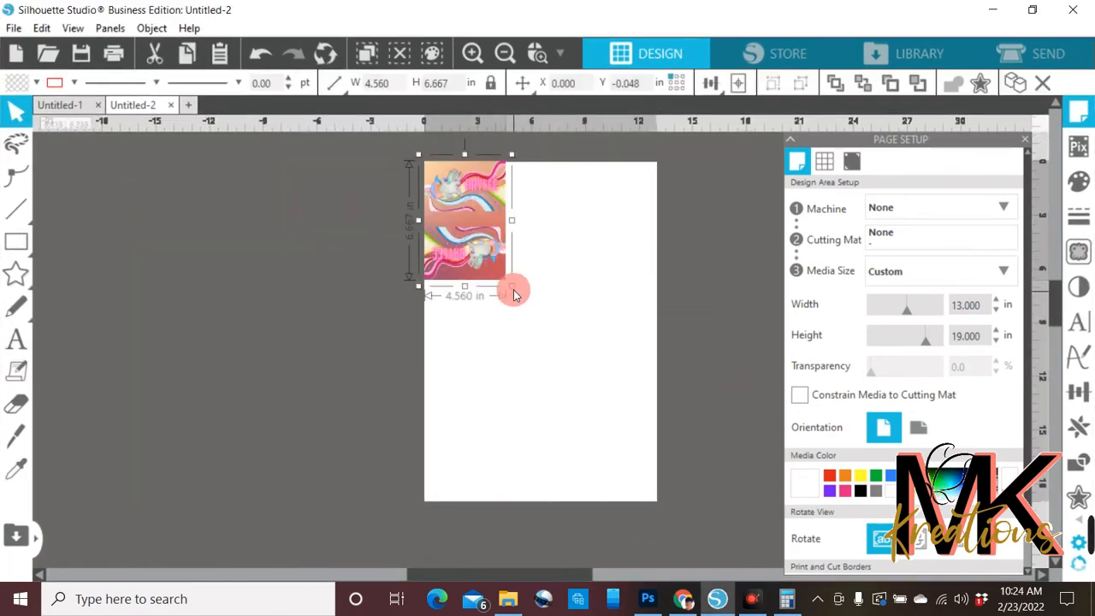
left_click_drag(511, 291, 314, 255)
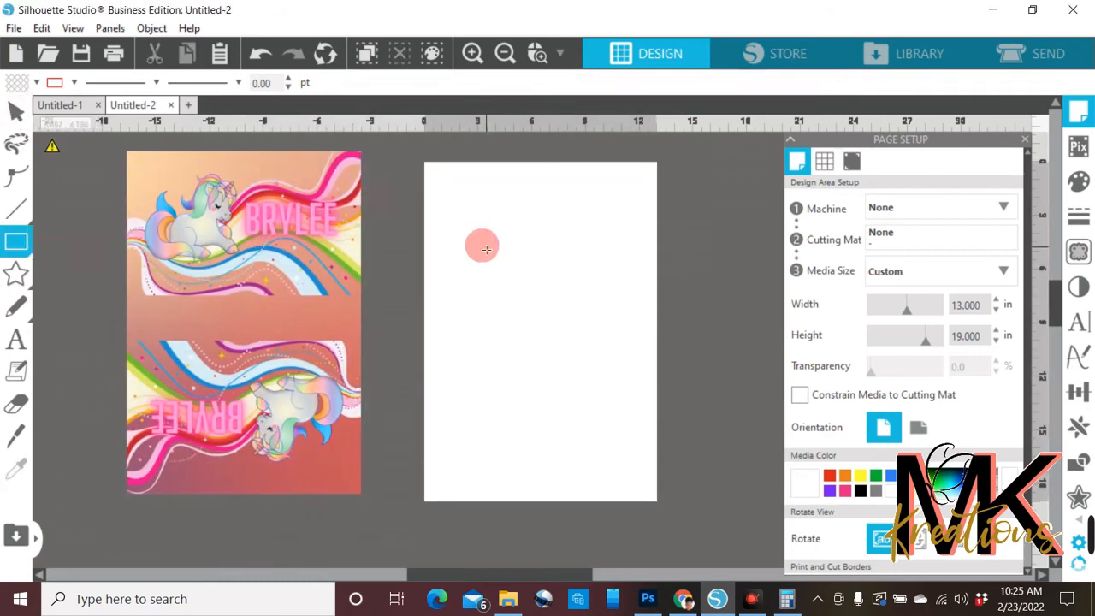
left_click_drag(482, 245, 657, 291)
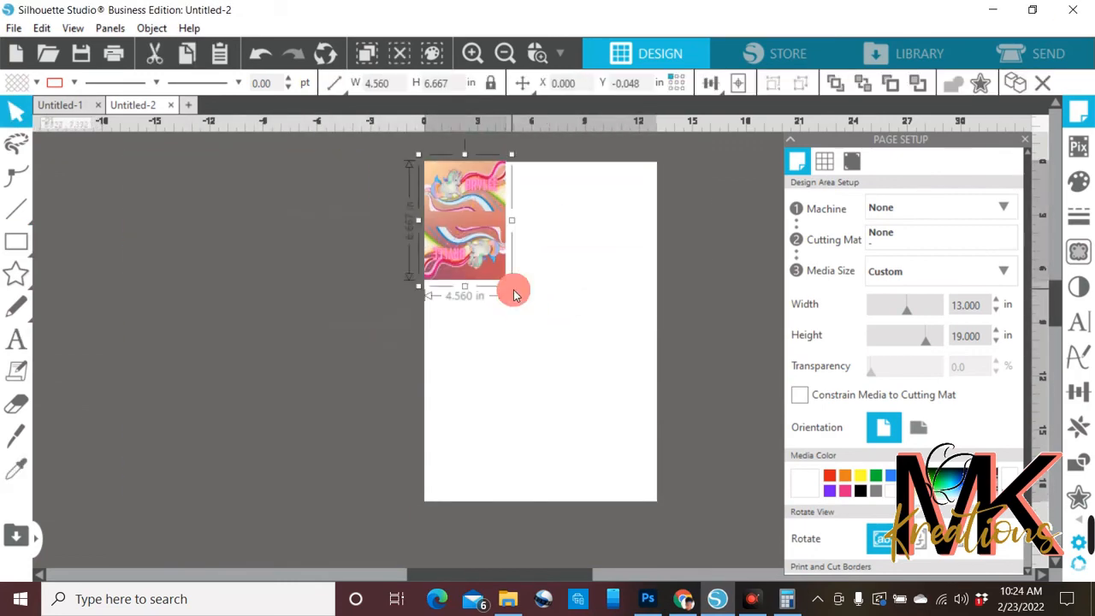
left_click_drag(514, 291, 311, 255)
left_click_drag(465, 237, 660, 245)
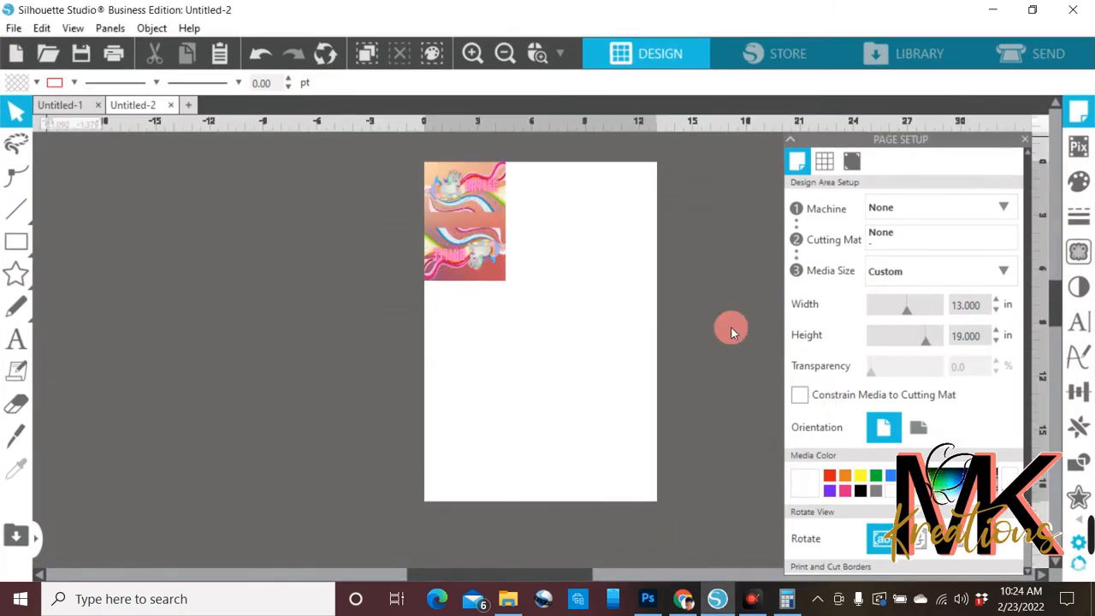
- Enlarge the unicorn cover image to about 13.11 × 19.17 in and move it off the page, beside its left edge
left_click(499, 272)
left_click_drag(519, 303, 651, 521)
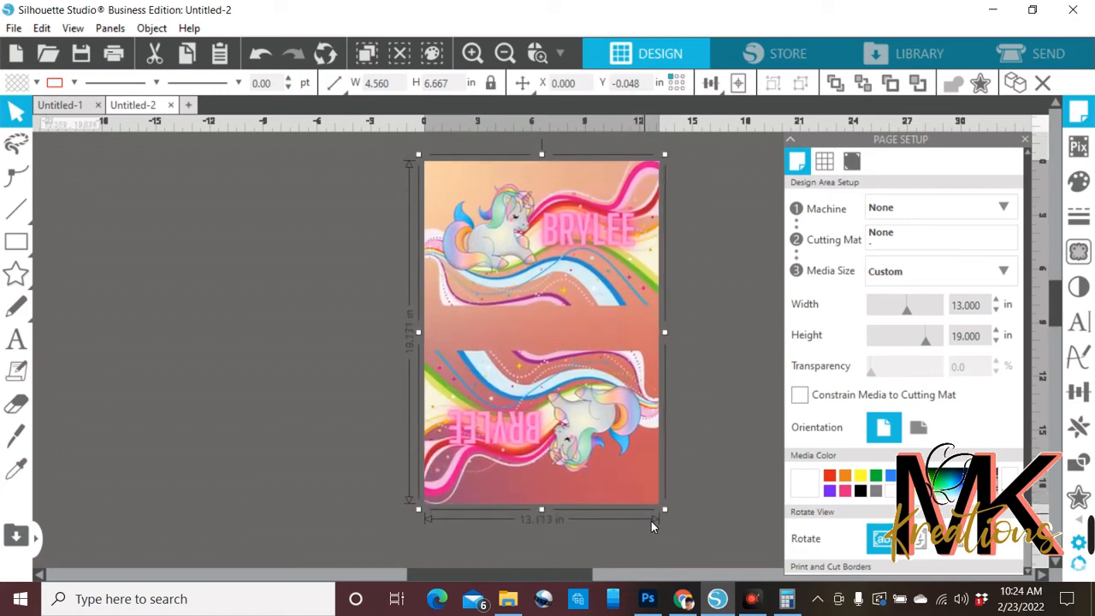
left_click(737, 406)
left_click_drag(546, 254, 316, 248)
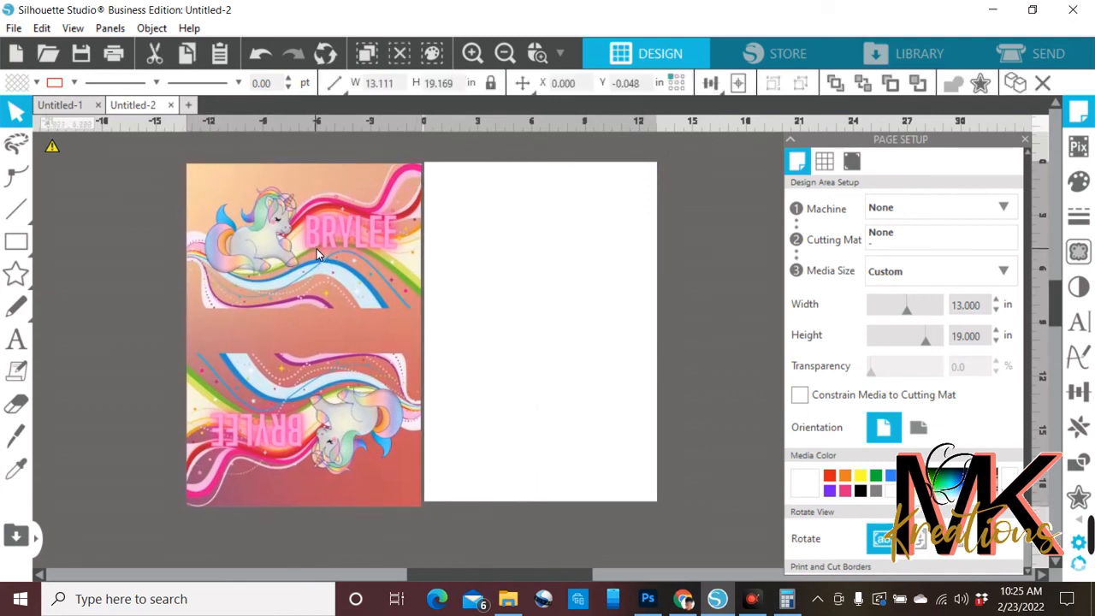
left_click_drag(317, 246, 255, 235)
- Draw a rectangle on the upper part of the page and stretch it almost to page width, about 12.96 × 2.73 in
left_click(20, 347)
left_click(14, 273)
left_click(15, 242)
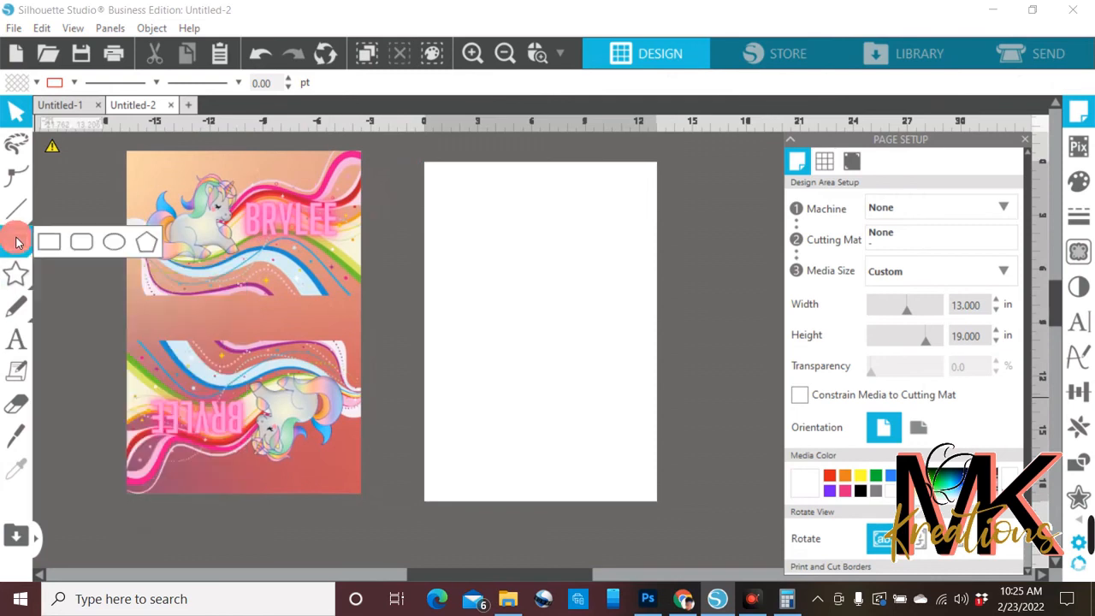
left_click(520, 254)
left_click_drag(462, 236, 646, 289)
left_click(565, 274)
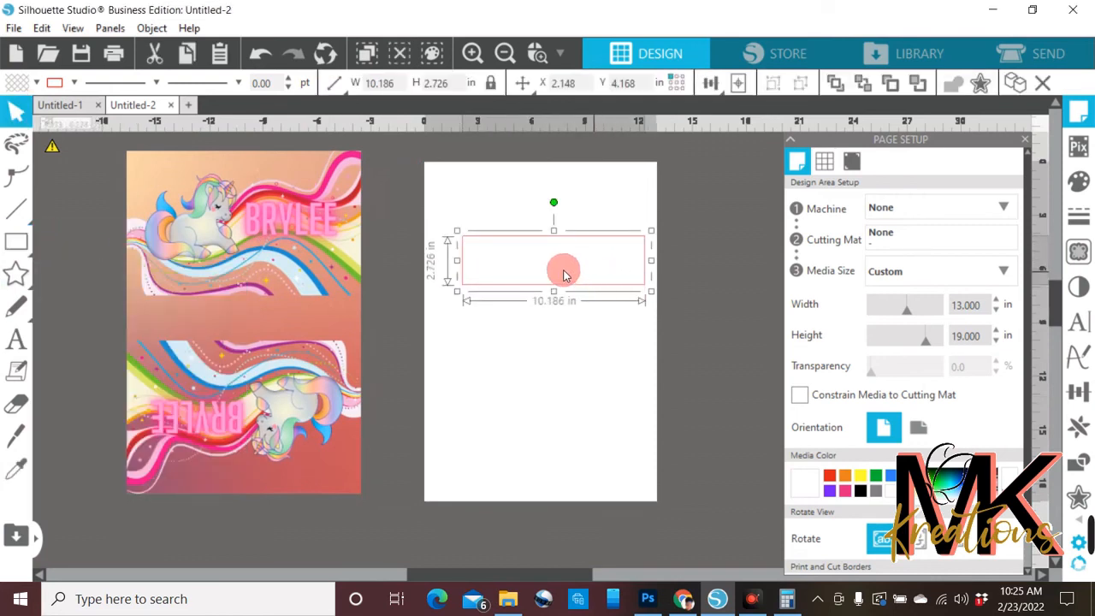
left_click_drag(457, 260, 422, 262)
left_click_drag(652, 261, 666, 267)
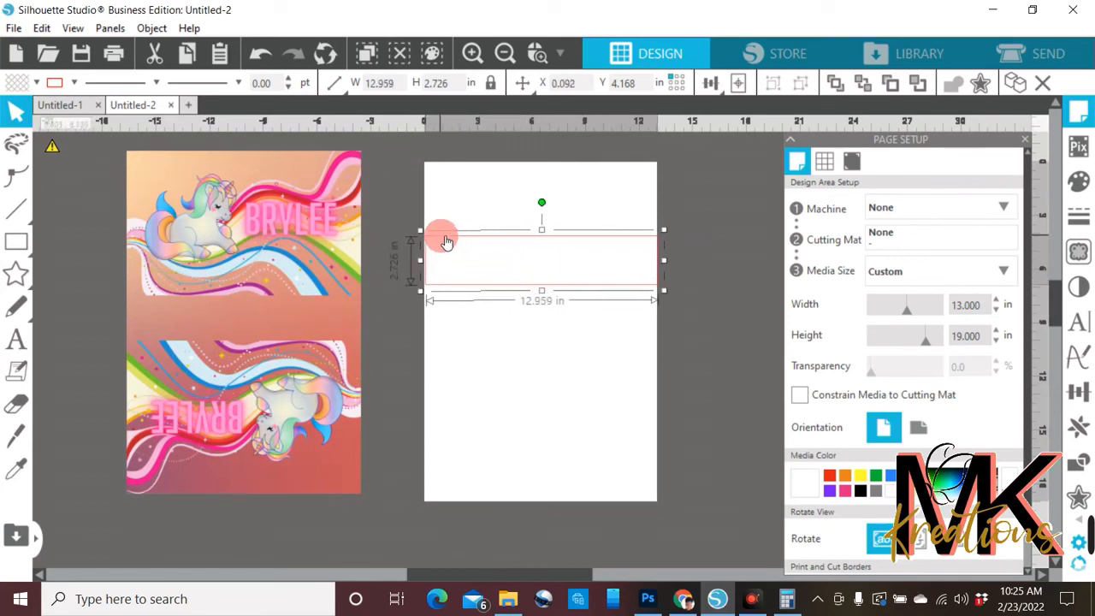
- Unlock the rectangle's aspect ratio and size it 12 in wide by 1.5 in high
left_click(406, 88)
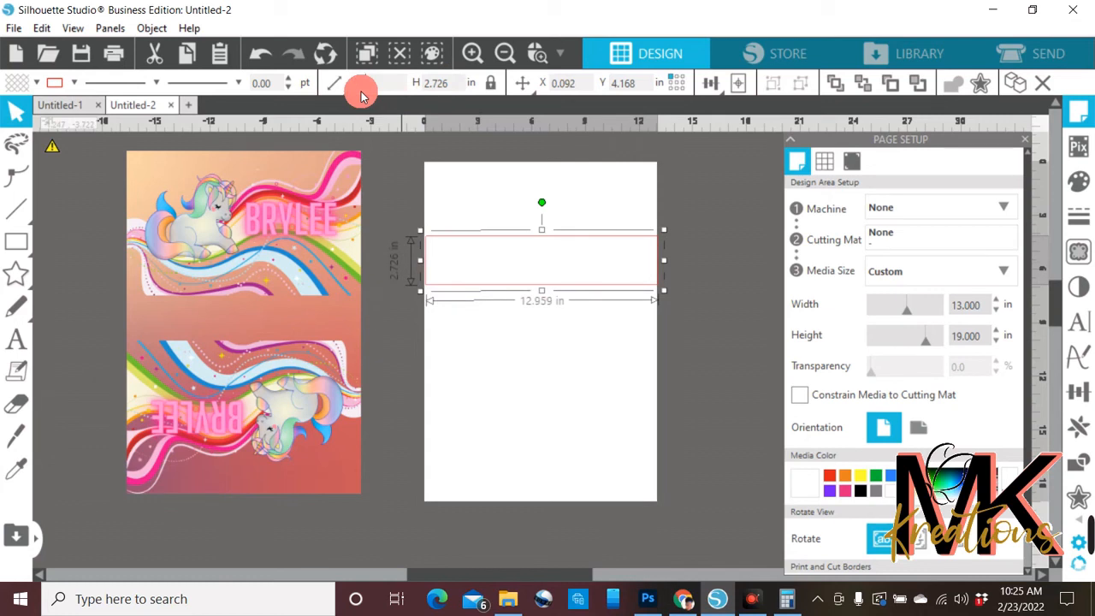
left_click(459, 87)
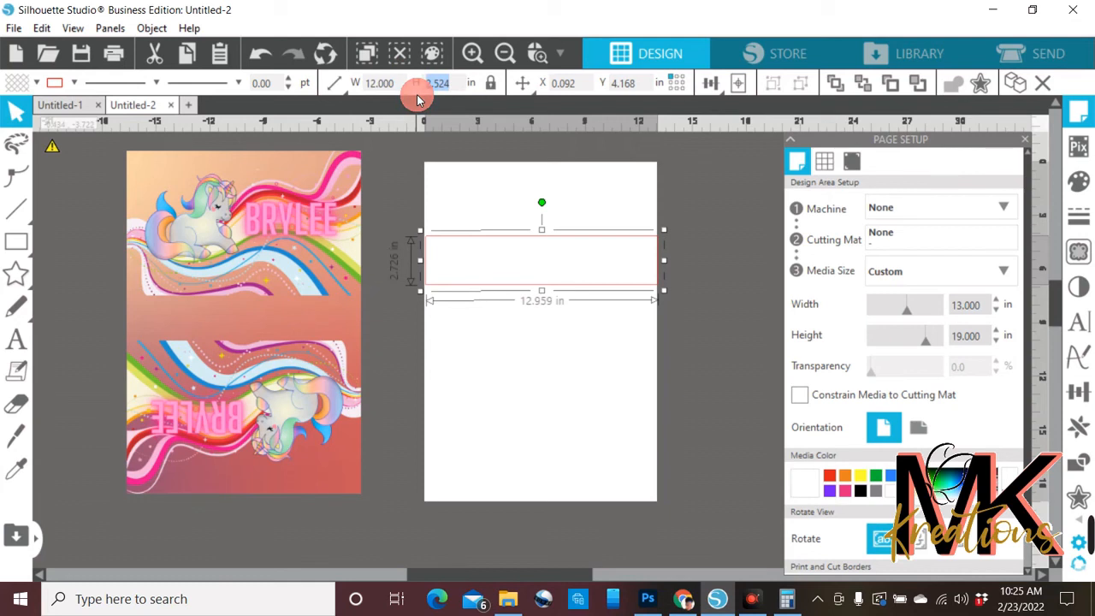
key("BackSpace")
type("1.5")
key("Return")
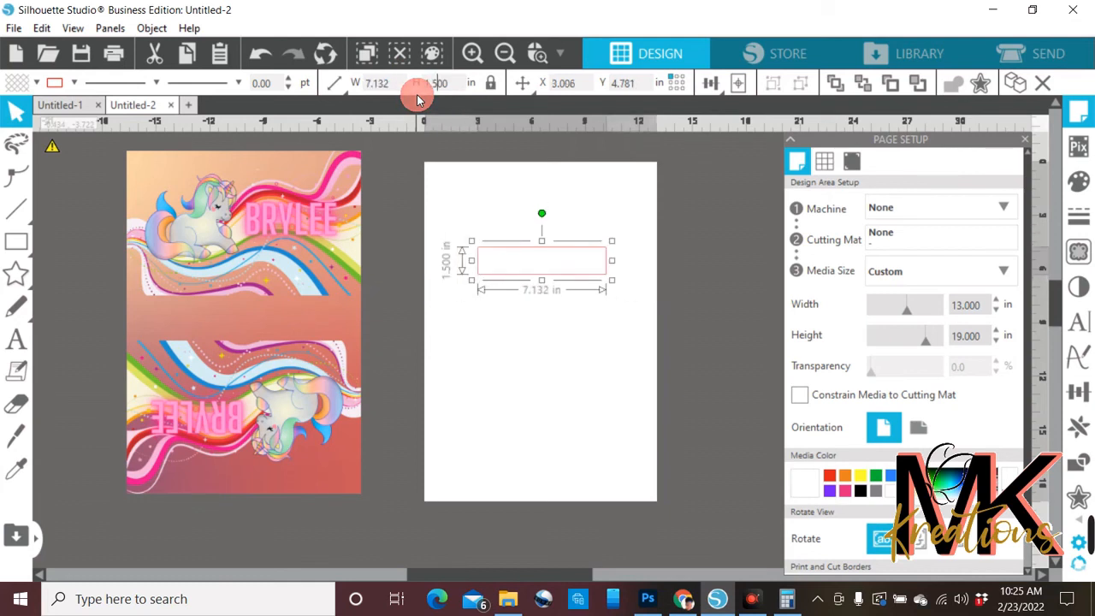
left_click(491, 83)
left_click(339, 100)
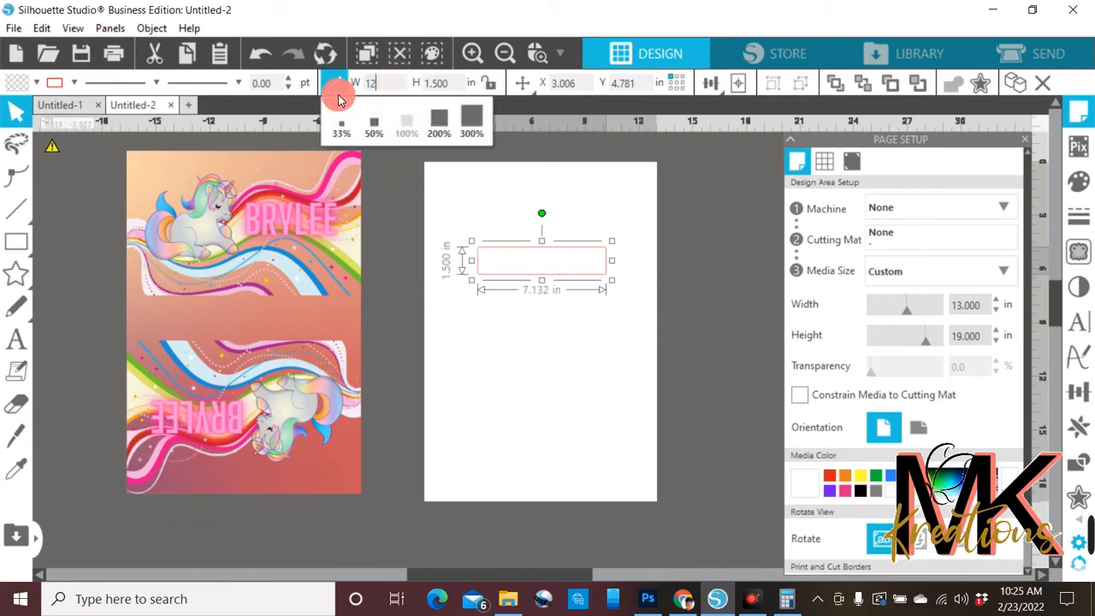
key("Return")
- Move the rectangle up near the page's top edge, at about X 0.43 in and Y 0.48 in
left_click(453, 262)
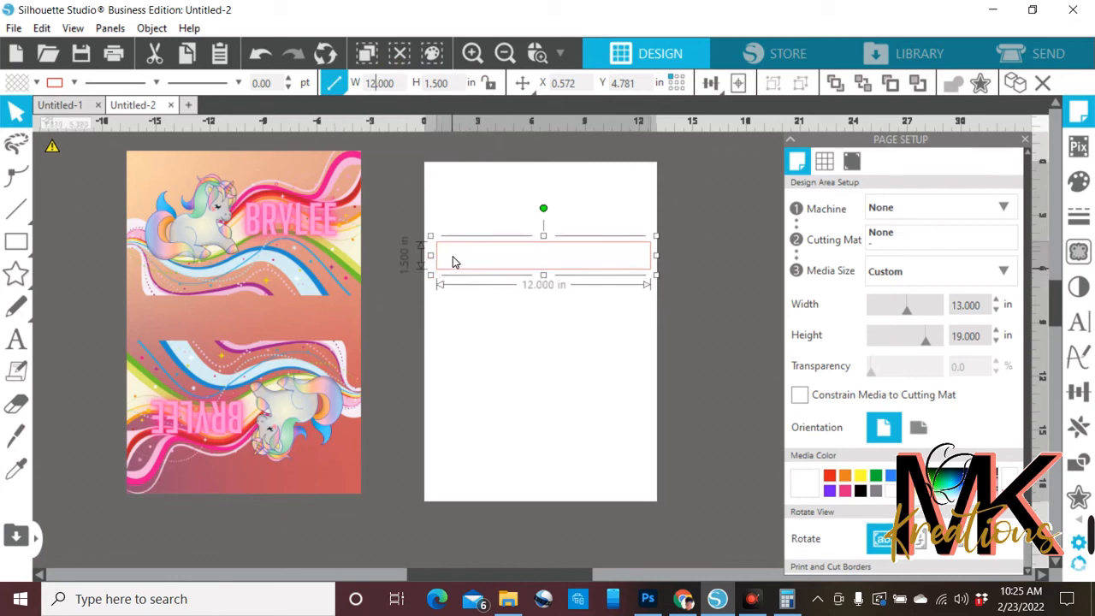
left_click_drag(454, 262, 447, 190)
left_click(451, 203)
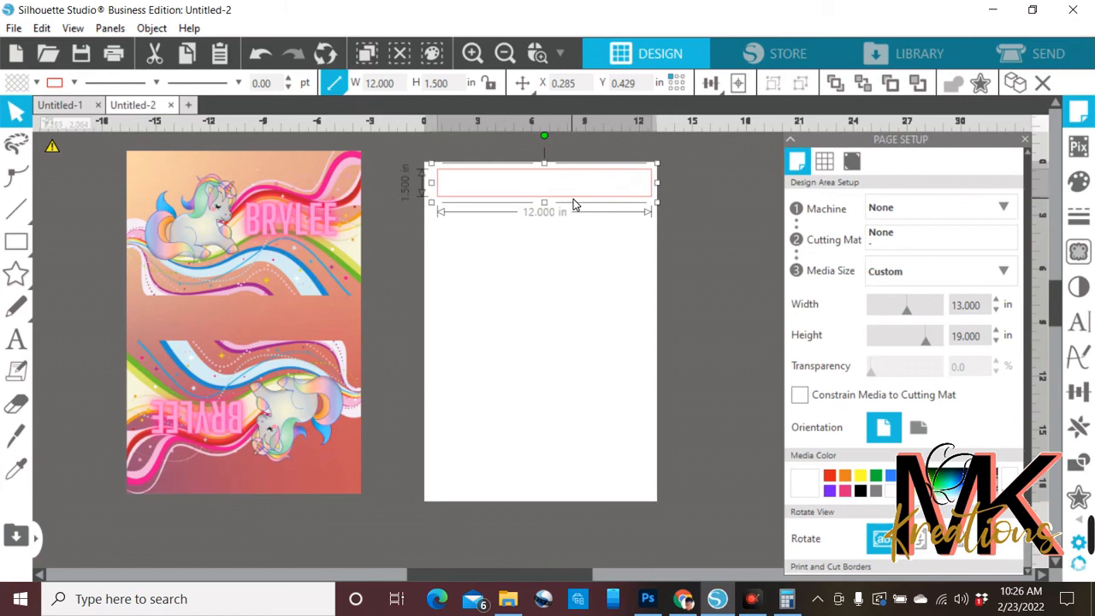
left_click_drag(570, 202, 570, 206)
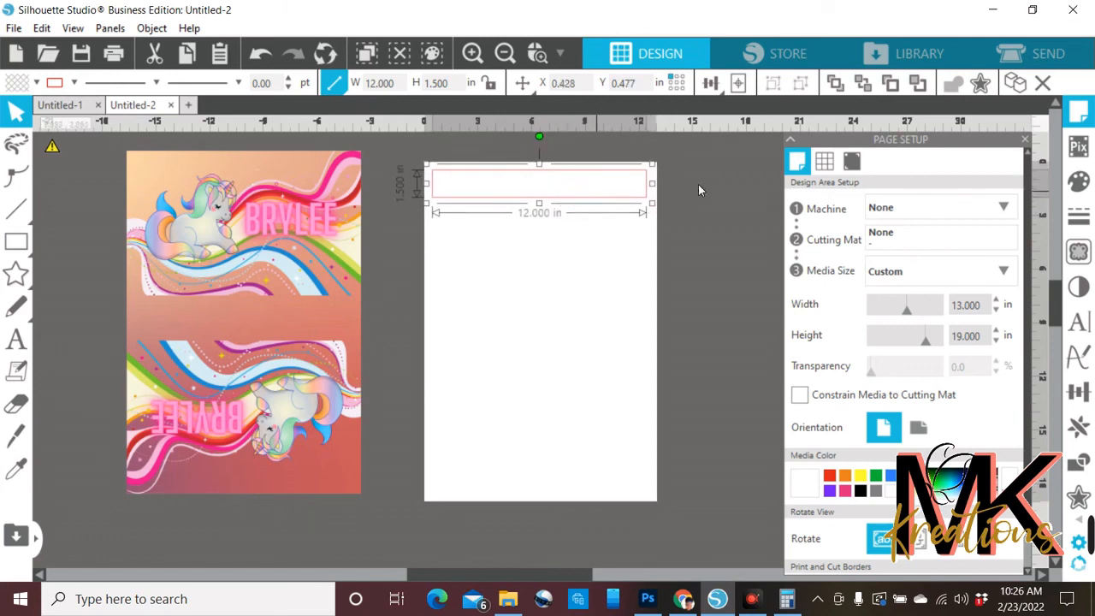
- Fill the rectangle with the hot pink sampled from the stripe in the unicorn artwork
left_click(1079, 182)
left_click(974, 208)
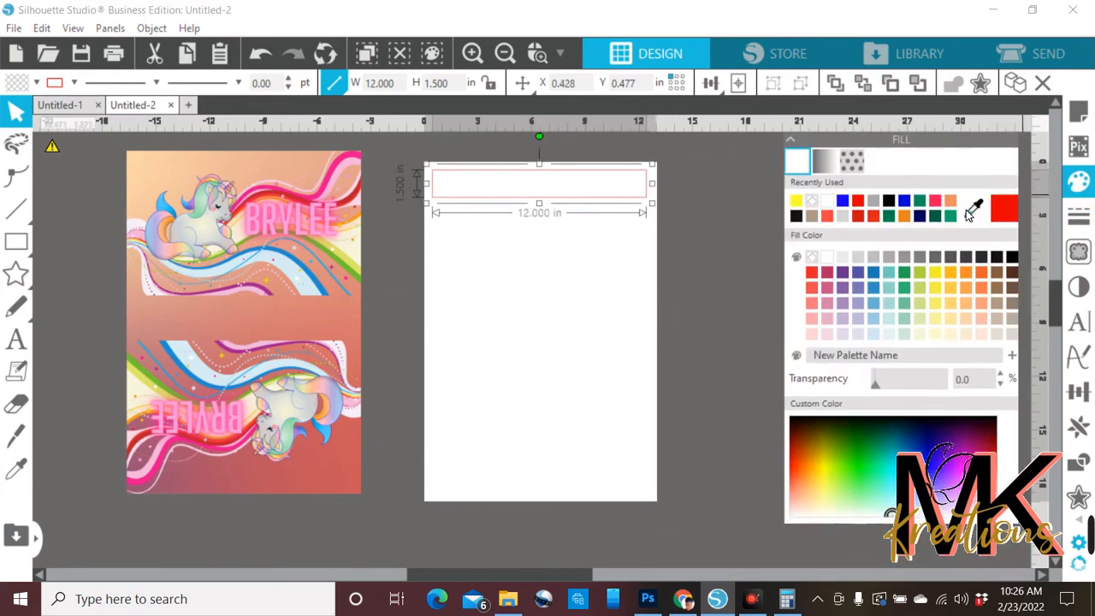
left_click(356, 159)
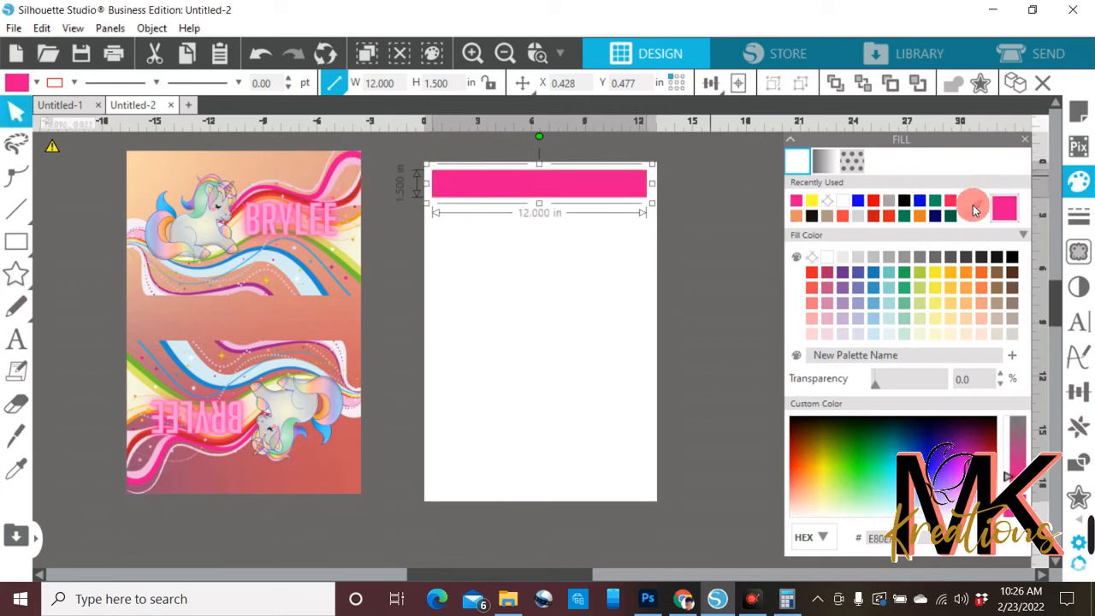
- Fill the rectangle with the peach sampled from the unicorn artwork's background and make its outline transparent
left_click(974, 208)
left_click(302, 164)
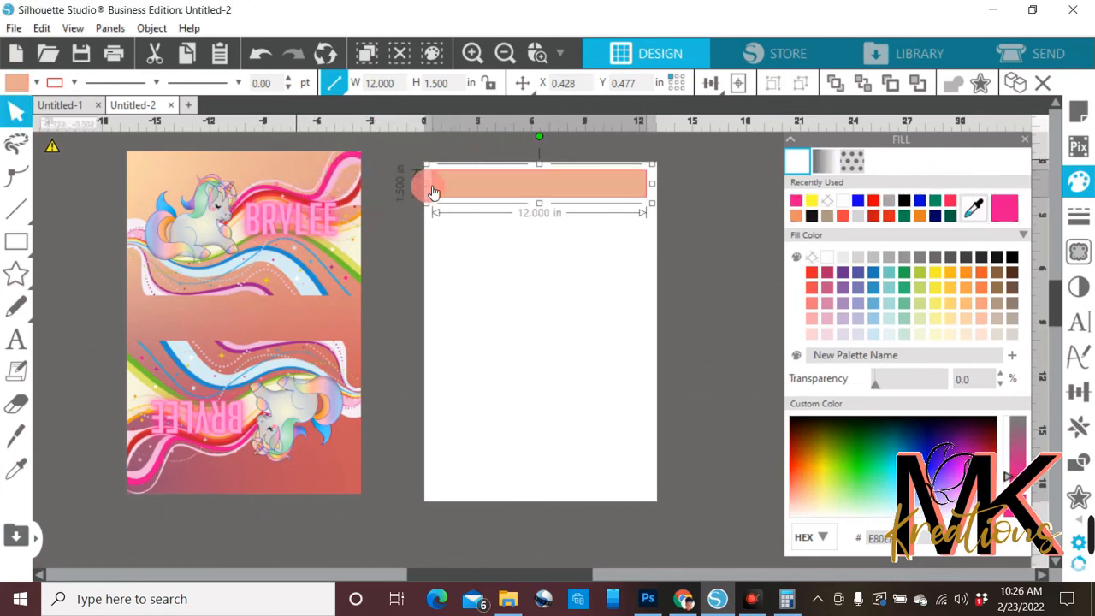
left_click(76, 85)
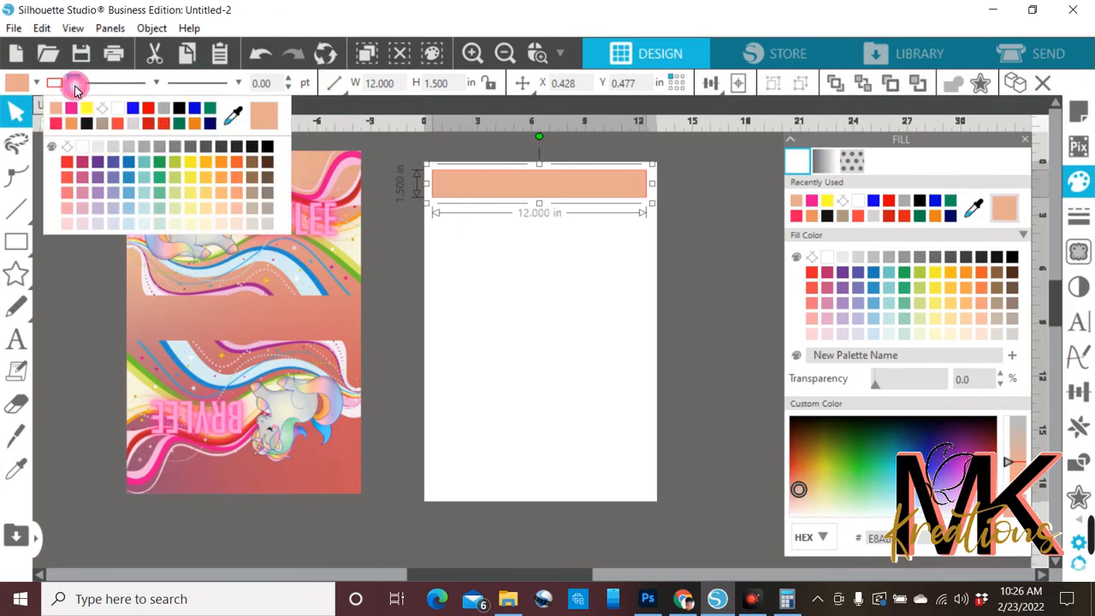
- Duplicate the peach rectangle and place the copy just below the original, at about X 0.43 in and Y 2.25 in
left_click(1015, 83)
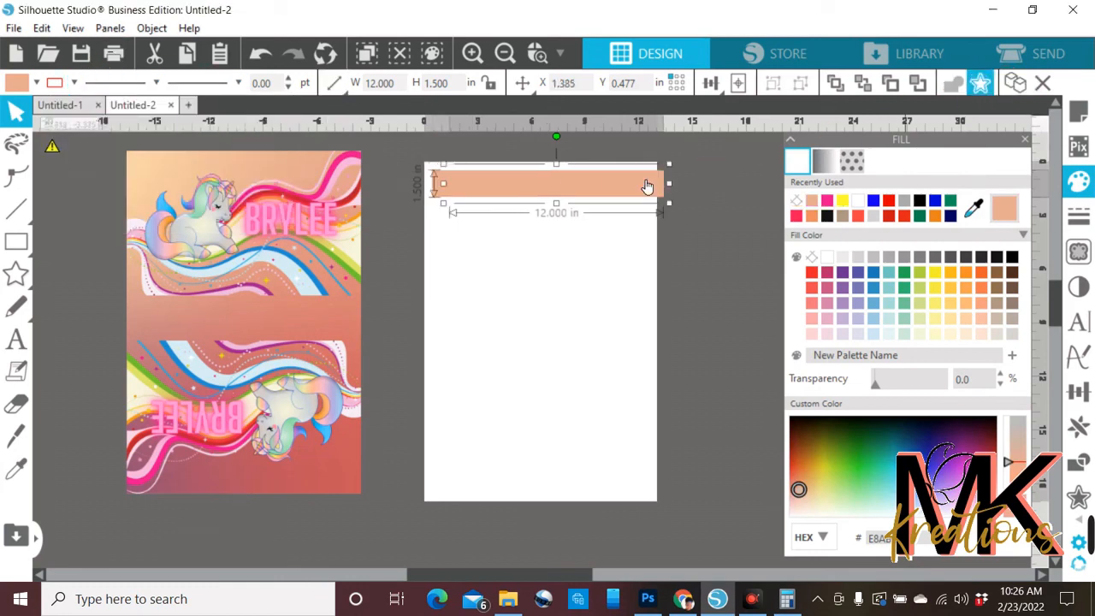
left_click_drag(648, 183, 603, 218)
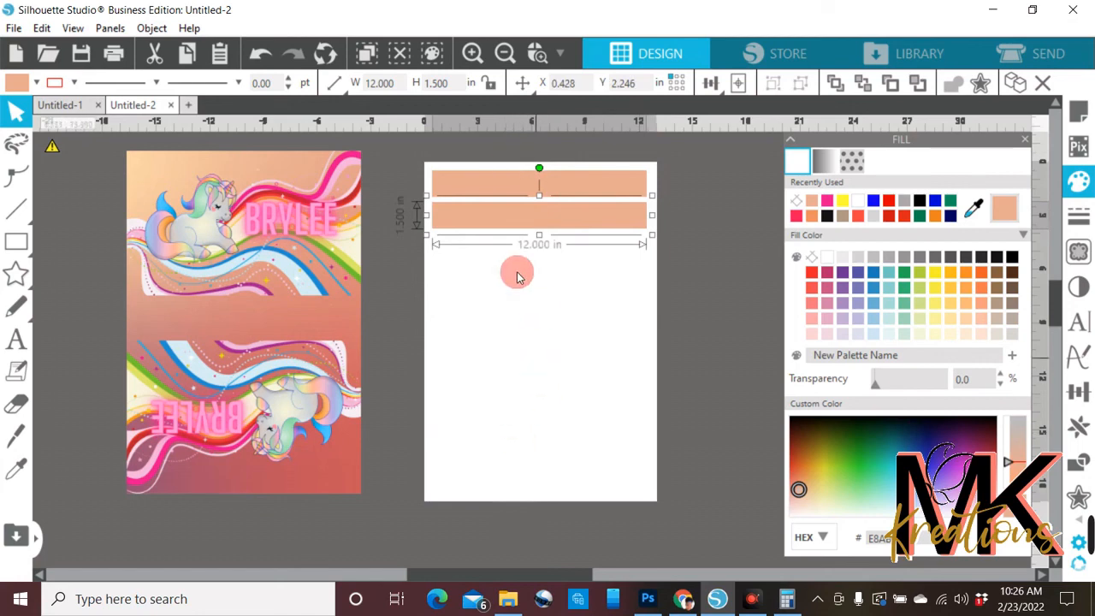
left_click_drag(433, 154, 592, 252)
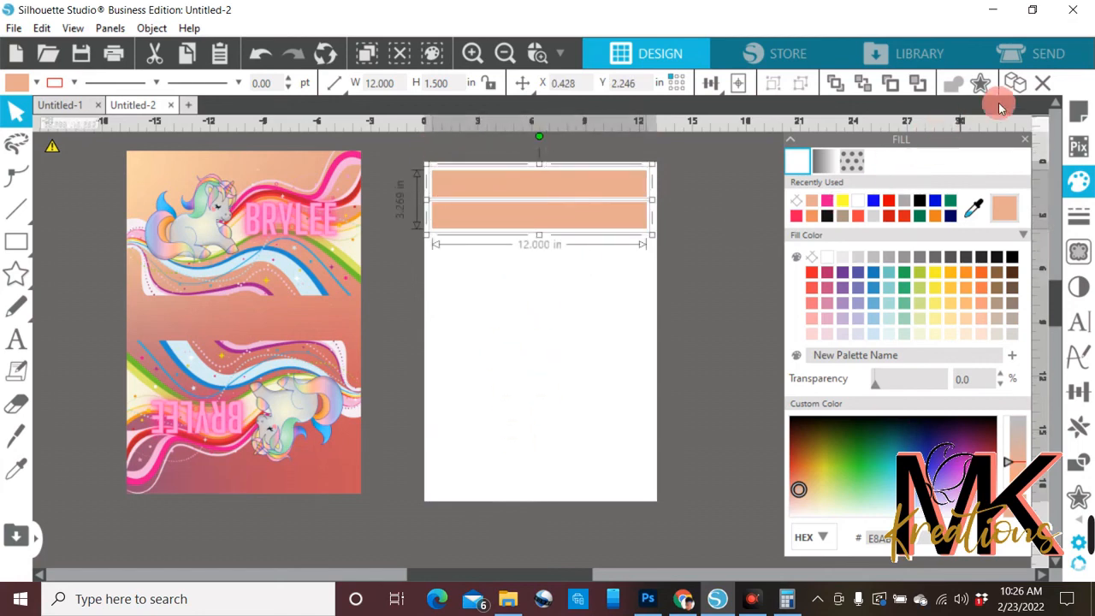
left_click(1009, 83)
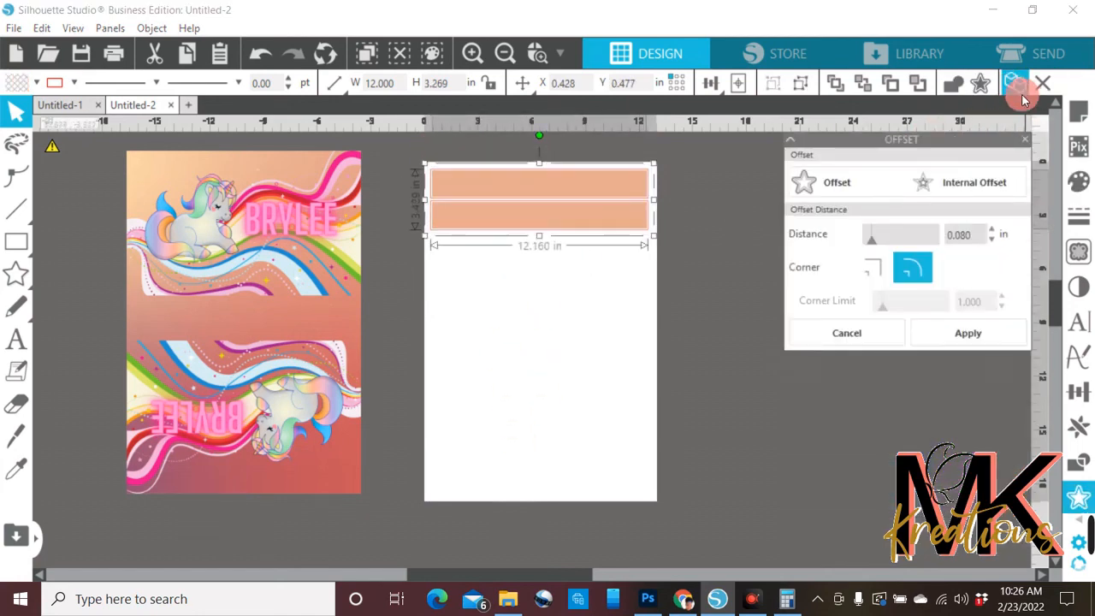
left_click(941, 327)
left_click(854, 333)
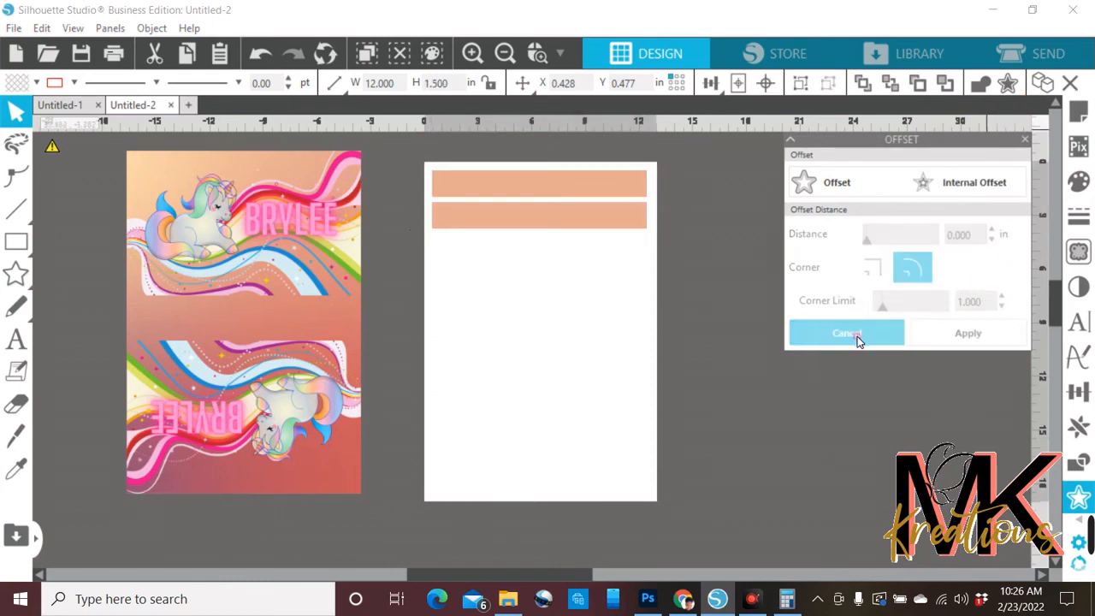
- Duplicate the pair of peach strips repeatedly down the page until ten evenly stacked strips fill it
left_click(558, 181)
left_click(552, 215, "shift")
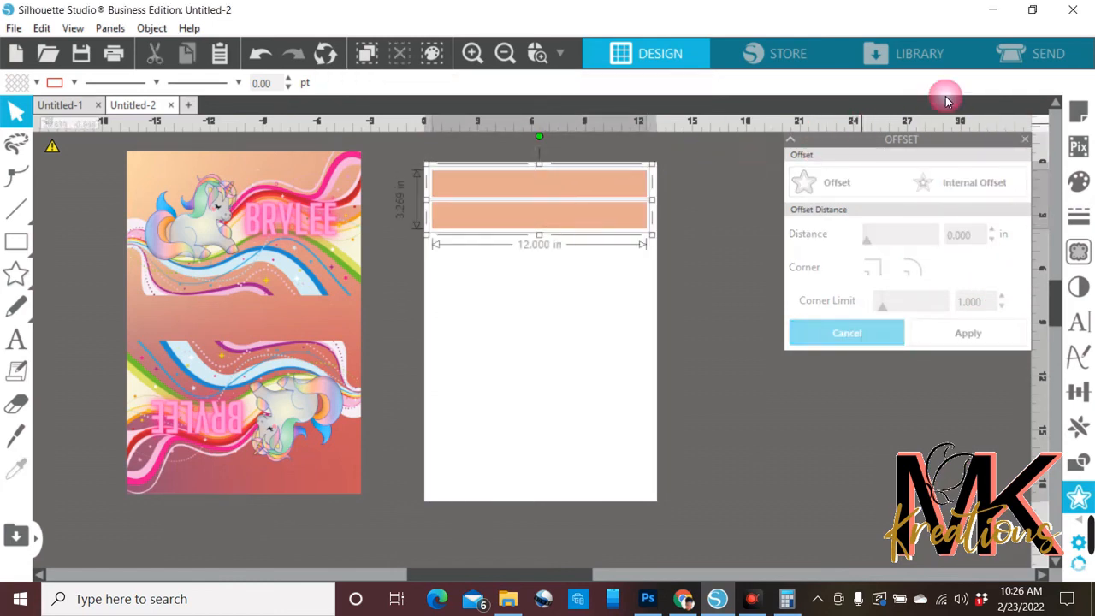
left_click(1043, 83)
left_click_drag(631, 210, 635, 356)
left_click(1043, 83)
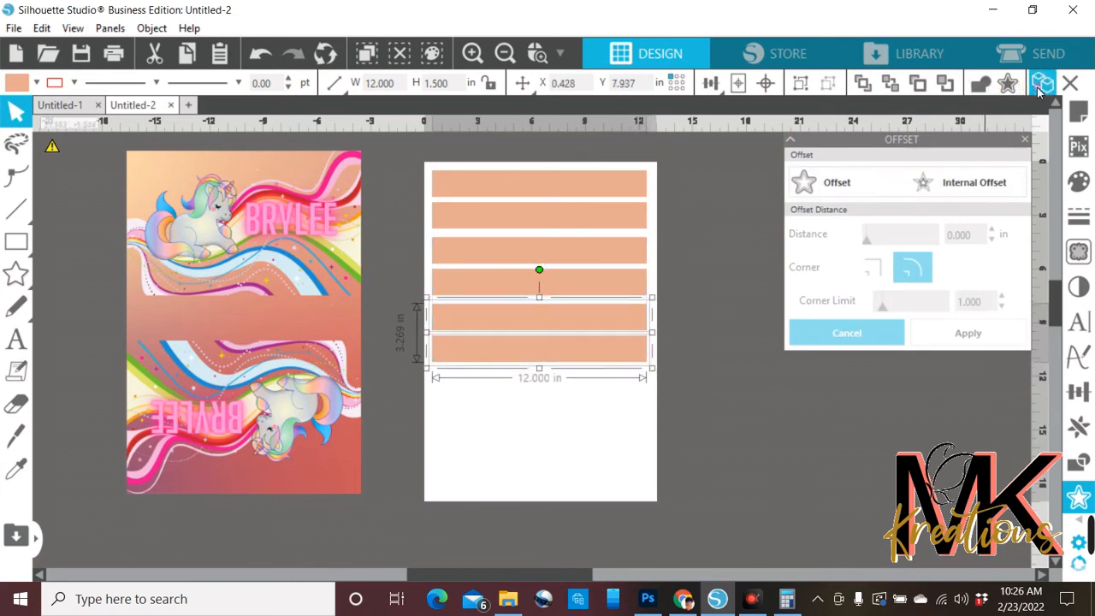
left_click(1042, 83)
left_click_drag(654, 354, 630, 486)
left_click(1043, 83)
left_click(406, 254)
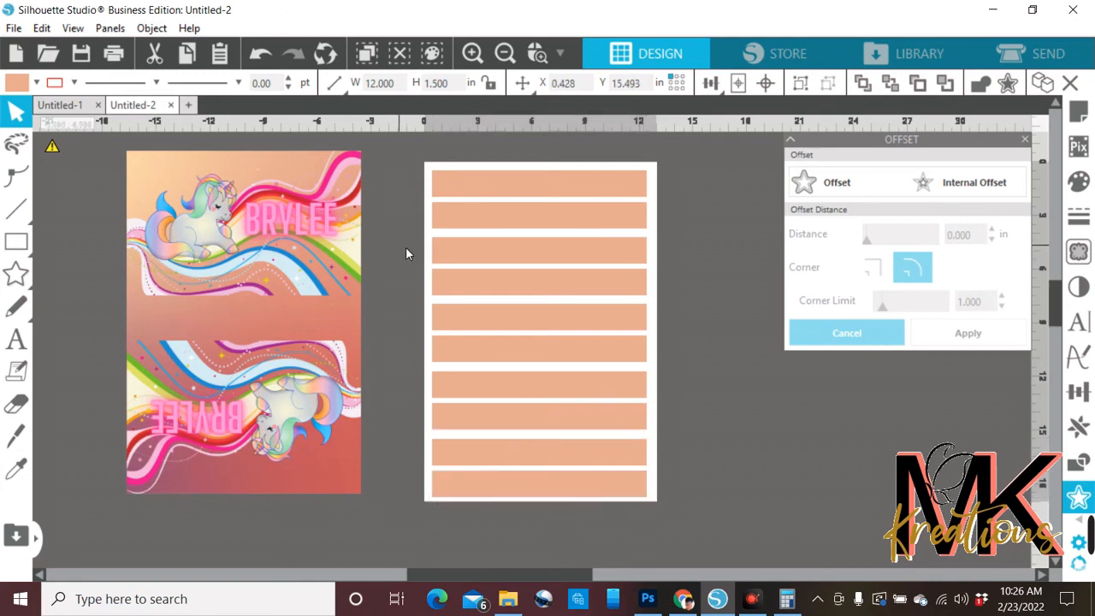
- Delete the eight lower strips, keeping only the two at the top of the page
left_click_drag(406, 254, 589, 460)
key("Delete")
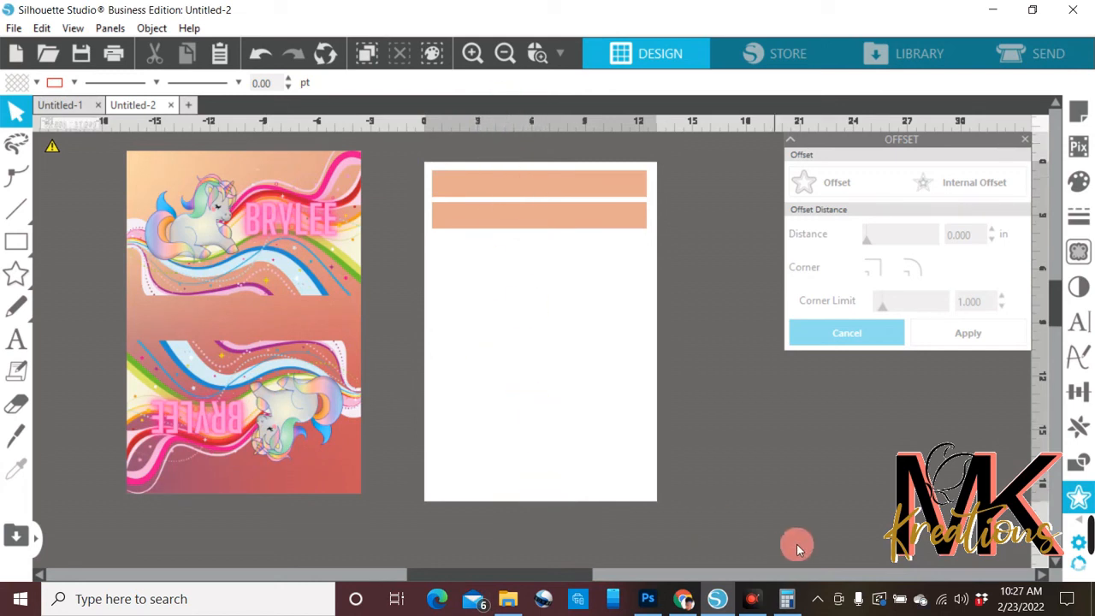
- Move the unicorn artwork right beside the page's left edge, with its top level with the page
left_click_drag(340, 280, 385, 284)
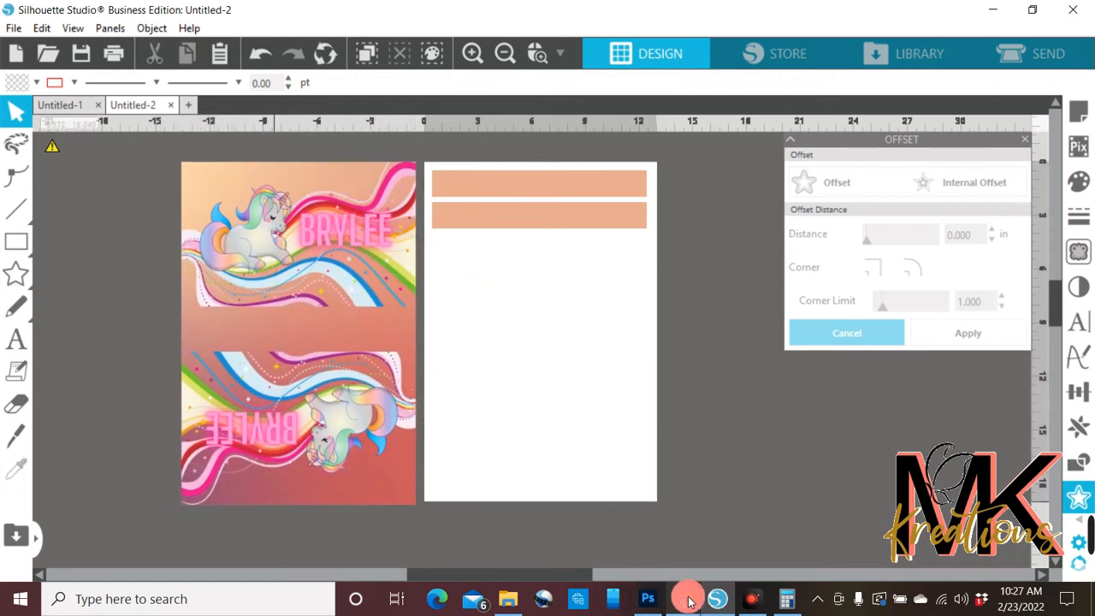
mouse_move(693, 599)
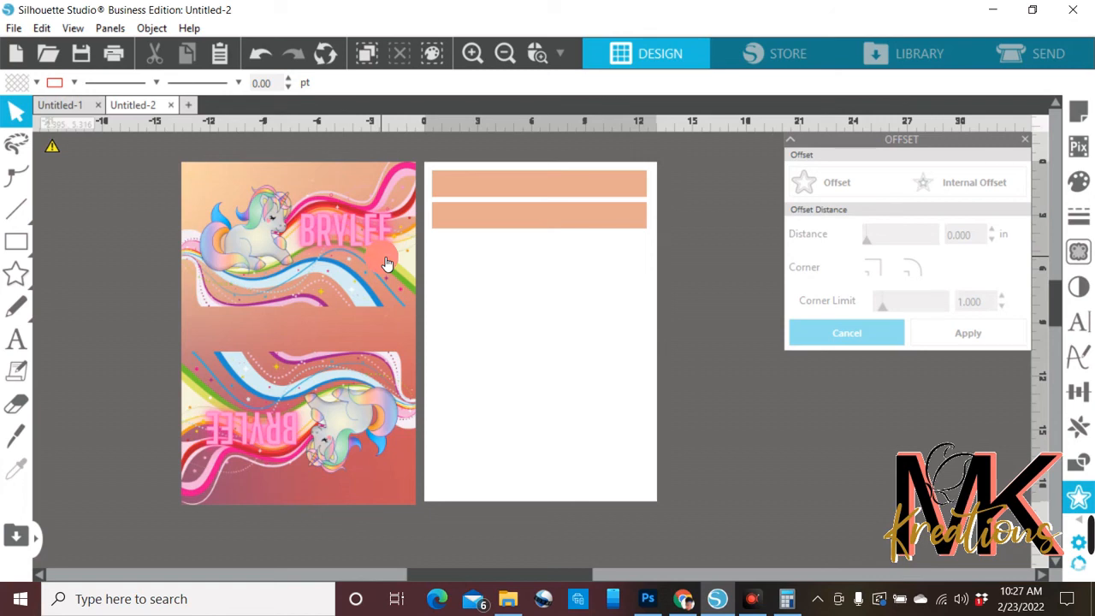
left_click(753, 601)
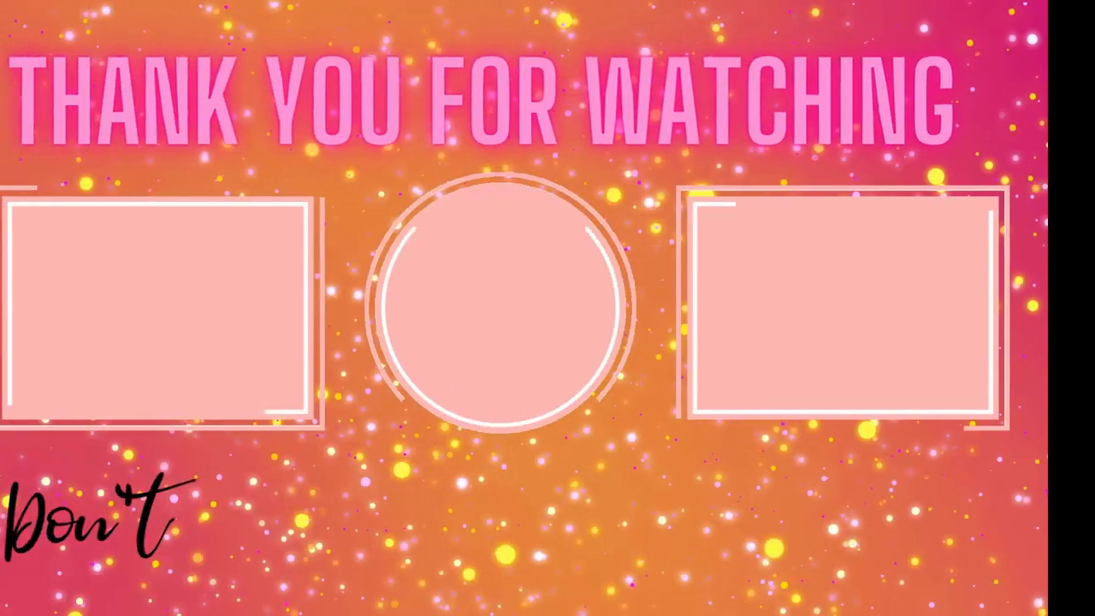